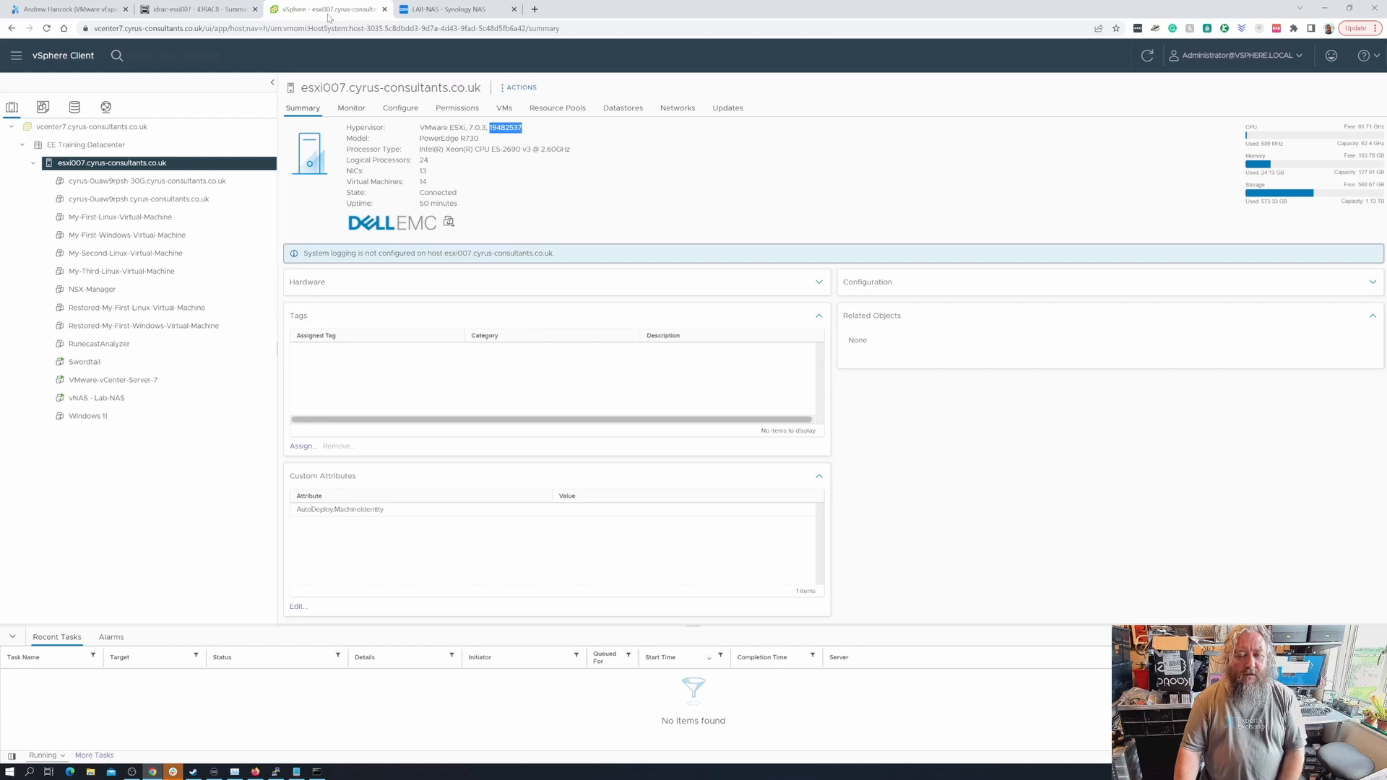
# - Switch to the Experts Exchange member profile that lists the VMware vSphere video tutorials
pyautogui.click(89, 15)
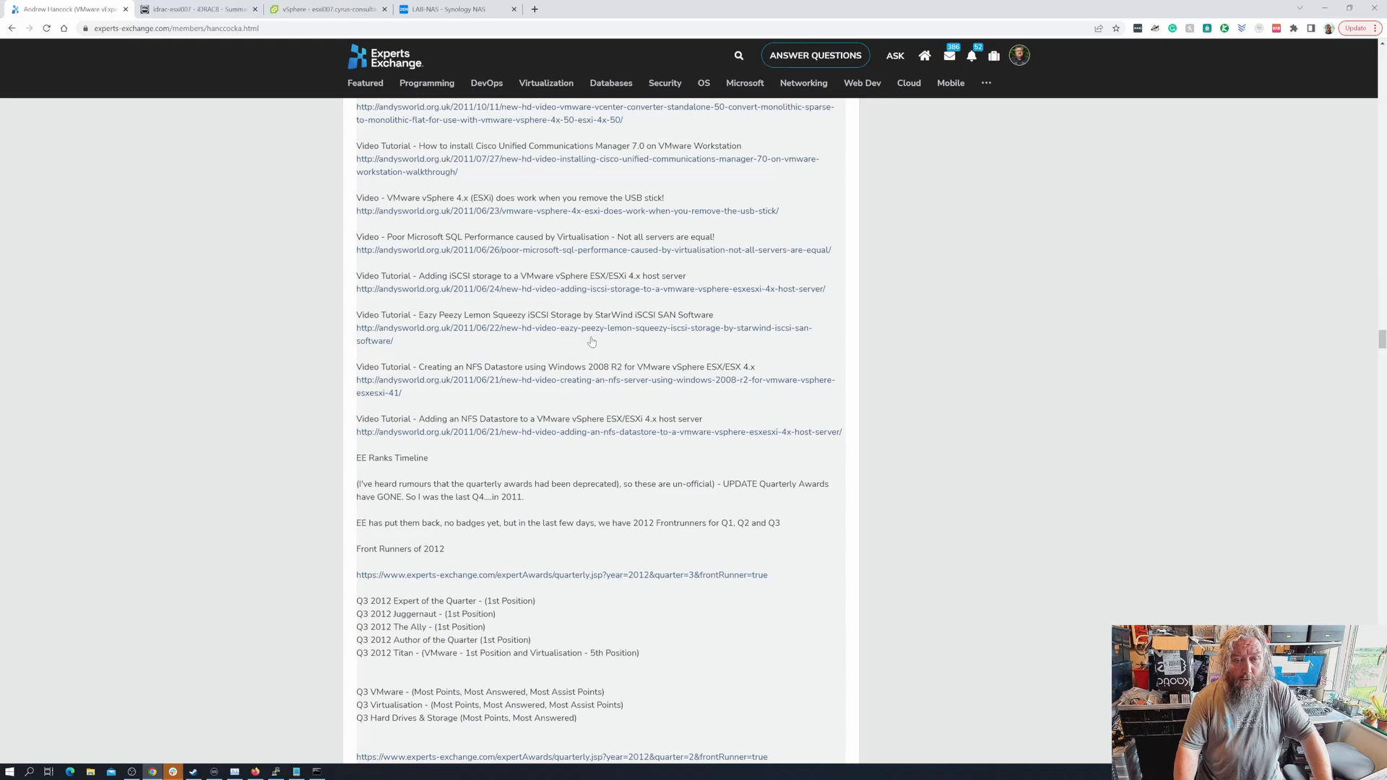
# - Open the 'Adding an NFS Datastore to a VMware vSphere ESX/ESXi 4.x host server' tutorial post
pyautogui.scroll(-7, 590, 344)
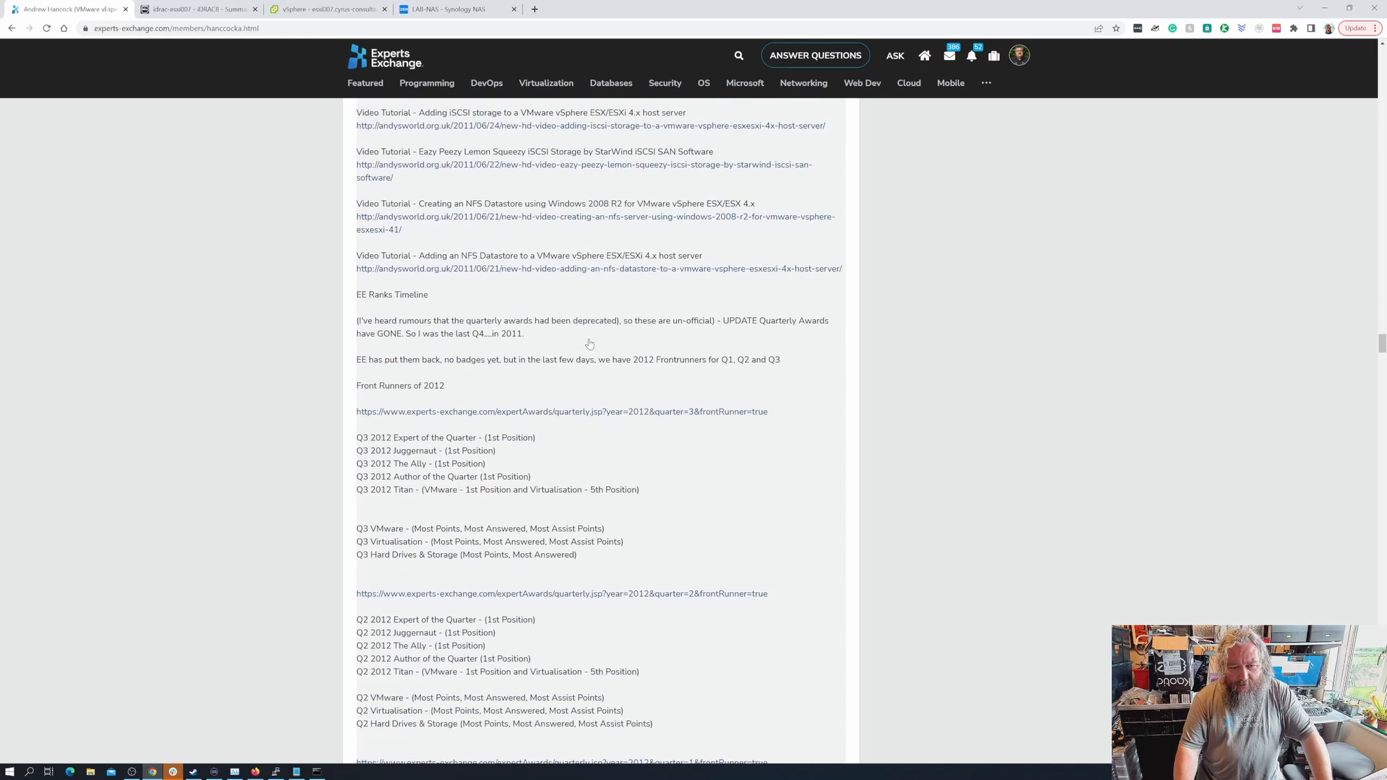
pyautogui.scroll(-7, 590, 344)
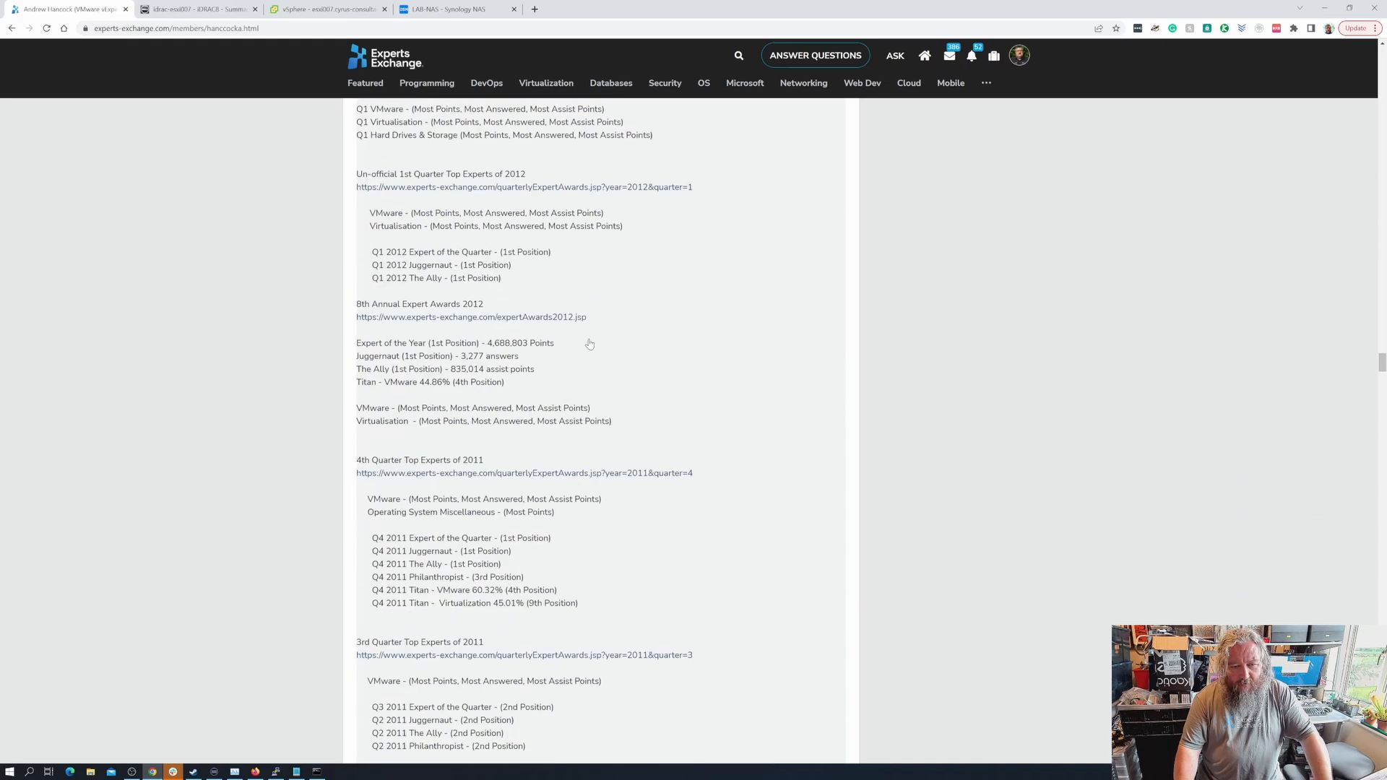
pyautogui.scroll(9, 590, 344)
pyautogui.scroll(5, 589, 344)
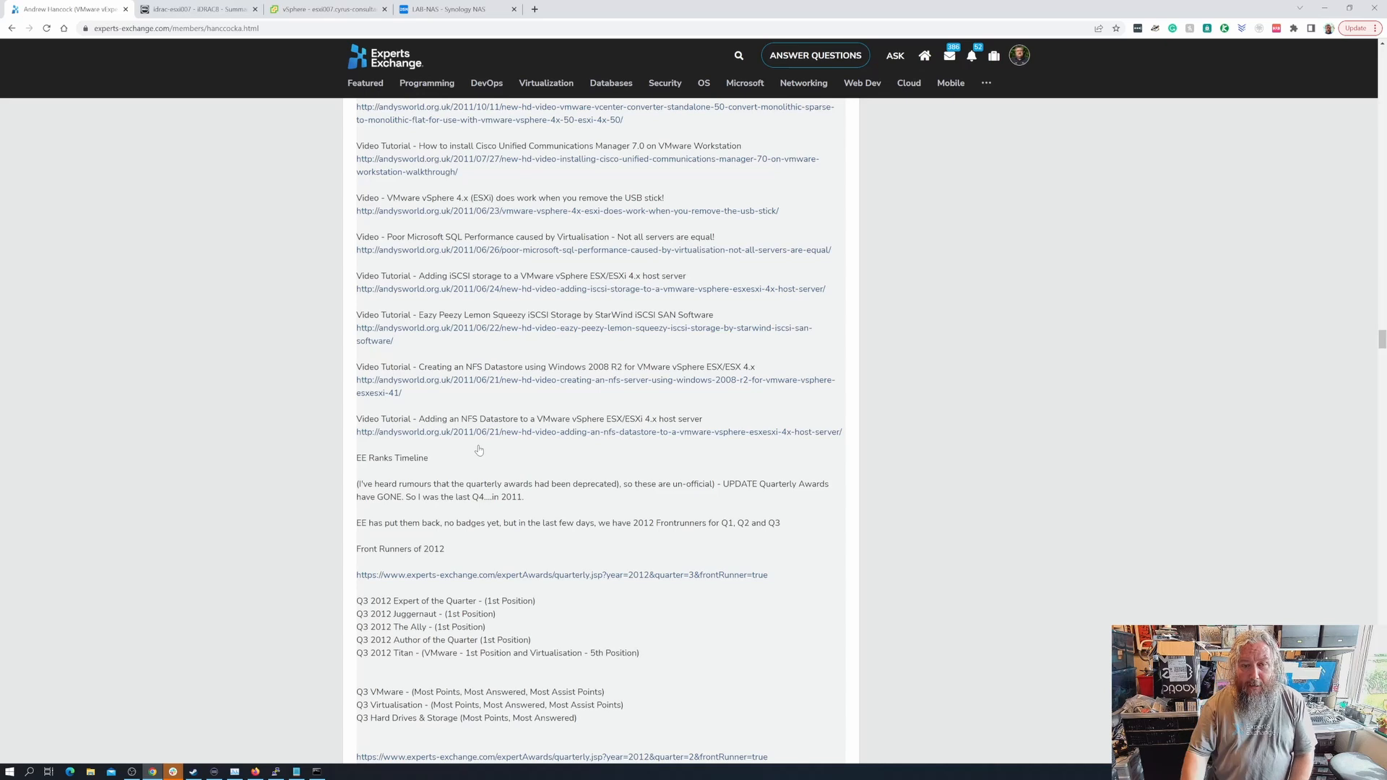
pyautogui.click(527, 433)
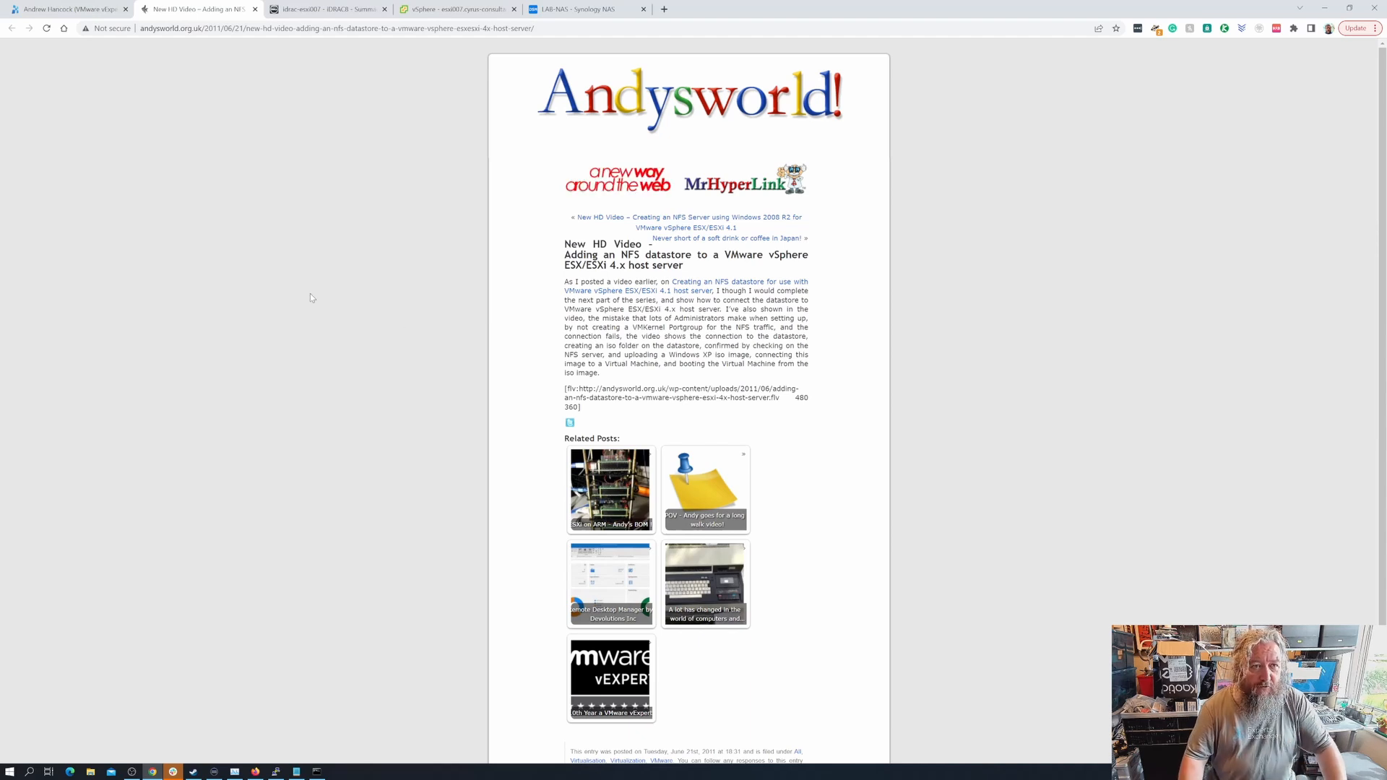
# - Close the 'New HD Video' blog tab and return to the esxi007 host summary in vSphere
pyautogui.click(255, 9)
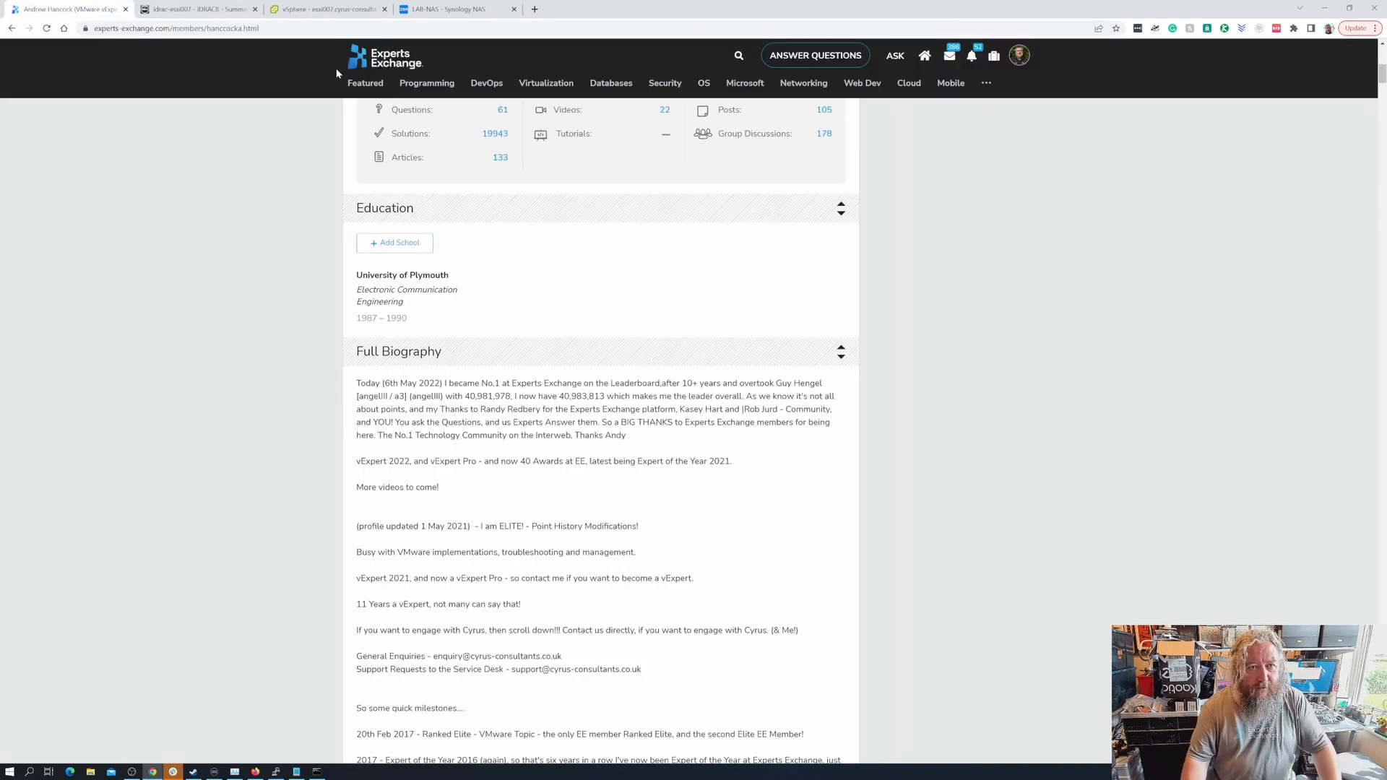
pyautogui.click(319, 16)
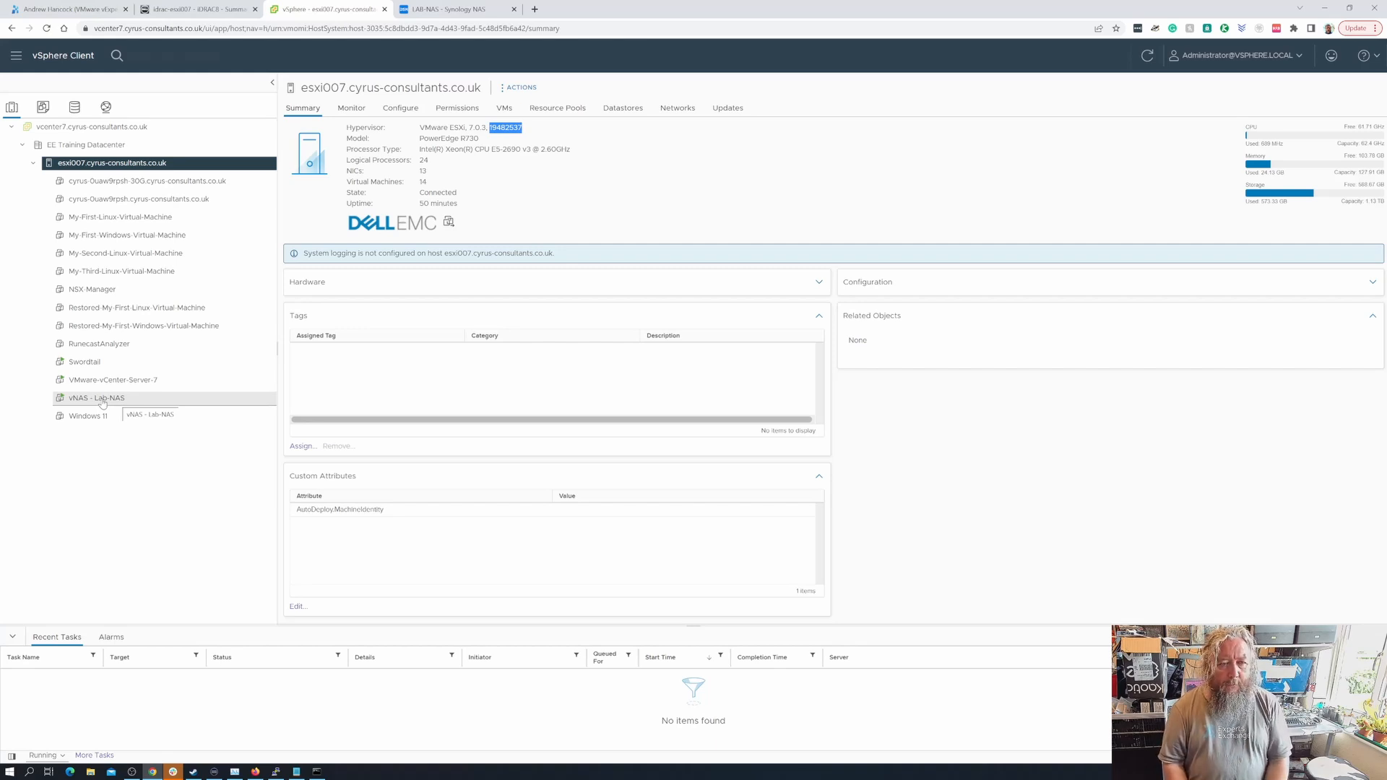
# - Show all nine IP addresses of the vNAS - Lab-NAS VM, then move to the LAB-NAS sign-in page
pyautogui.click(102, 401)
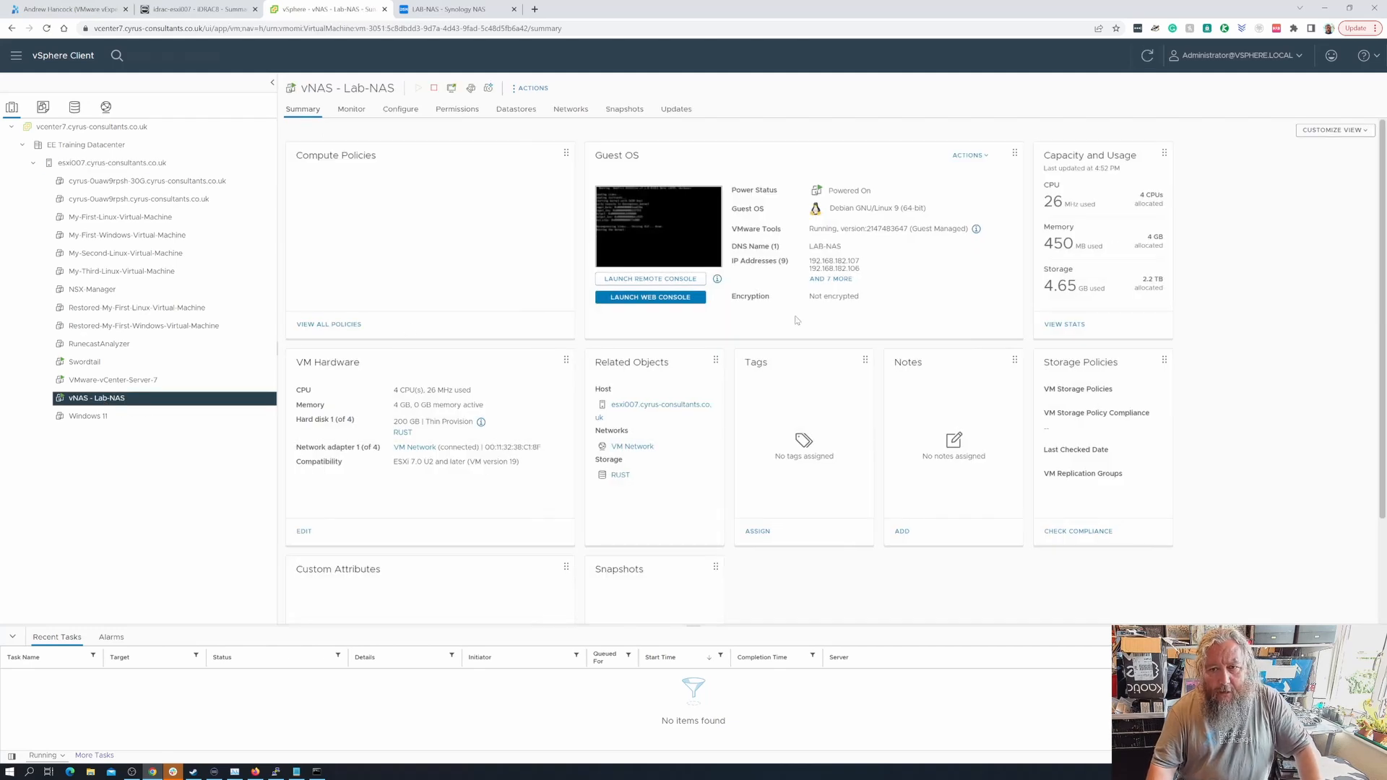
pyautogui.click(839, 281)
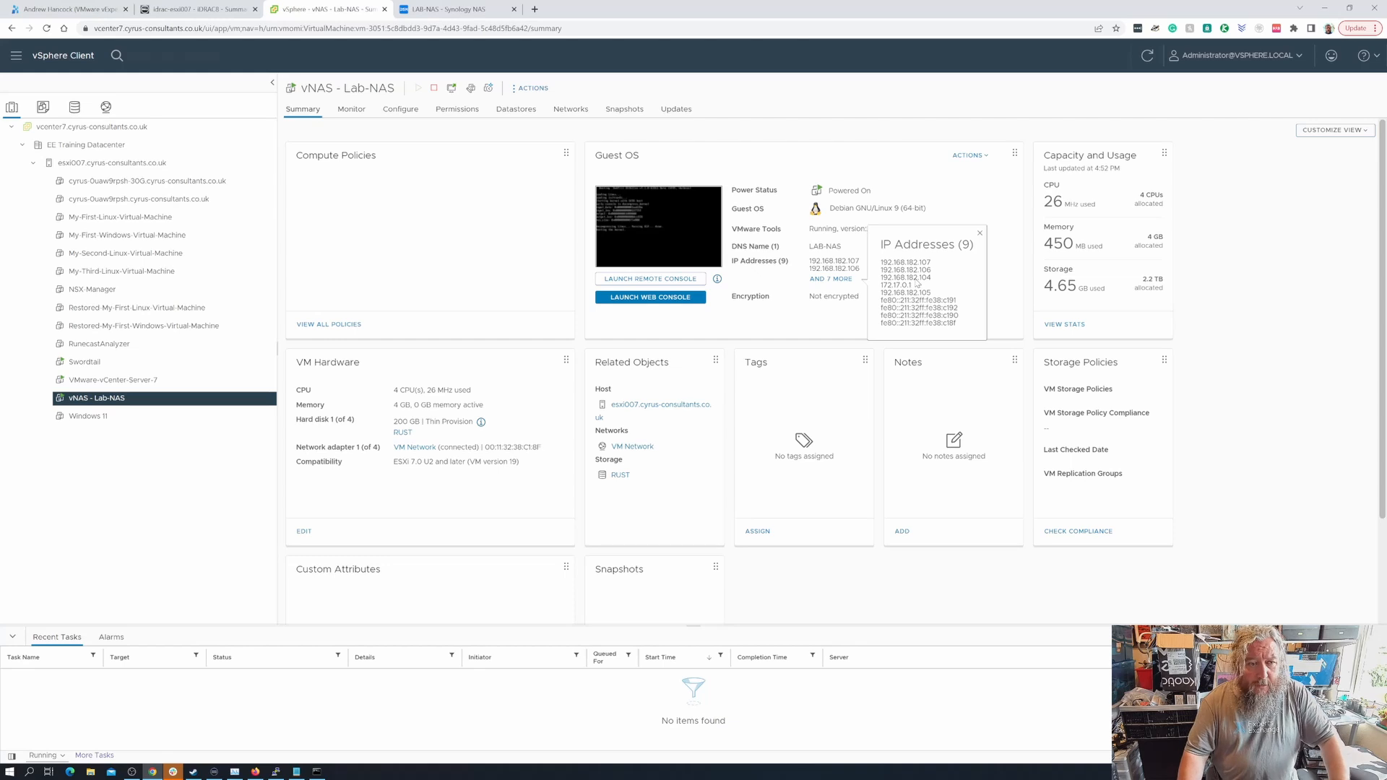
pyautogui.click(455, 8)
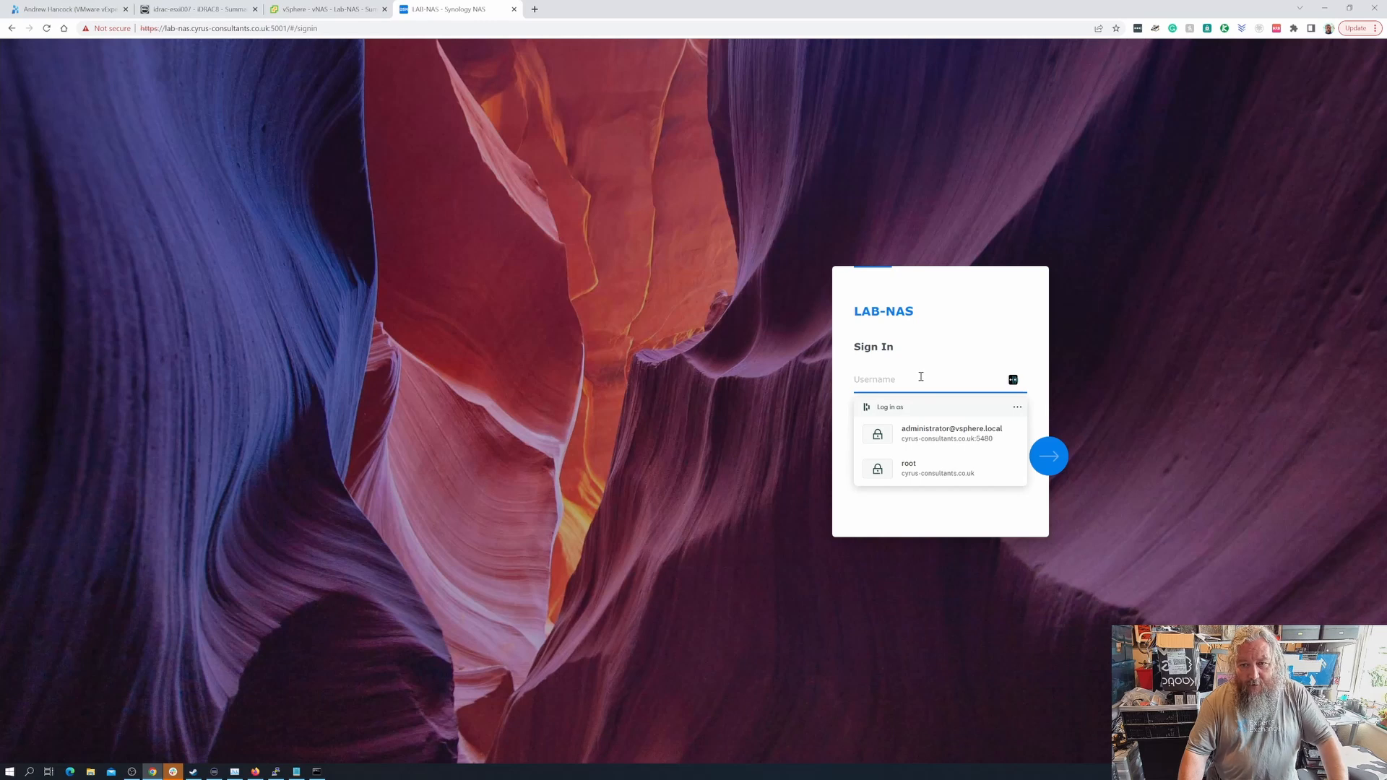
# - Sign in to LAB-NAS Synology DSM with the NAS admin username and password
pyautogui.write('nas-admin')
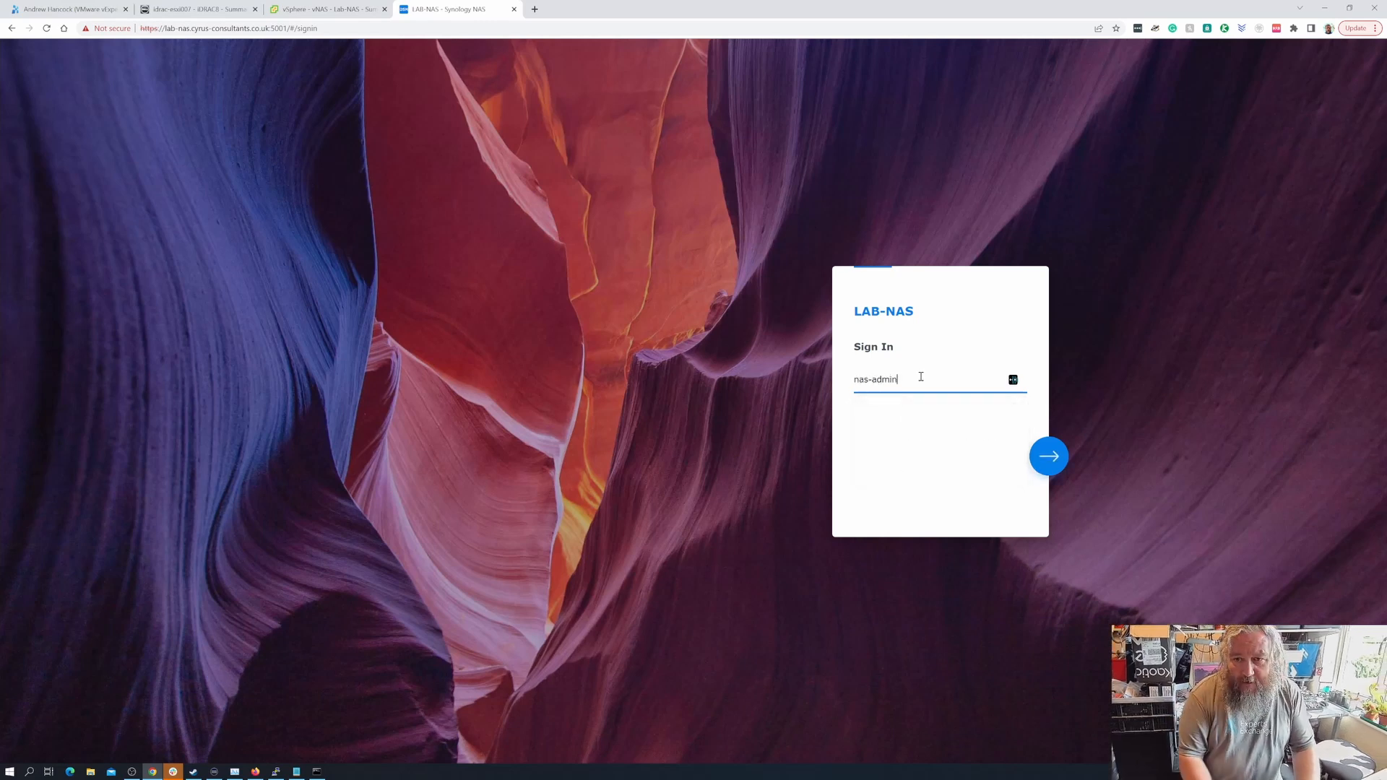
pyautogui.click(1059, 464)
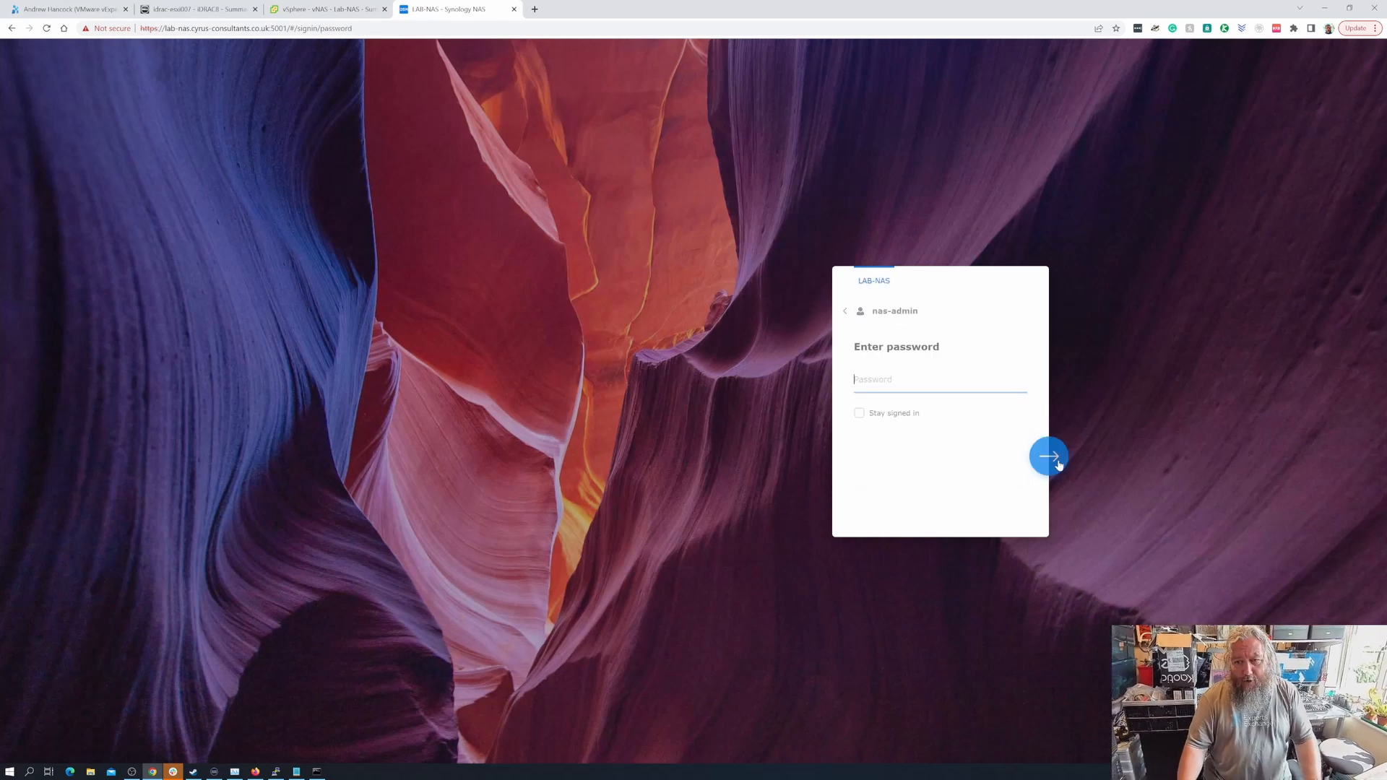
pyautogui.write('••••••')
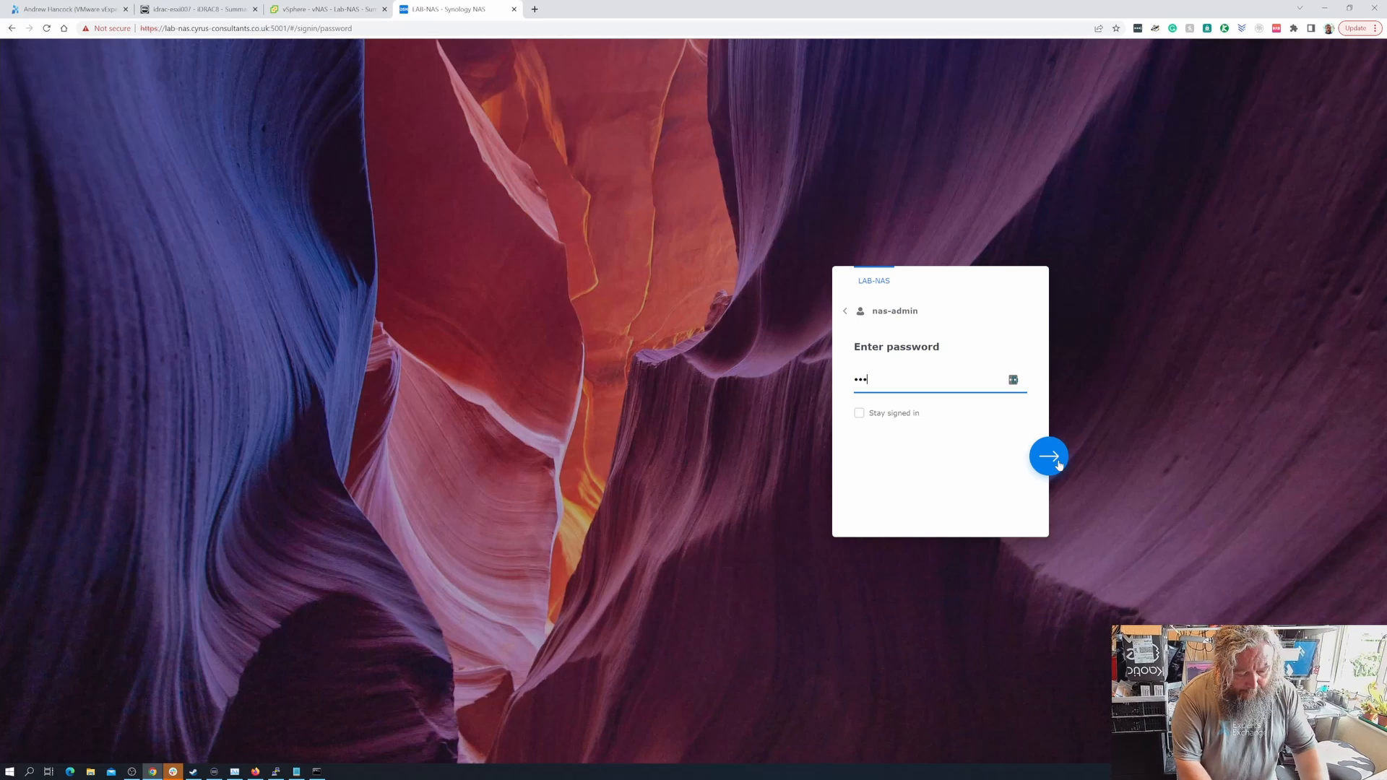
pyautogui.write('••••••••')
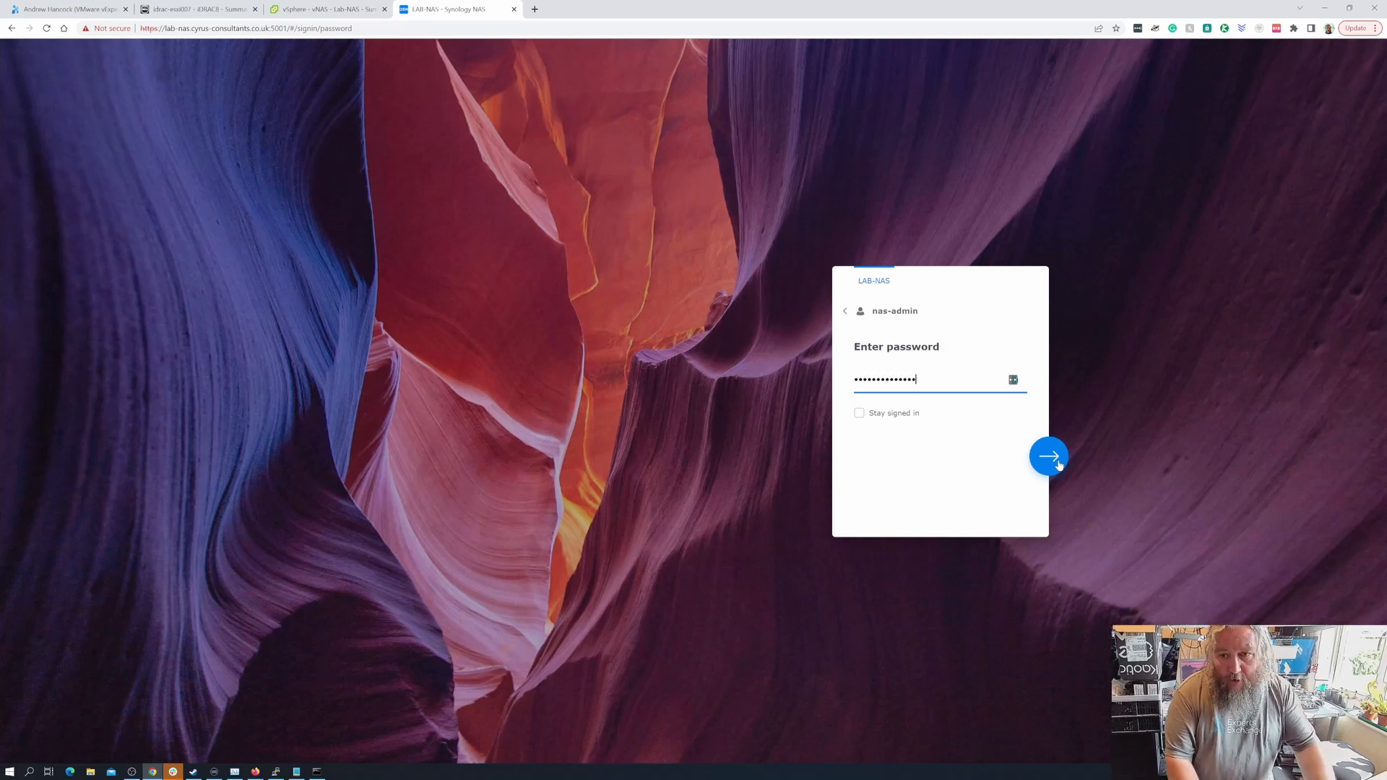
pyautogui.click(1060, 464)
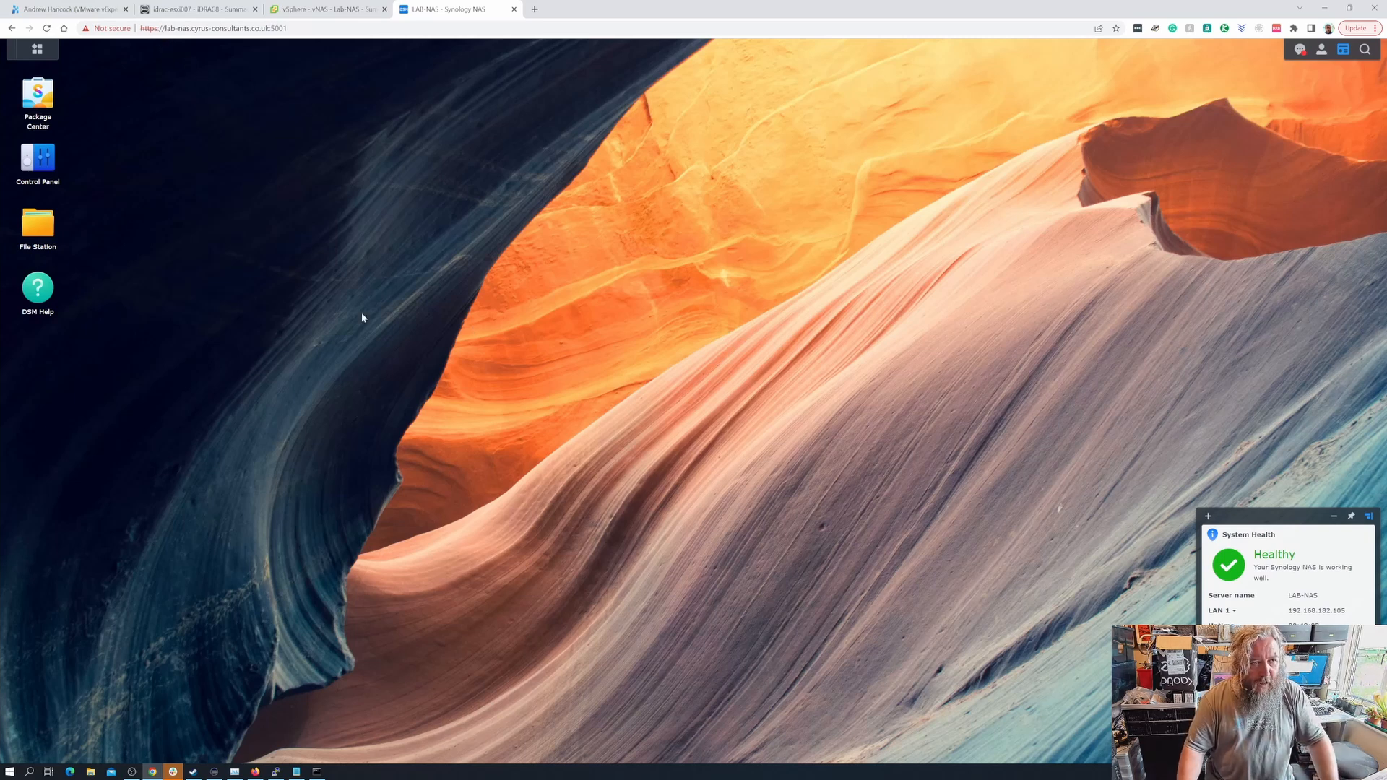
# - Launch Storage Manager from the DSM Main Menu to see Volume 1 and the drive layout
pyautogui.click(40, 53)
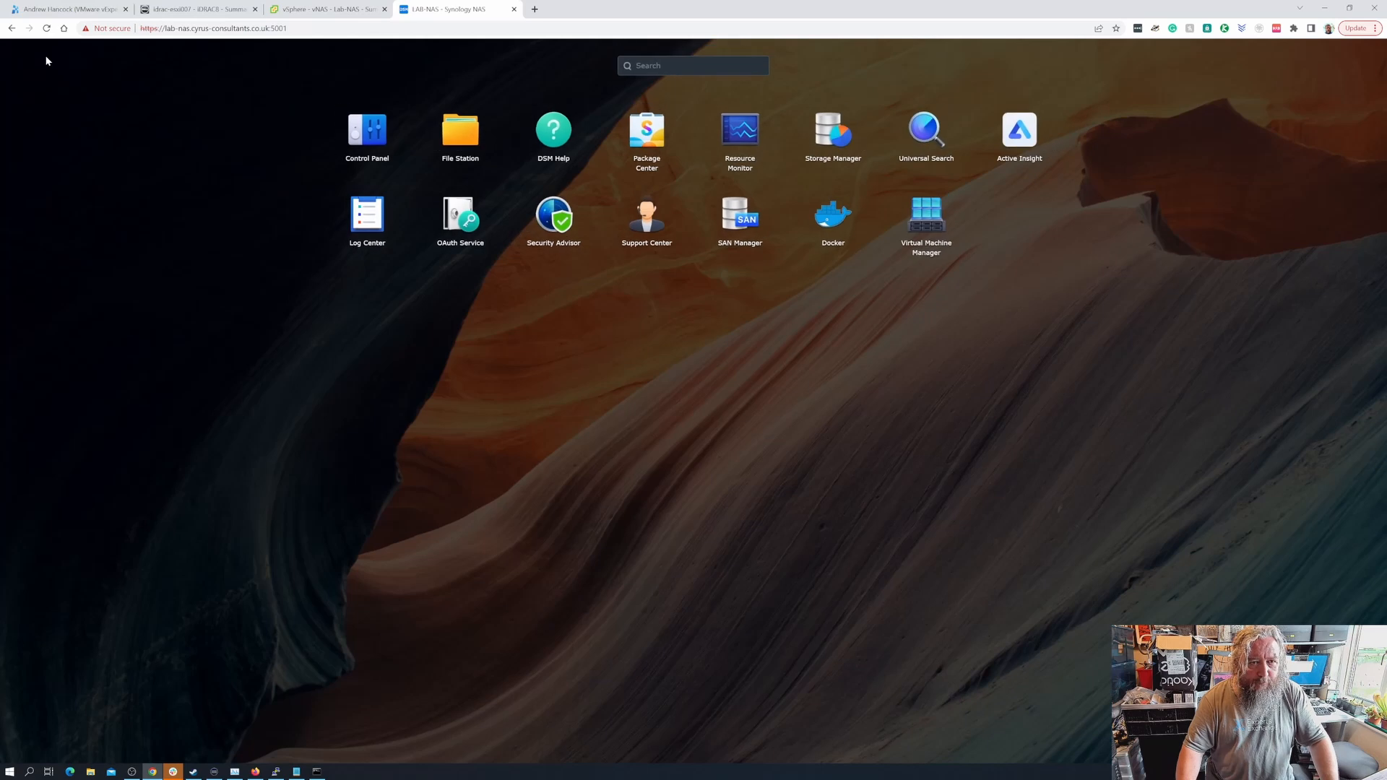
pyautogui.click(836, 143)
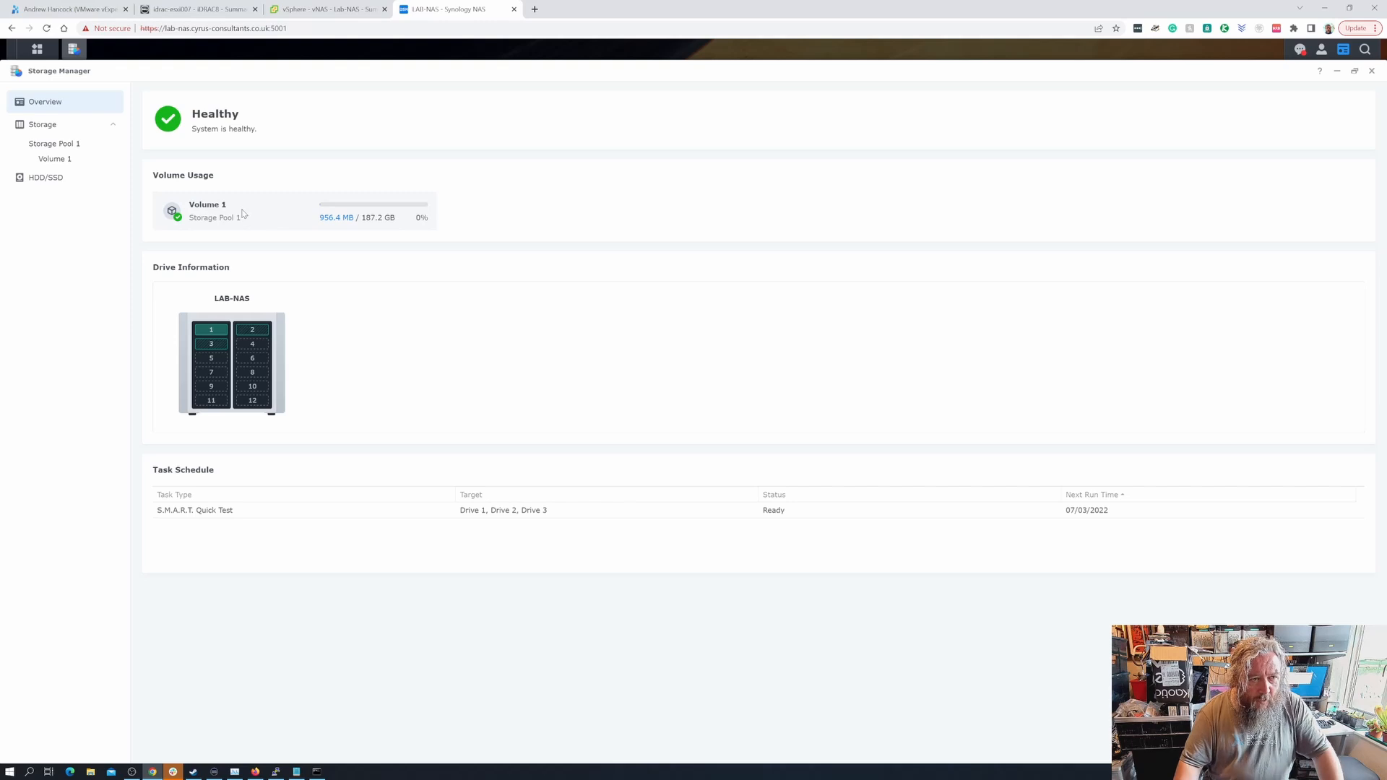
# - Start the Create Storage Pool wizard and keep RAID 1 as the RAID type
pyautogui.click(65, 142)
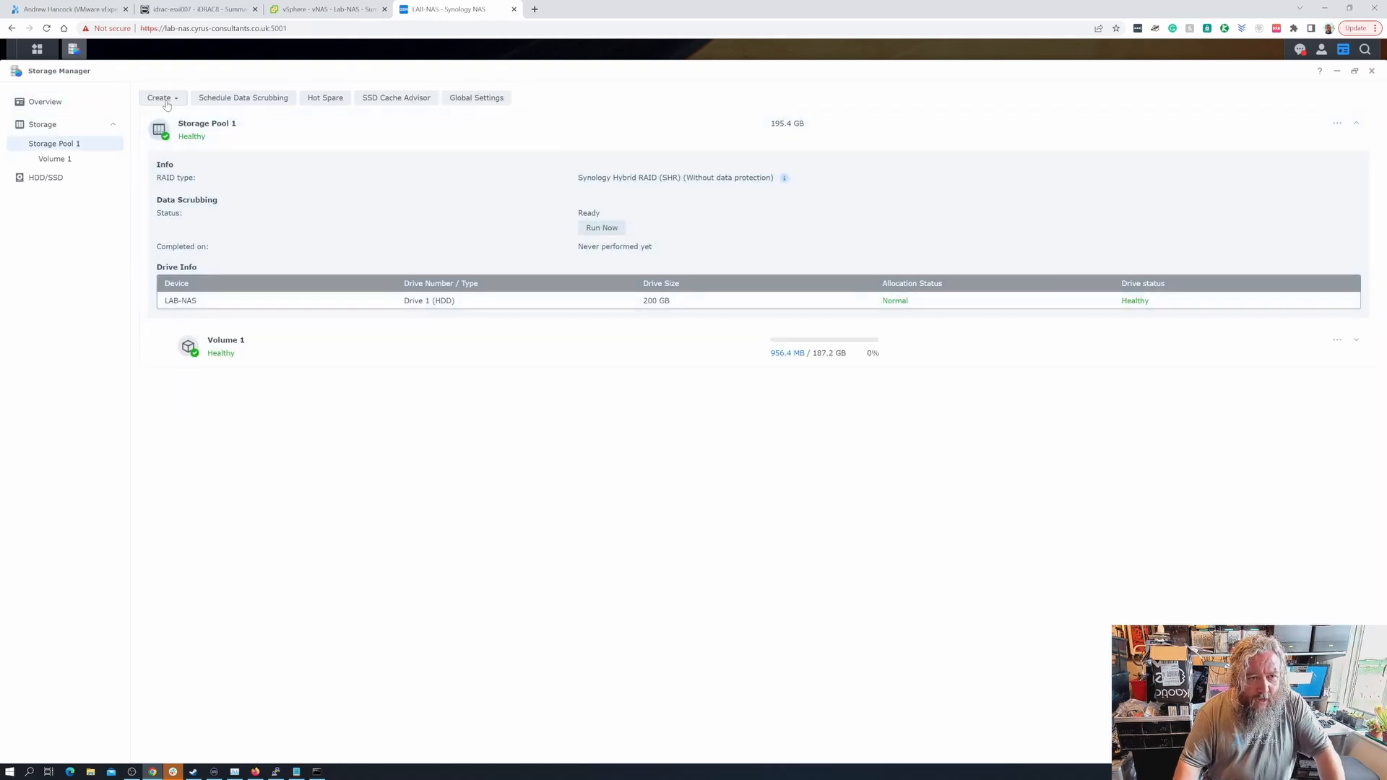
pyautogui.click(164, 99)
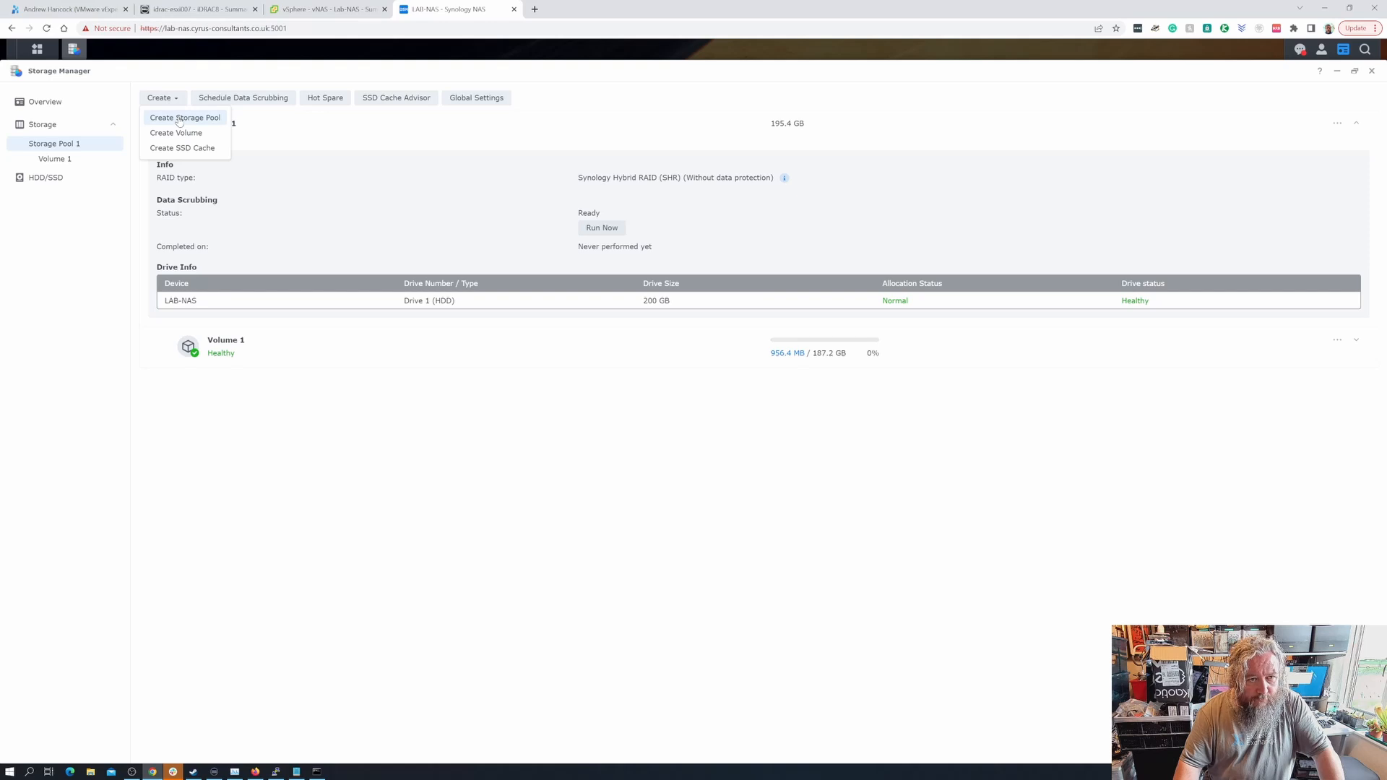
pyautogui.click(179, 117)
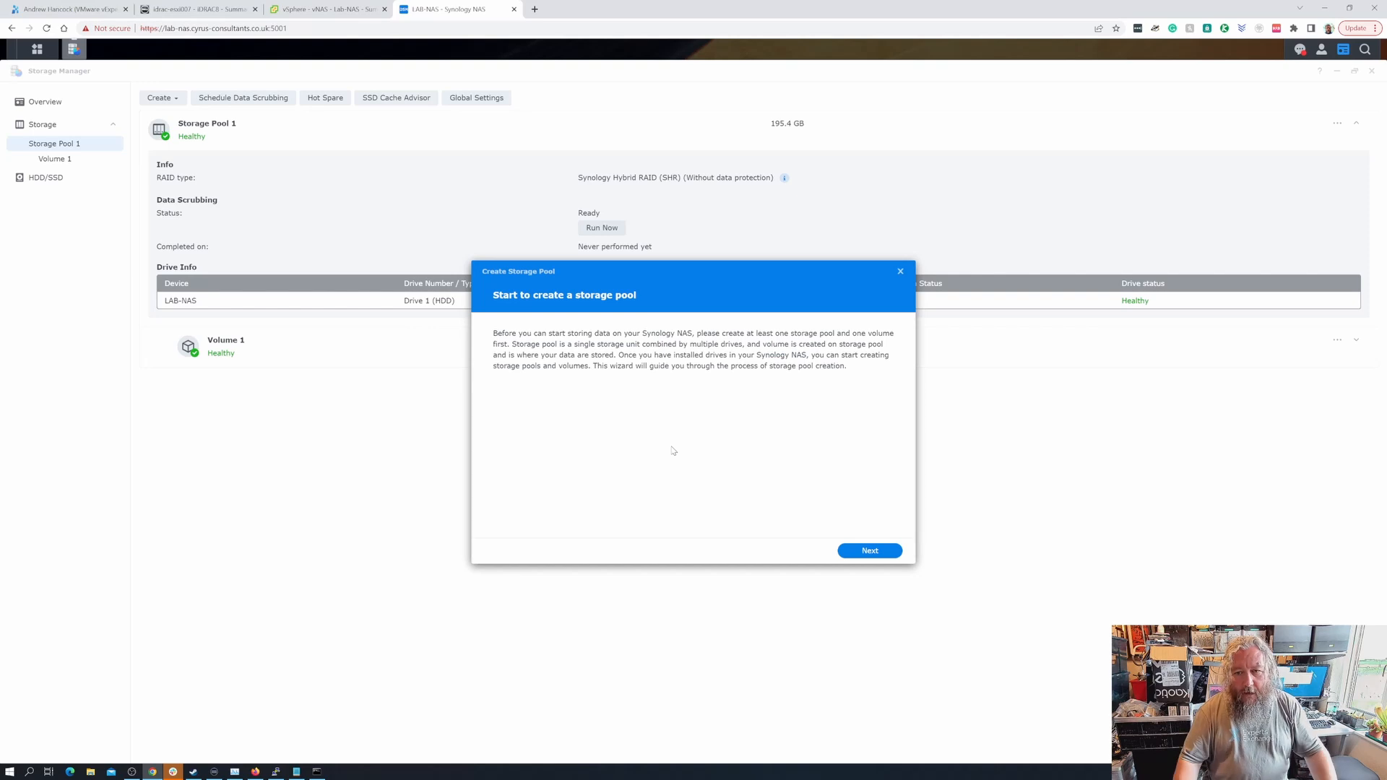
pyautogui.click(870, 552)
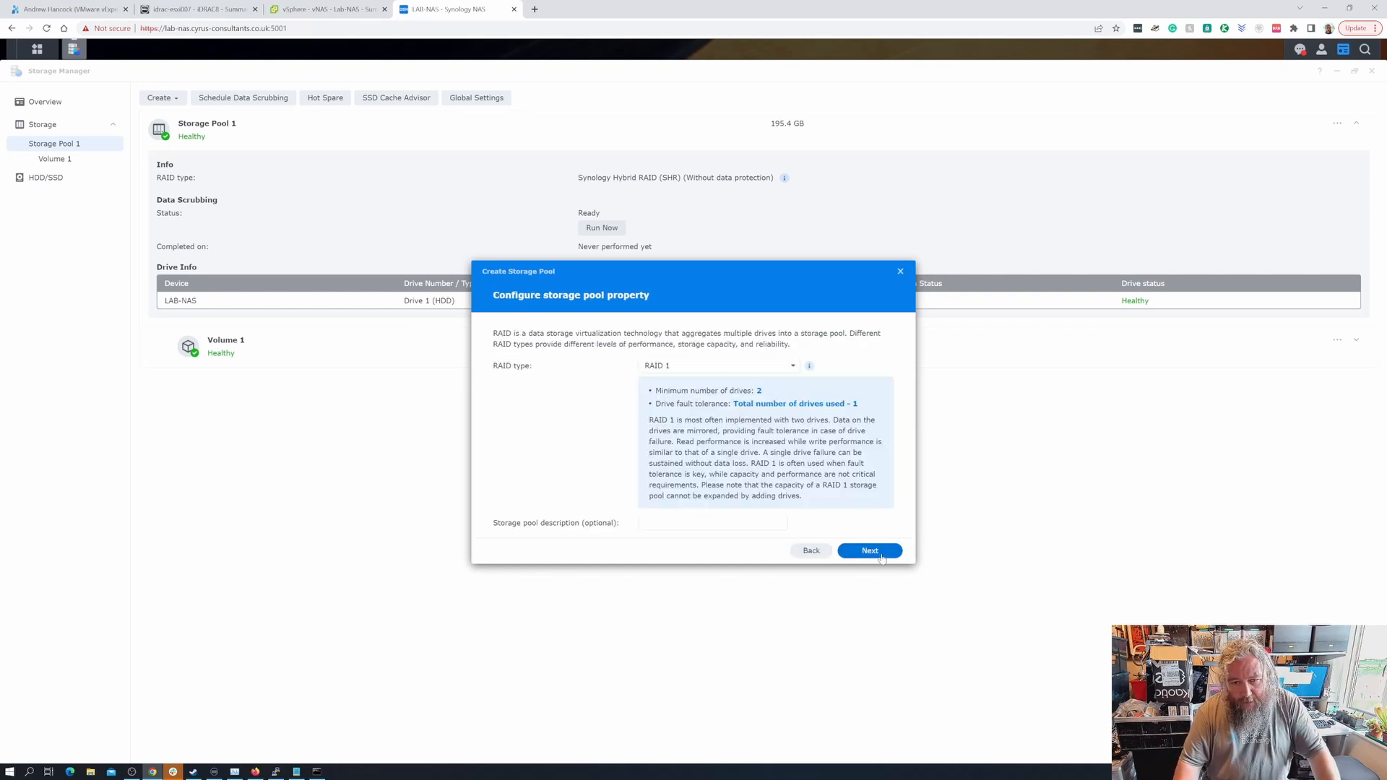
pyautogui.click(678, 372)
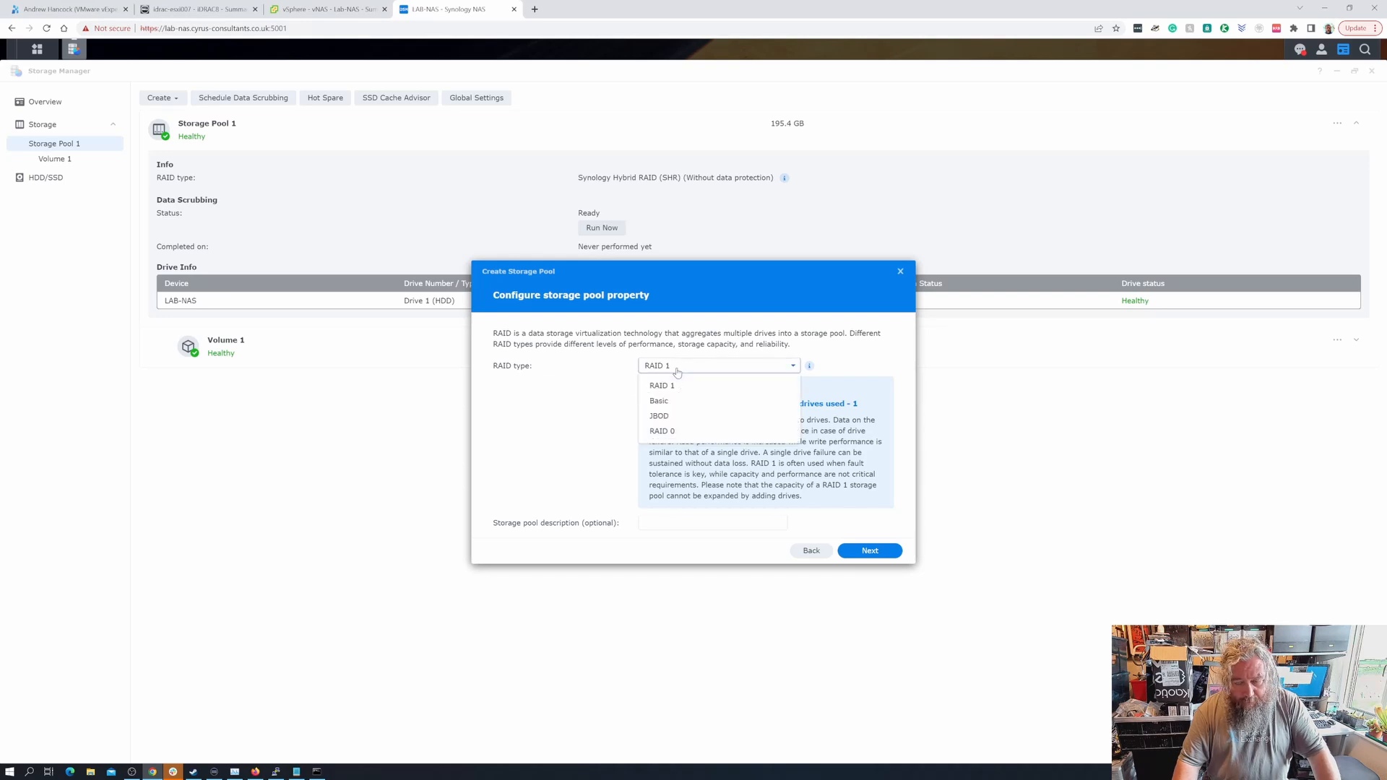
pyautogui.click(677, 373)
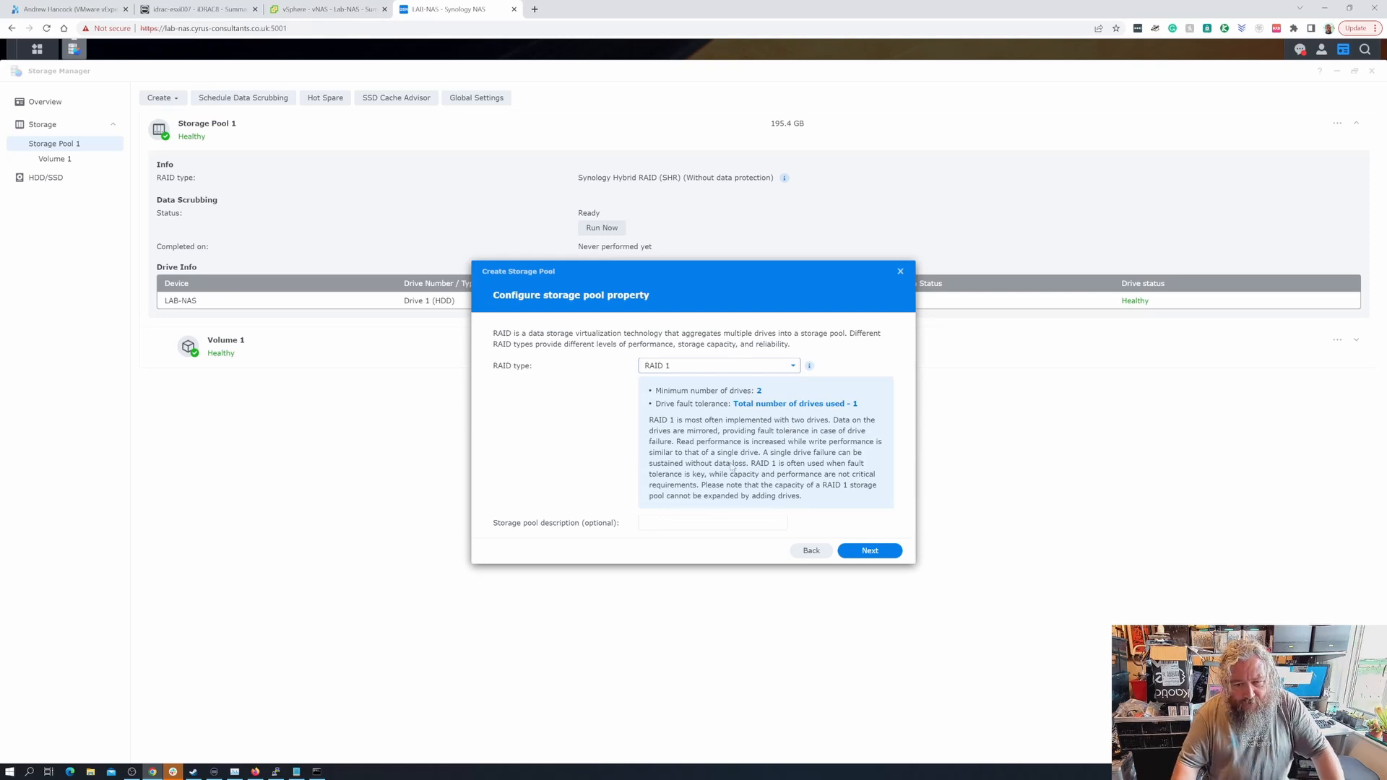
pyautogui.click(870, 551)
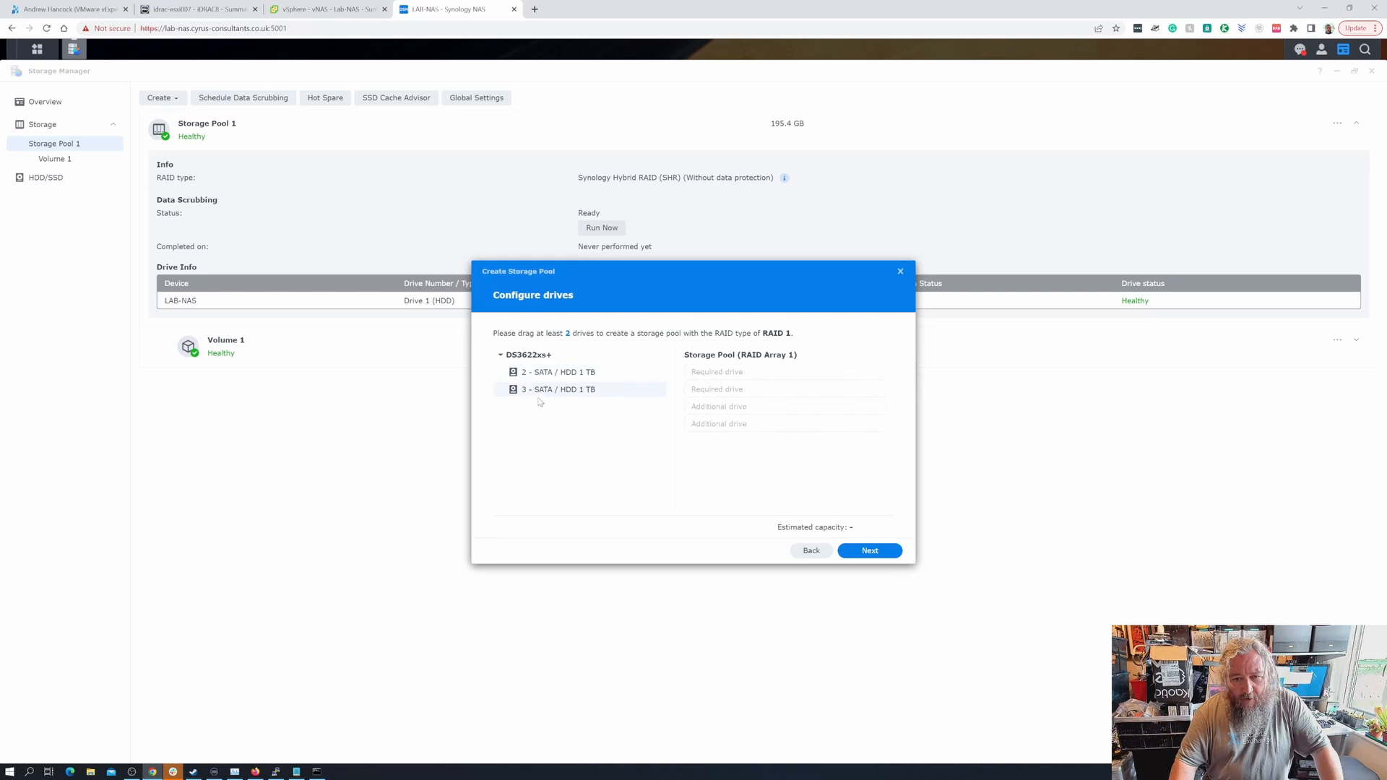
# - Put drives 2 and 3 in the RAID 1 pool, skip the drive check, apply and confirm the erase
pyautogui.moveTo(587, 374); pyautogui.dragTo(774, 375)
pyautogui.moveTo(592, 376); pyautogui.dragTo(723, 393)
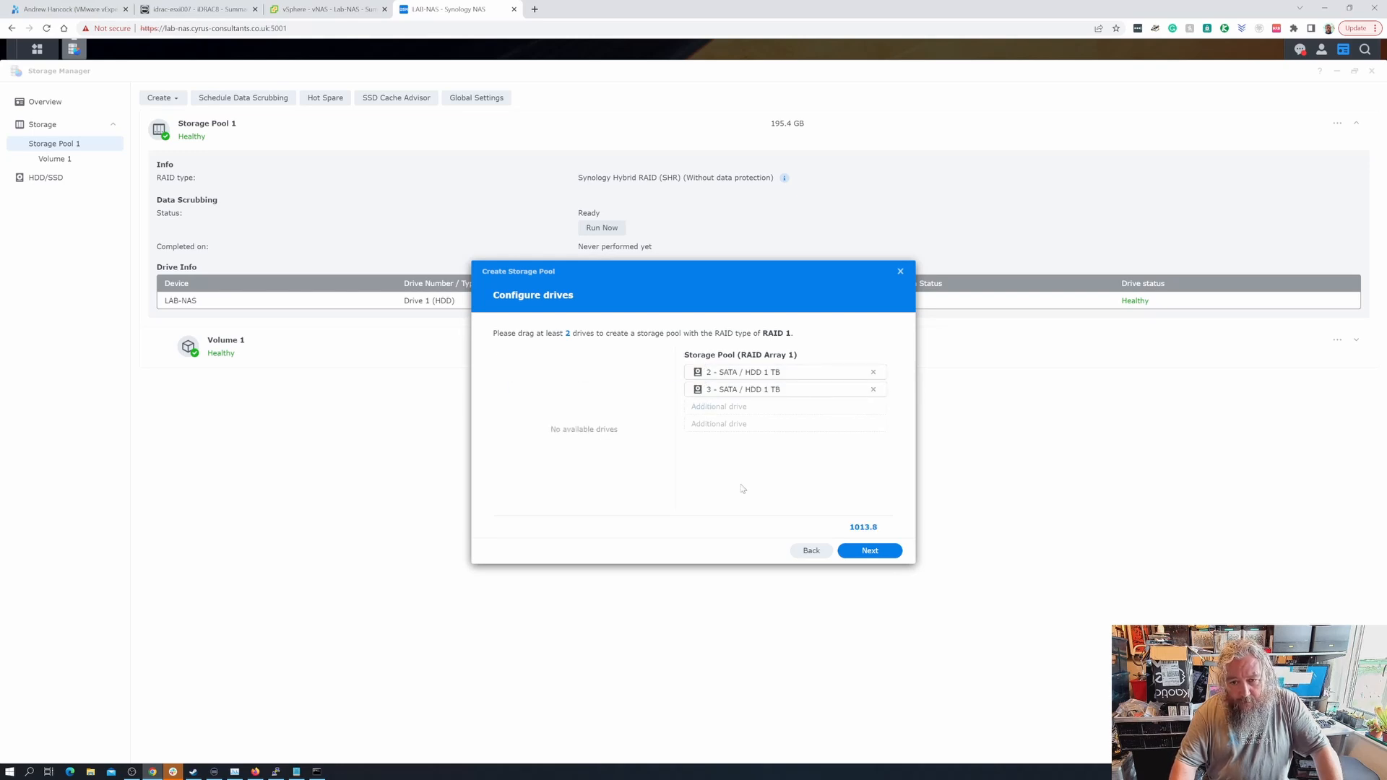
pyautogui.click(875, 553)
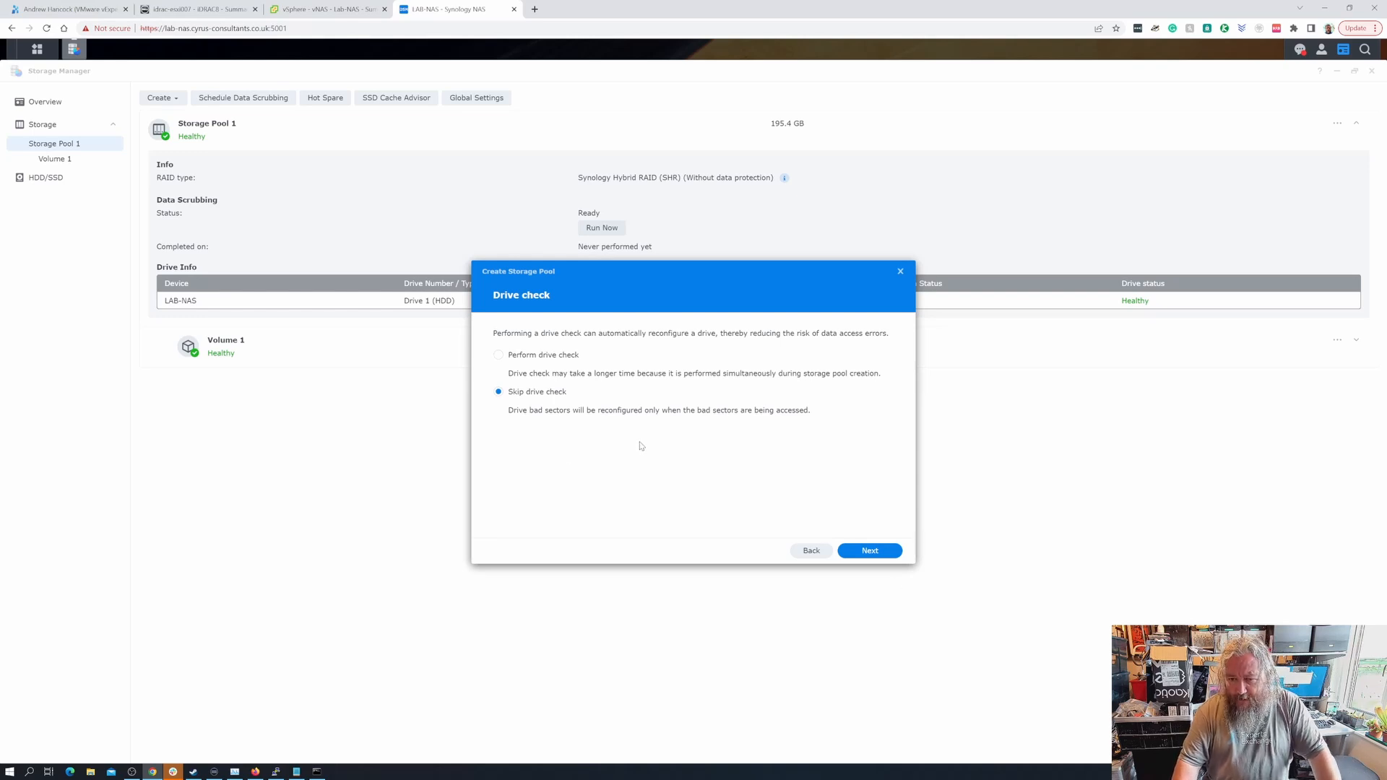
pyautogui.click(871, 551)
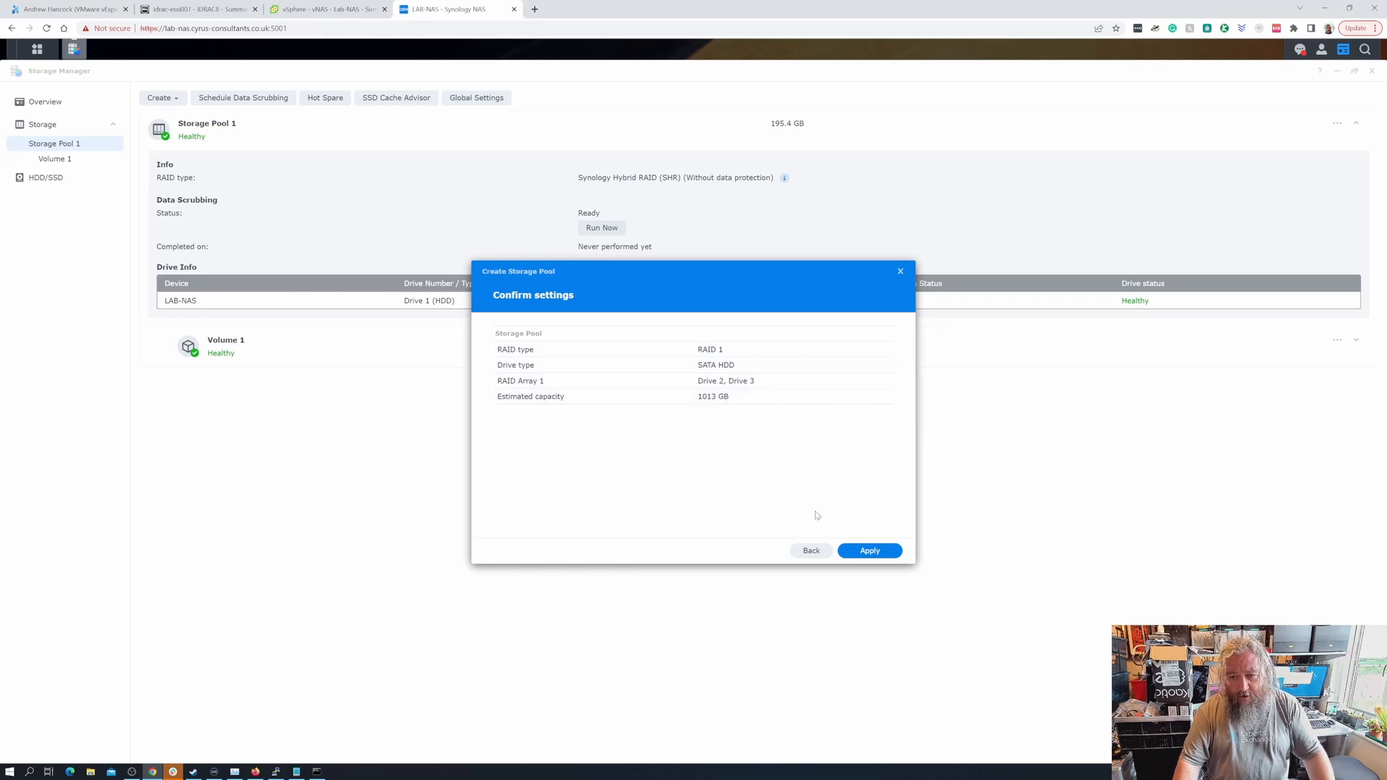
pyautogui.click(863, 552)
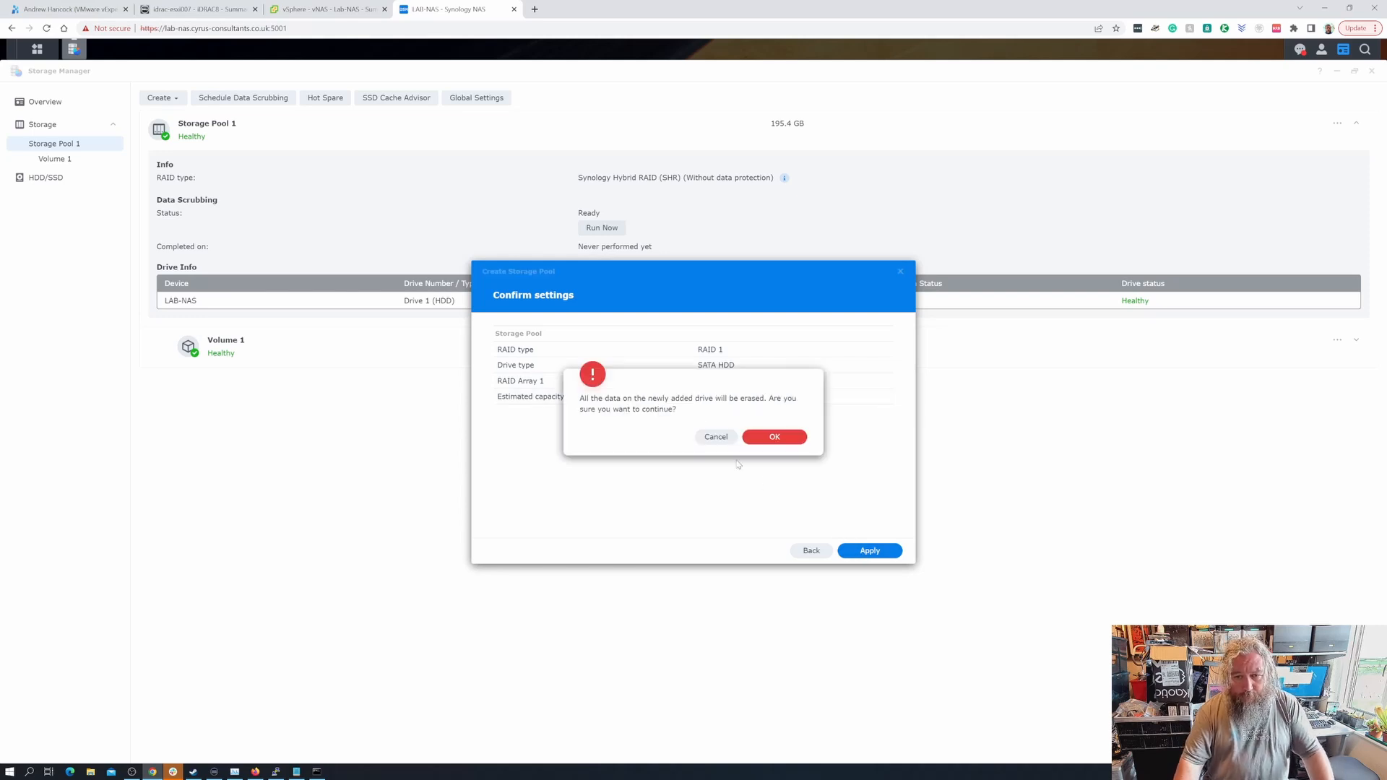
pyautogui.click(775, 437)
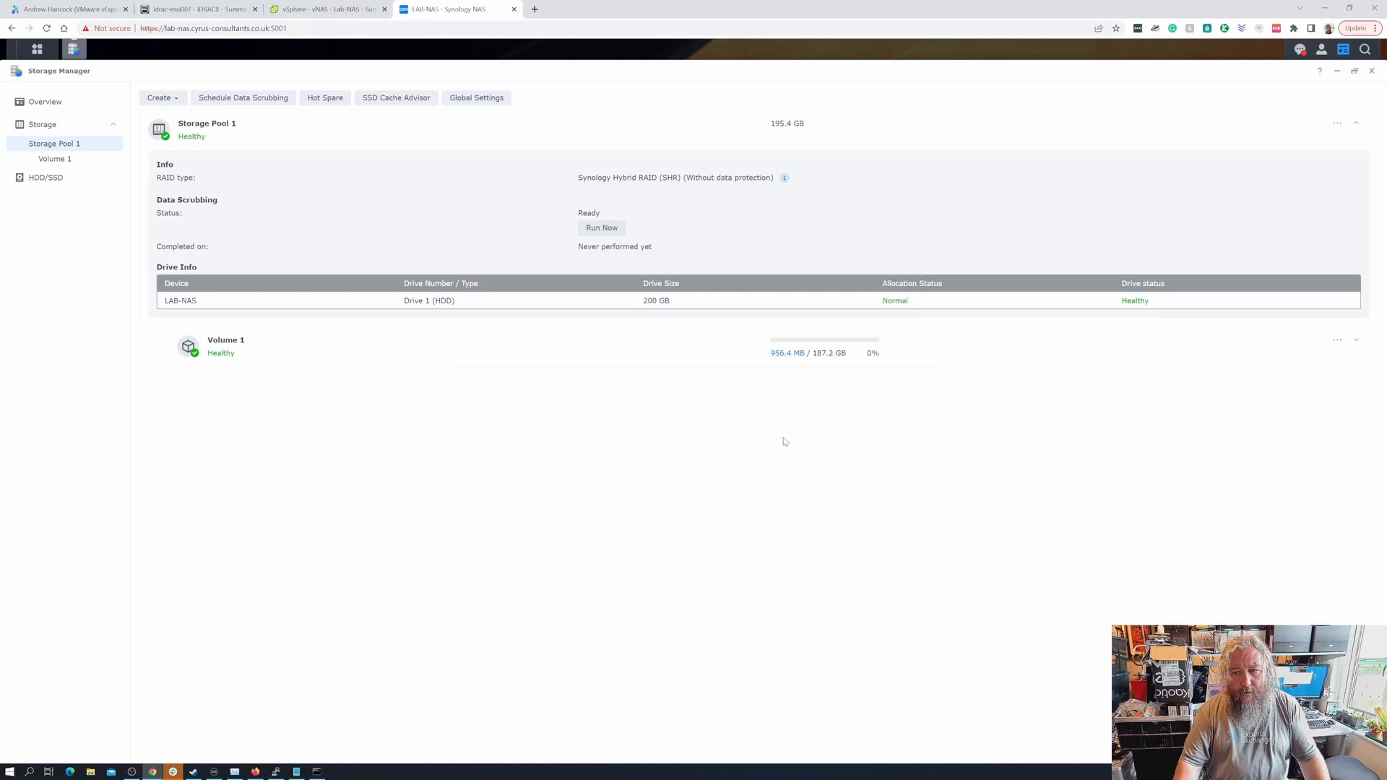
# - Create Volume 2 on Storage Pool 2 with 500 GB allocated and the Btrfs file system
pyautogui.click(192, 393)
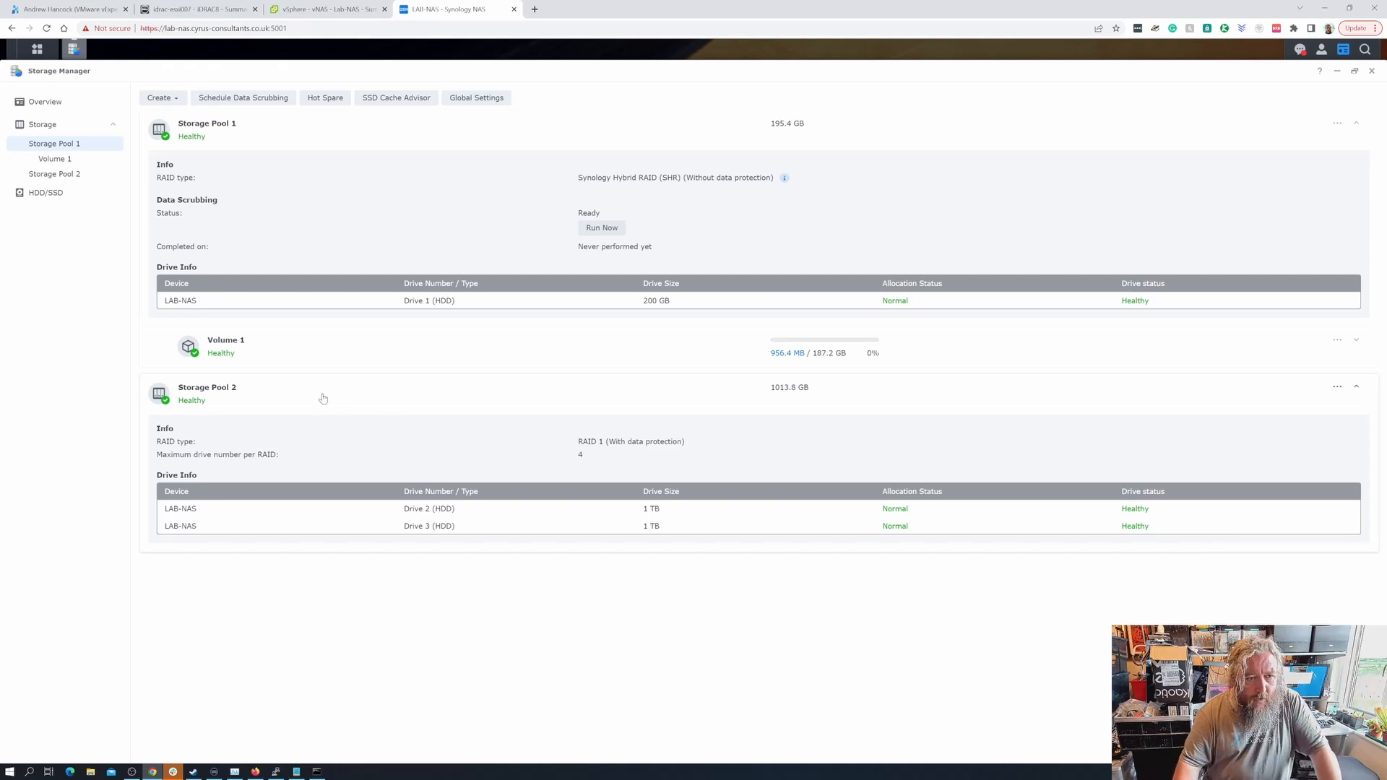
pyautogui.click(174, 101)
pyautogui.click(178, 132)
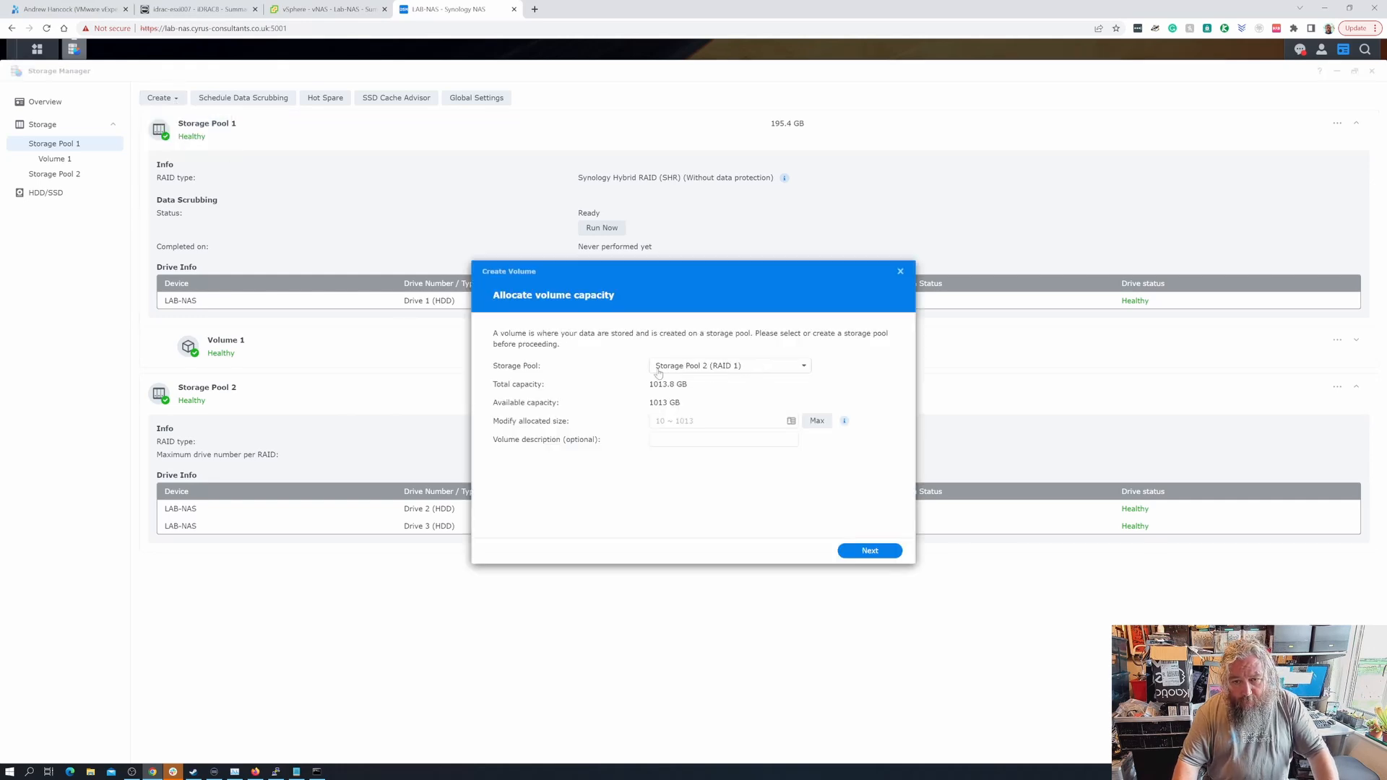
pyautogui.click(687, 420)
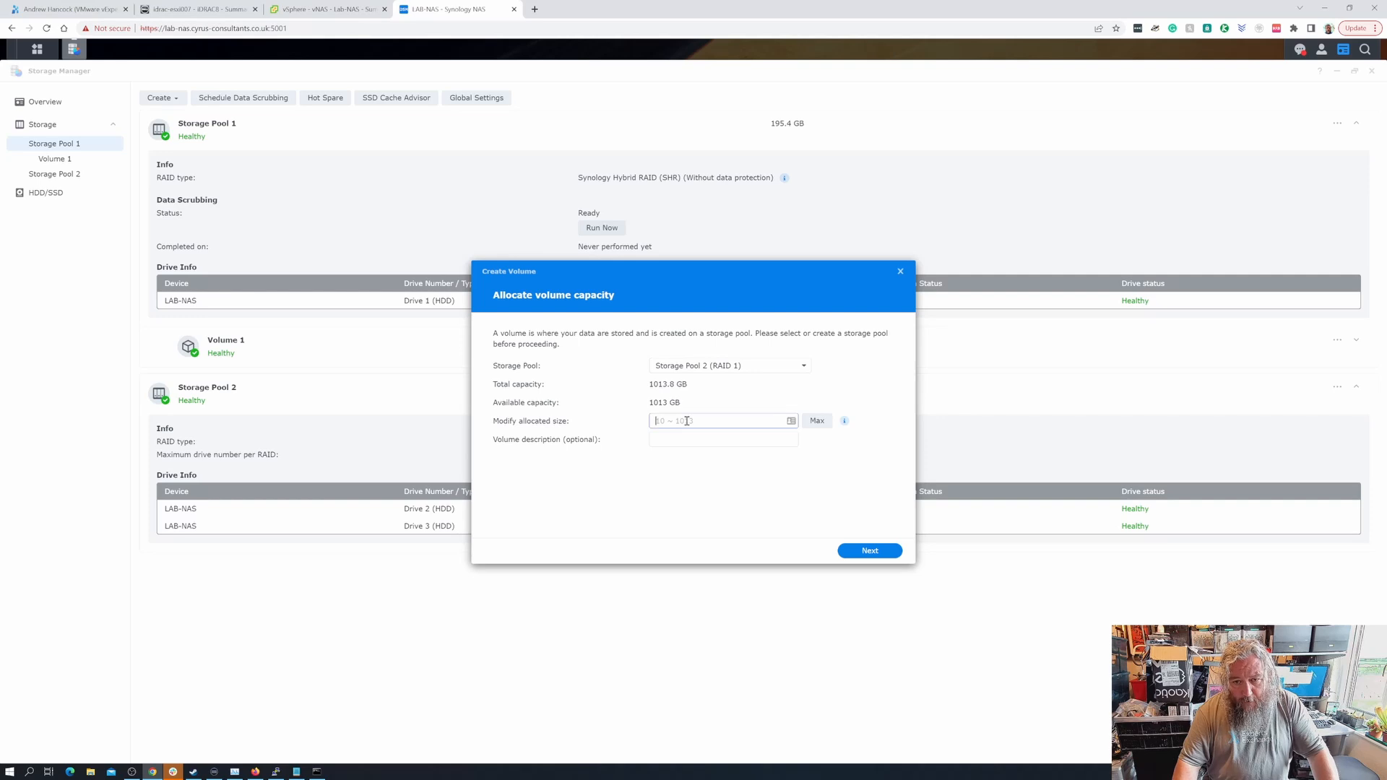
pyautogui.write('500')
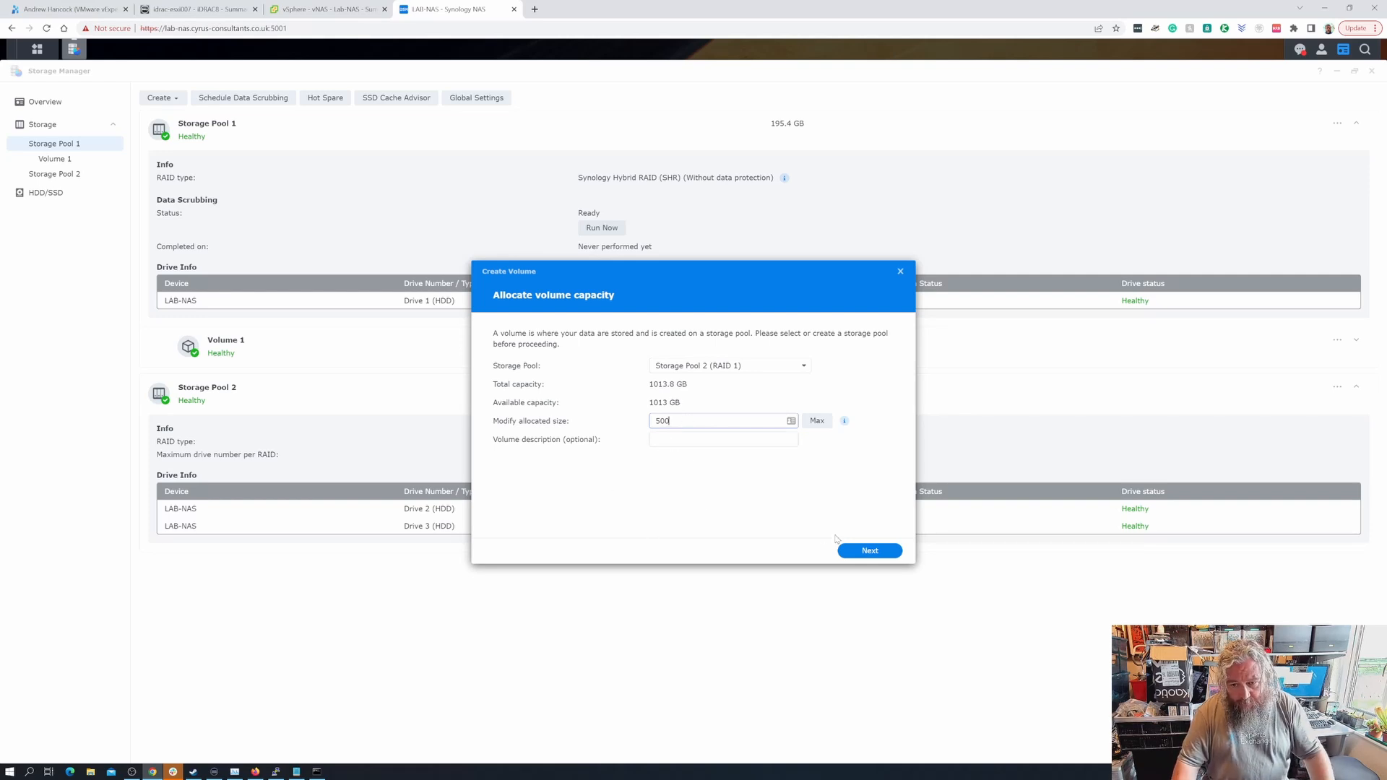
pyautogui.click(867, 555)
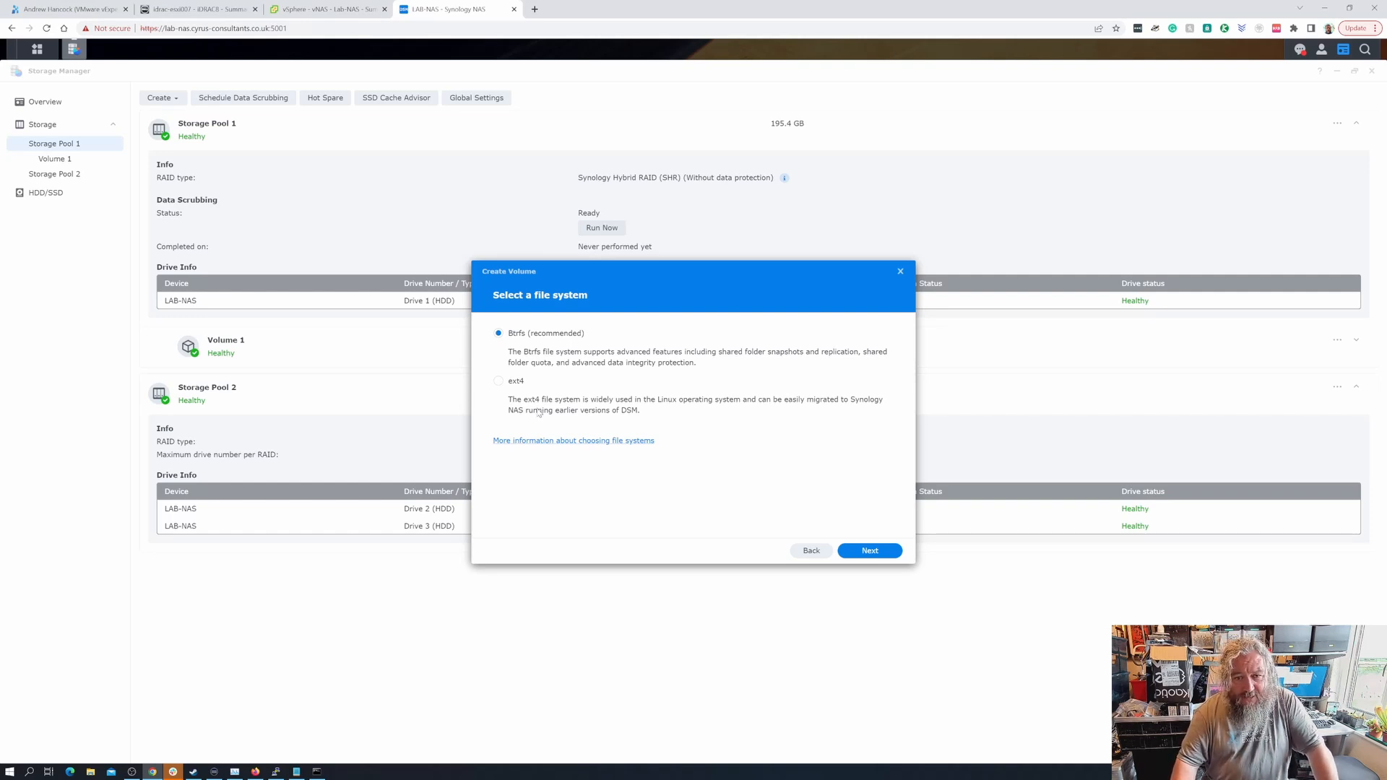
pyautogui.click(508, 333)
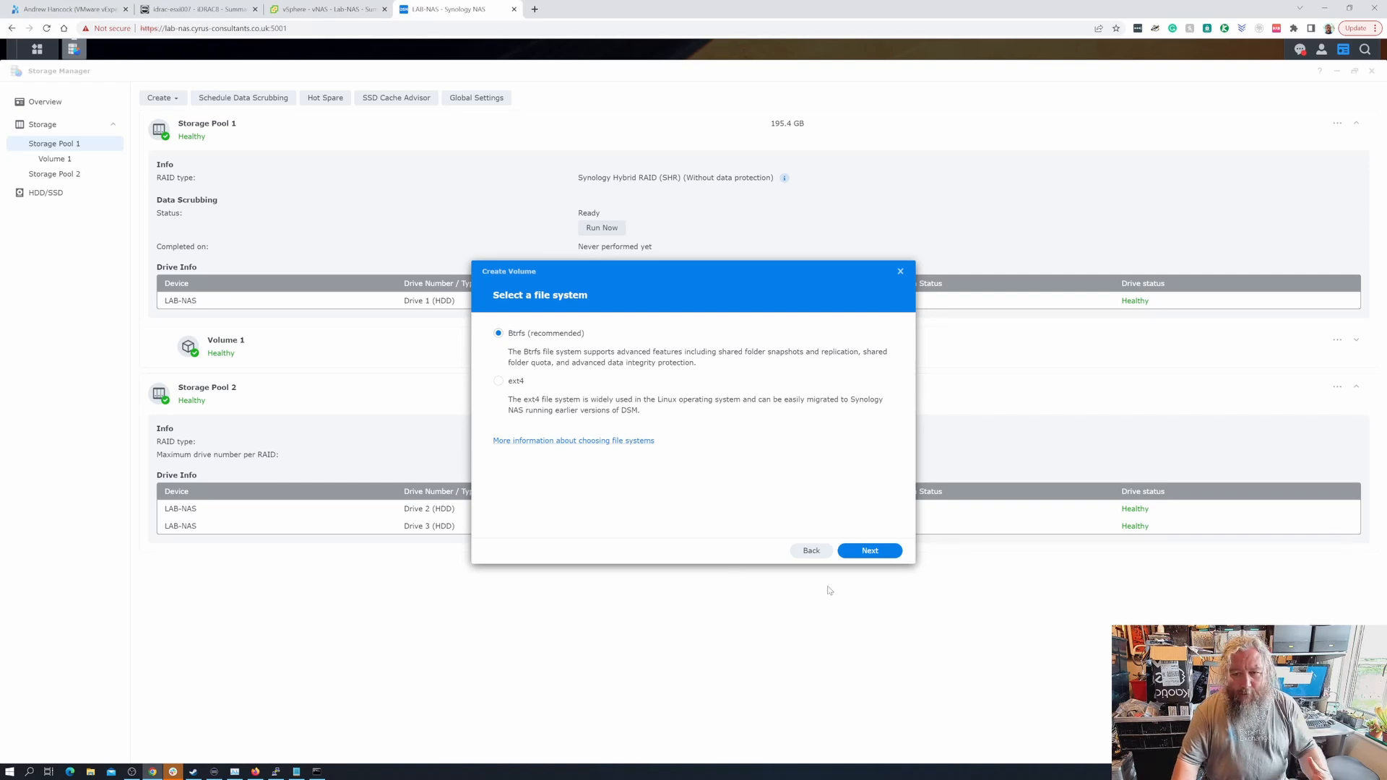
pyautogui.click(873, 552)
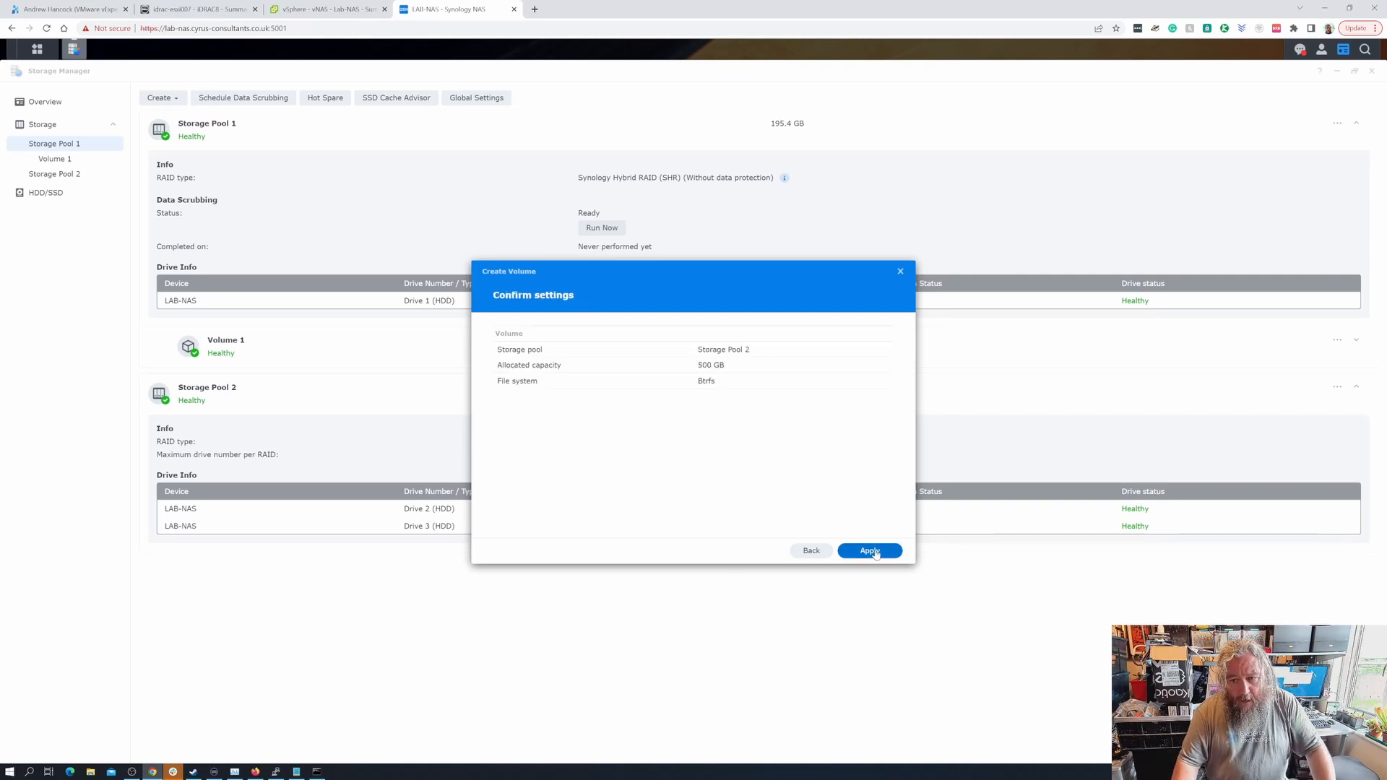
pyautogui.click(870, 552)
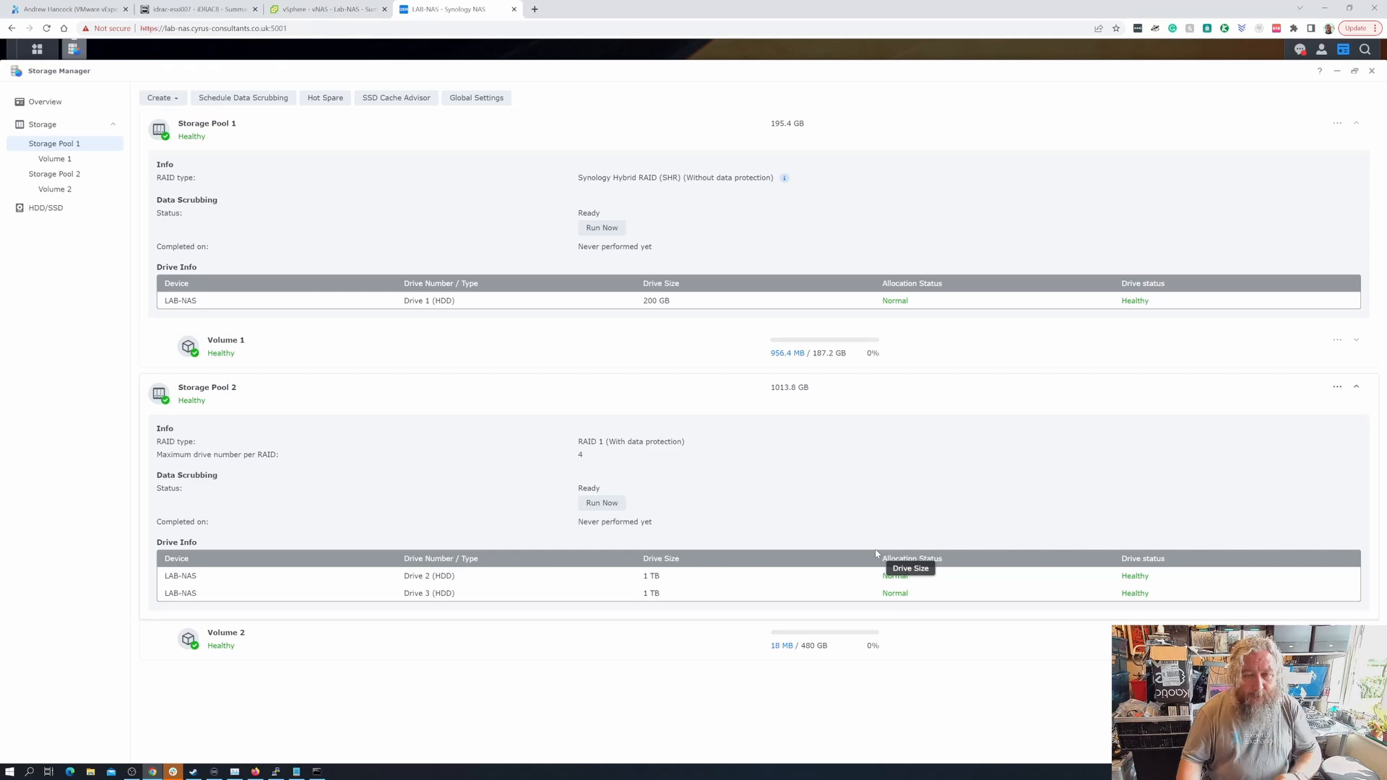
# - Show esxi007's VMkernel adapters, vmk0 Management Network and vmk1, under Configure > Networking
pyautogui.click(336, 11)
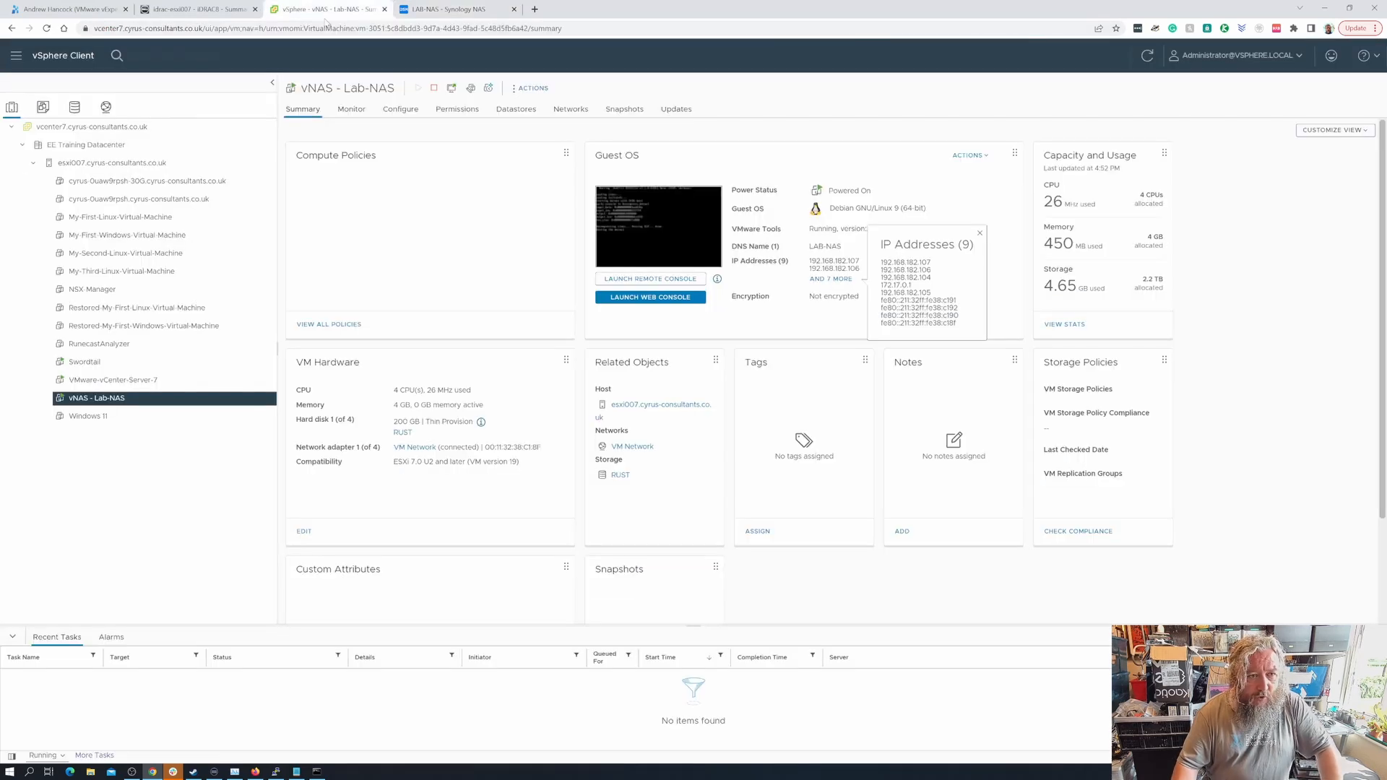
pyautogui.click(137, 164)
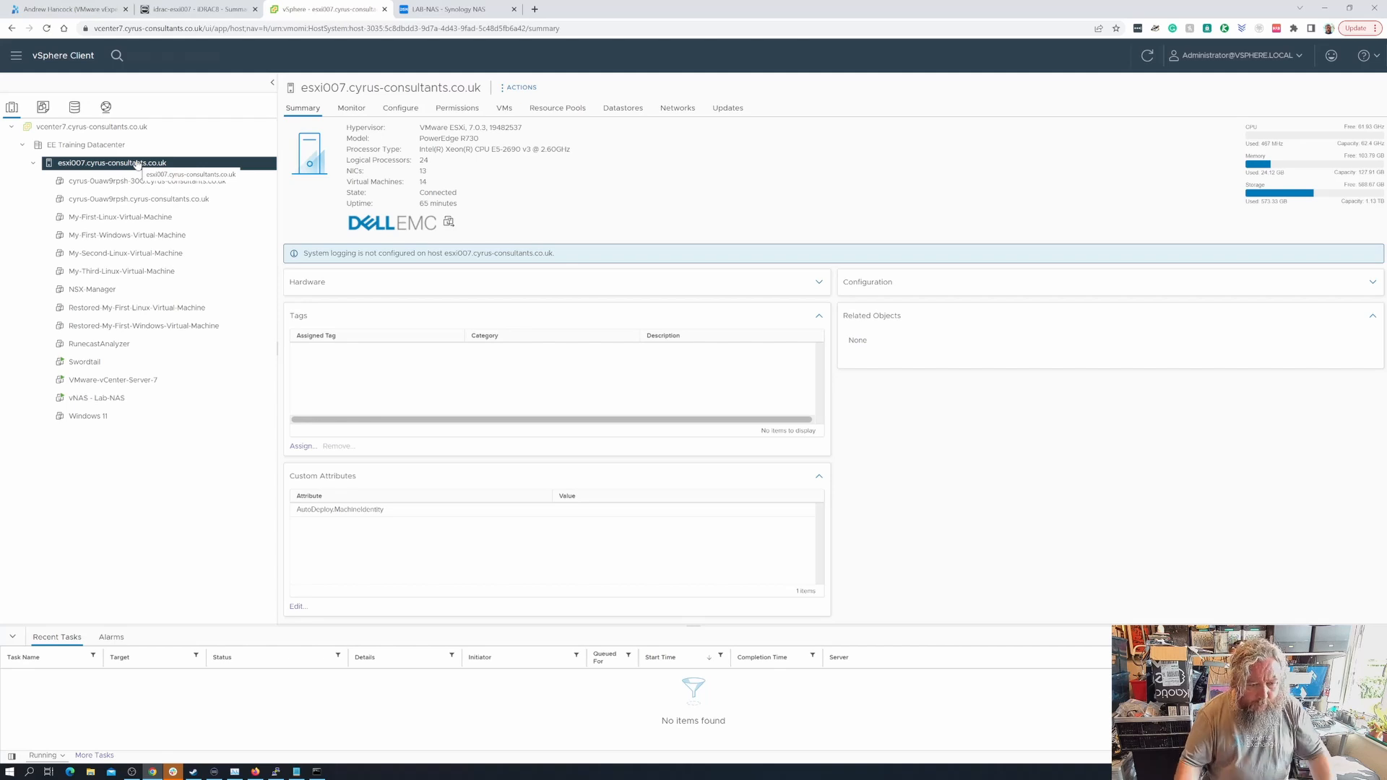
pyautogui.click(397, 115)
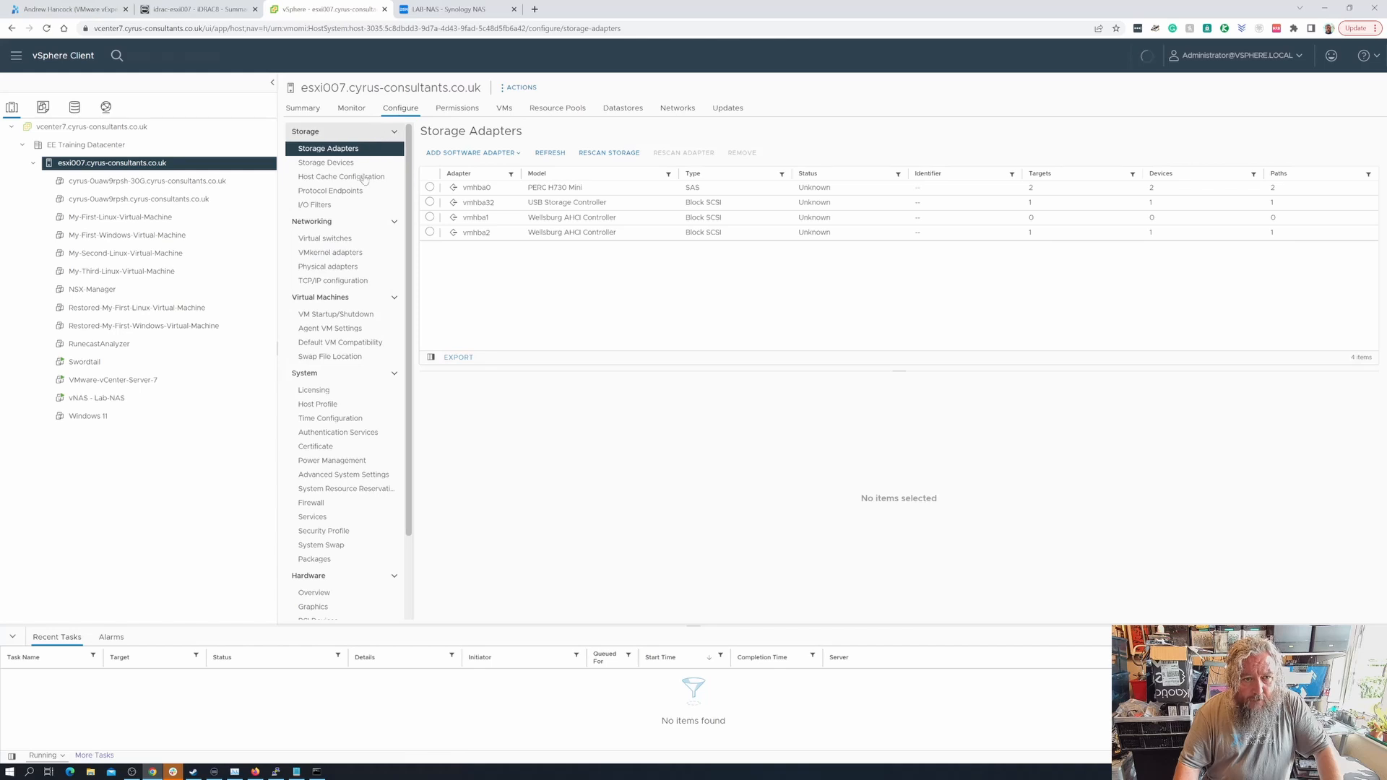
pyautogui.click(343, 254)
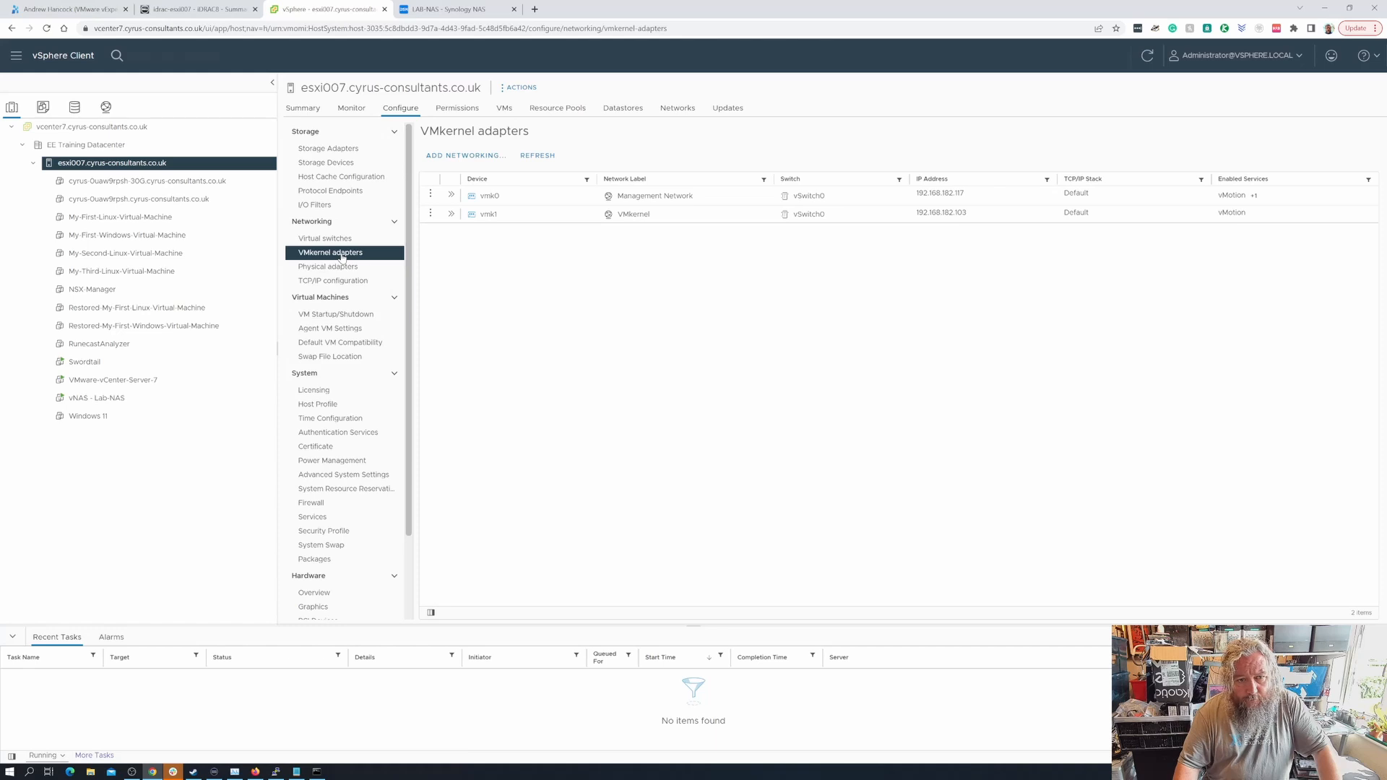
pyautogui.click(453, 157)
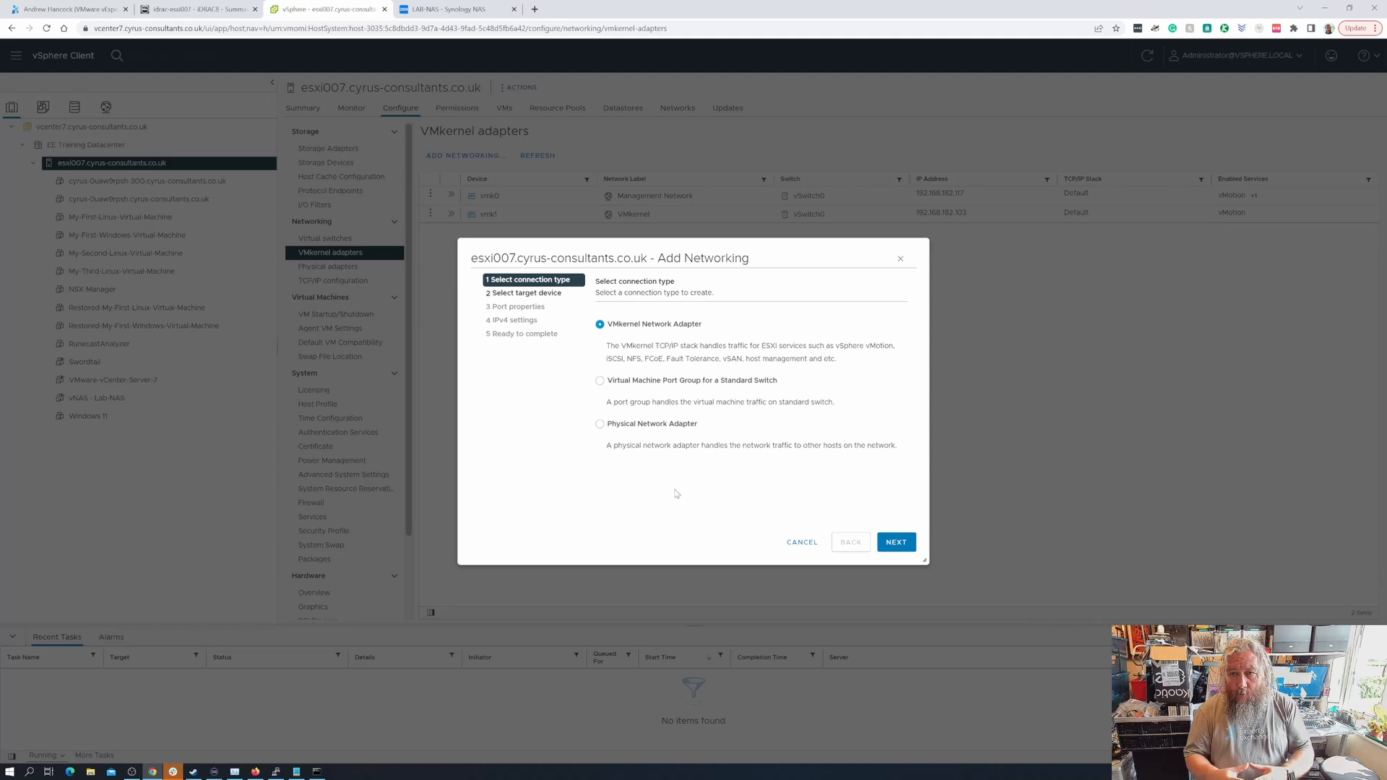
pyautogui.click(800, 546)
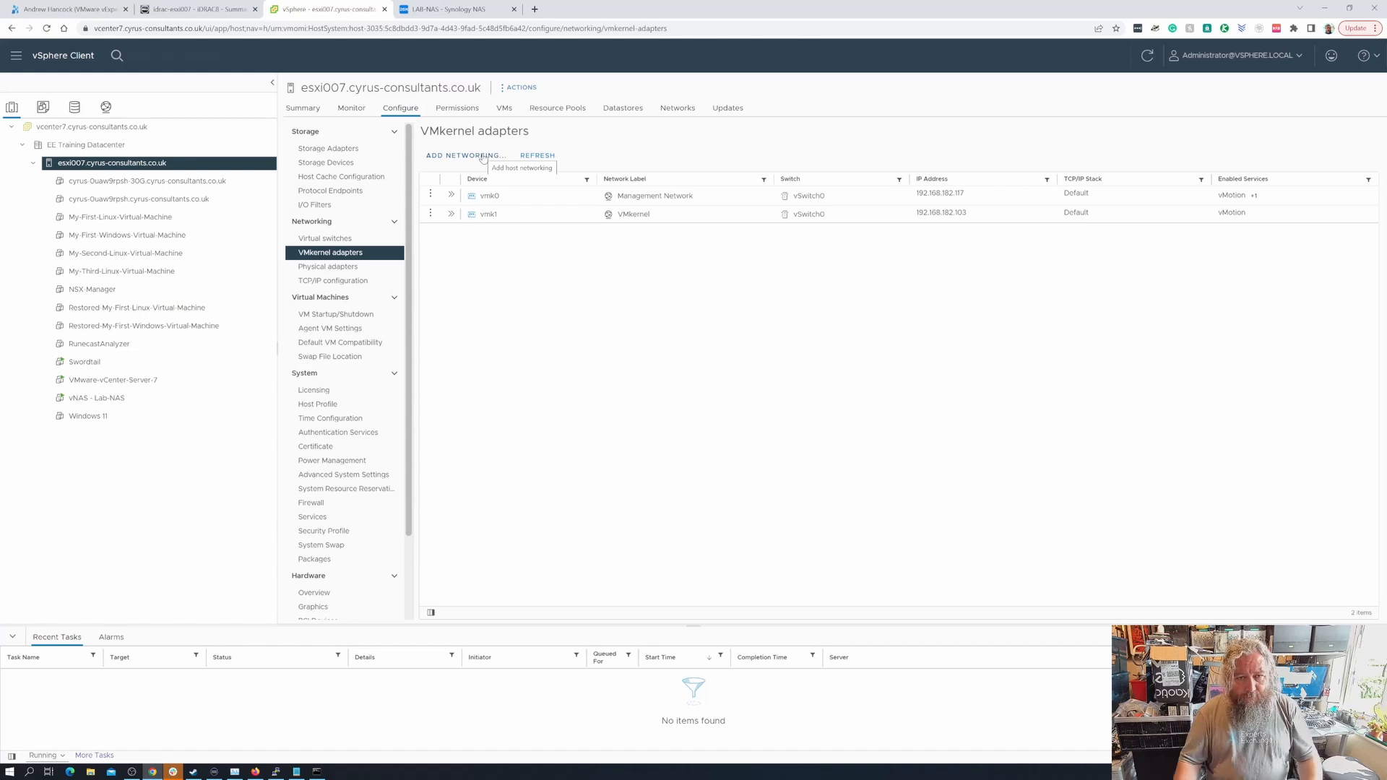
# - Begin adding a VMkernel network adapter on a new standard switch with MTU 9000
pyautogui.click(483, 156)
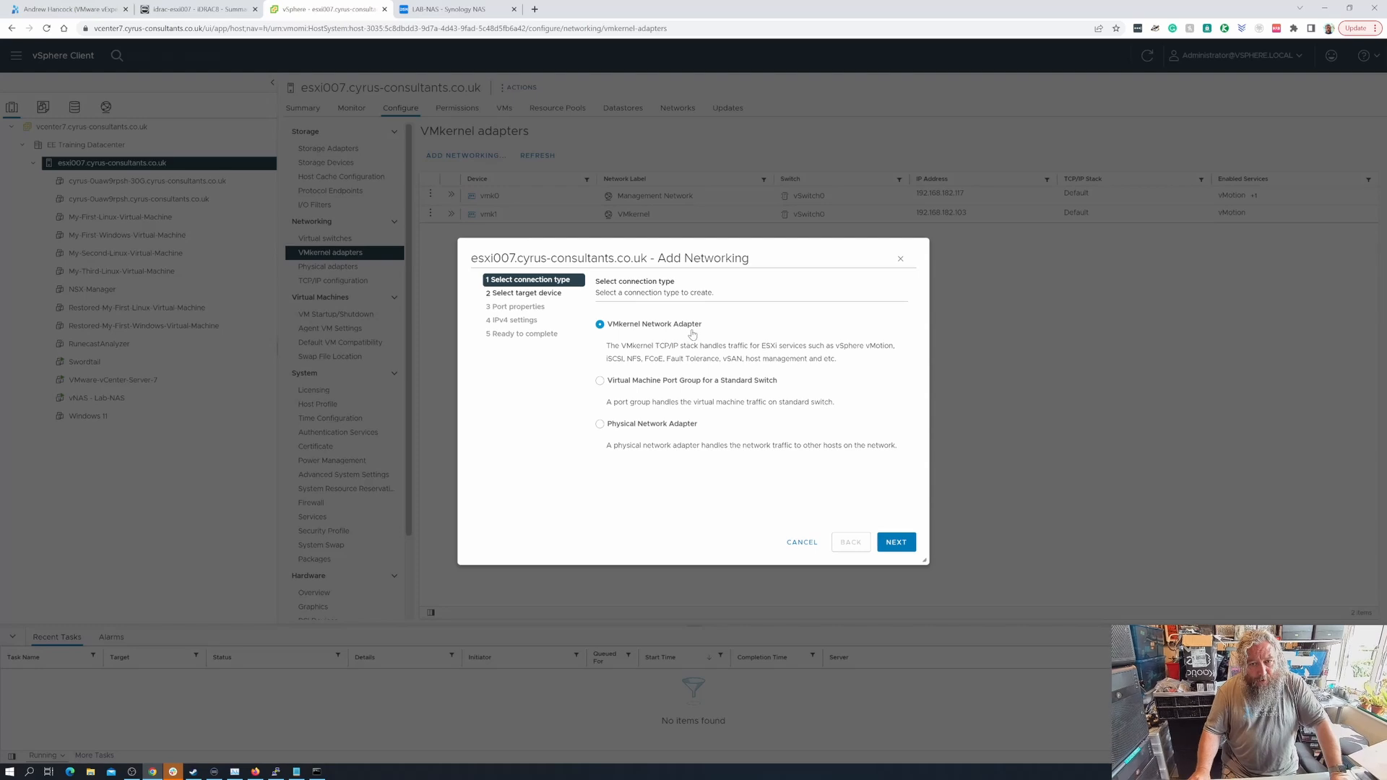
pyautogui.click(895, 545)
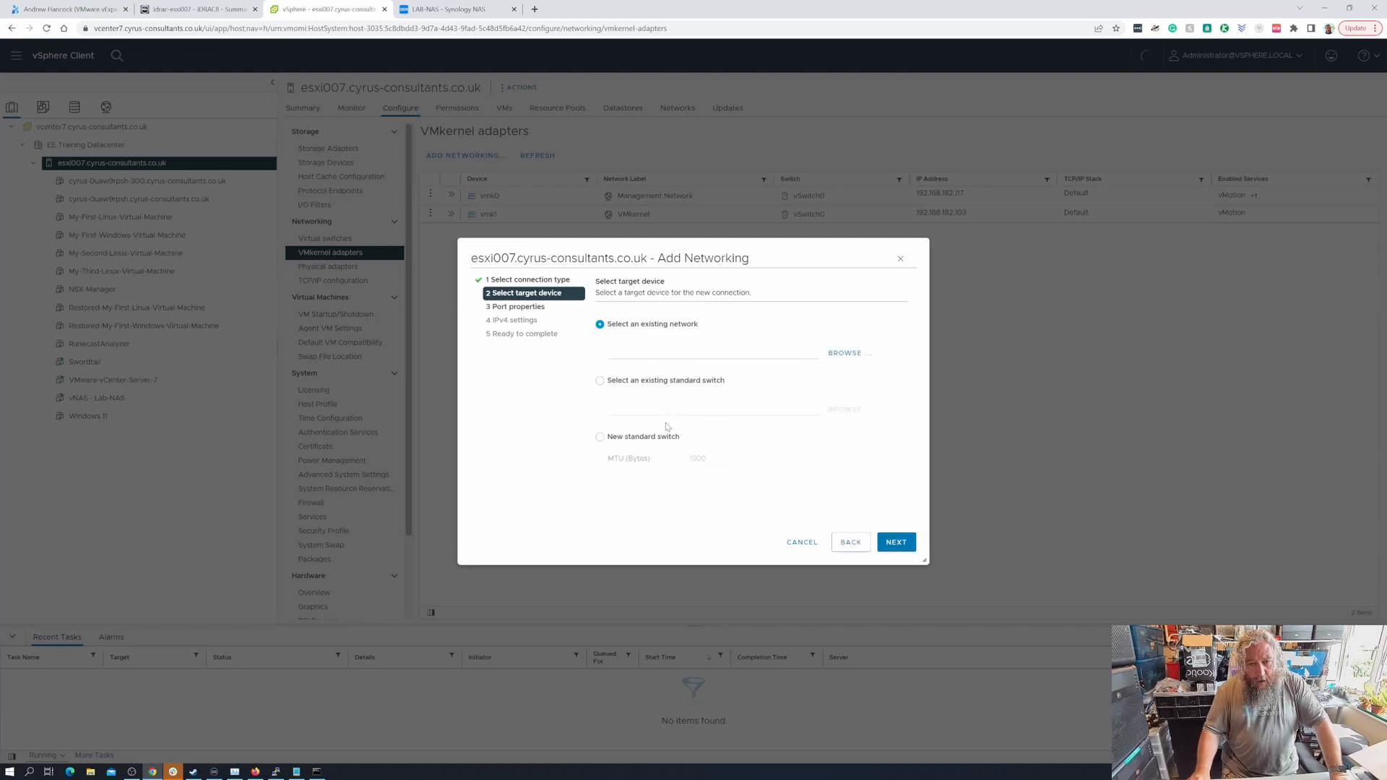
pyautogui.click(657, 439)
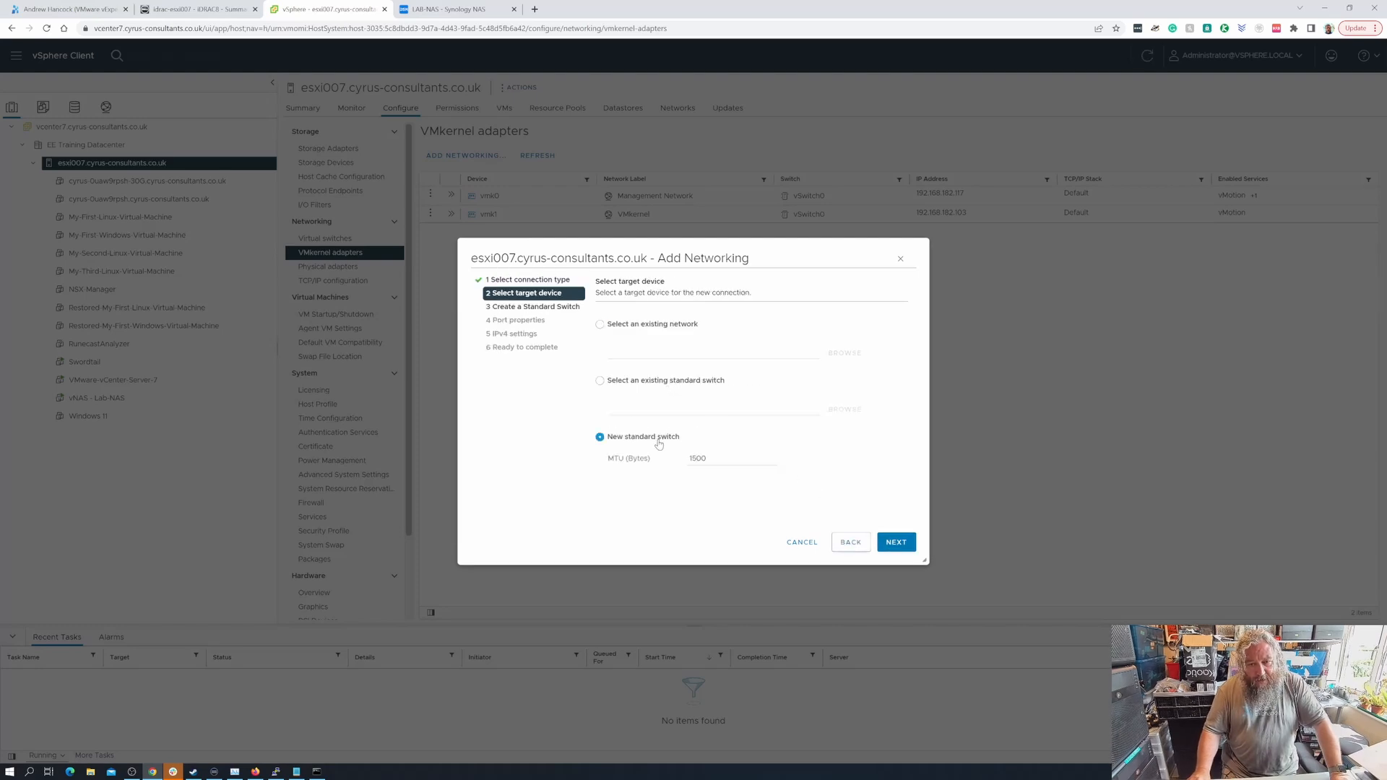
pyautogui.doubleClick(712, 463)
pyautogui.write('900')
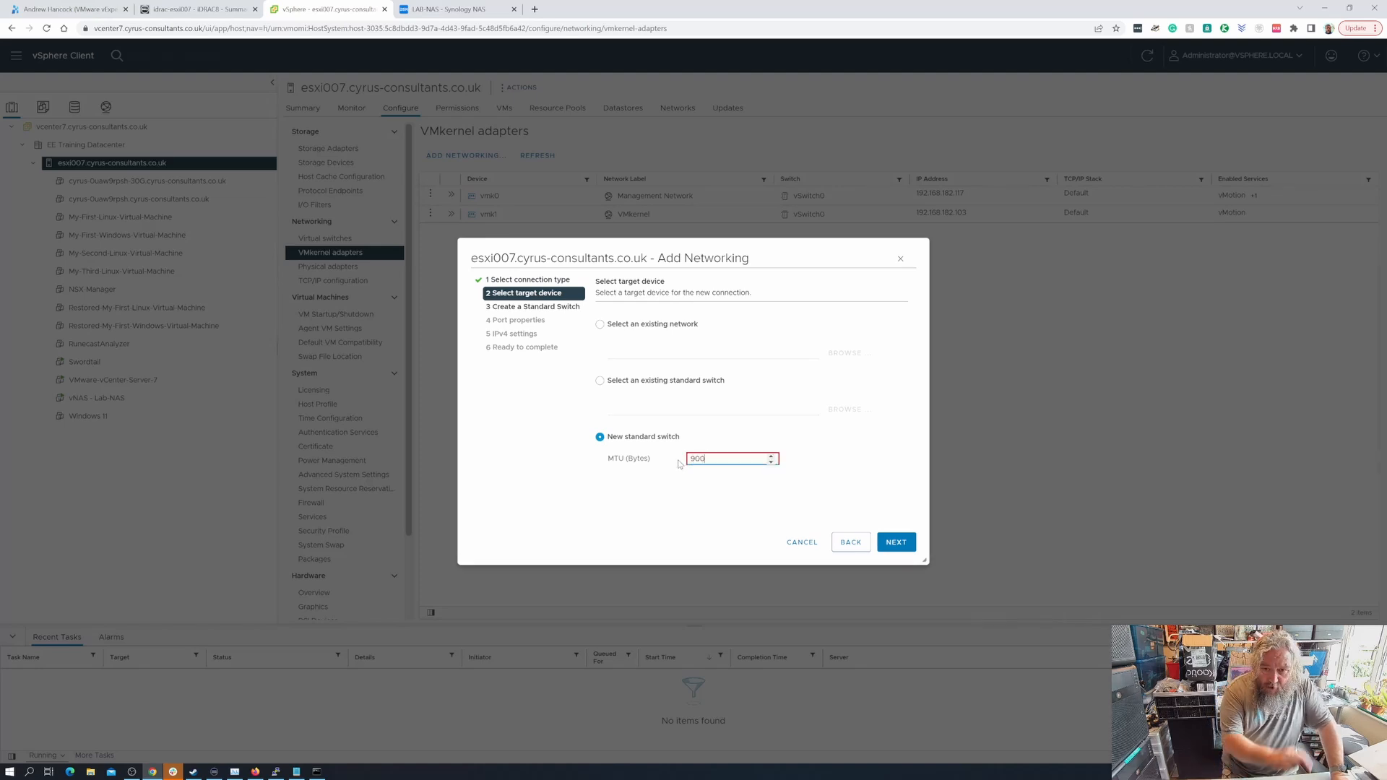
pyautogui.write('0')
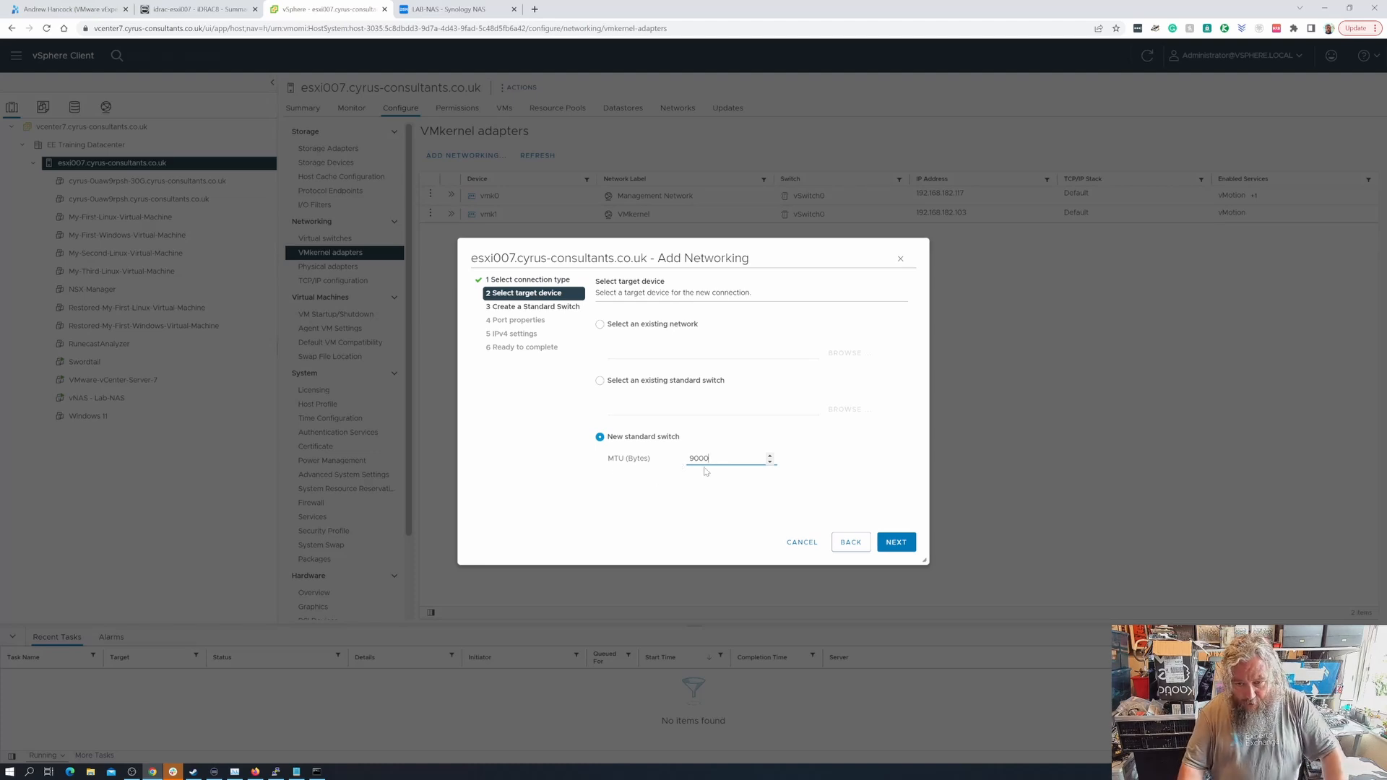
pyautogui.click(897, 544)
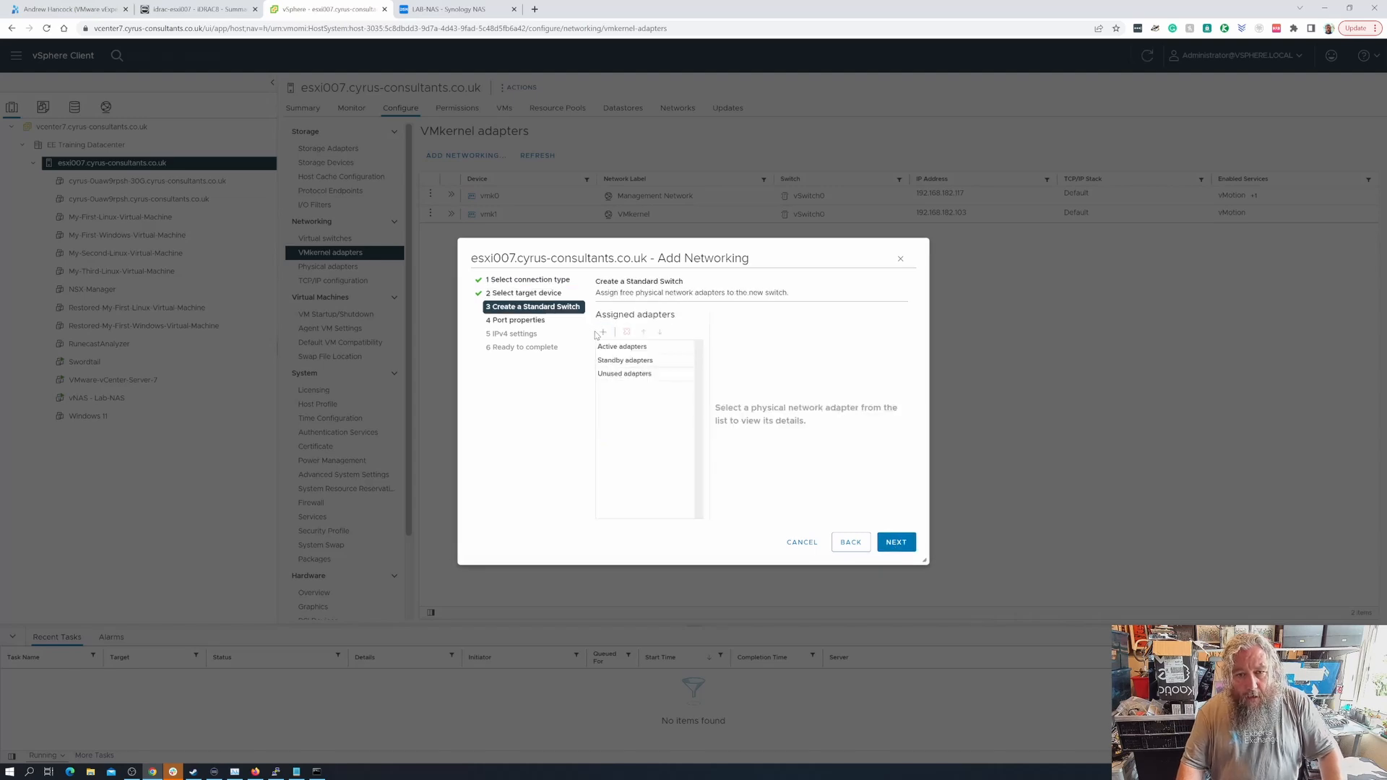
# - Assign vmnic1 as the new standard switch's active adapter
pyautogui.click(602, 334)
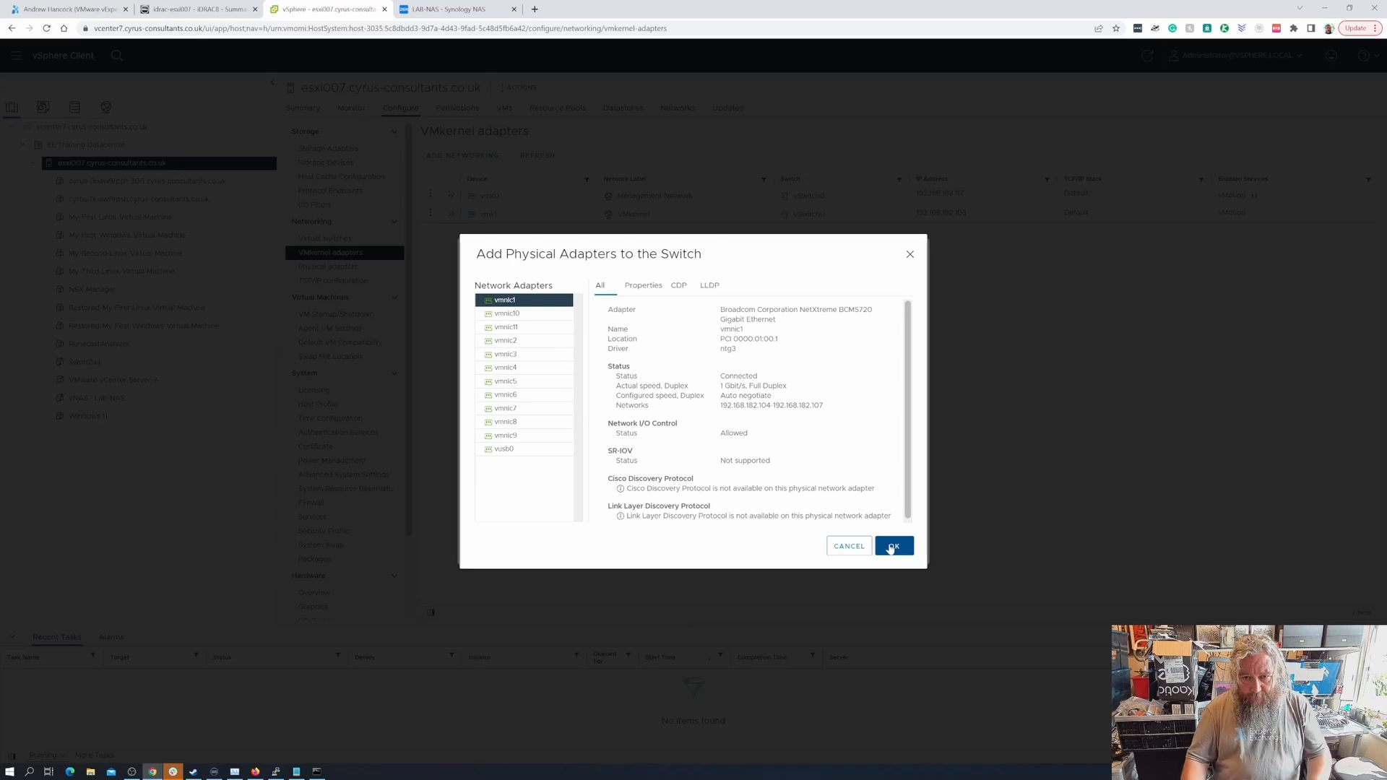
pyautogui.click(891, 547)
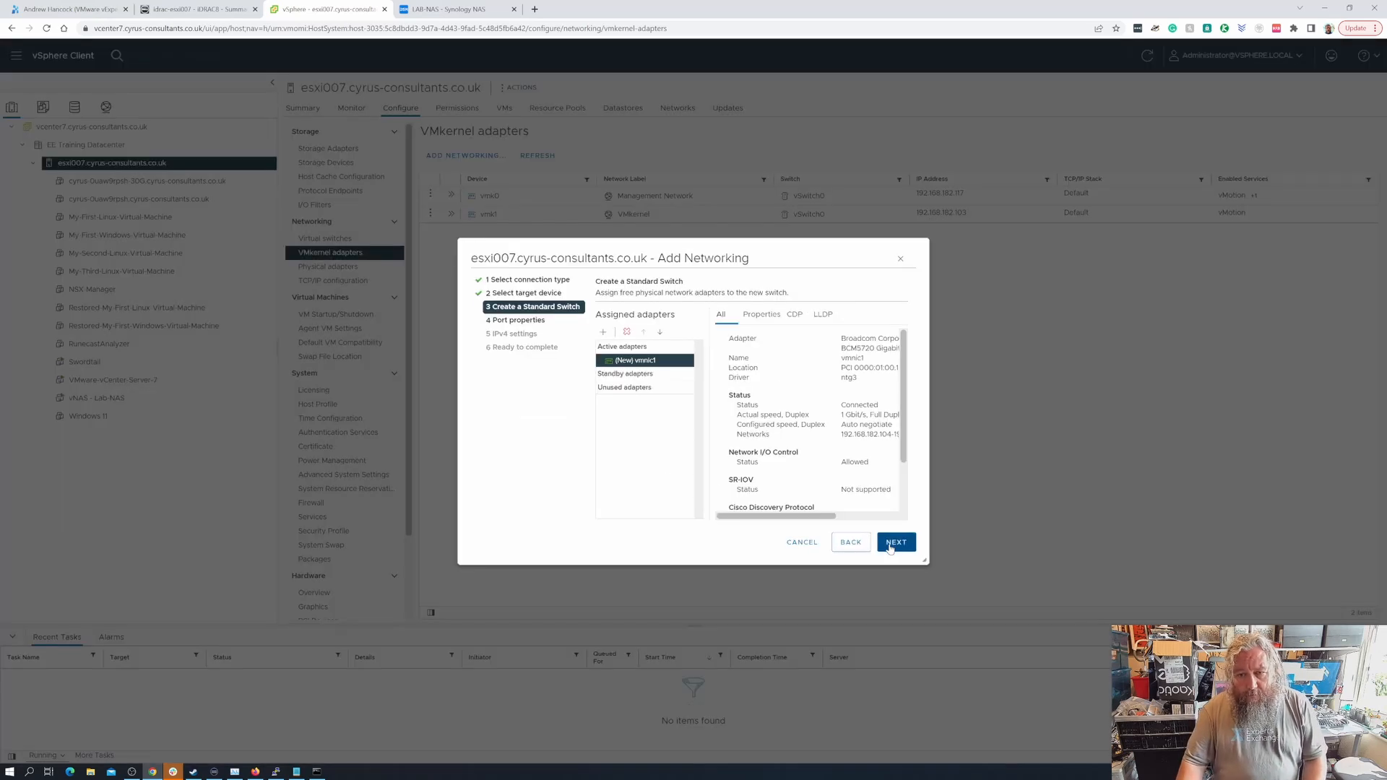
pyautogui.click(896, 543)
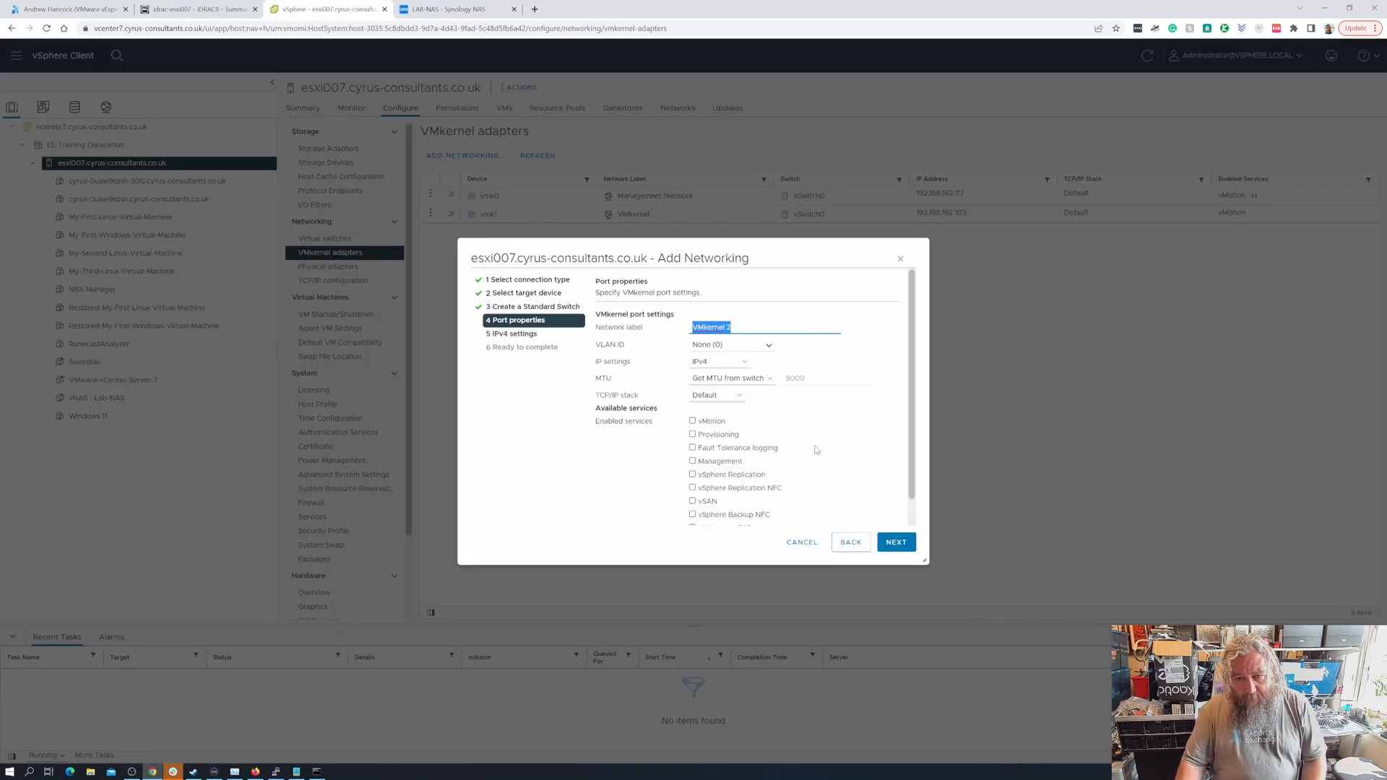
# - Label the VMkernel port 'VMkernel NFS Storage'
pyautogui.click(757, 339)
pyautogui.press('BackSpace')
pyautogui.press('BackSpace')
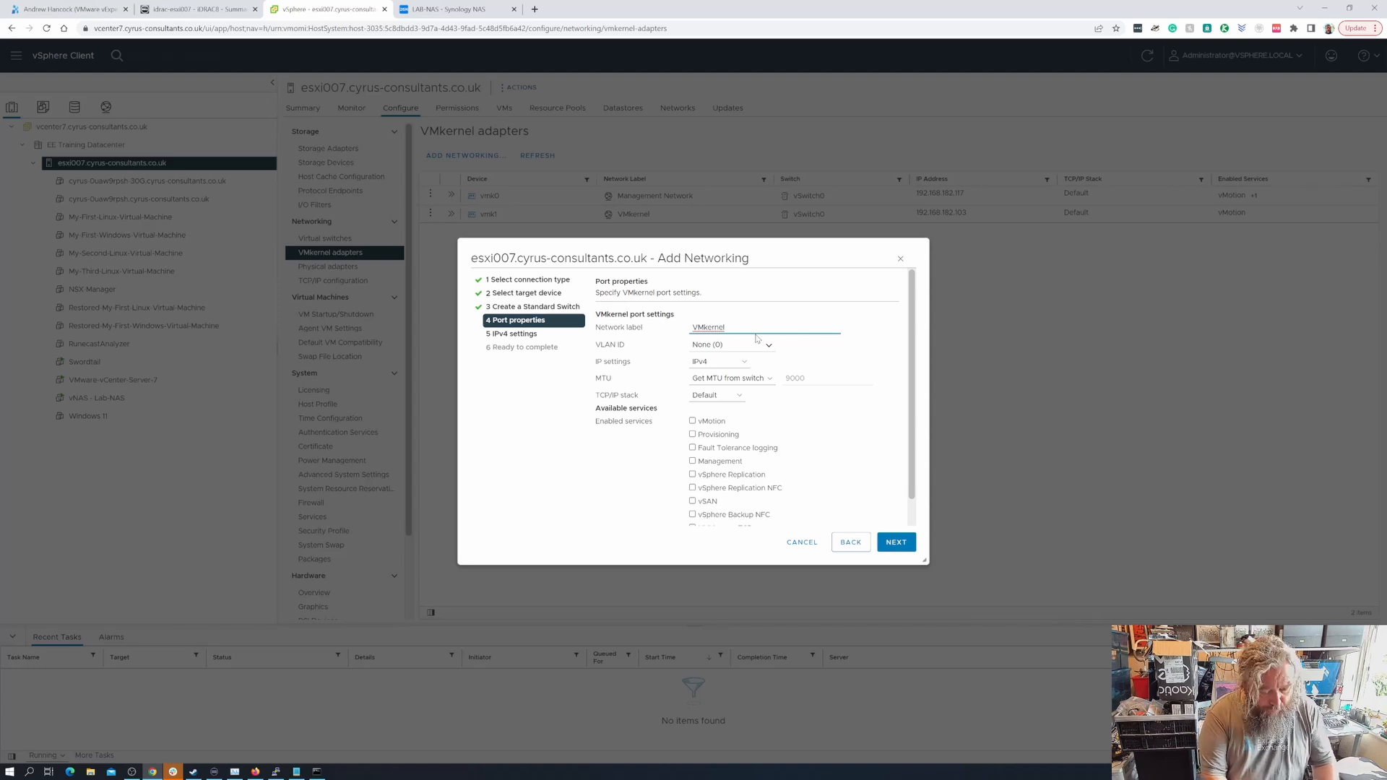
pyautogui.write('NFS St')
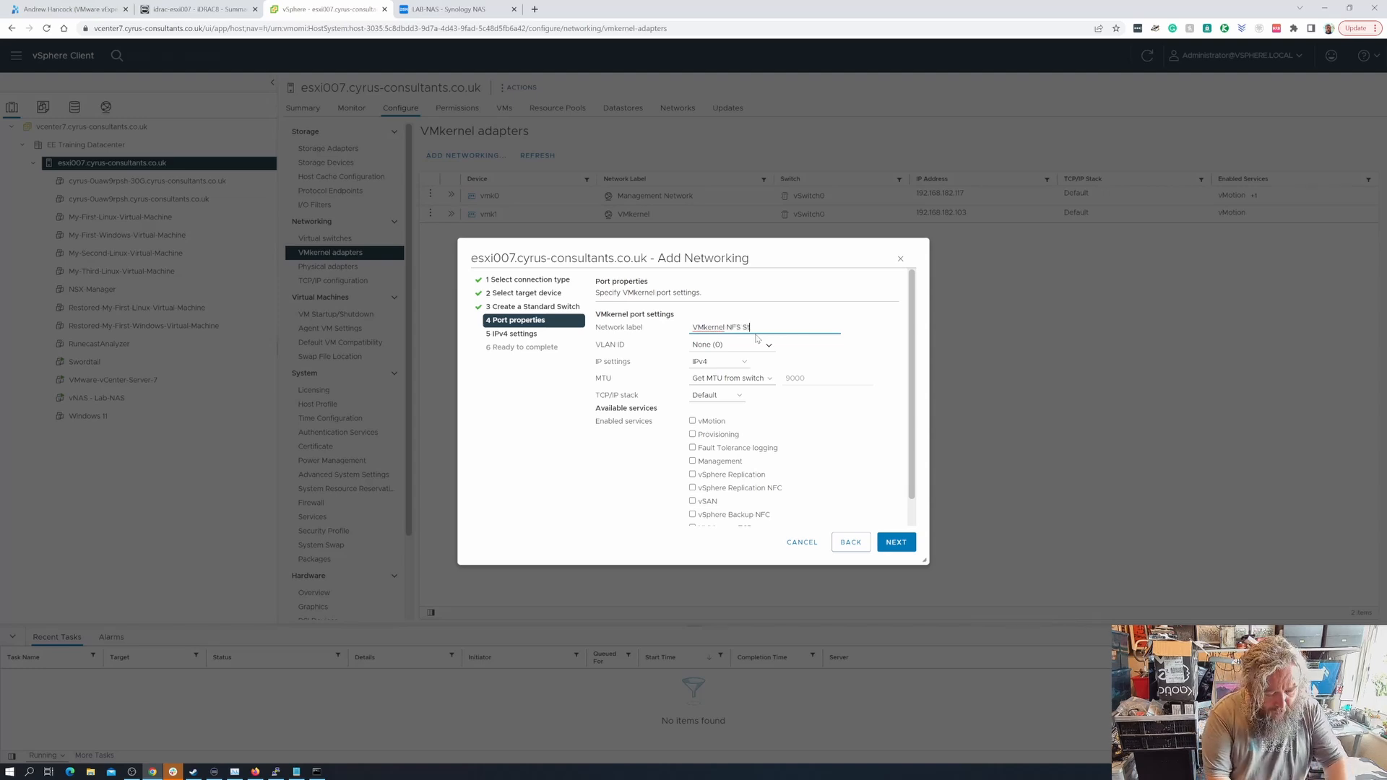
pyautogui.write('orage')
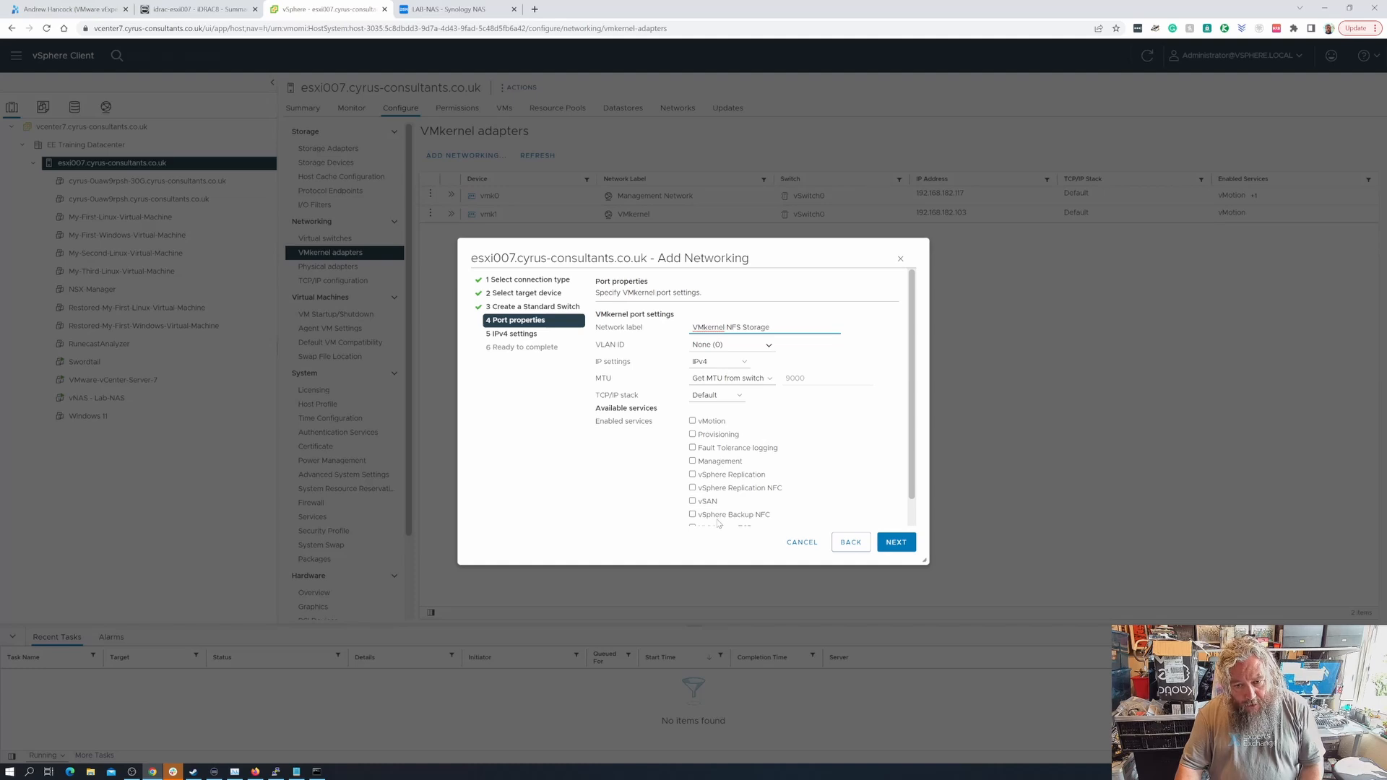
pyautogui.click(897, 543)
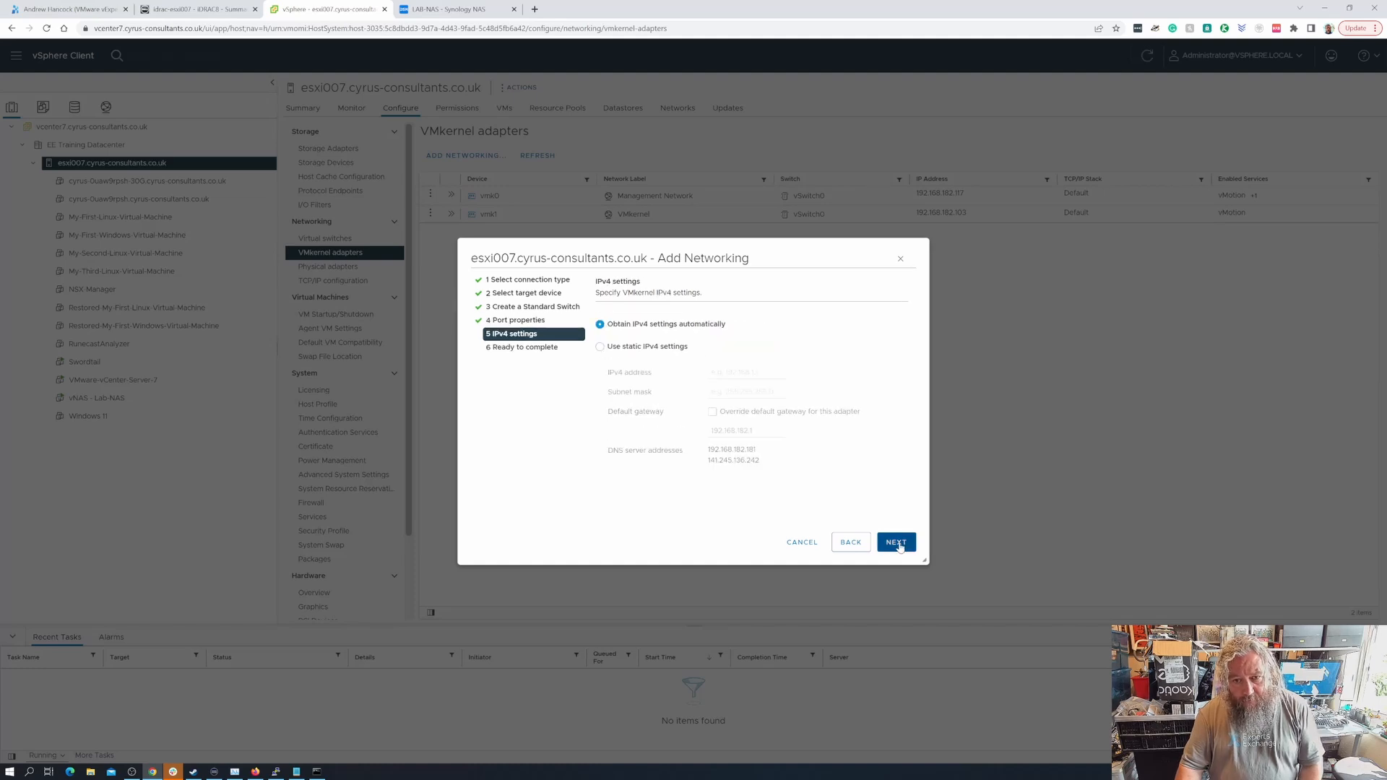
# - Give the adapter static IPv4 10.10.1.1, mask 255.255.255.0, and create it on vSwitch1
pyautogui.click(640, 348)
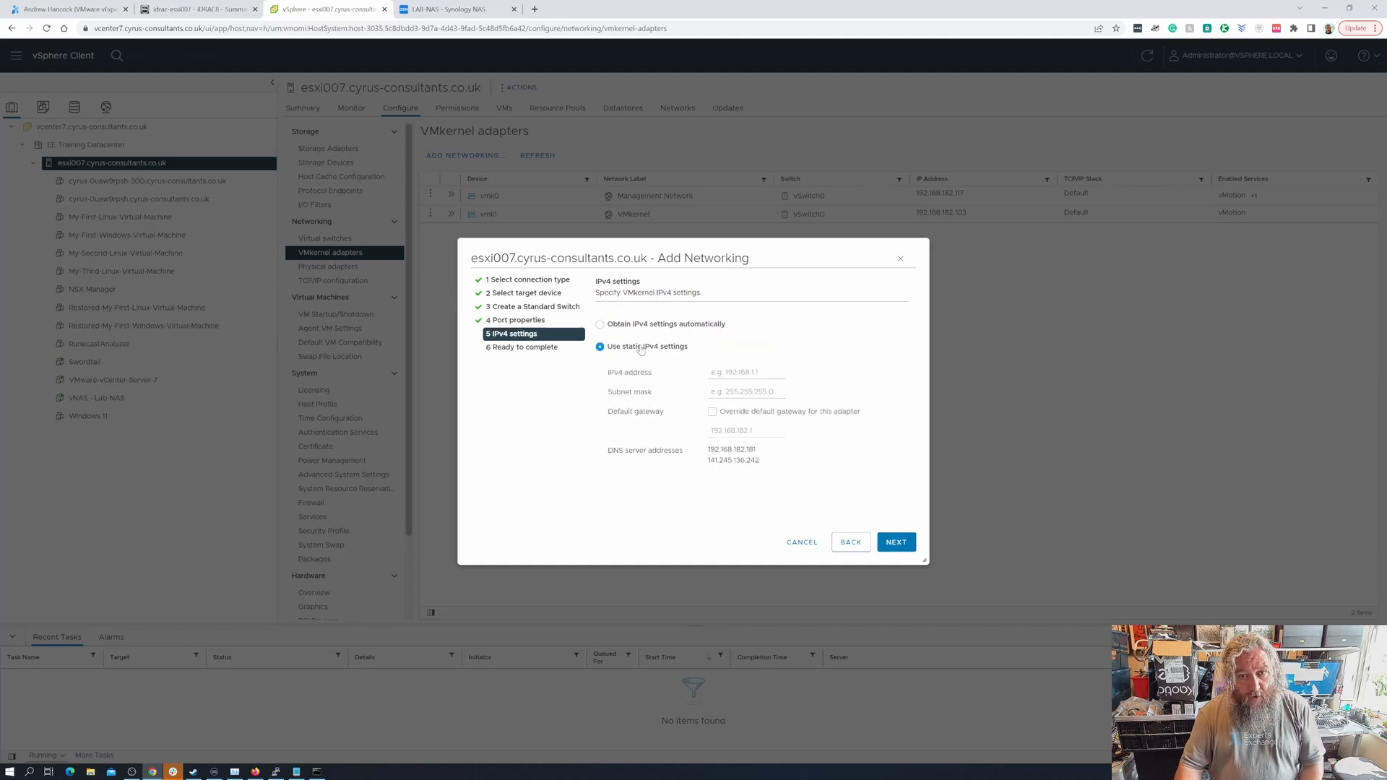
pyautogui.click(720, 374)
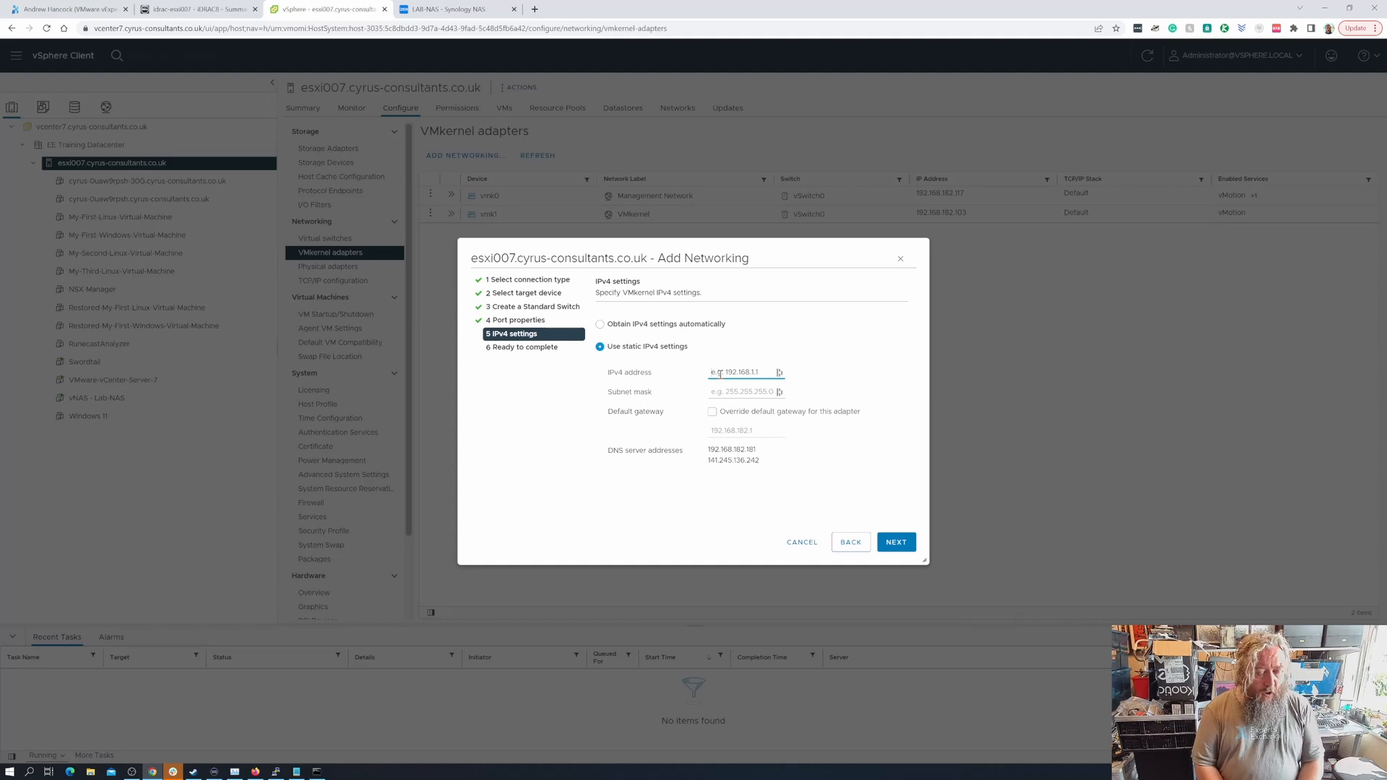
pyautogui.write('1')
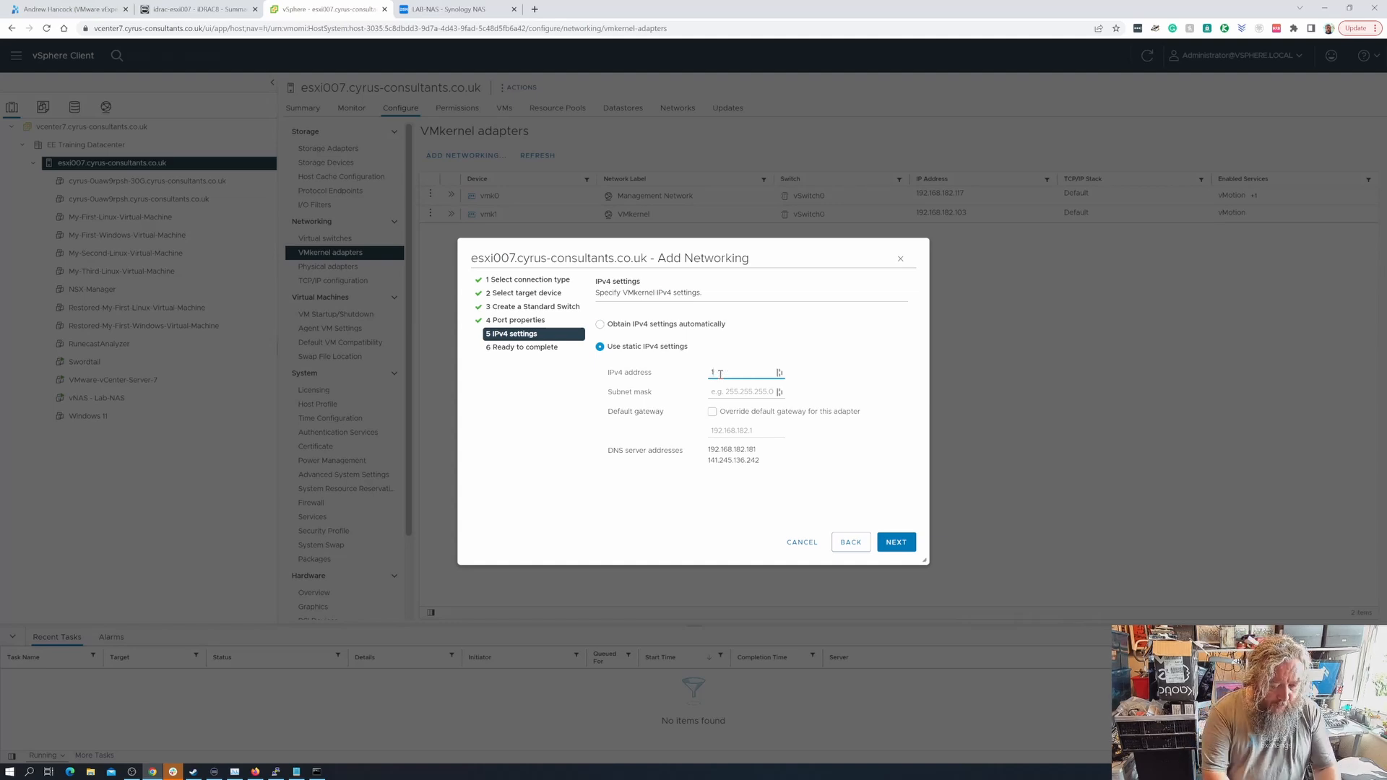
pyautogui.write('0.10.1.1')
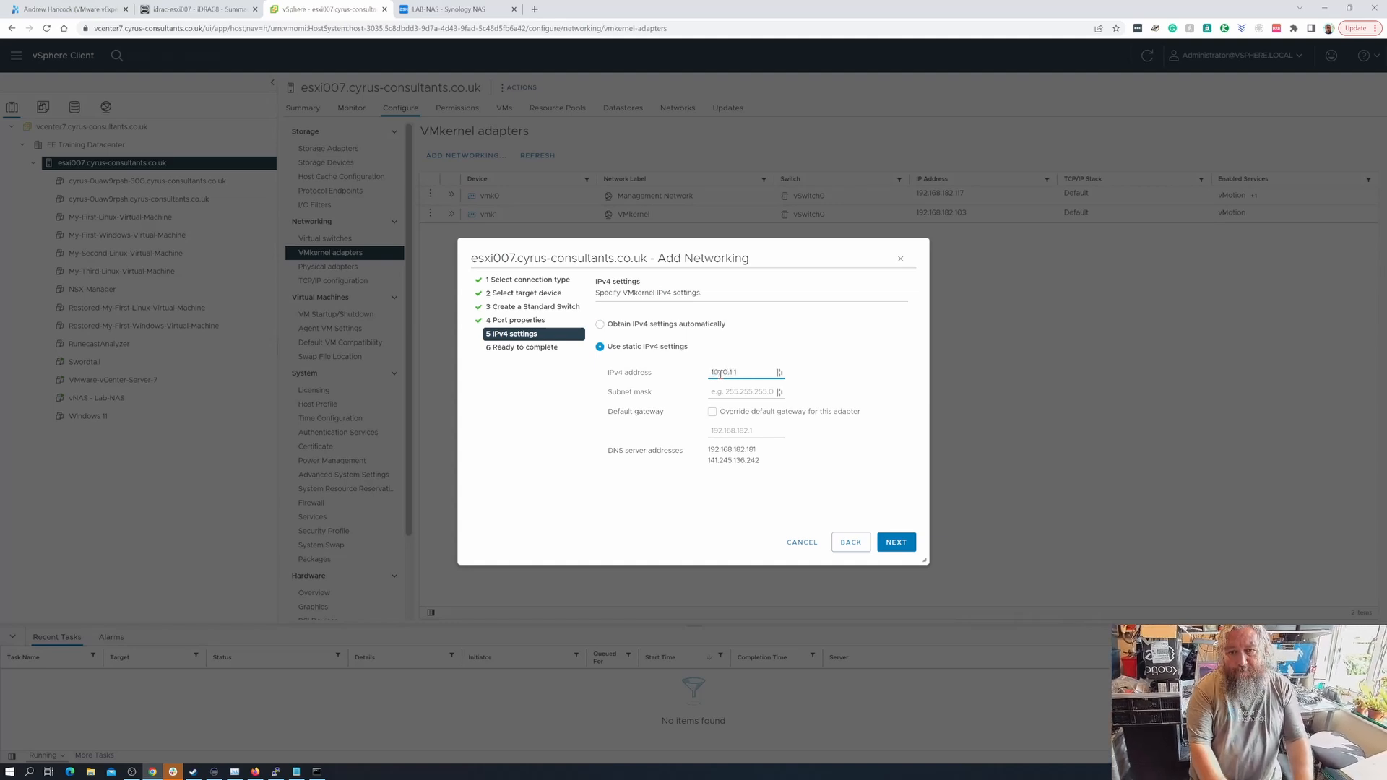
pyautogui.press('Tab')
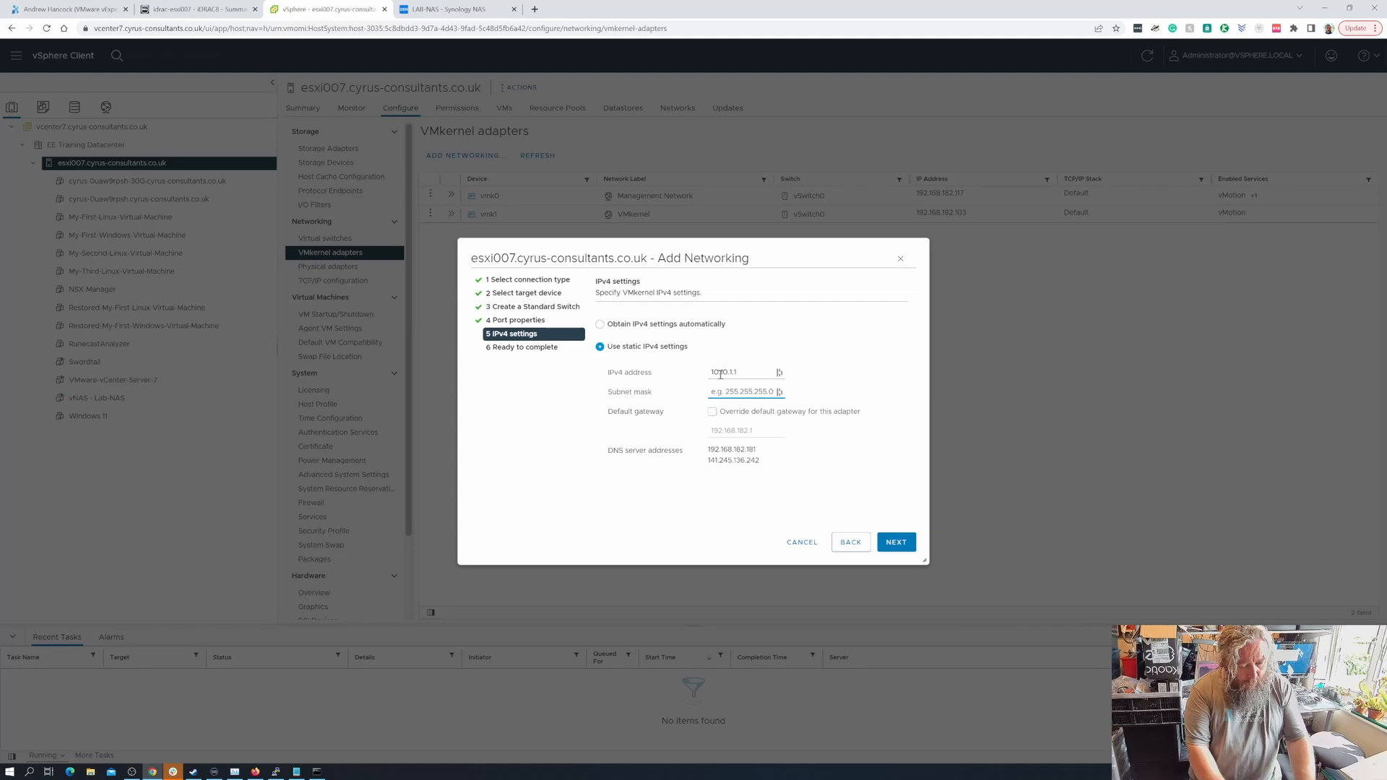
pyautogui.write('255.255.255.0')
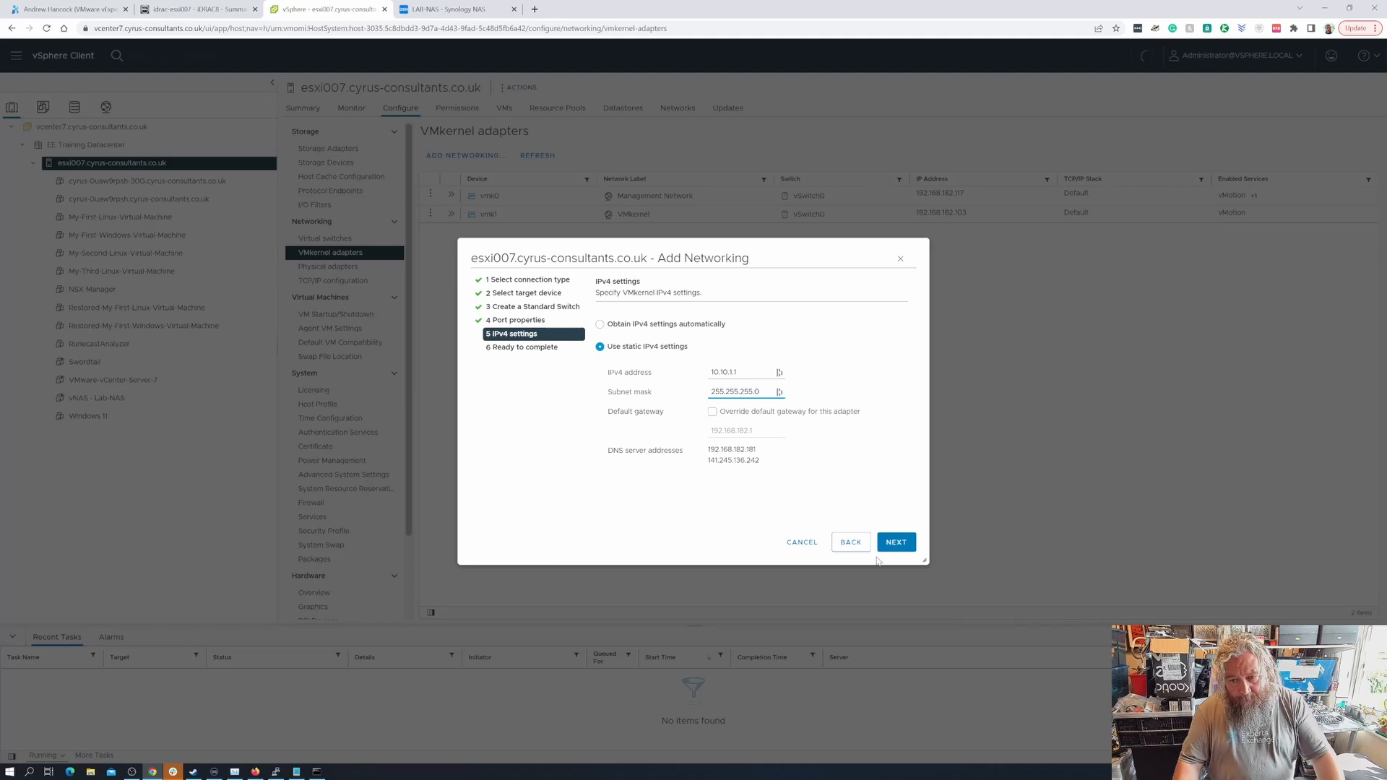
pyautogui.click(894, 543)
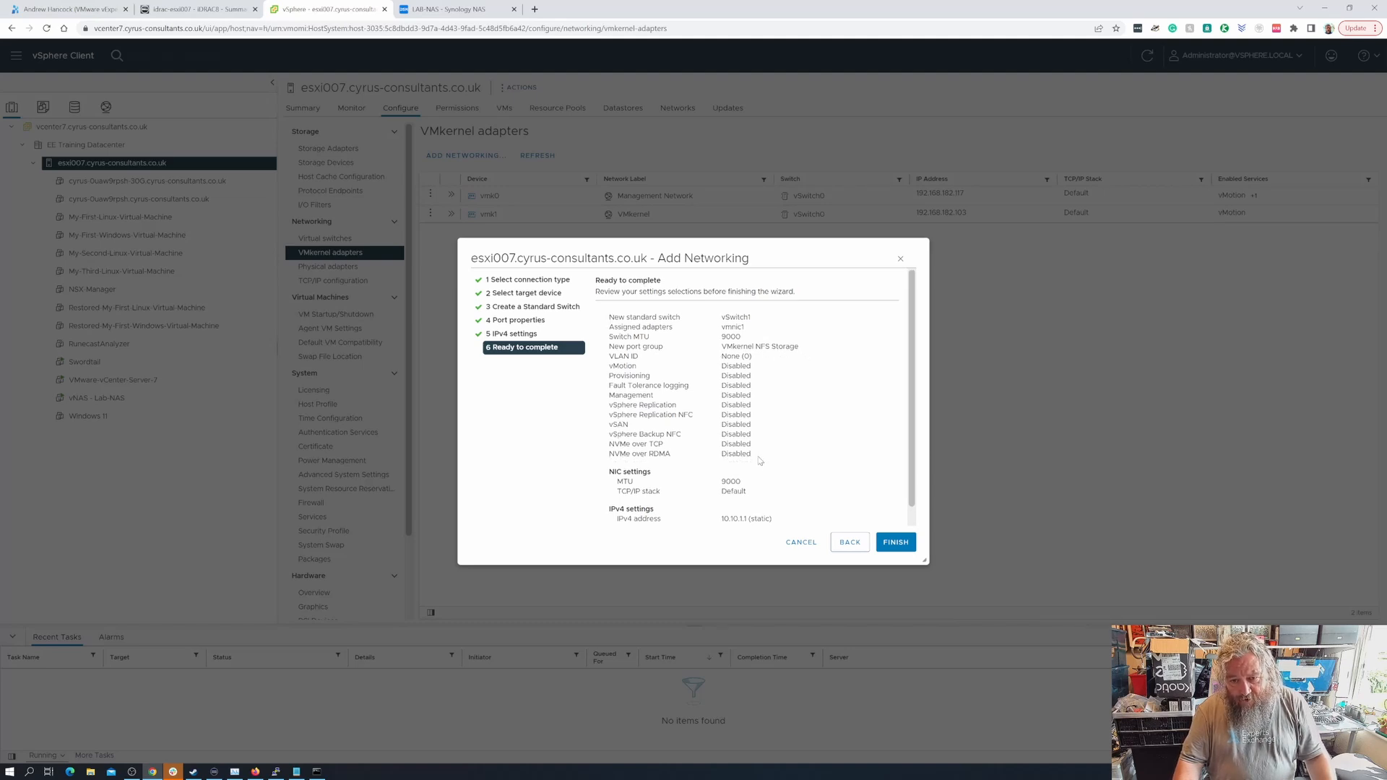
pyautogui.scroll(-1, 760, 460)
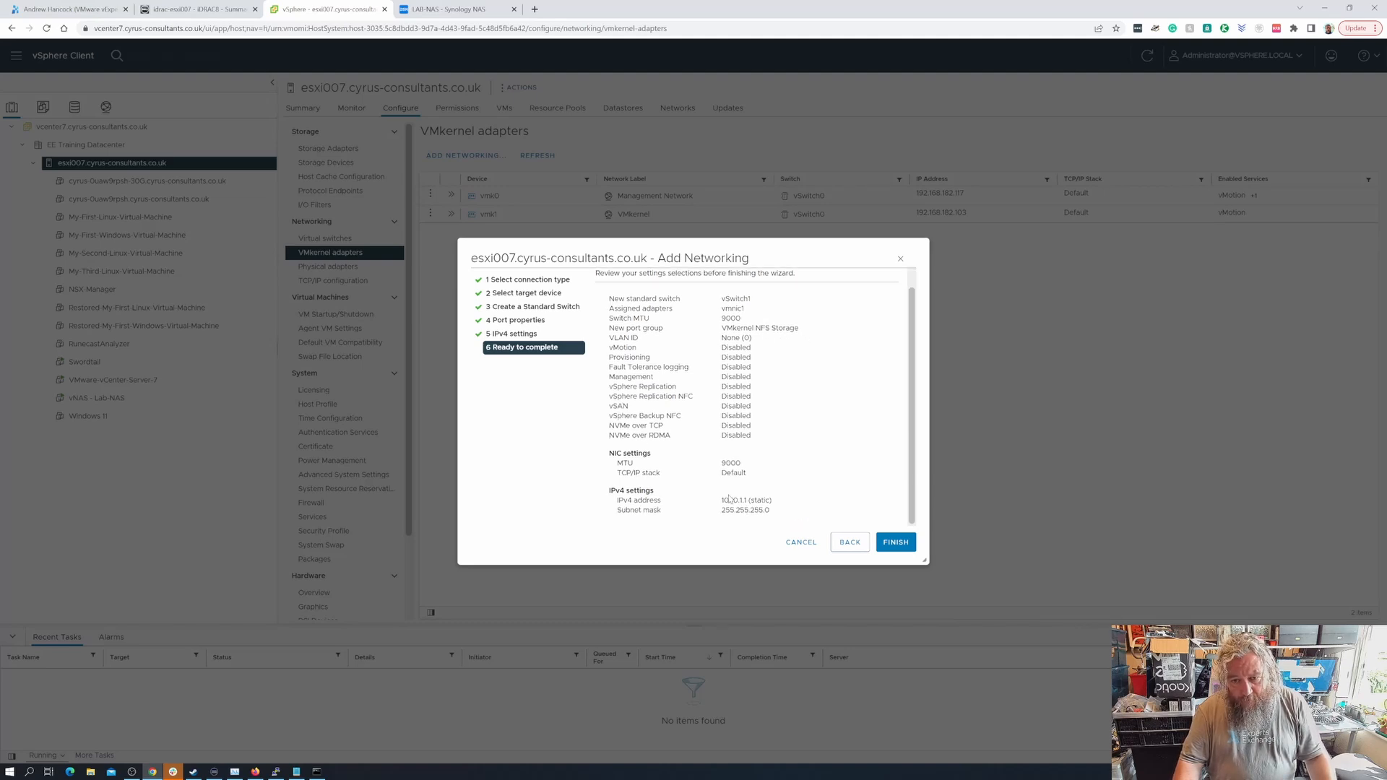
pyautogui.click(896, 543)
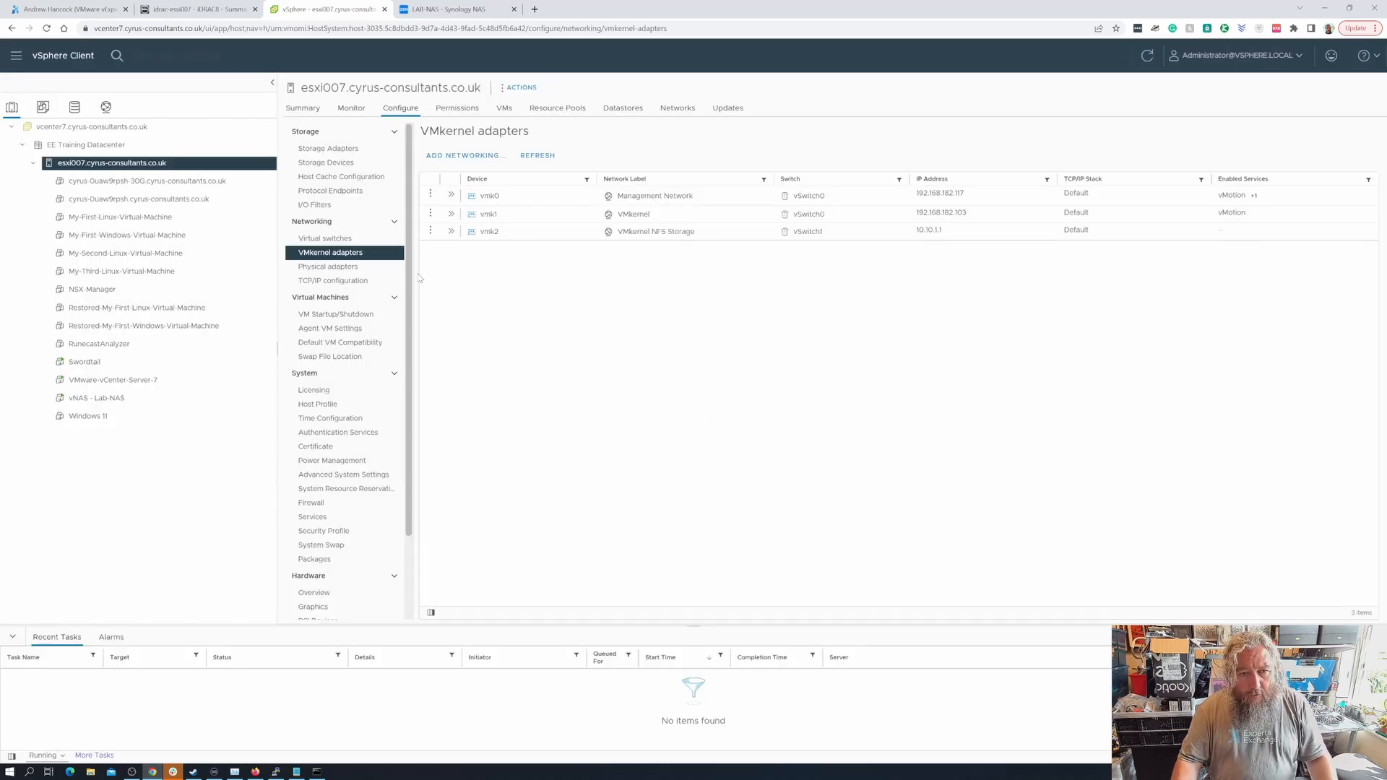
# - Inspect vSwitch1 with VMkernel NFS Storage under Virtual switches, then launch its Add Networking wizard
pyautogui.click(359, 240)
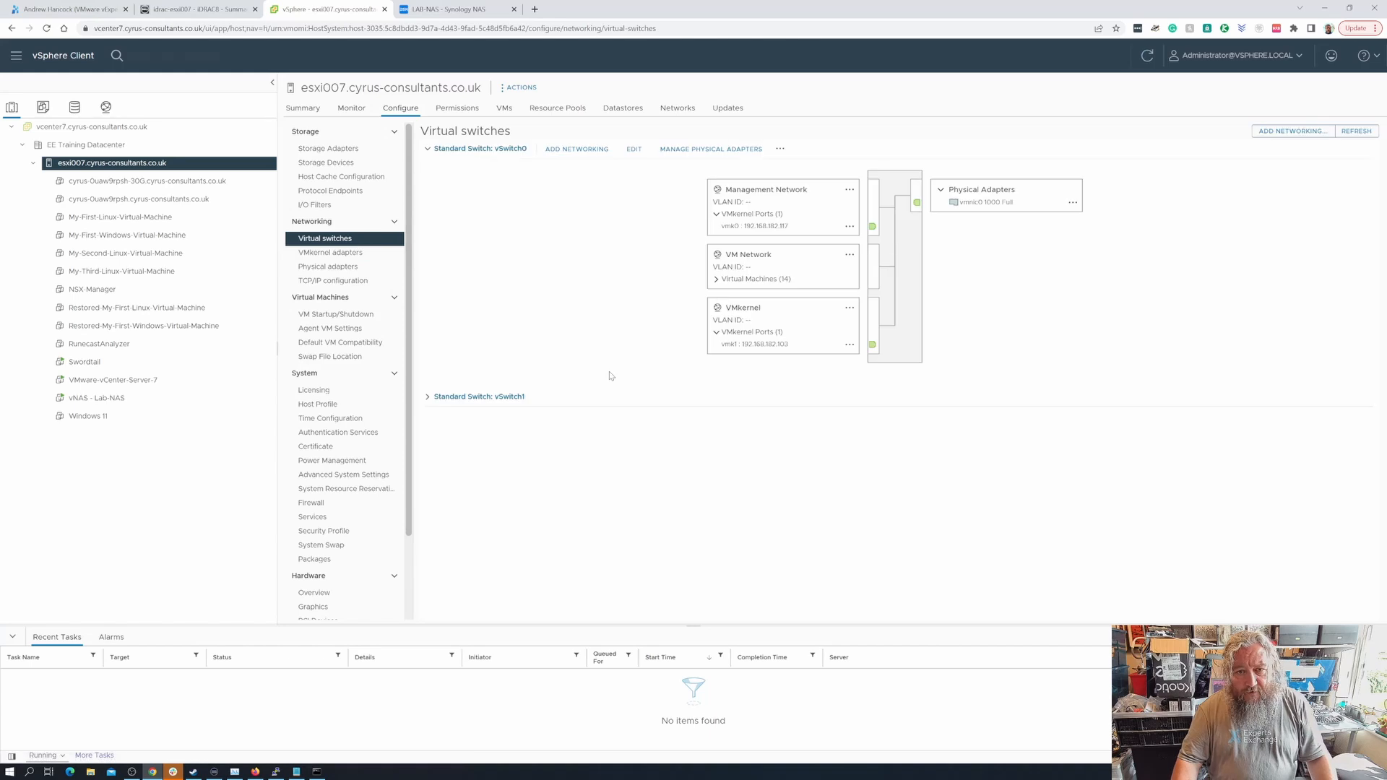
pyautogui.click(445, 398)
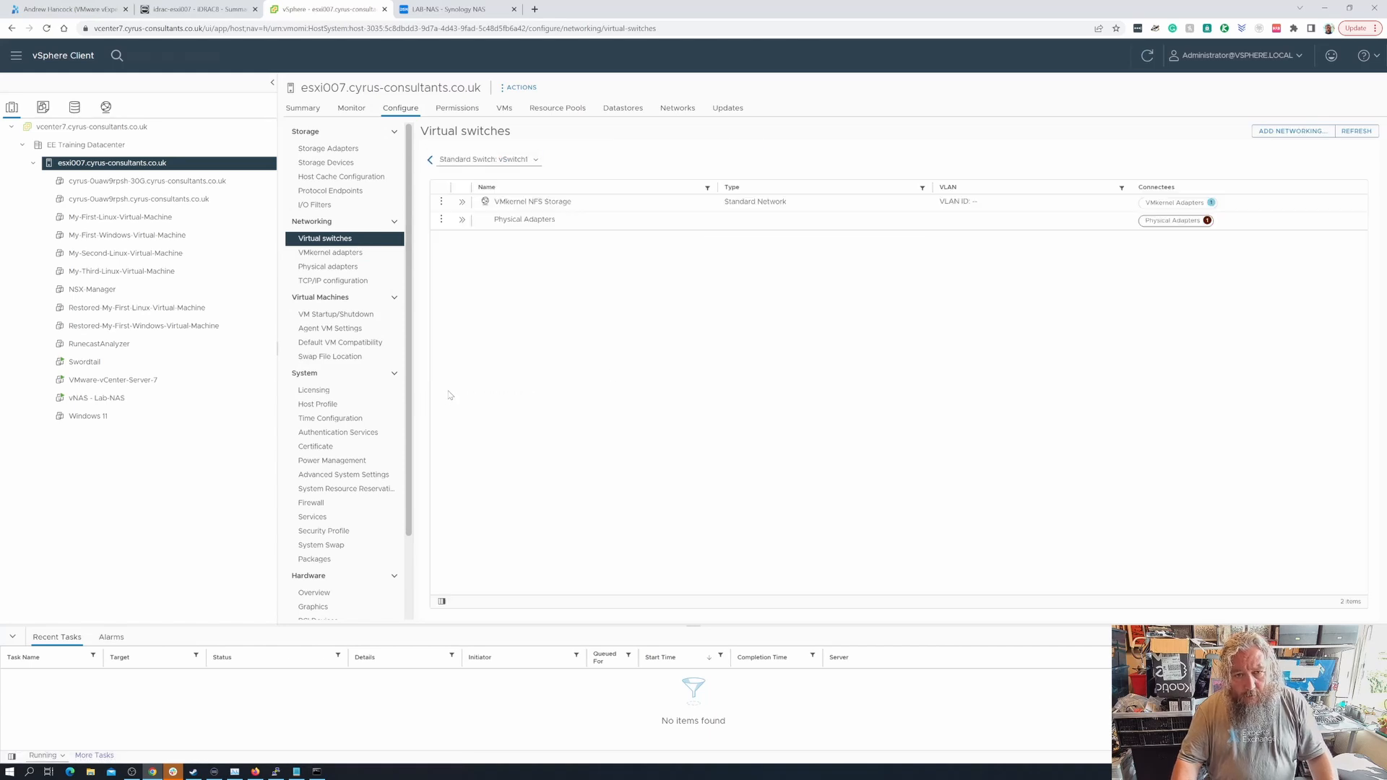
pyautogui.click(430, 160)
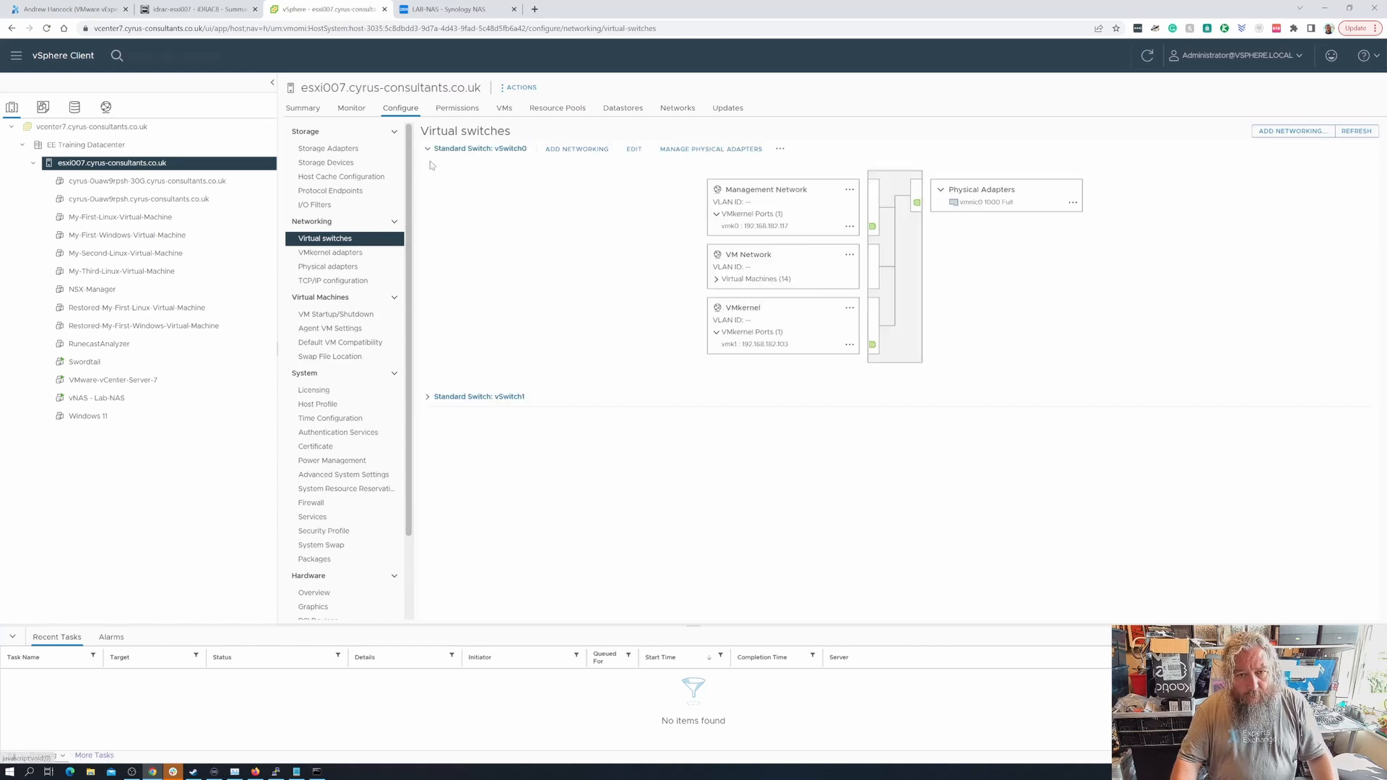
pyautogui.click(428, 399)
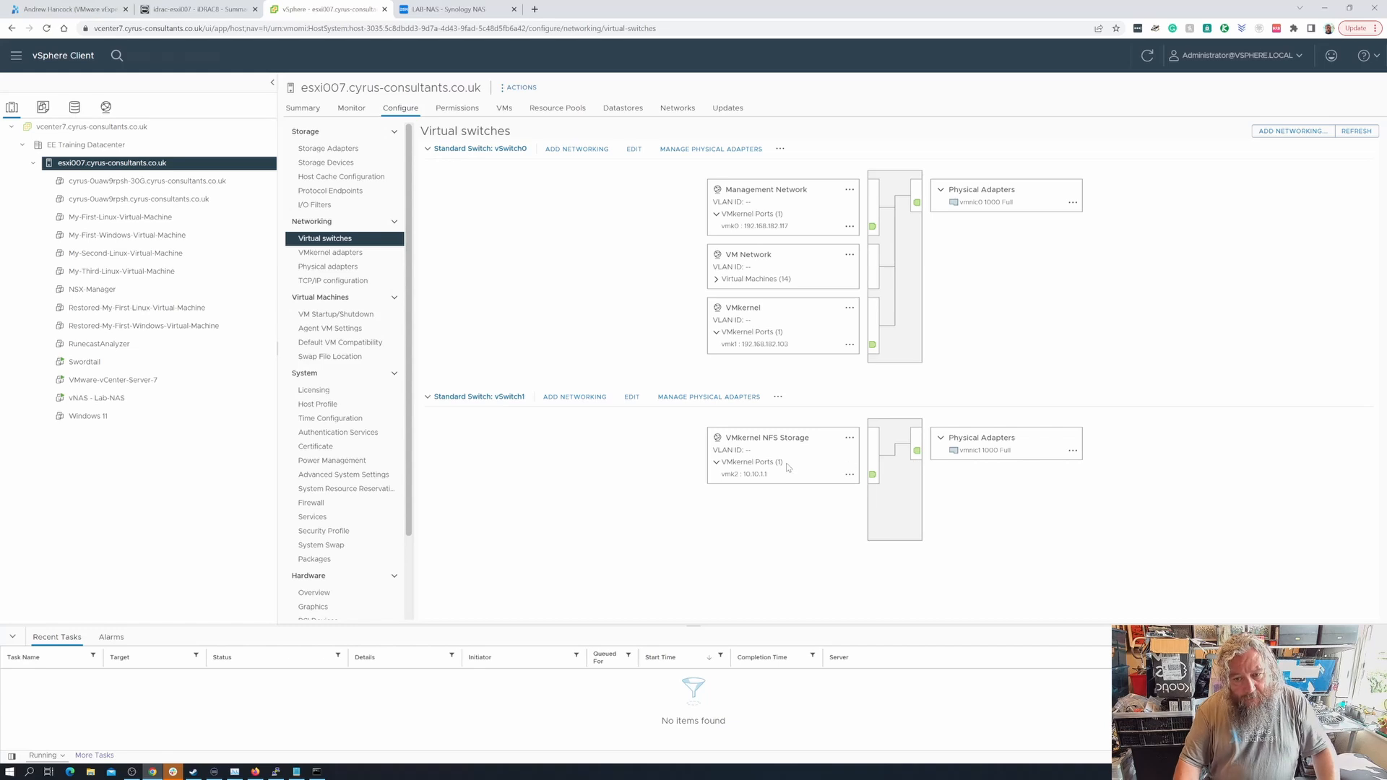
pyautogui.click(595, 399)
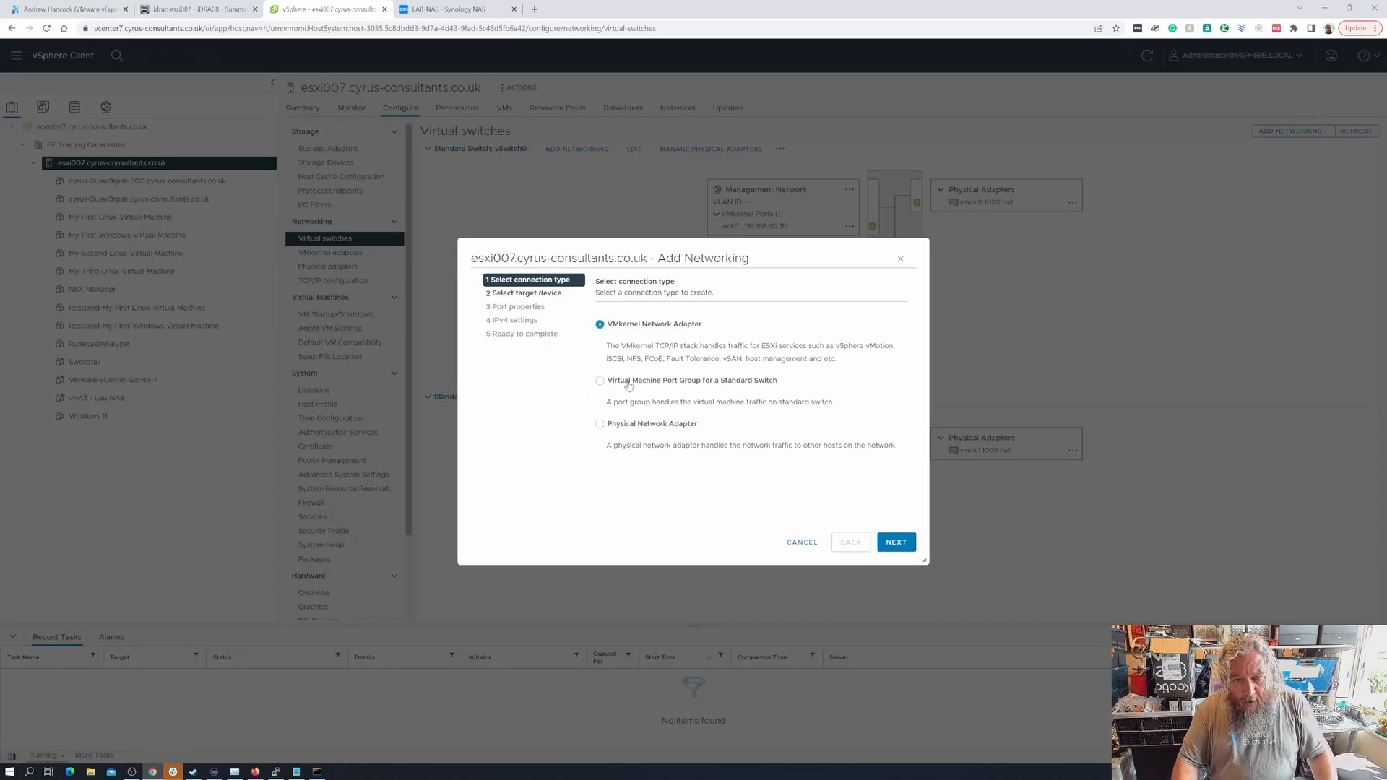
# - Create a Virtual Machine Port Group labelled 'NFS Storage Network' on vSwitch1
pyautogui.click(628, 384)
pyautogui.click(897, 543)
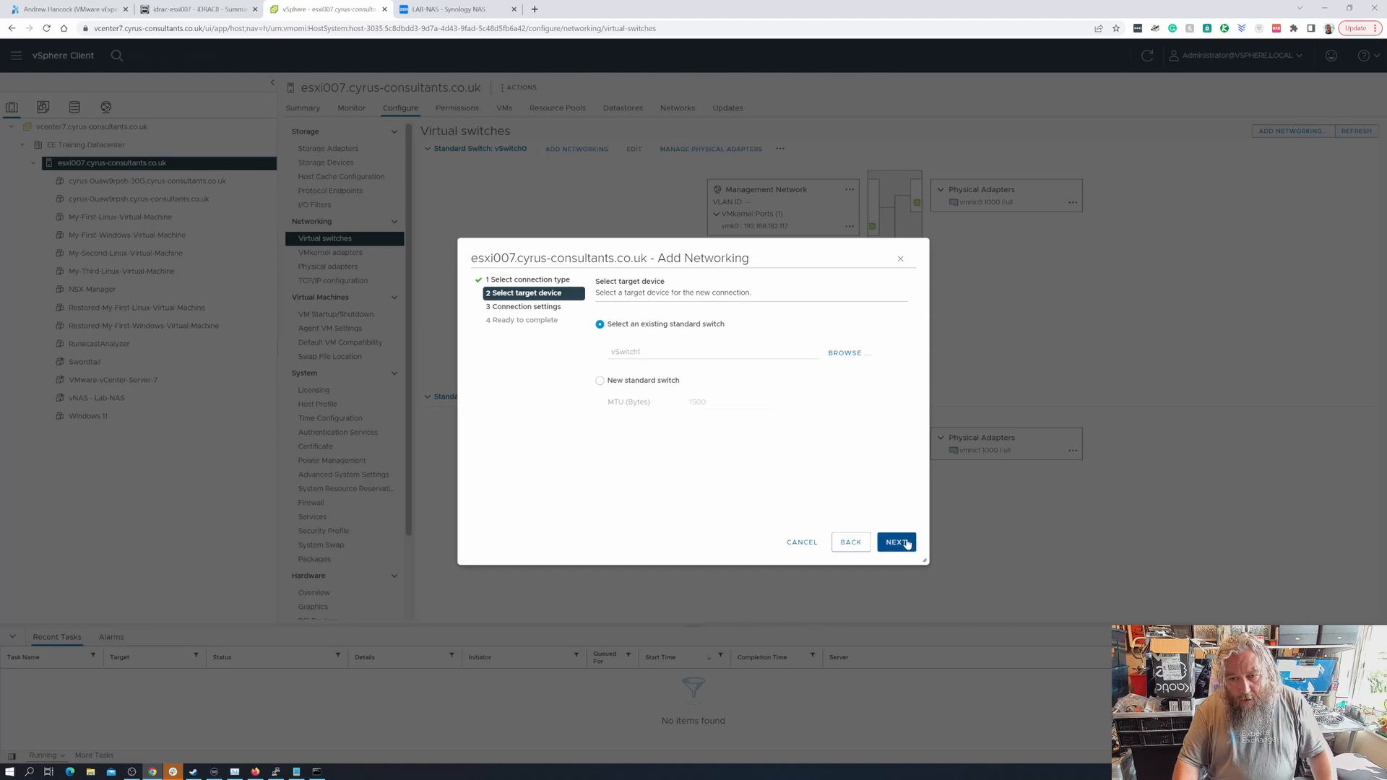
pyautogui.click(906, 543)
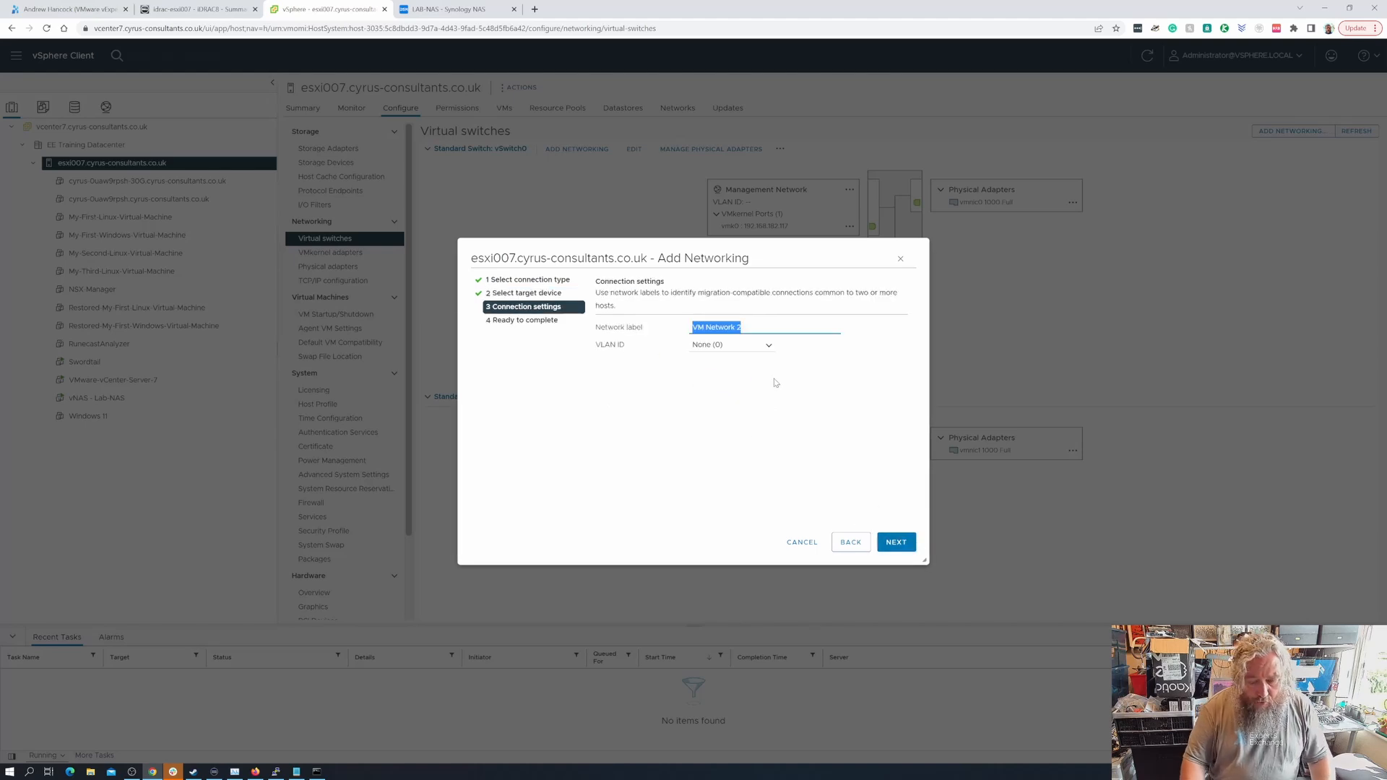
pyautogui.press('BackSpace')
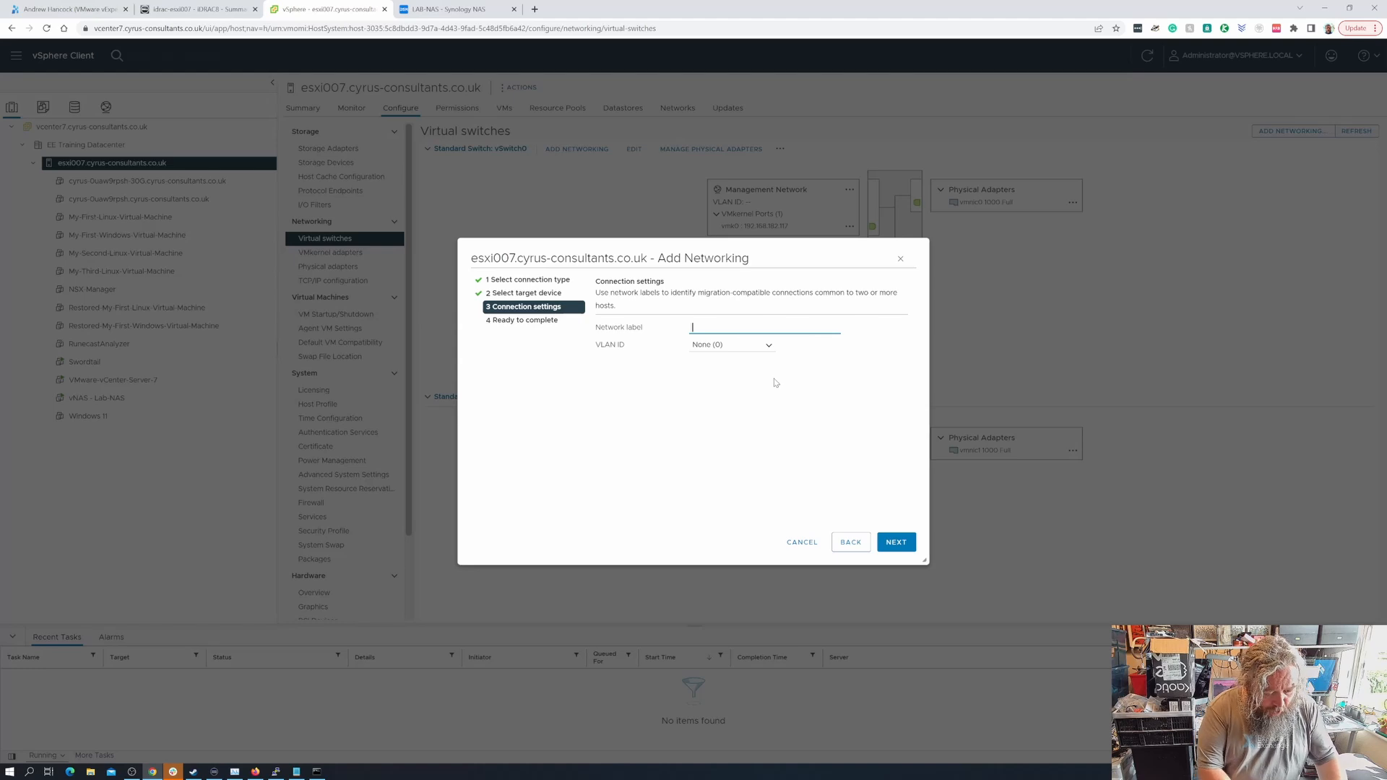
pyautogui.write('NFS ')
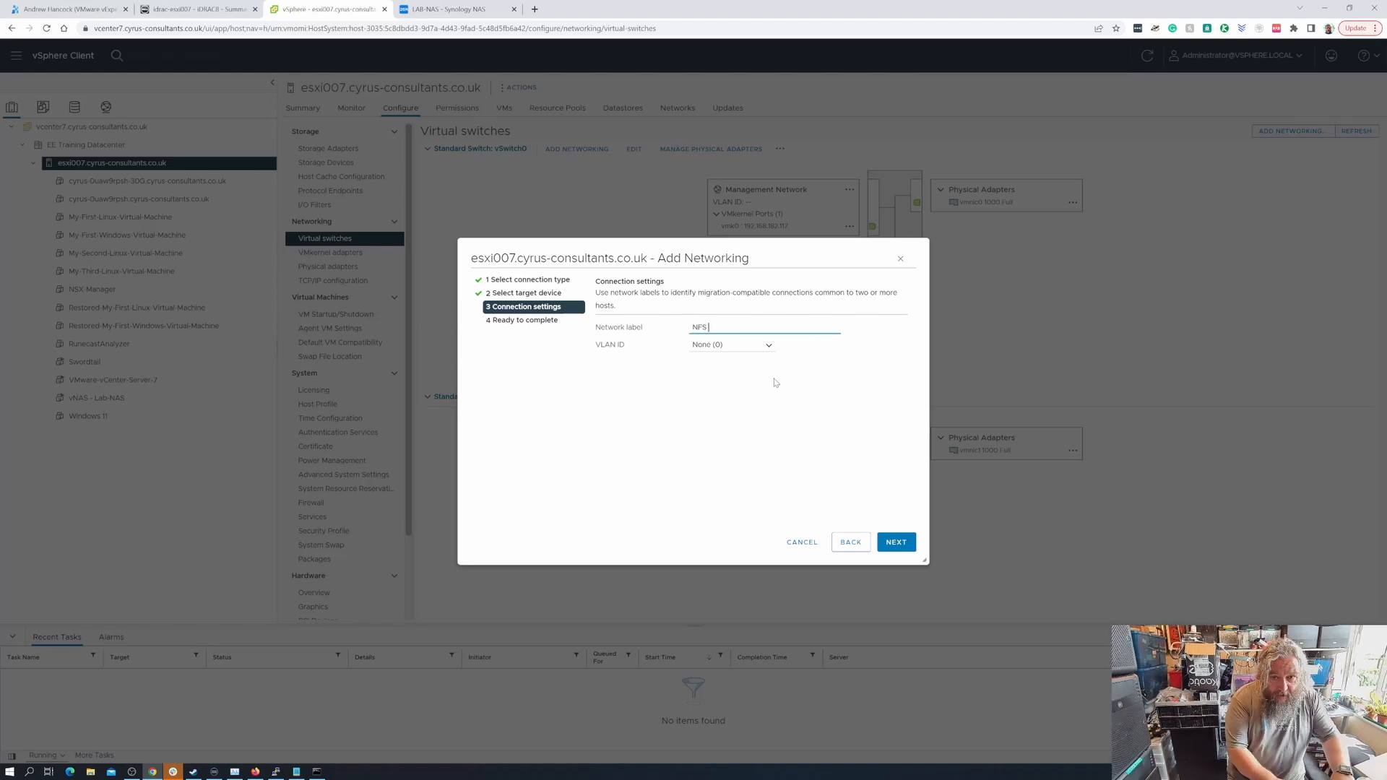
pyautogui.write('Storage')
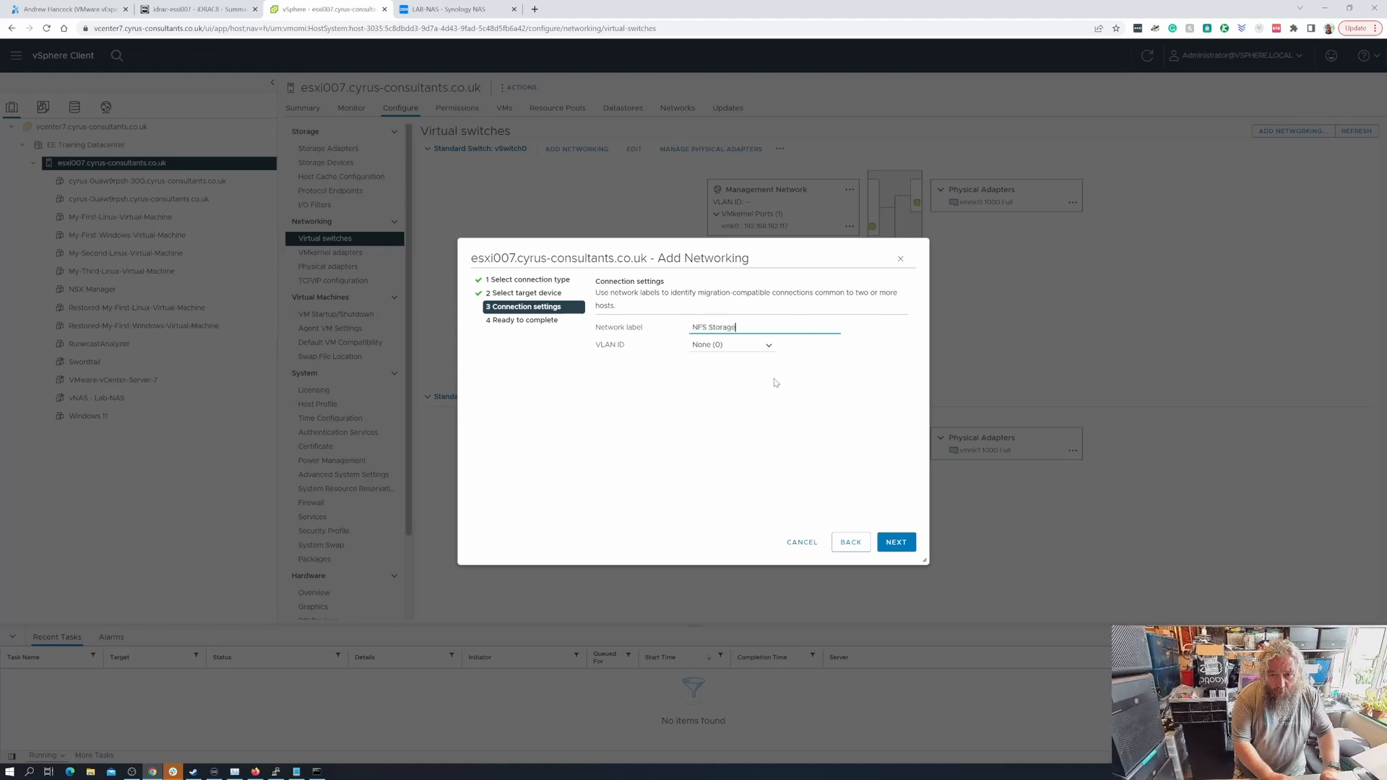
pyautogui.write(' Network')
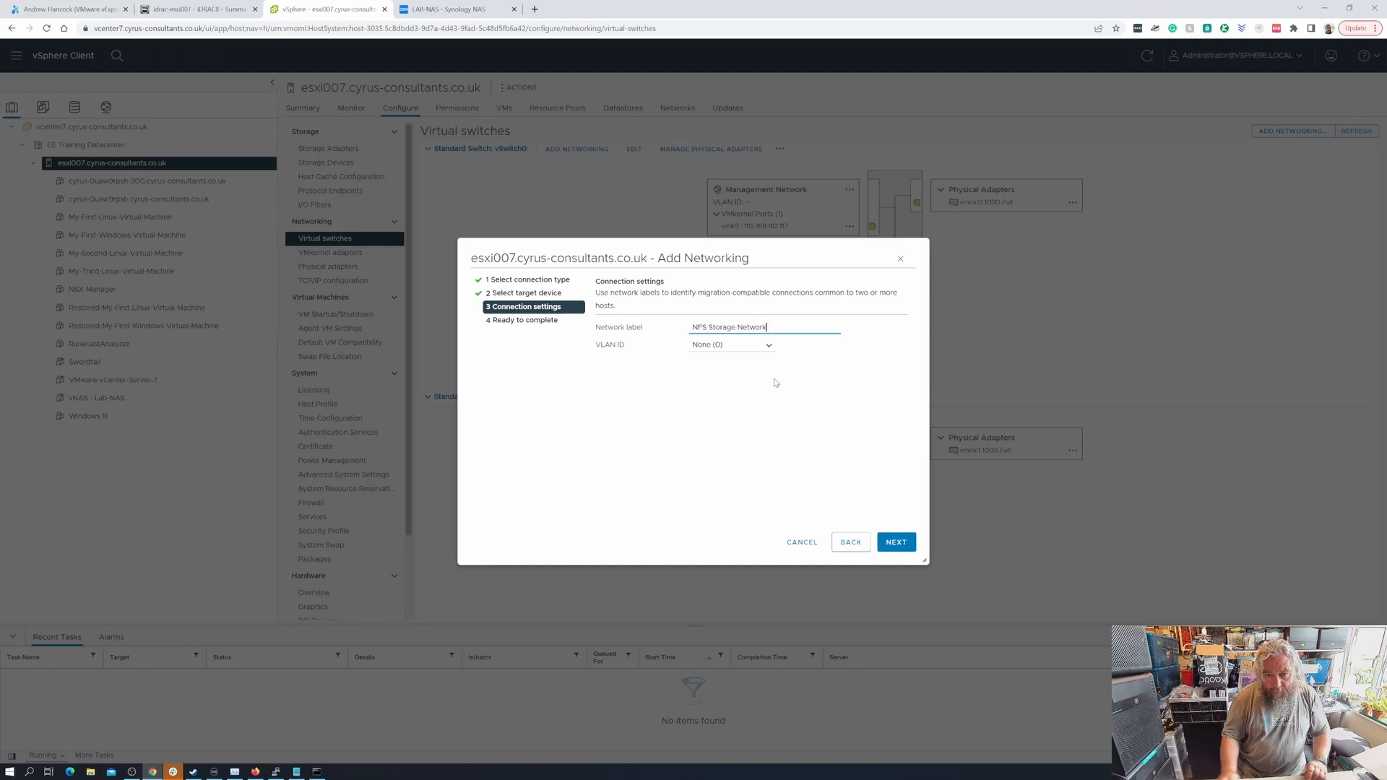
pyautogui.click(896, 543)
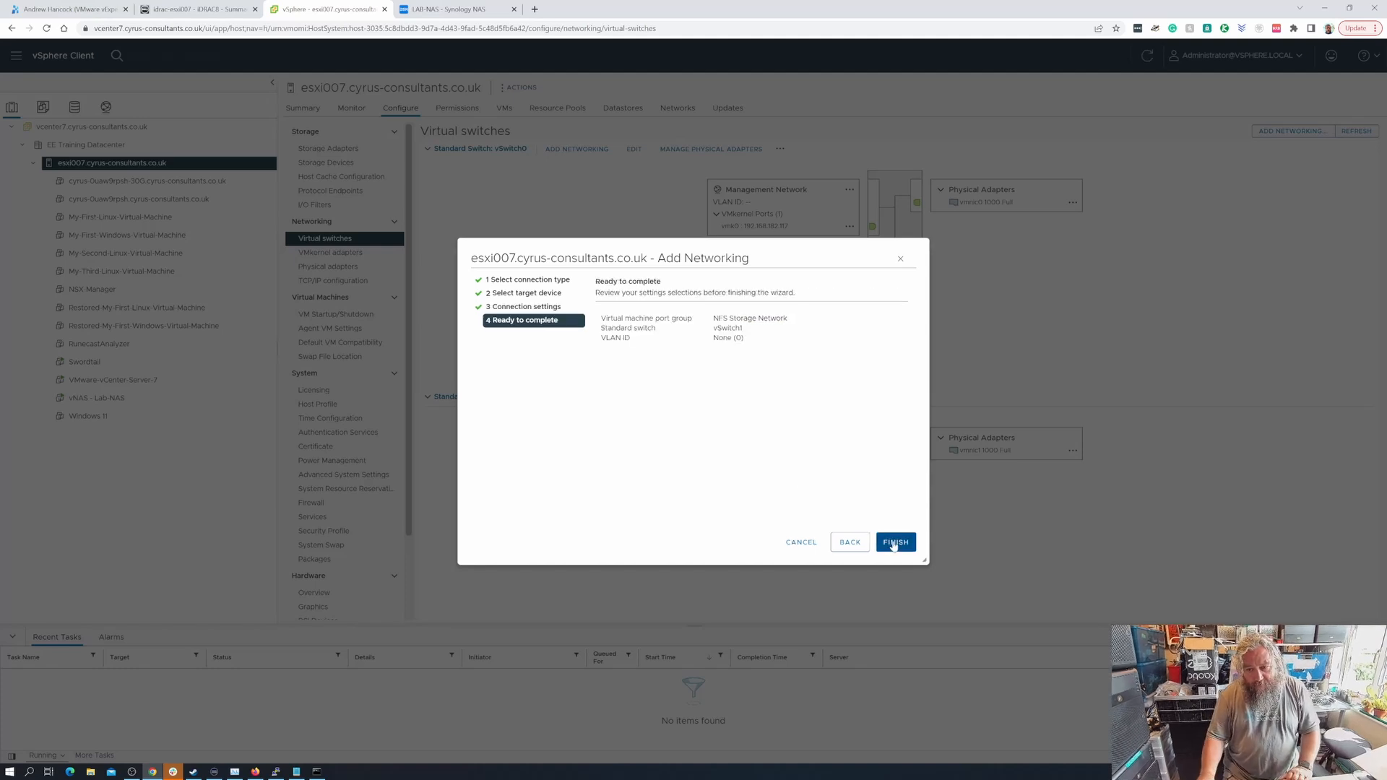
pyautogui.click(896, 543)
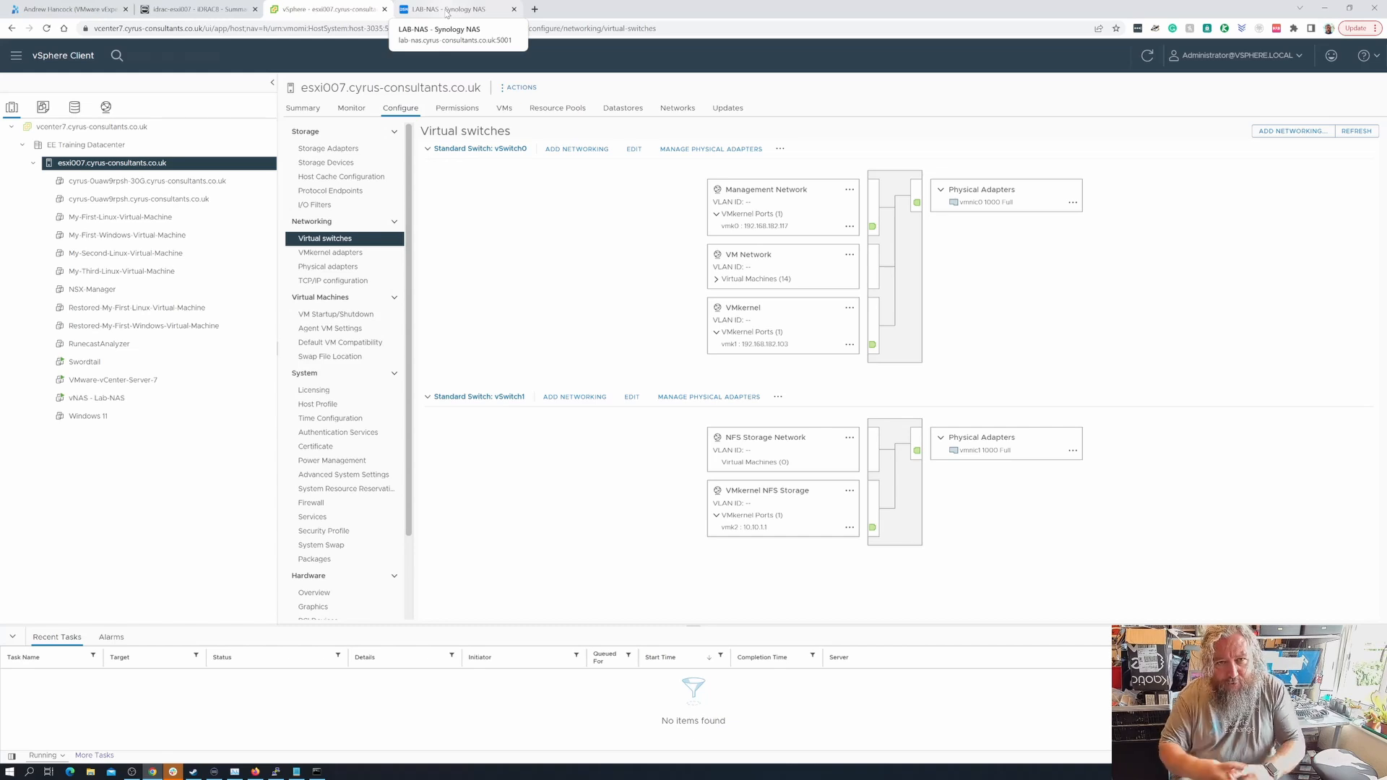
# - View the Lab-NAS Control Panel Network Interface list showing LAN 1, 2, 4 and 8
pyautogui.click(445, 11)
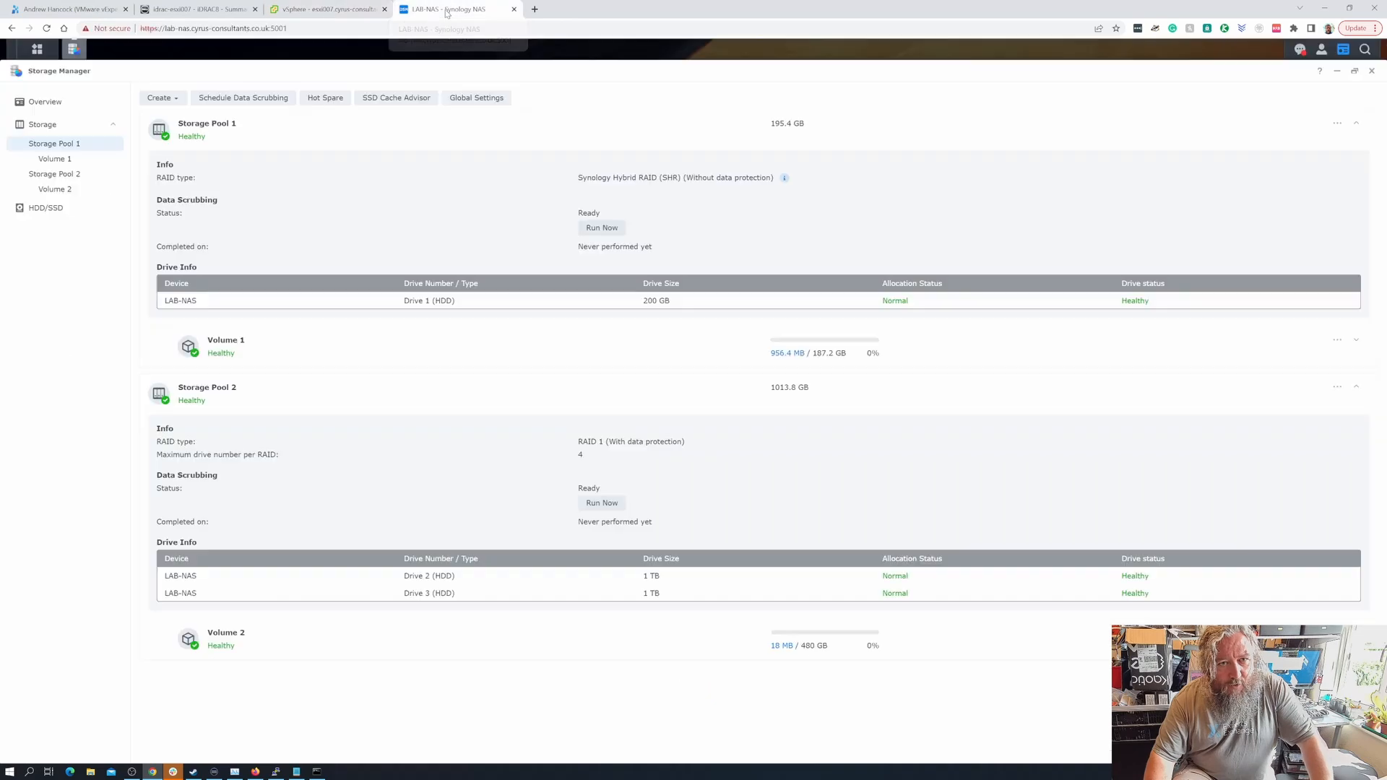
pyautogui.click(36, 49)
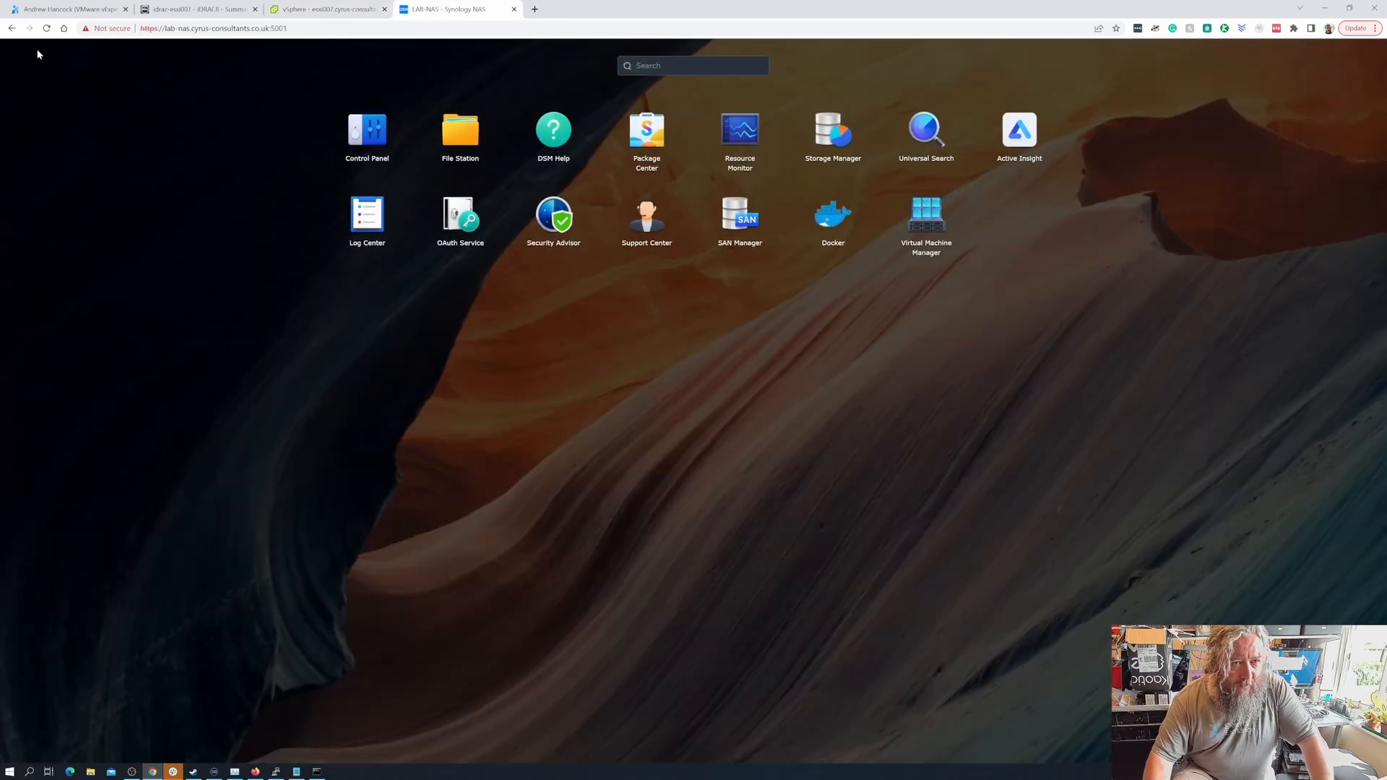
pyautogui.click(376, 138)
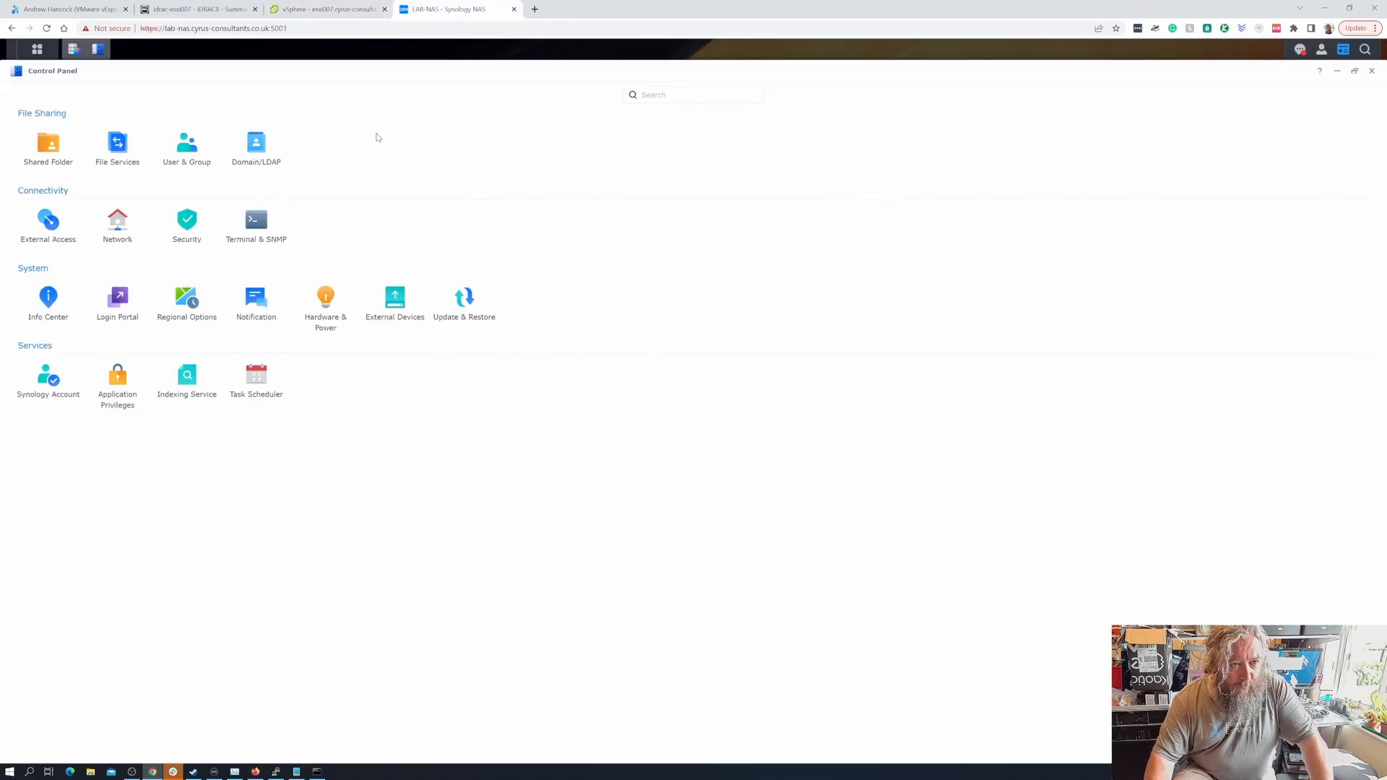
pyautogui.click(125, 243)
pyautogui.click(225, 100)
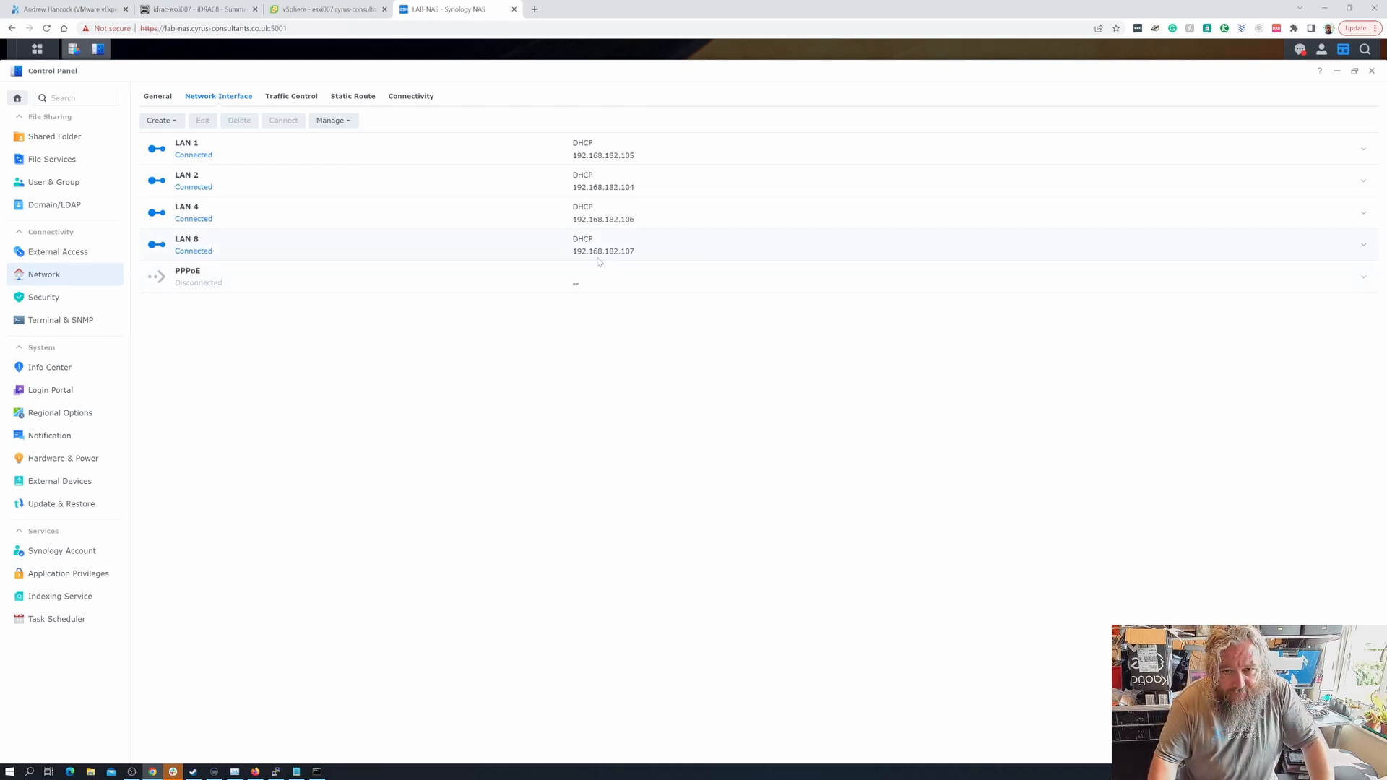
pyautogui.click(332, 10)
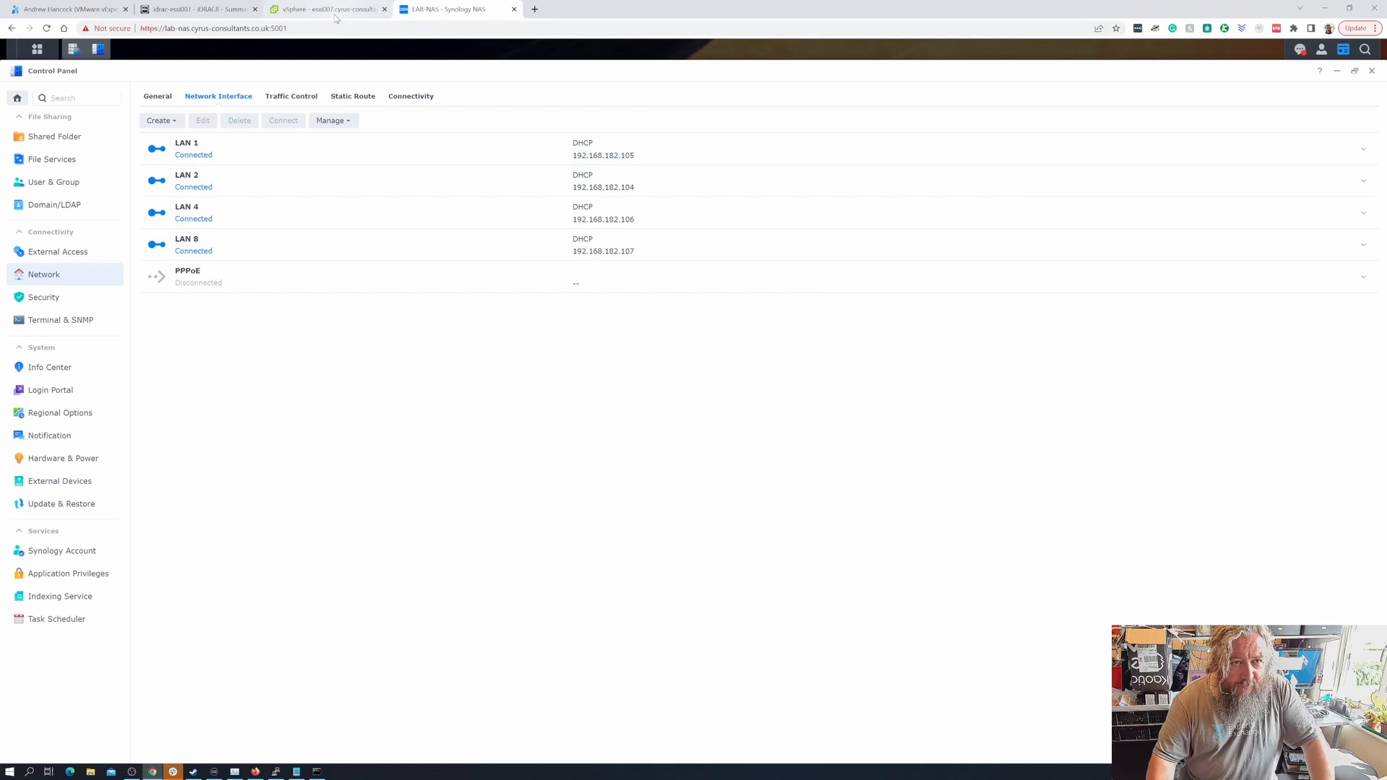
# - Untick Connected for Network adapter 1 in vNAS - Lab-NAS's settings and save
pyautogui.click(108, 398)
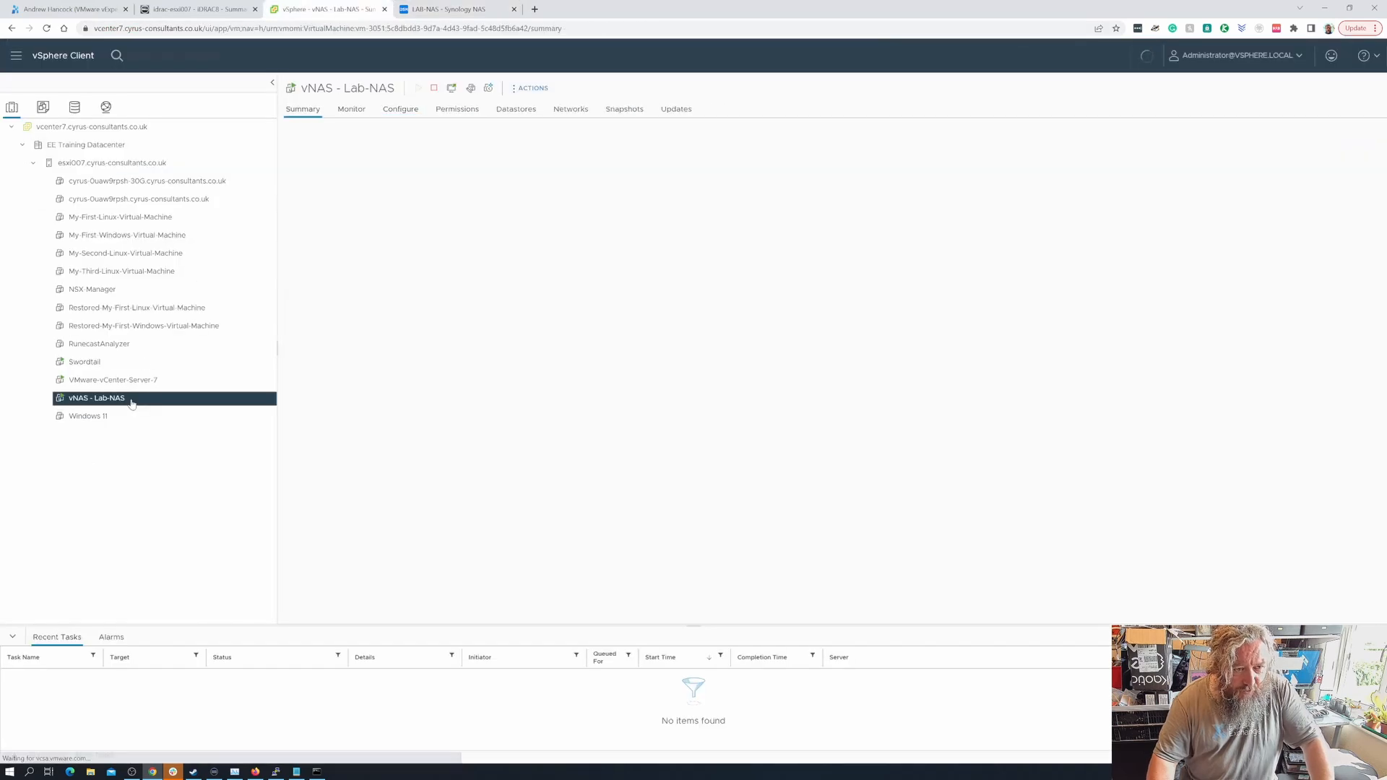
pyautogui.click(535, 88)
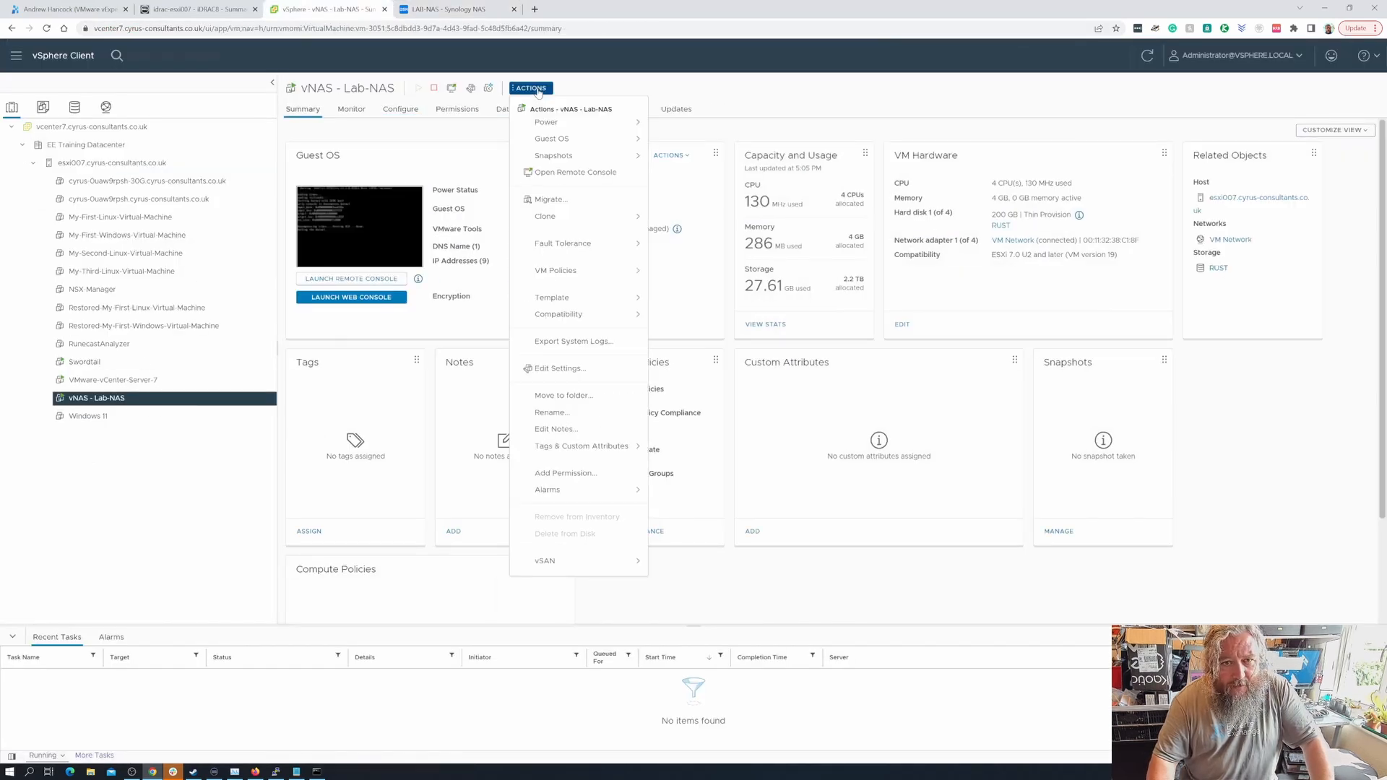
pyautogui.click(565, 370)
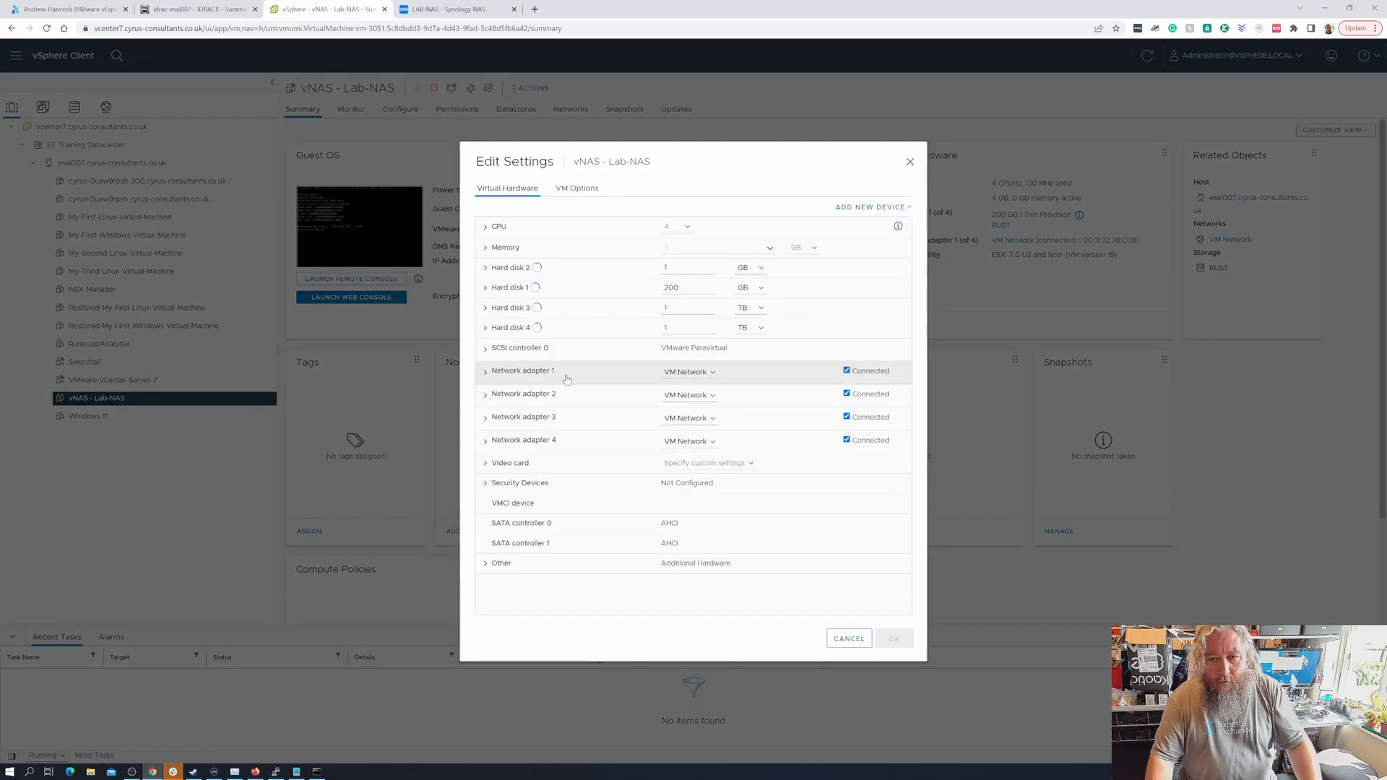
pyautogui.click(847, 371)
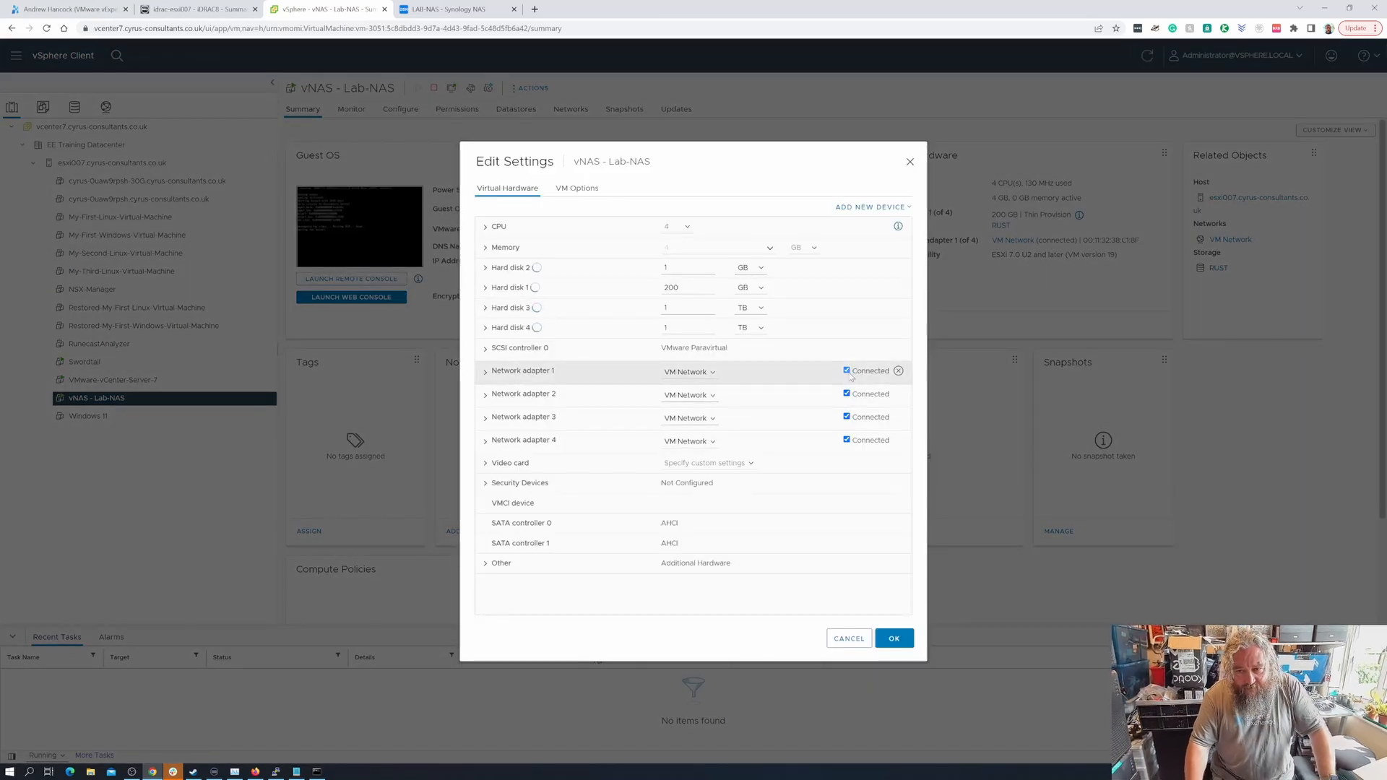
pyautogui.click(893, 639)
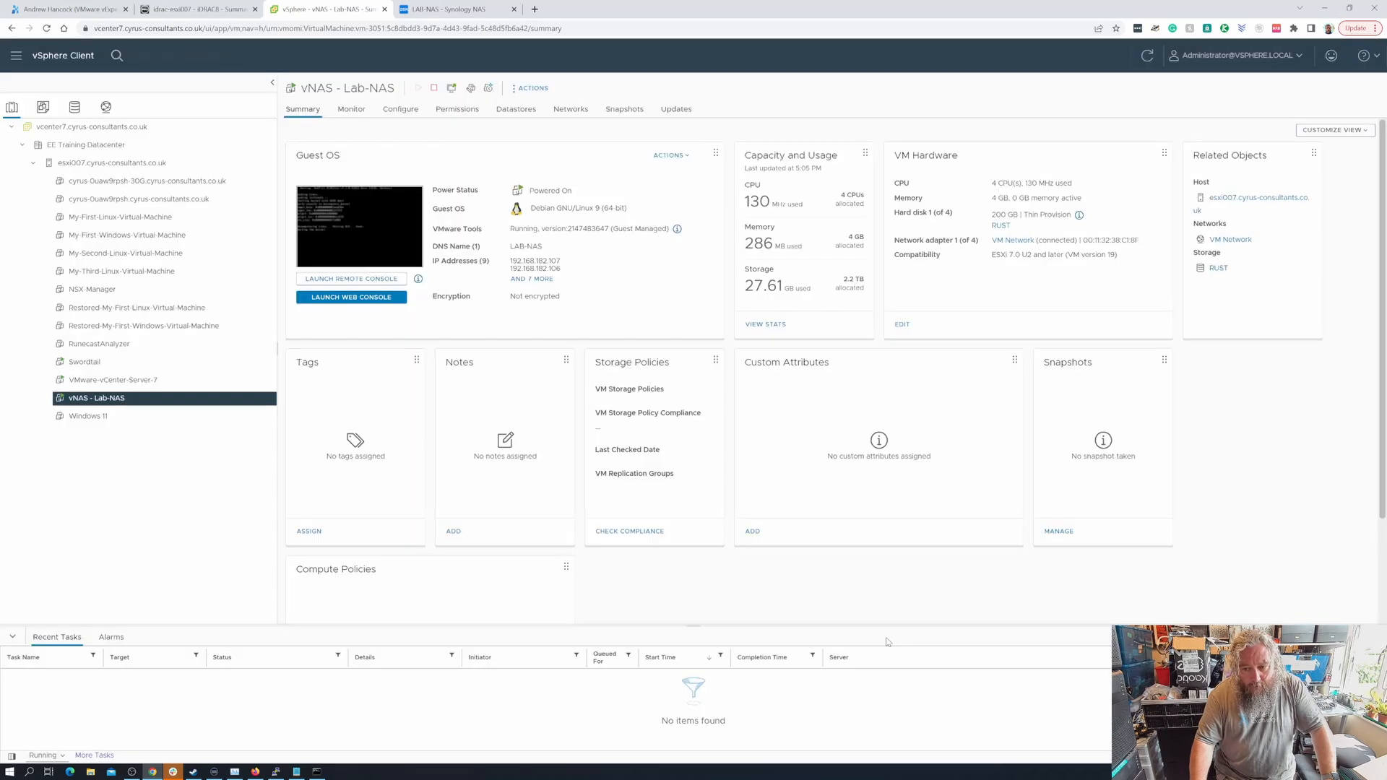
pyautogui.click(451, 10)
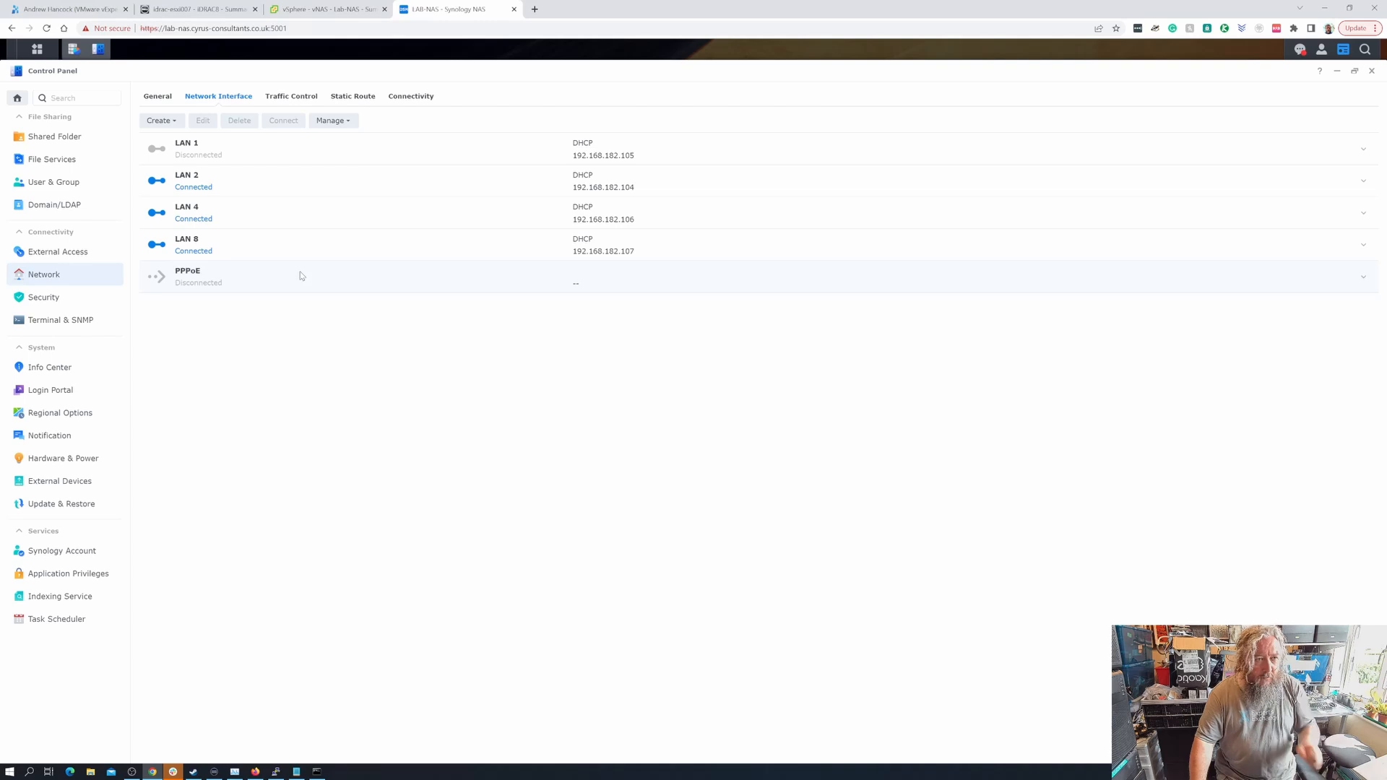
# - Set LAN 1 to manual IP 10.10.1.200, mask 255.255.255.0, with gateway and DNS cleared
pyautogui.click(259, 157)
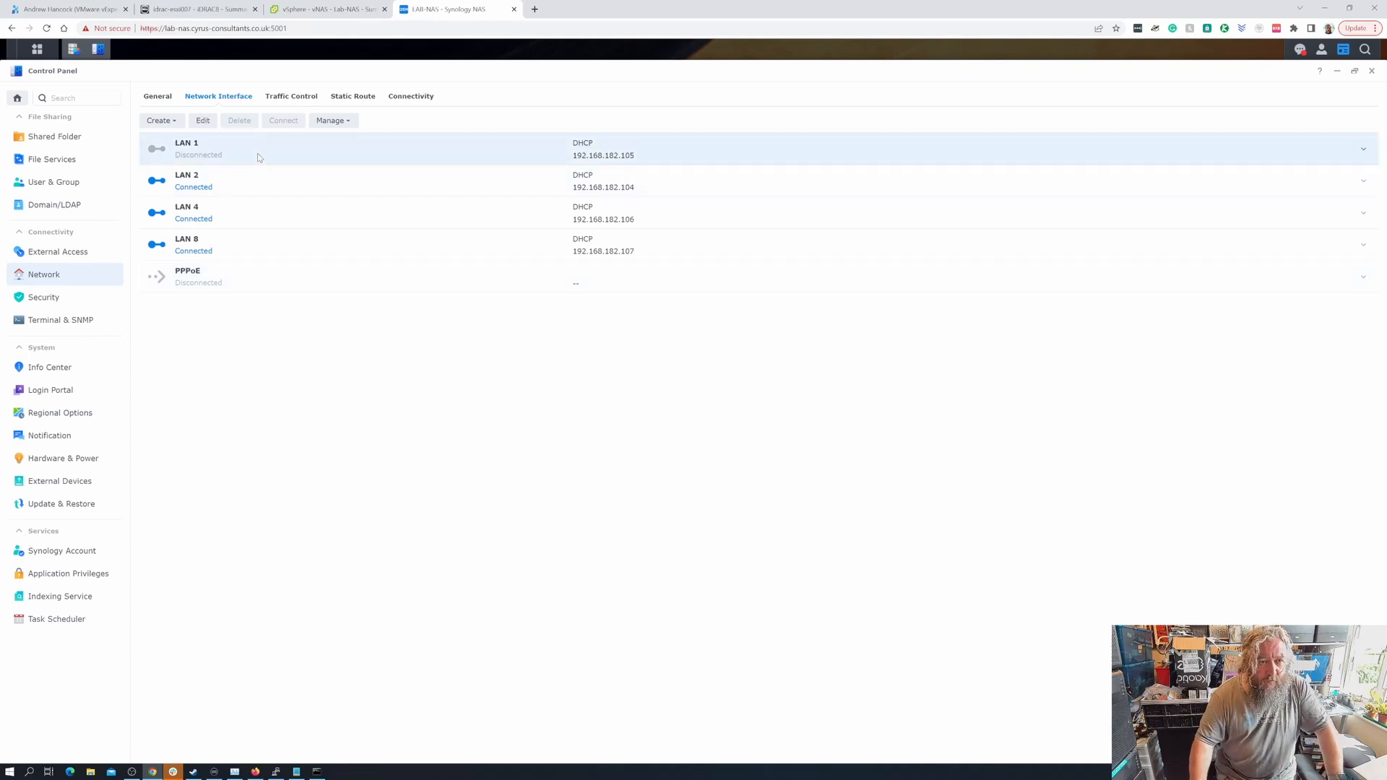
pyautogui.click(203, 122)
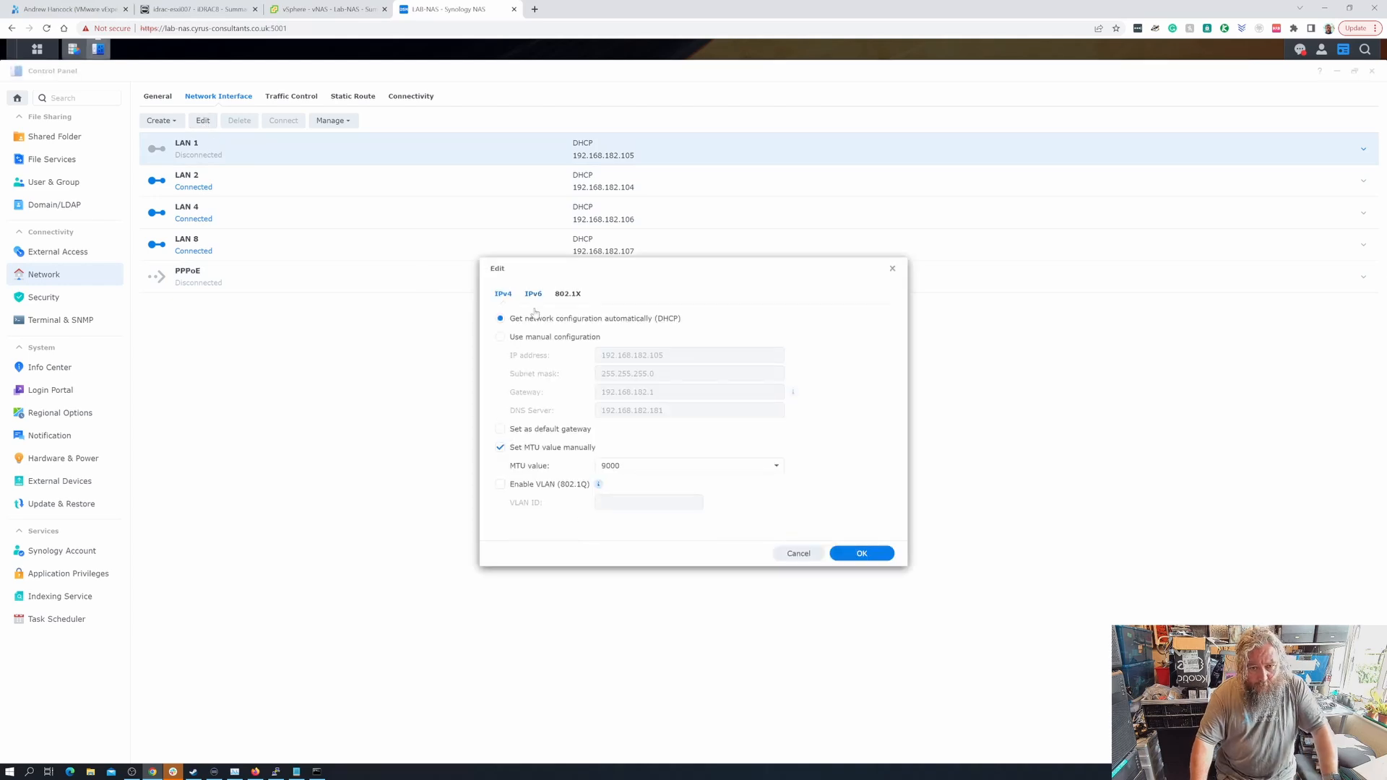
pyautogui.click(535, 340)
pyautogui.moveTo(669, 355); pyautogui.dragTo(589, 359)
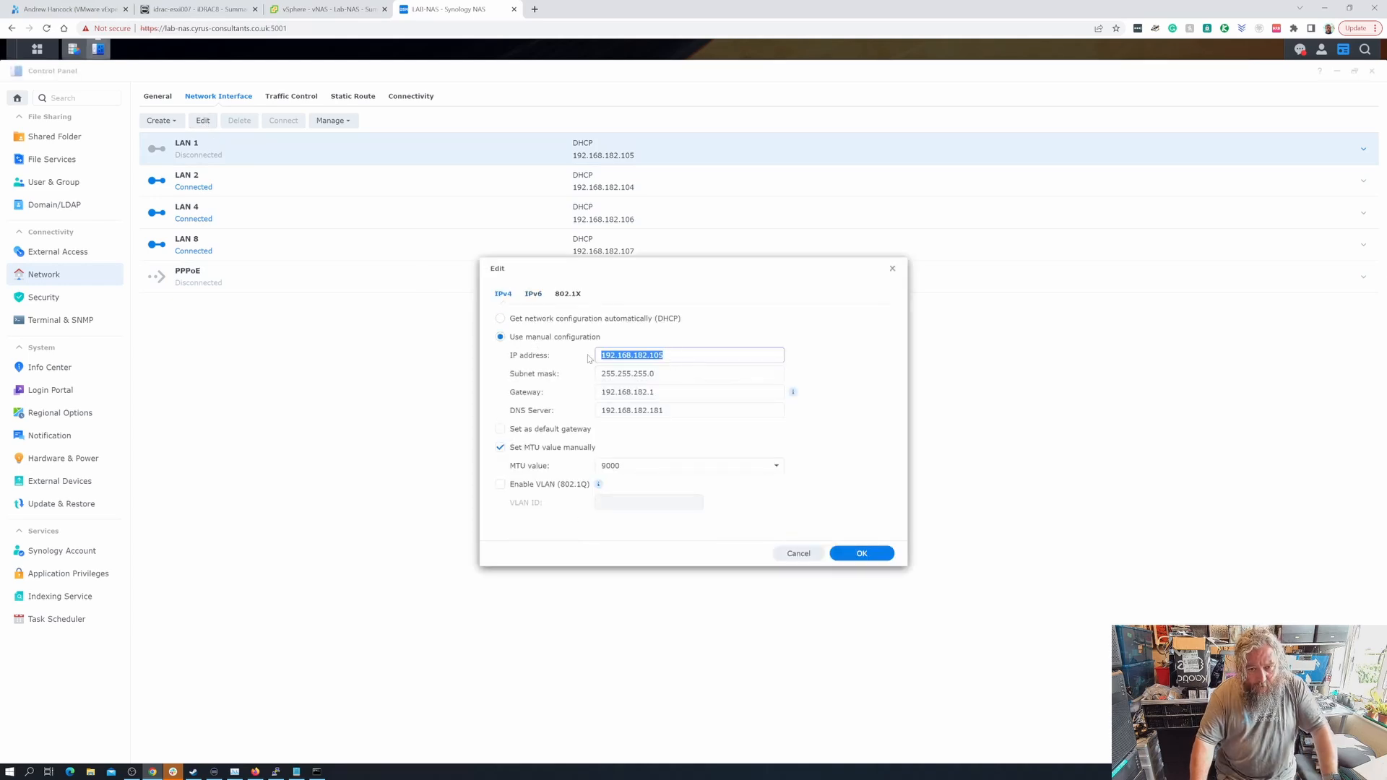
pyautogui.write('10.')
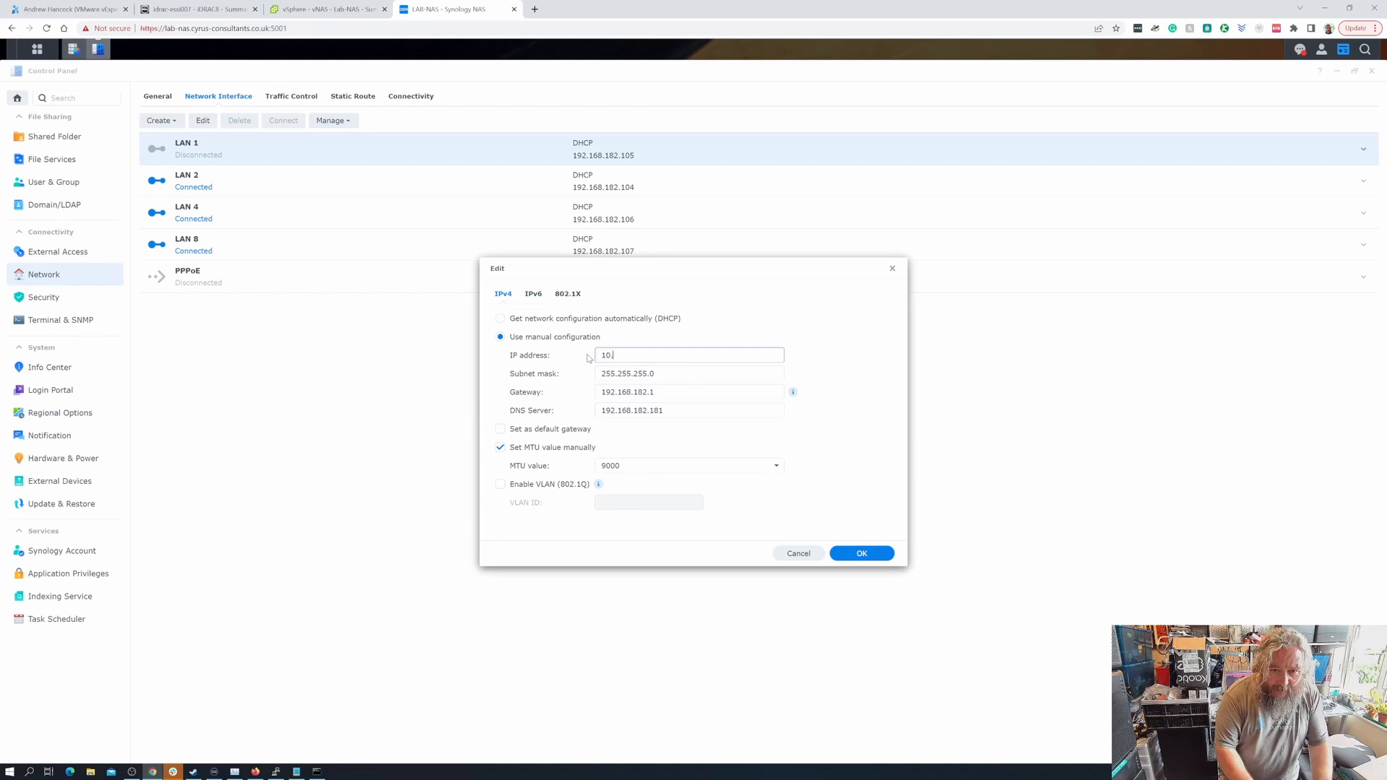
pyautogui.write('10.1.20')
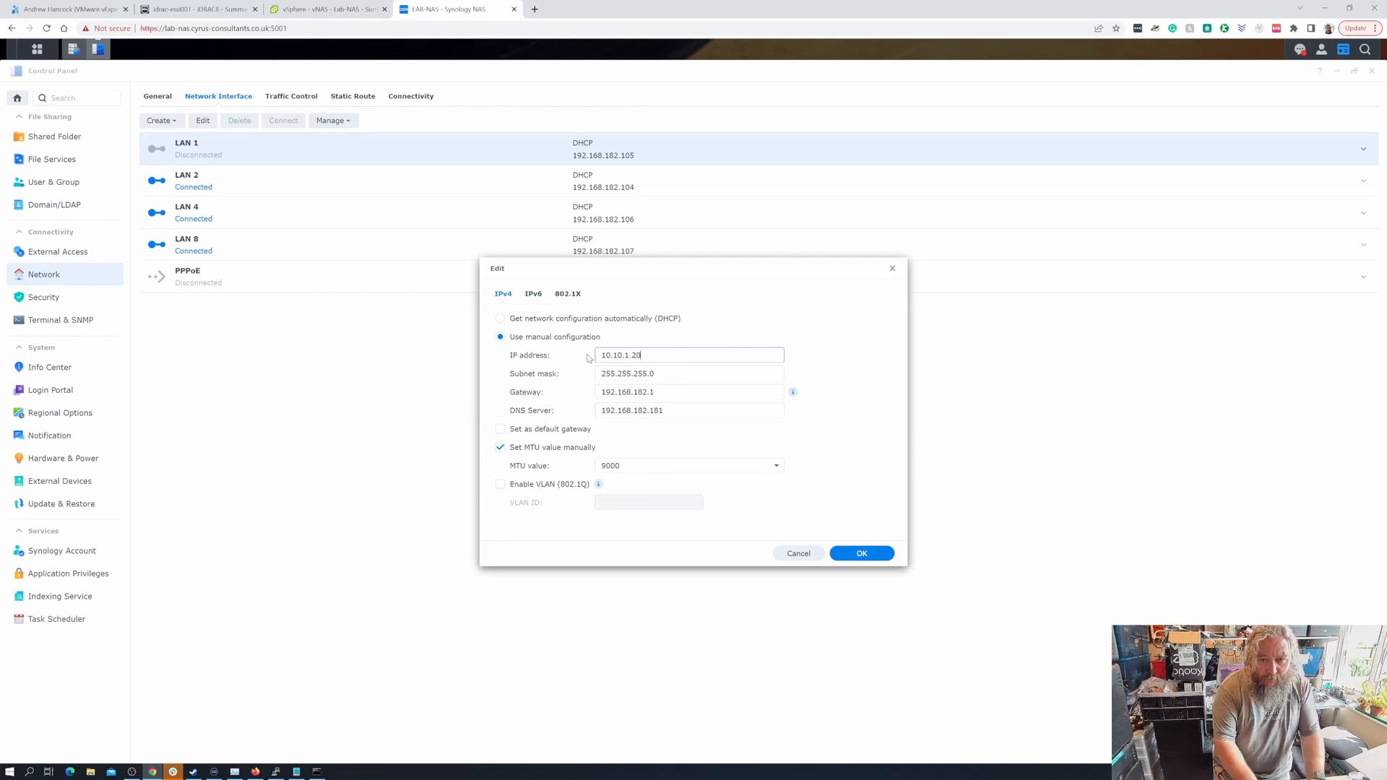
pyautogui.write('0')
pyautogui.press('Tab')
pyautogui.press('Right')
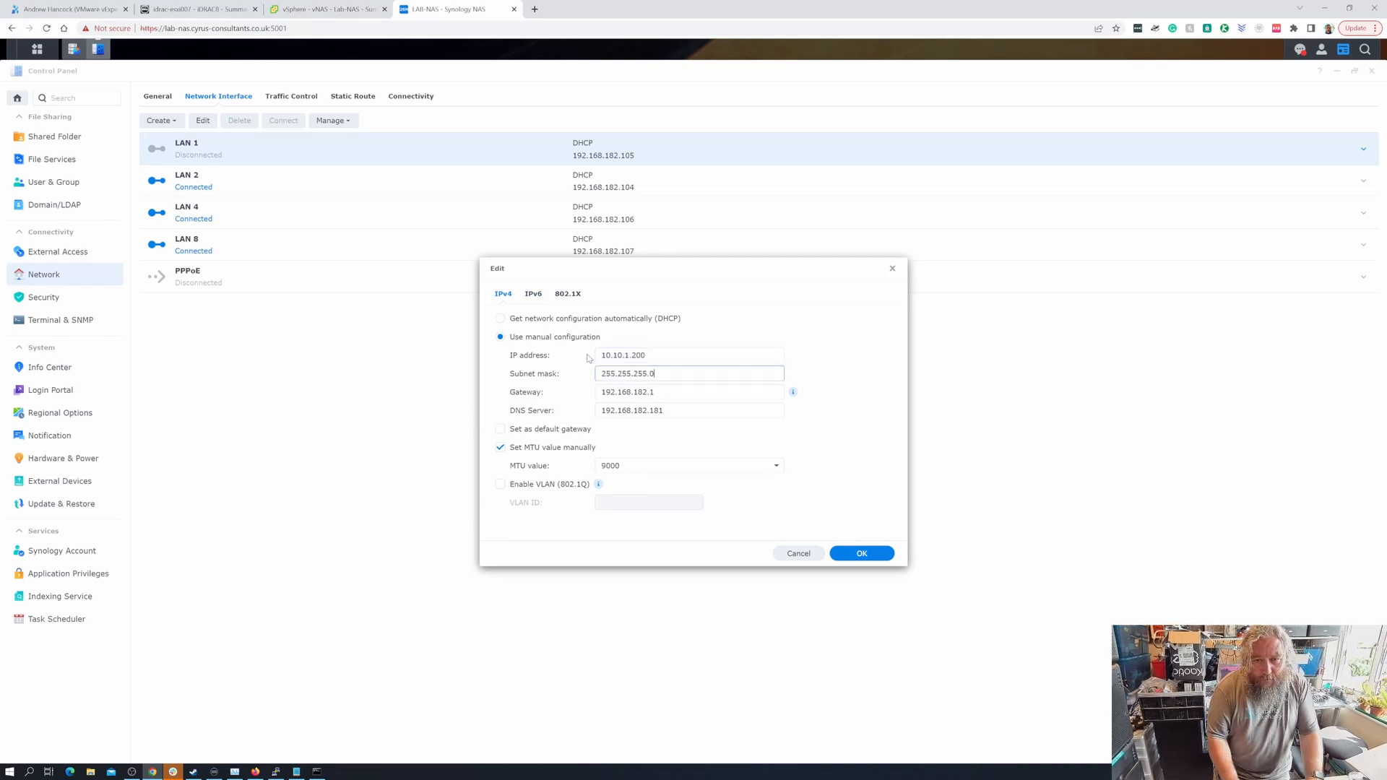
pyautogui.press('Tab')
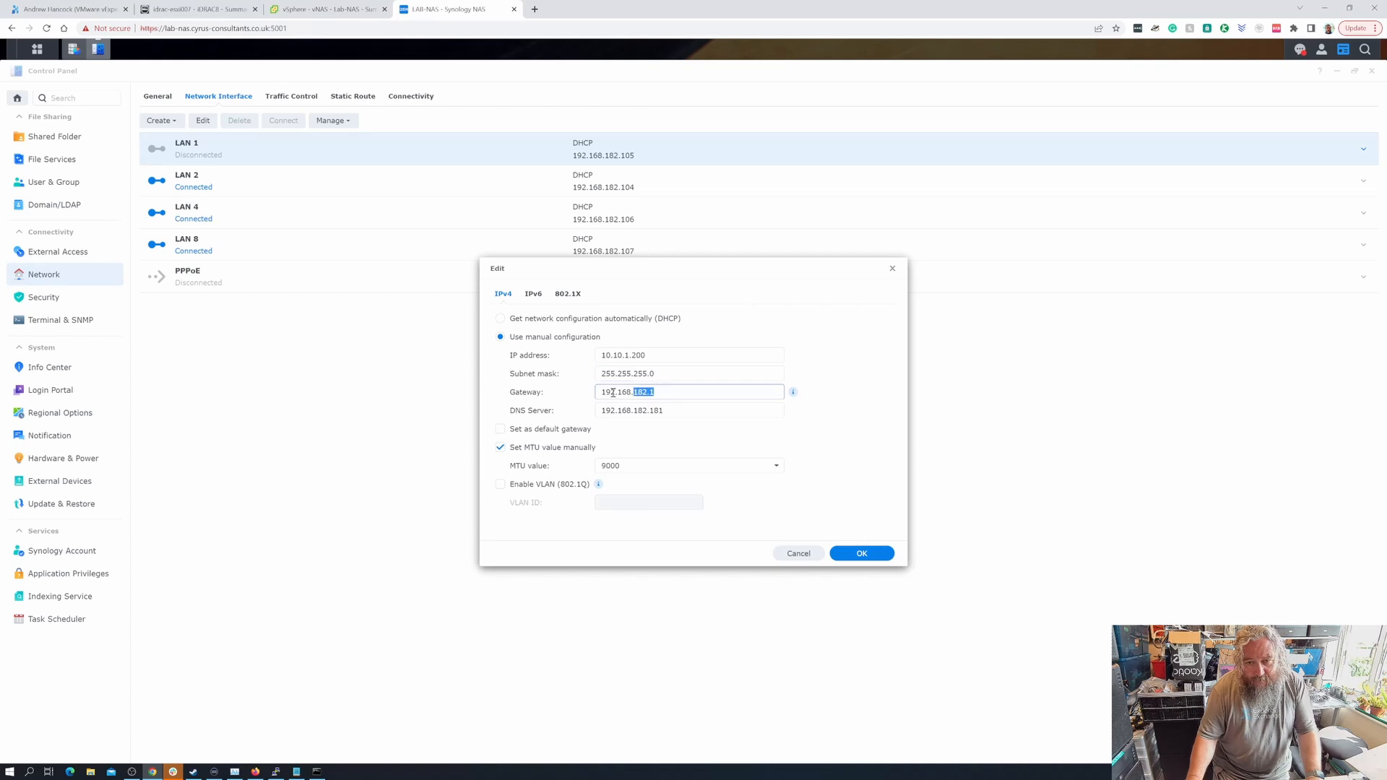
pyautogui.press('BackSpace')
pyautogui.click(685, 412)
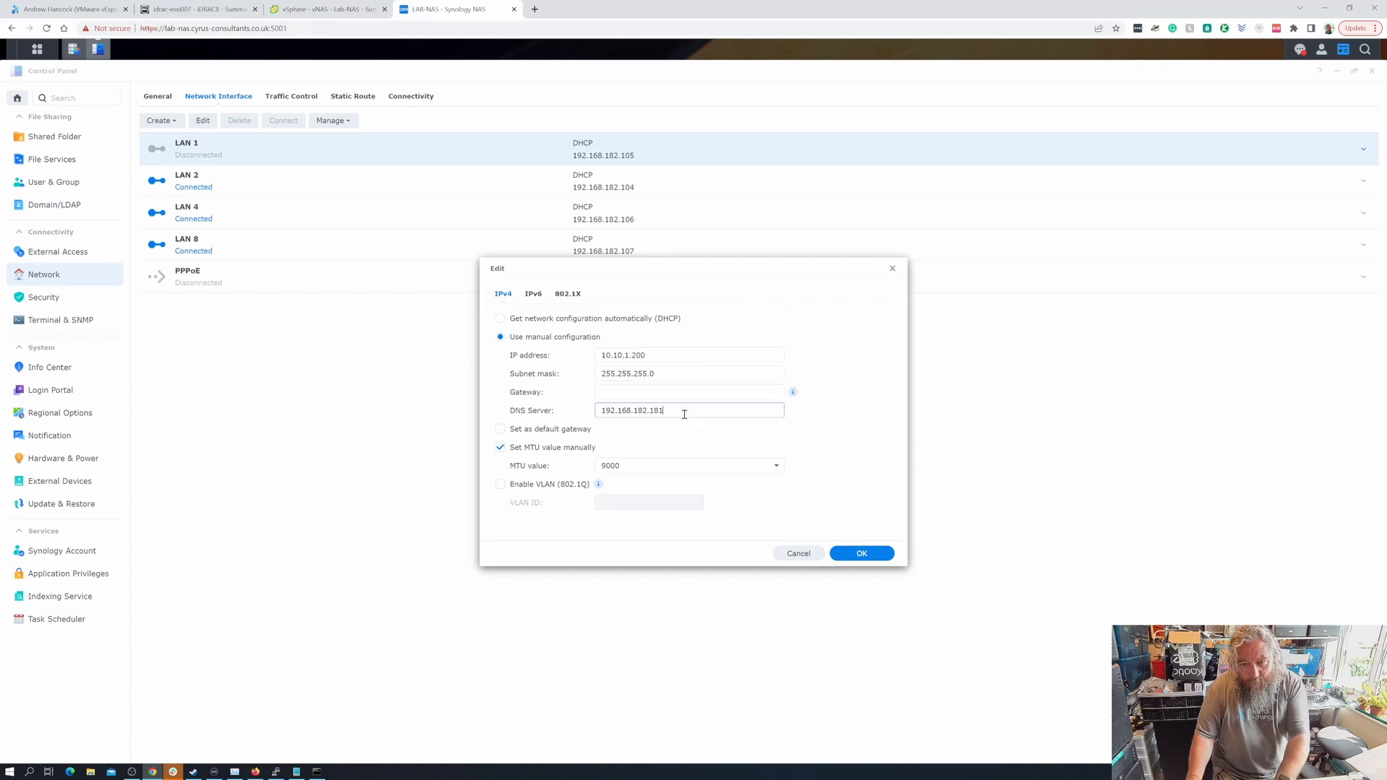
pyautogui.doubleClick(685, 412)
pyautogui.press('BackSpace')
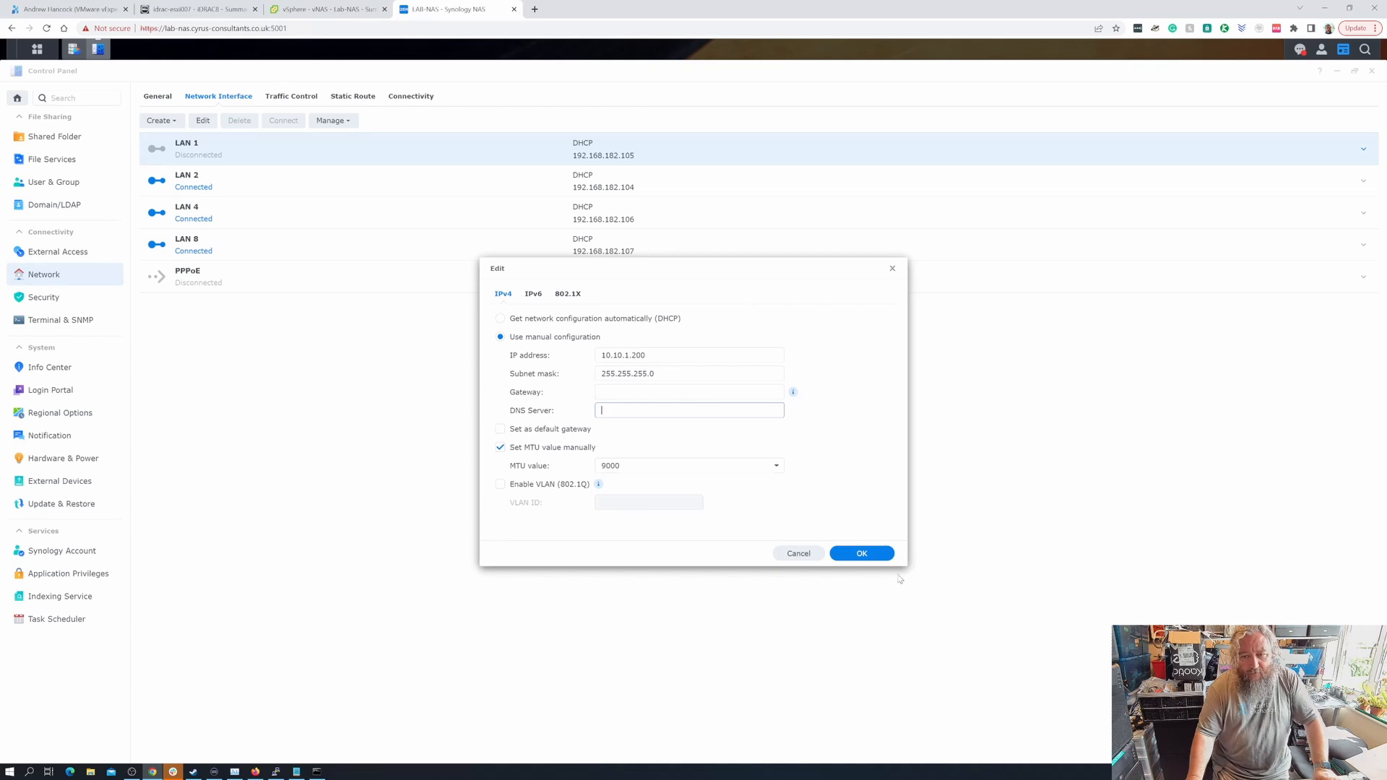
# - Clear the MTU error by disabling manual MTU, then save and confirm the network restart
pyautogui.click(870, 555)
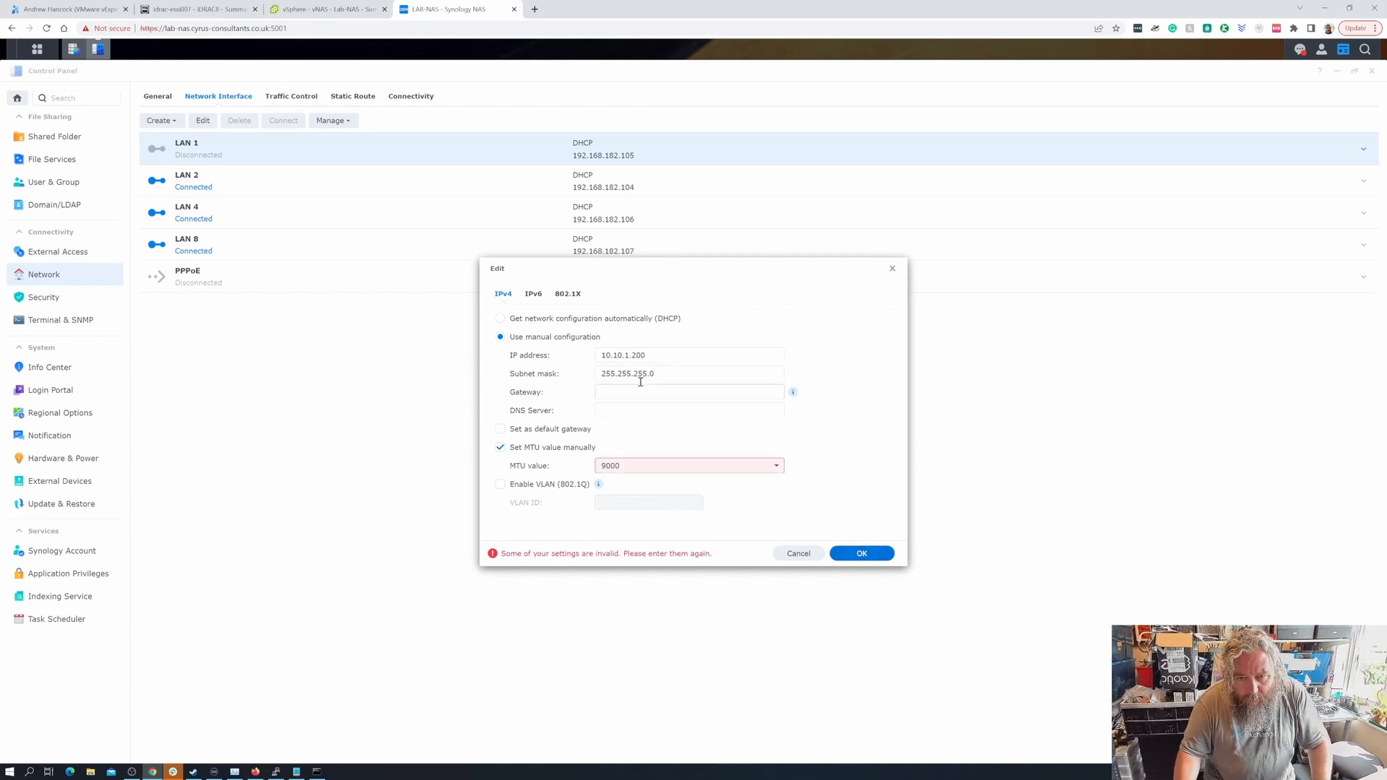
pyautogui.moveTo(626, 466); pyautogui.dragTo(589, 468)
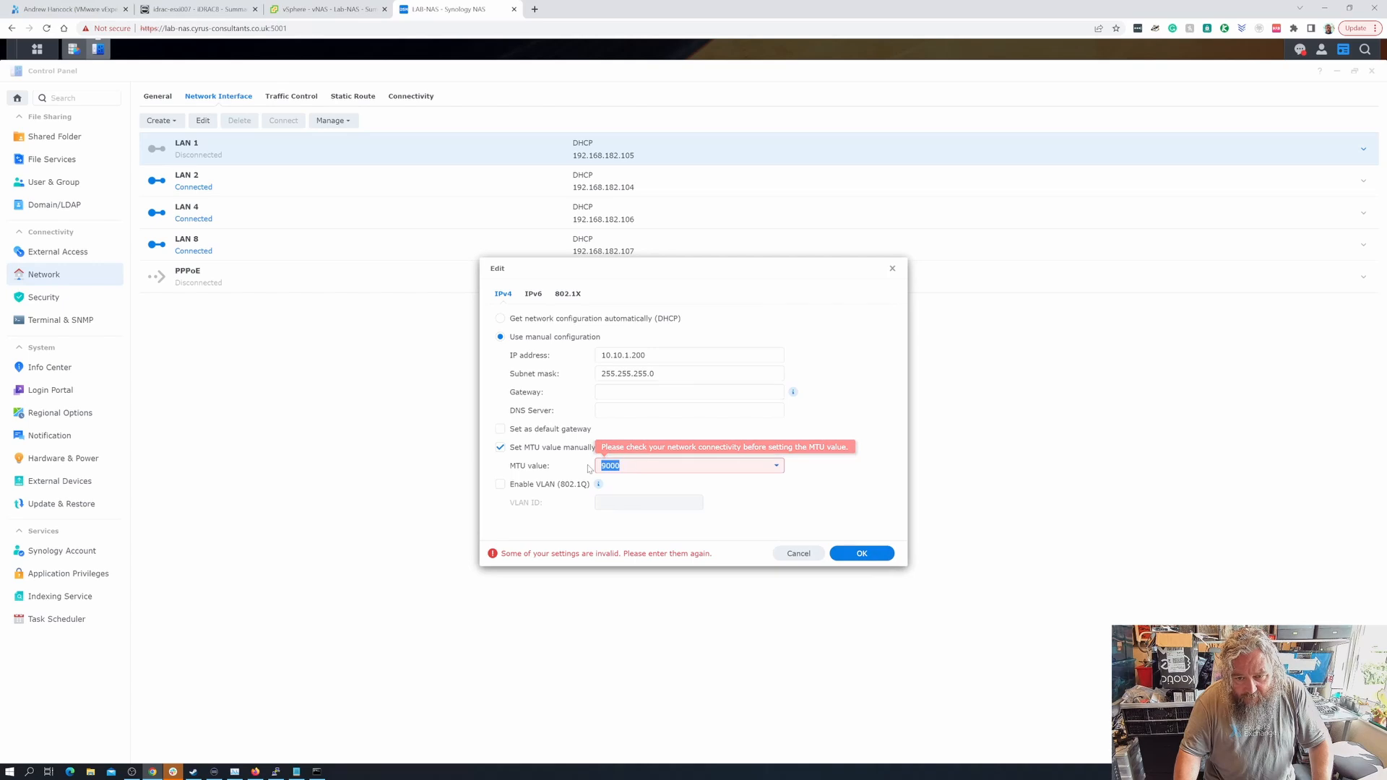
pyautogui.press('BackSpace')
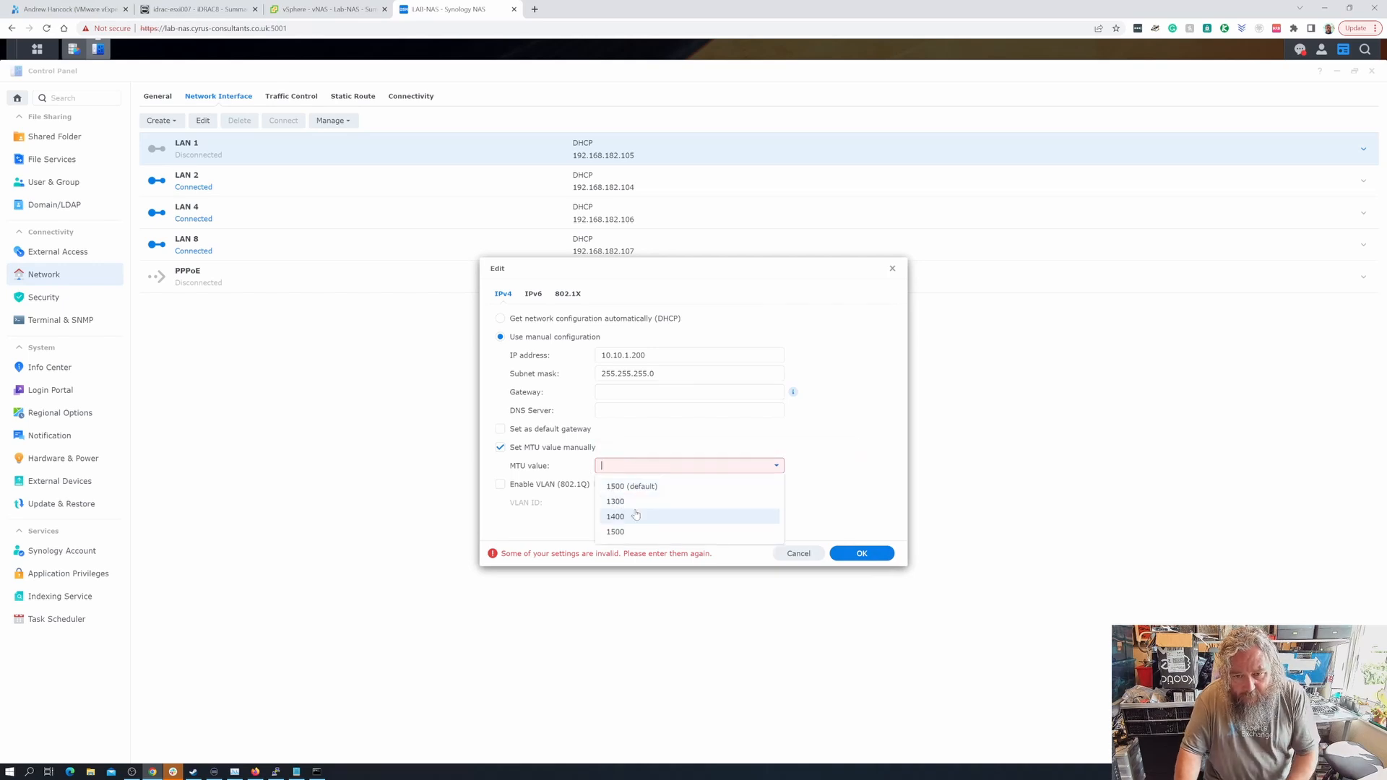
pyautogui.click(556, 438)
pyautogui.click(555, 443)
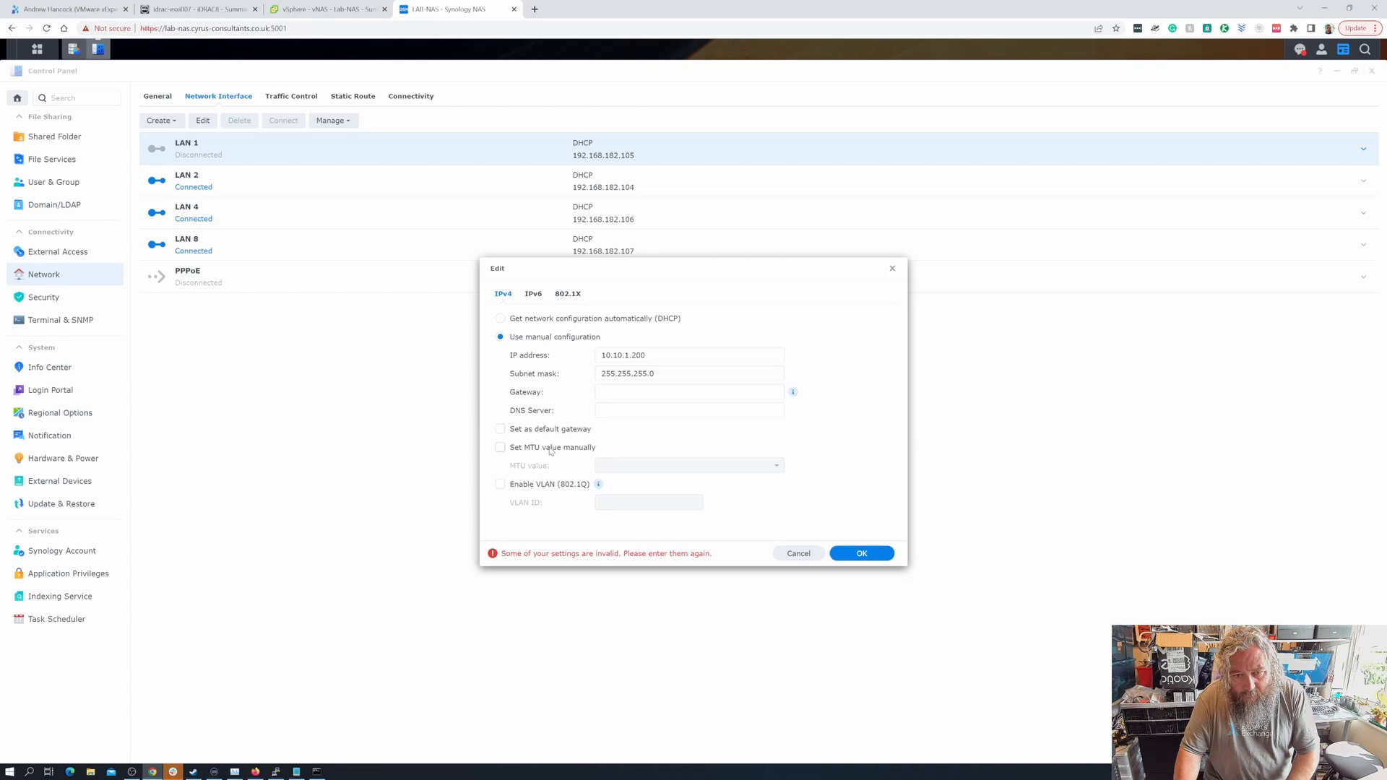
pyautogui.click(552, 448)
pyautogui.click(630, 467)
pyautogui.write('9000')
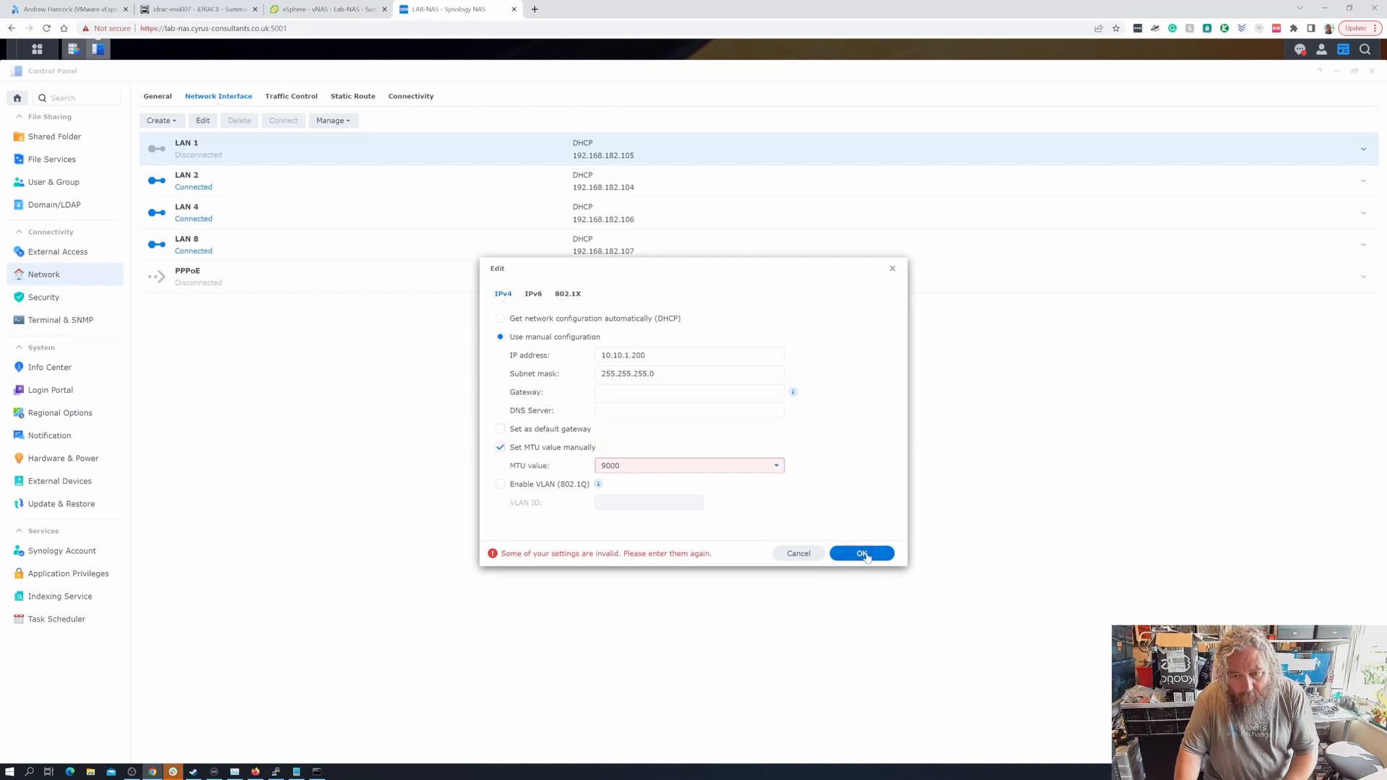
pyautogui.click(776, 466)
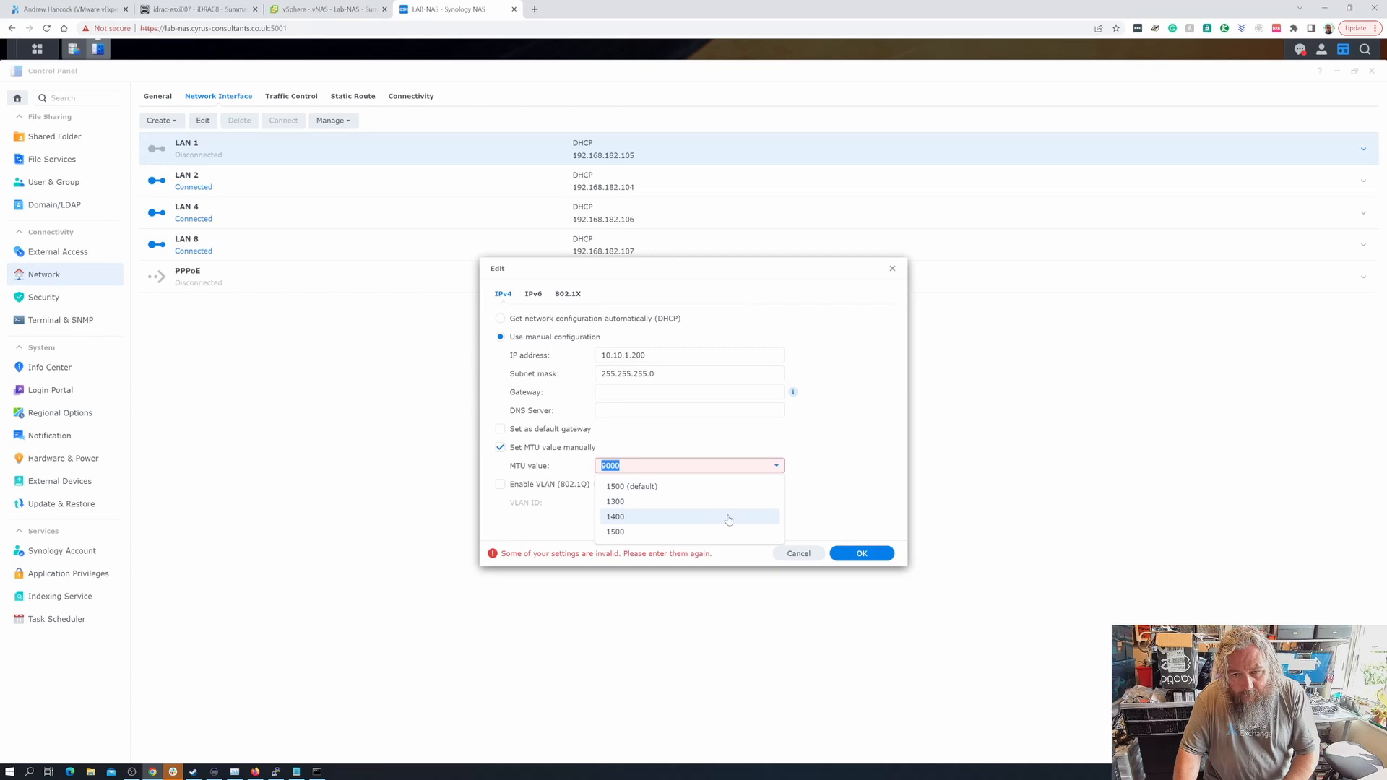
pyautogui.click(778, 468)
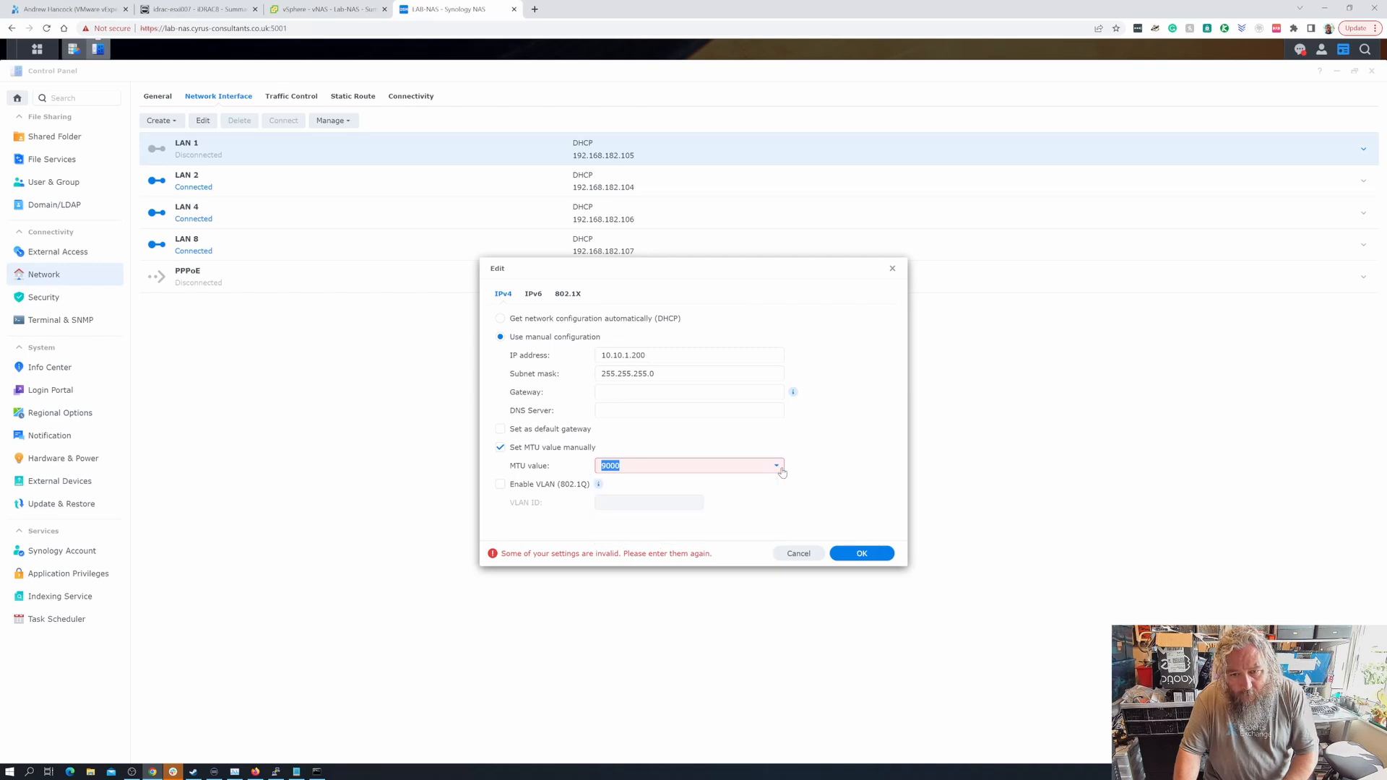
pyautogui.click(525, 447)
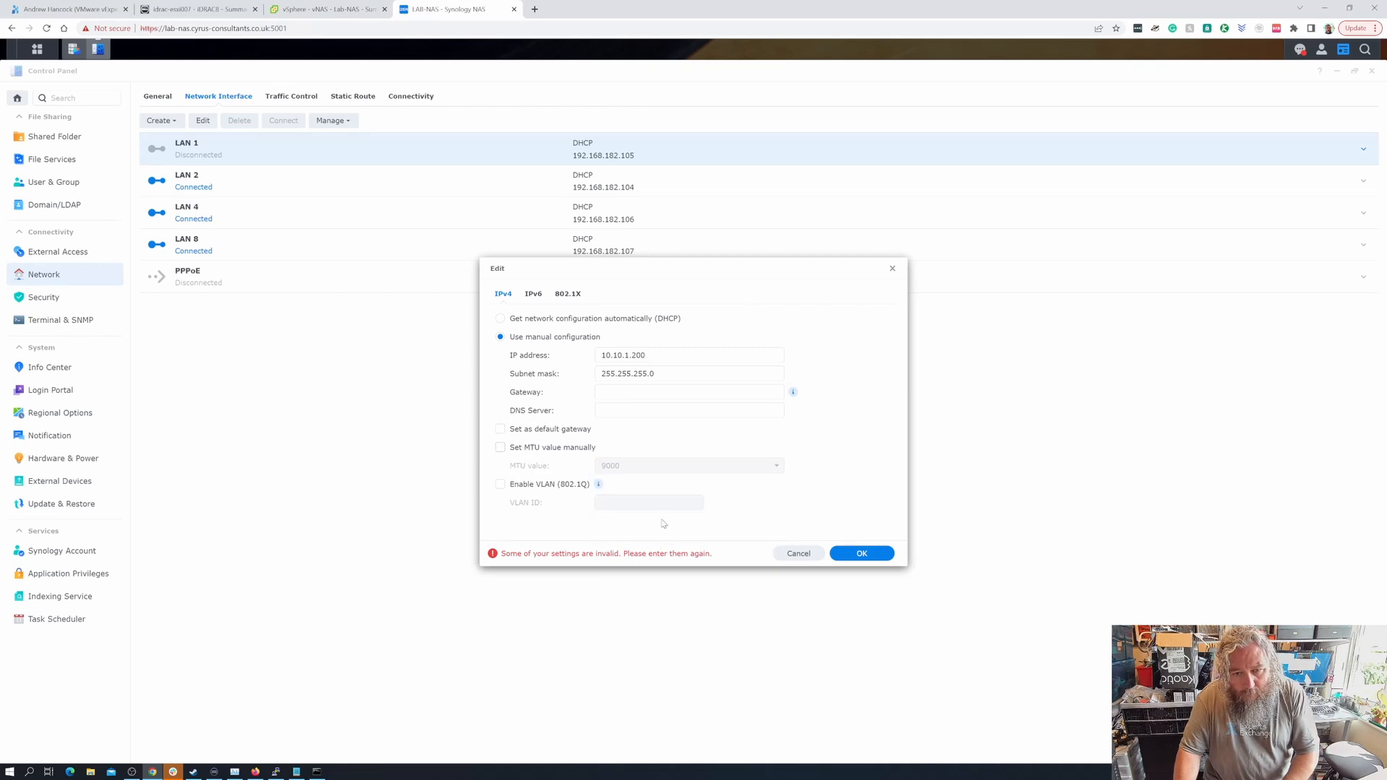
pyautogui.click(864, 554)
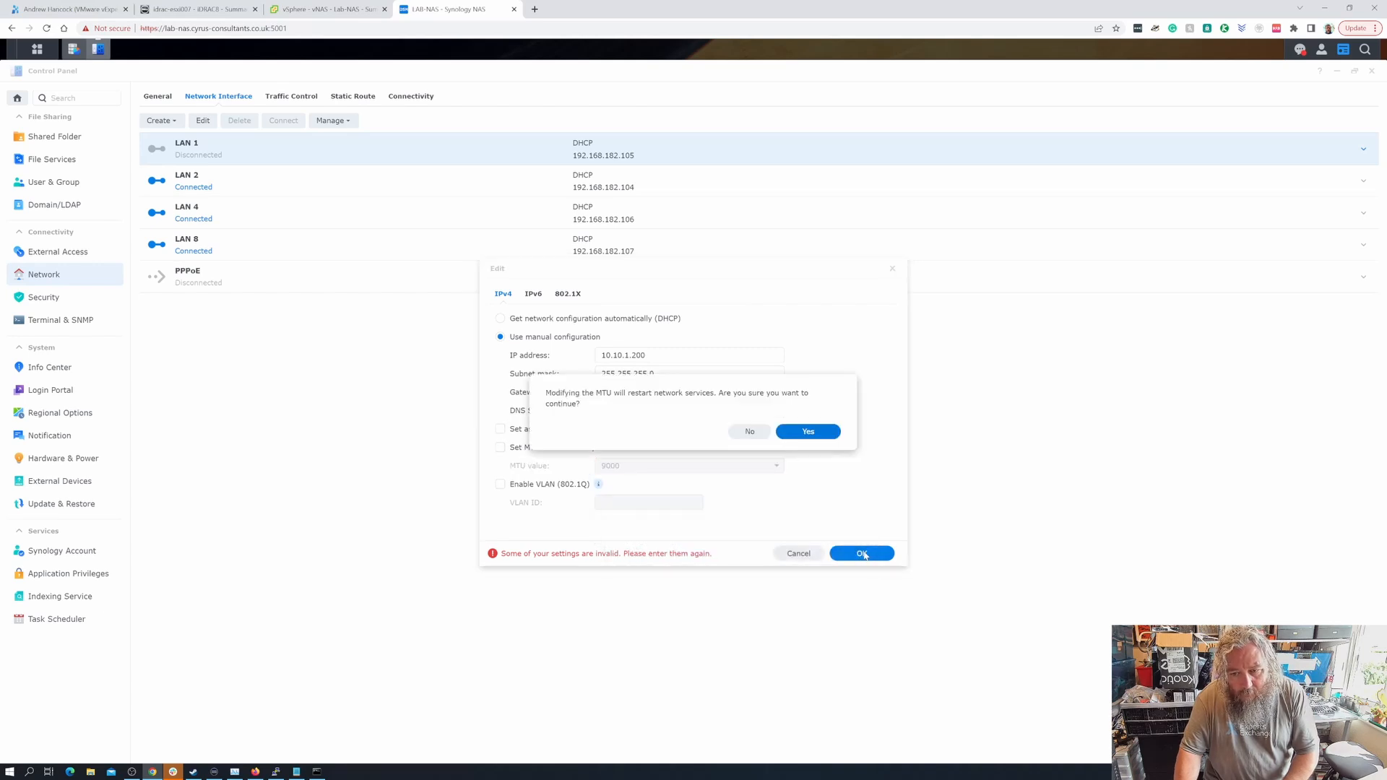
pyautogui.click(822, 436)
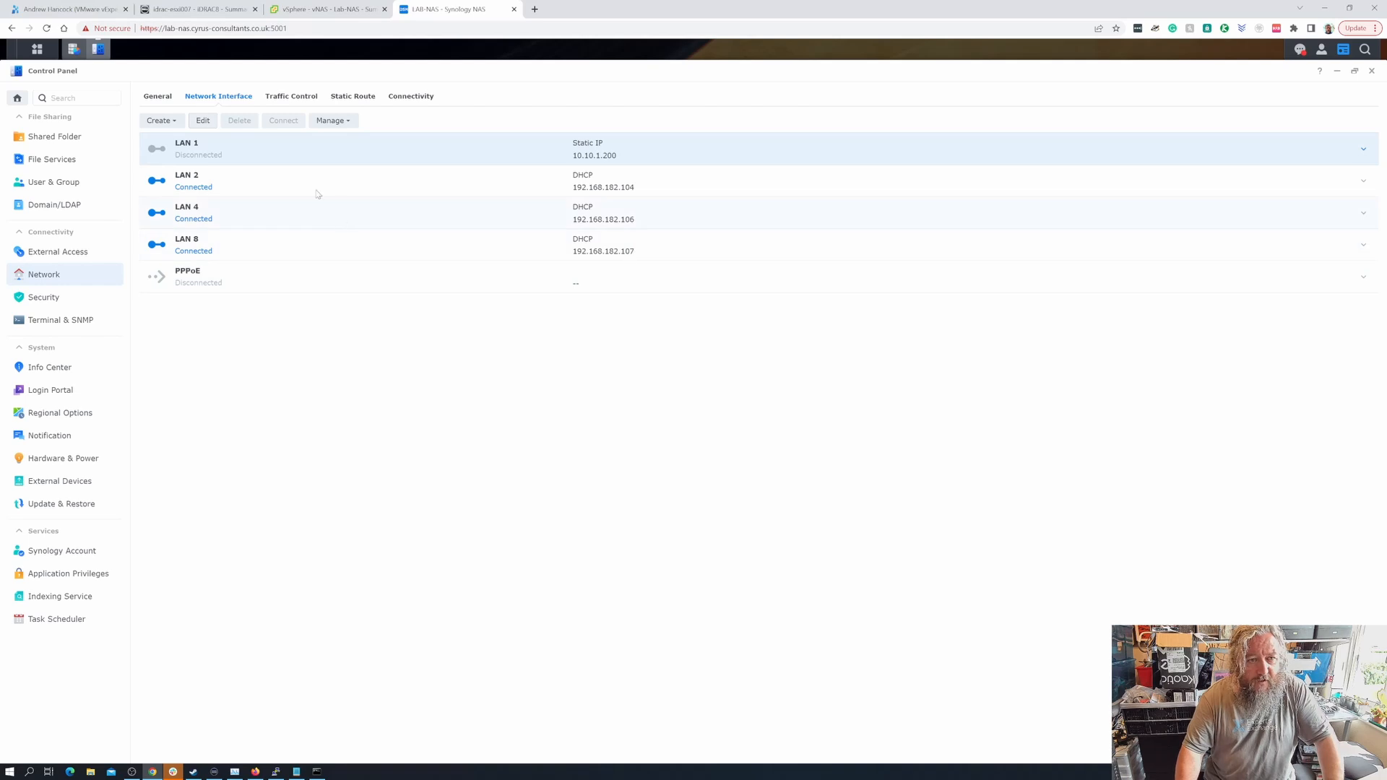
# - Tick Connected for Network adapter 1 on vNAS - Lab-NAS, save, and check LAN 1 in DSM
pyautogui.click(343, 14)
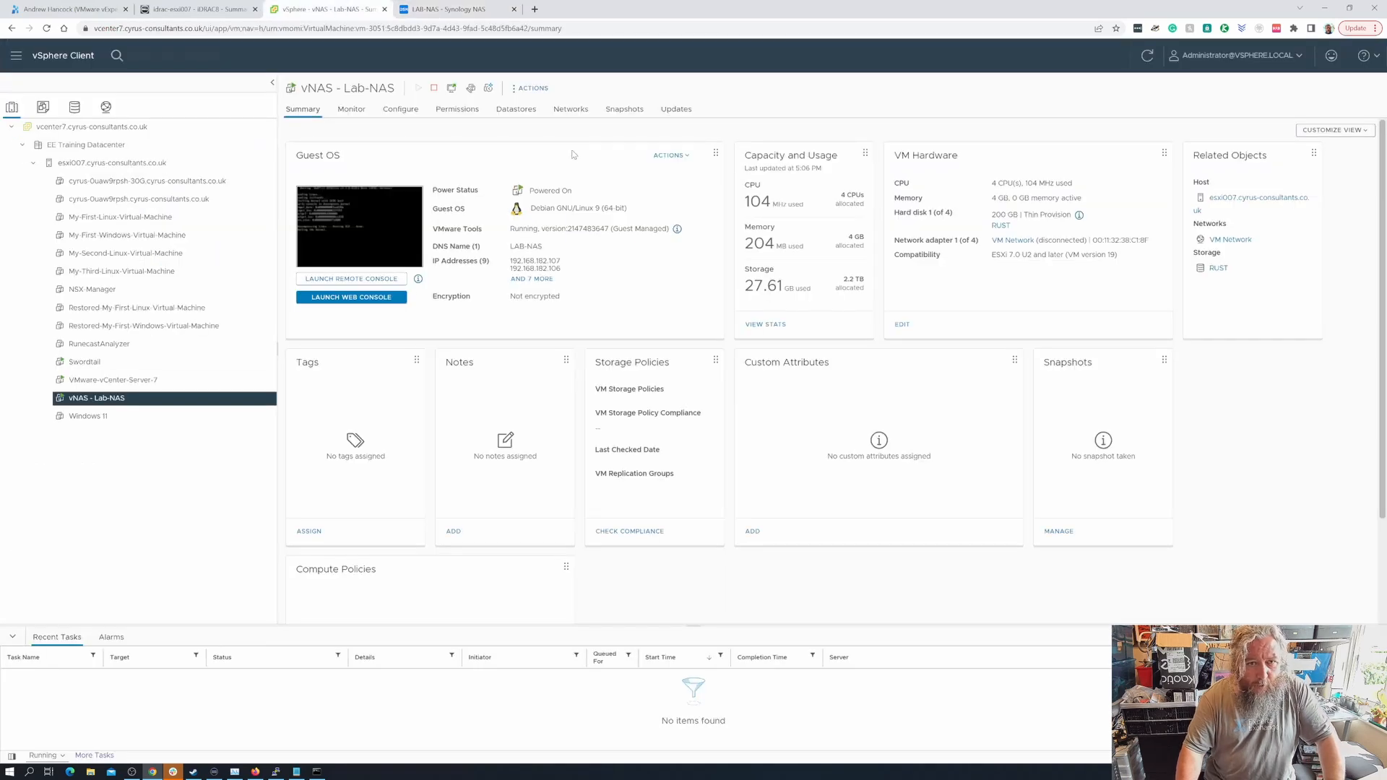
pyautogui.click(536, 89)
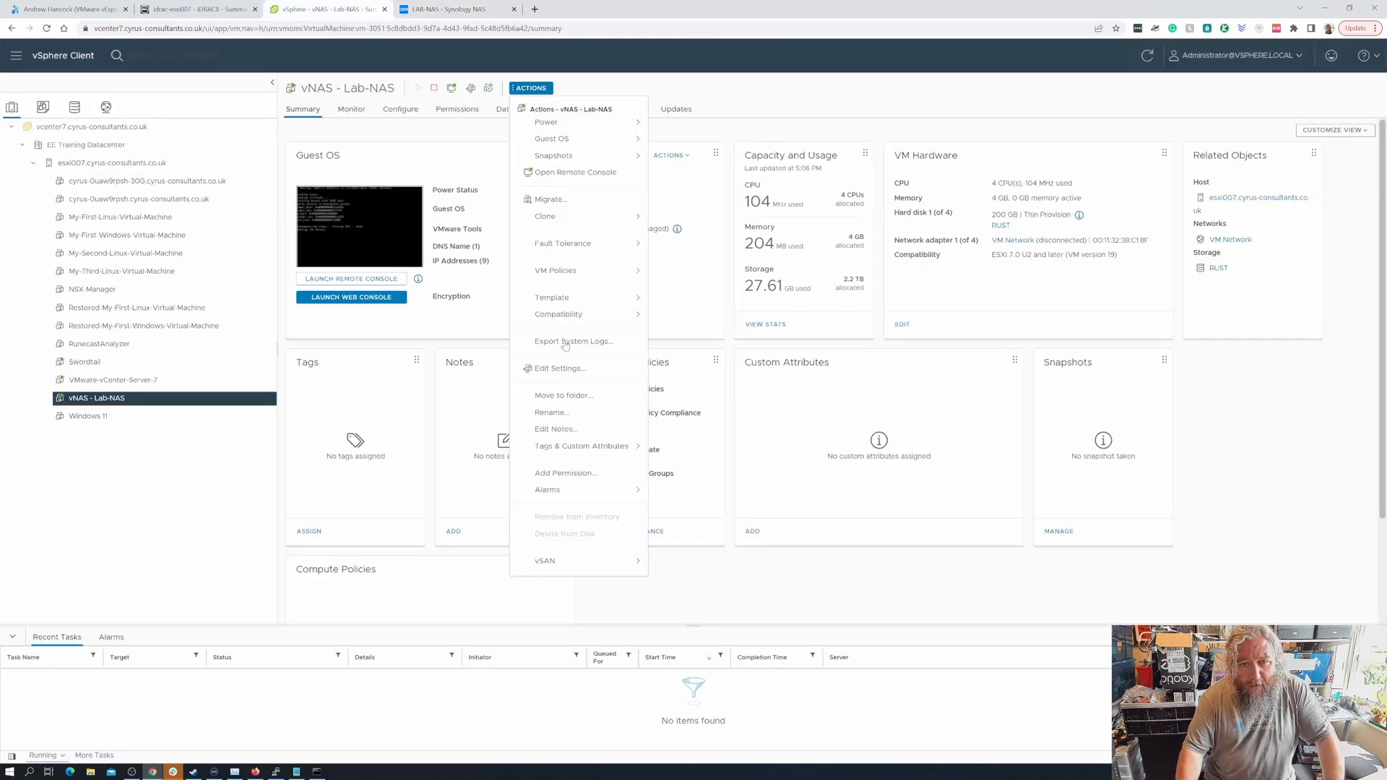
pyautogui.click(567, 370)
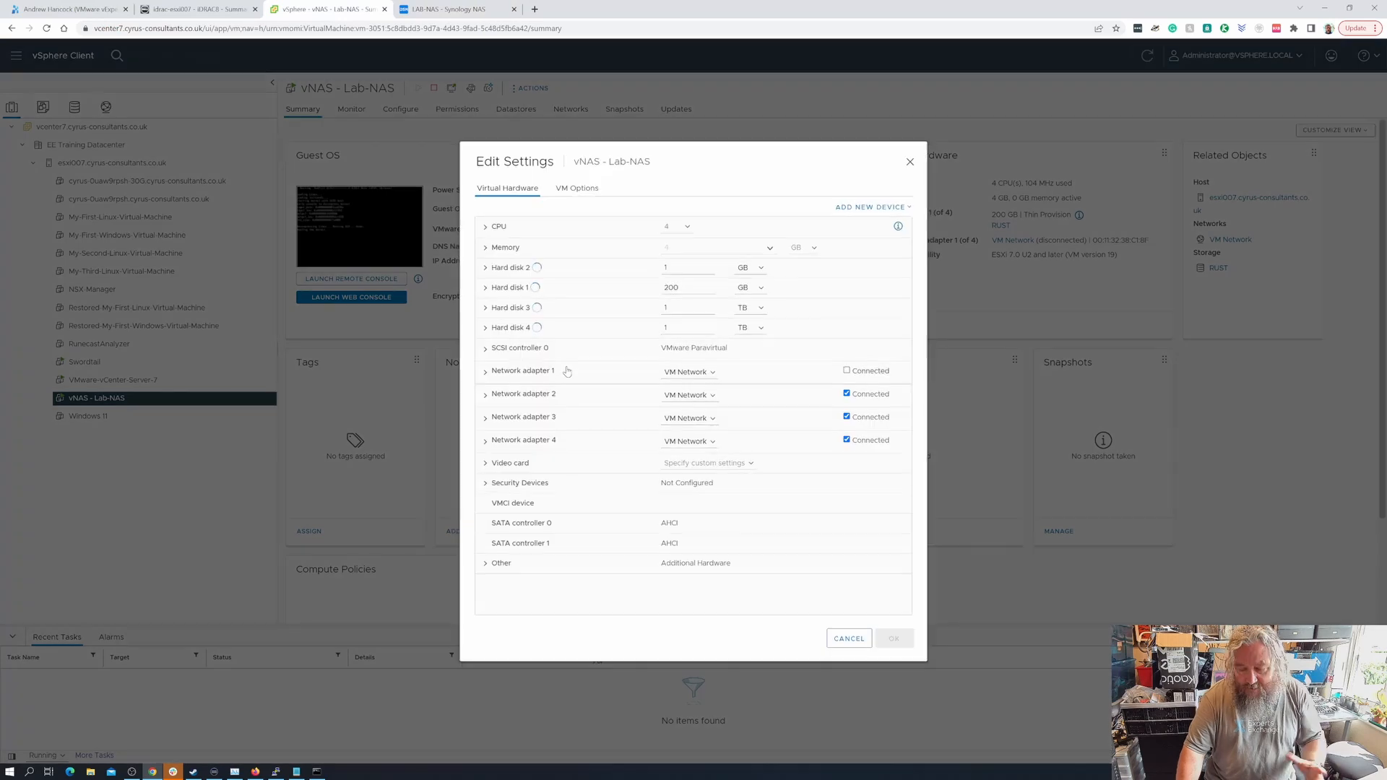
pyautogui.click(847, 370)
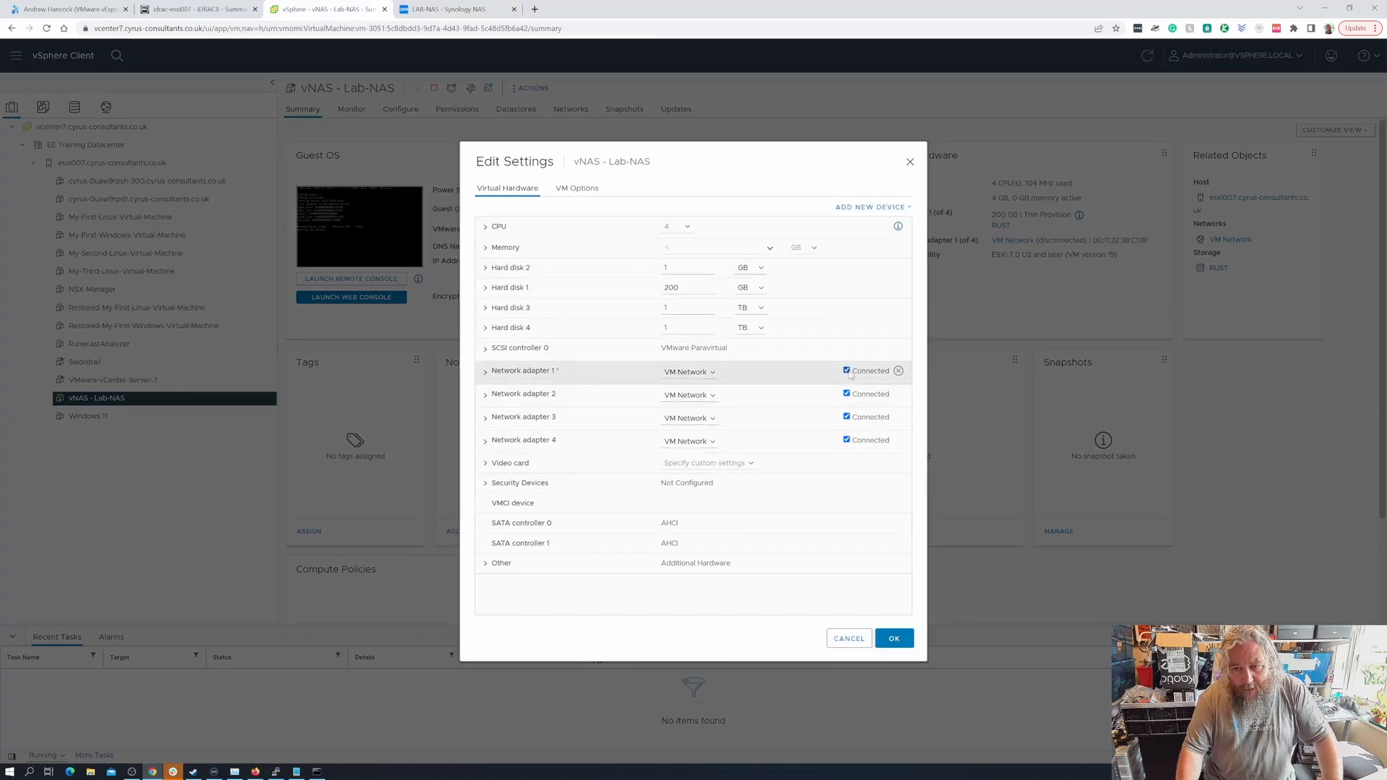
pyautogui.click(895, 640)
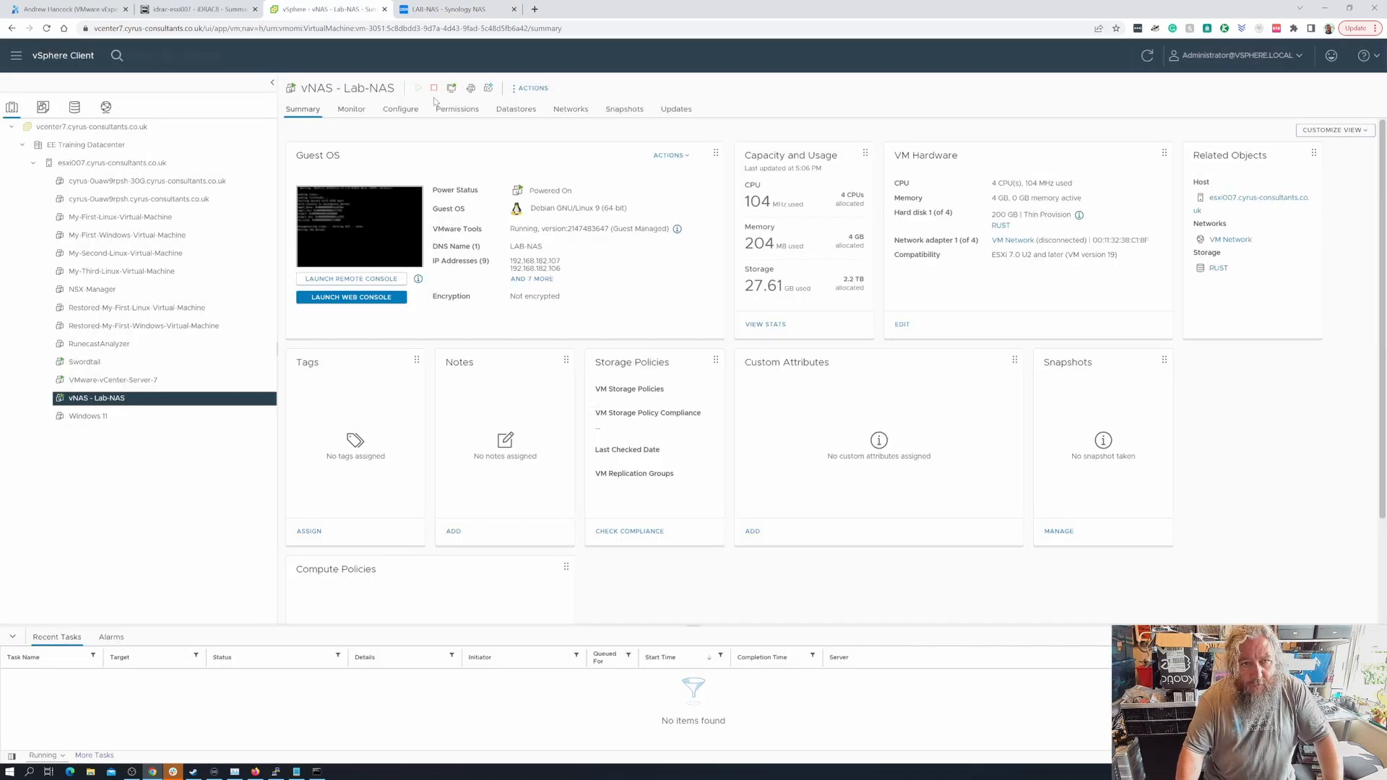
pyautogui.click(447, 9)
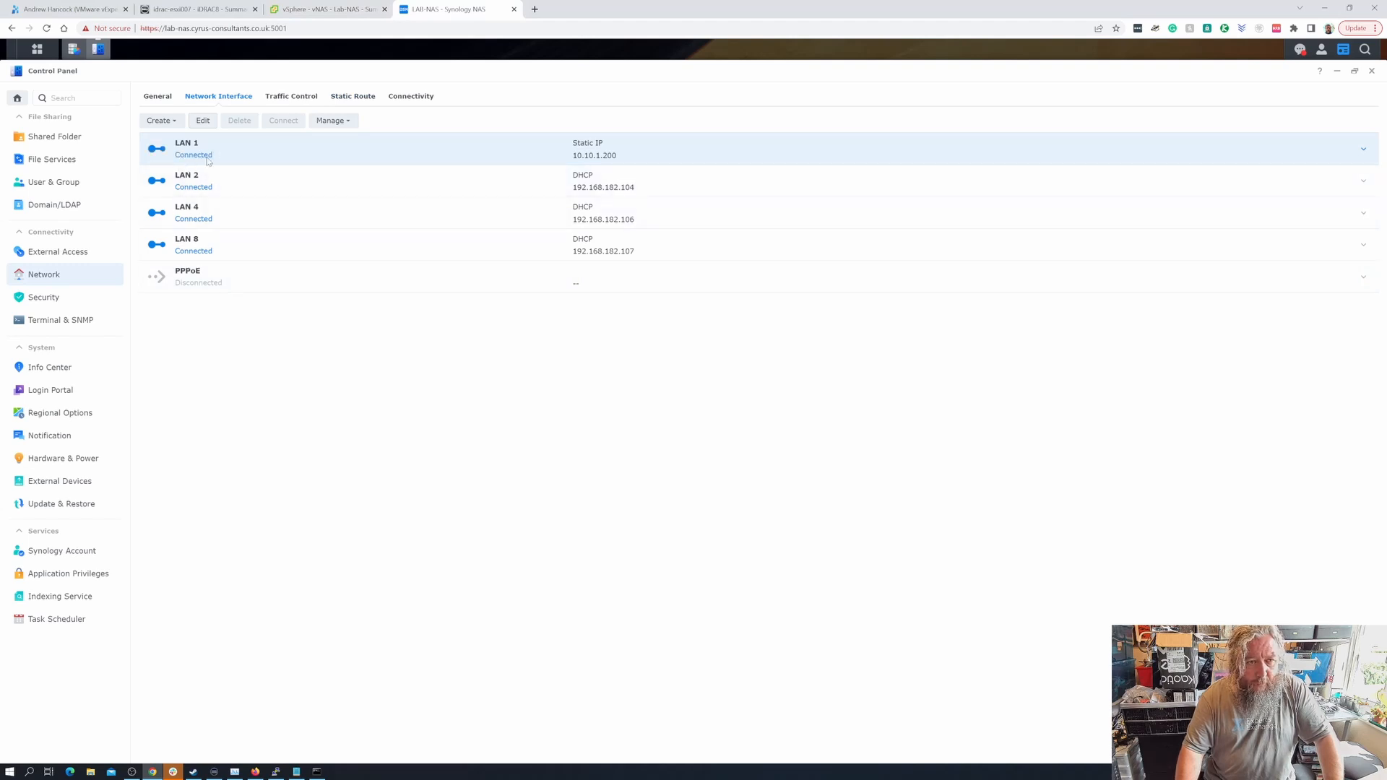
# - Enable manual MTU on LAN 1, choose 9000, save and confirm restarting network services
pyautogui.click(204, 122)
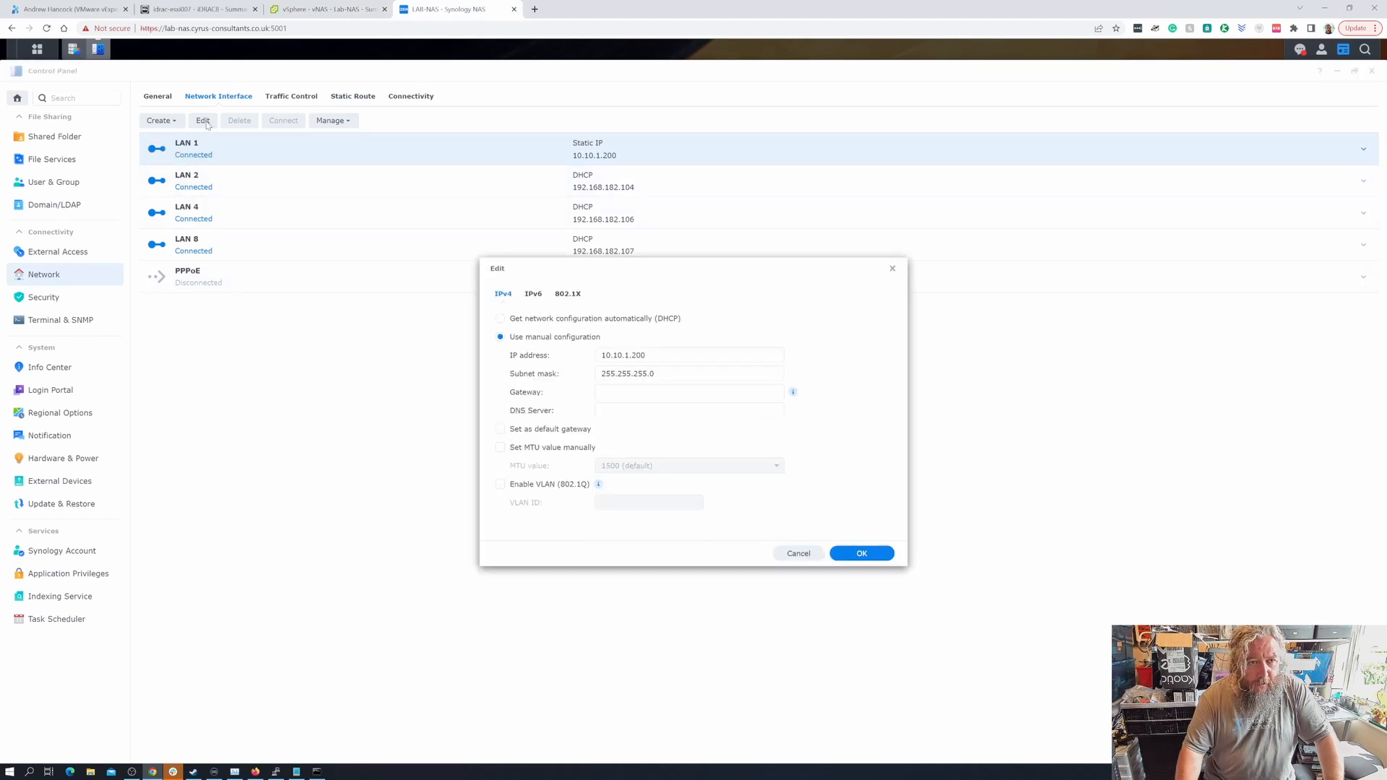
pyautogui.click(538, 449)
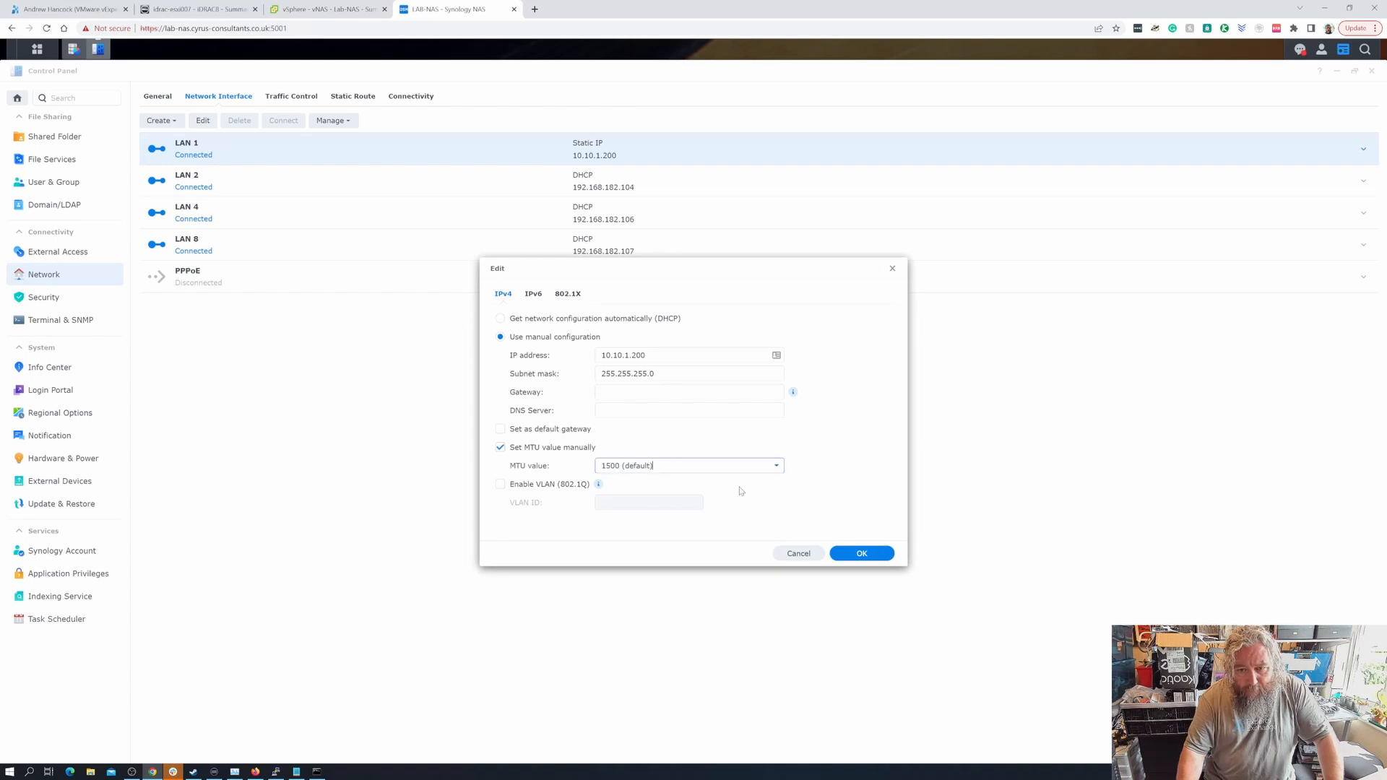
pyautogui.click(776, 468)
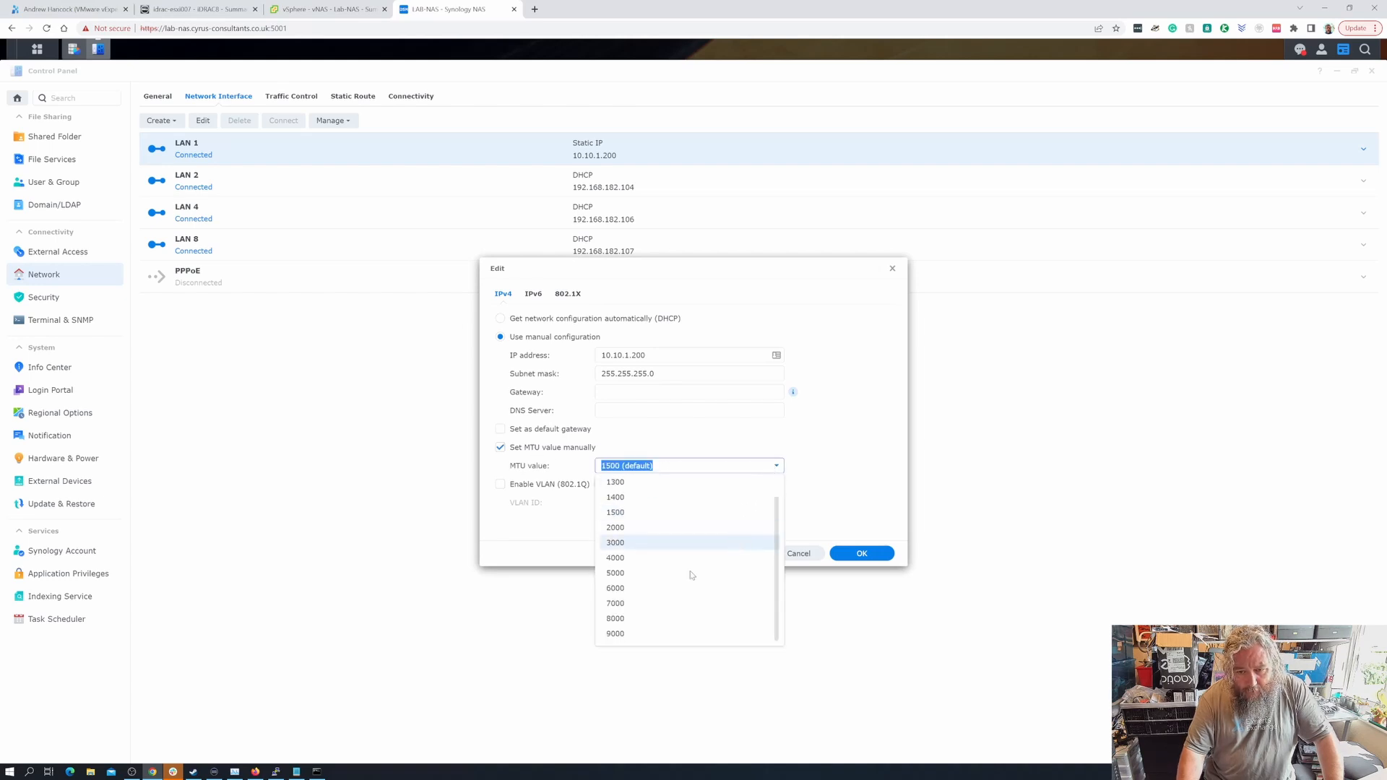
pyautogui.scroll(-2, 688, 573)
pyautogui.click(638, 636)
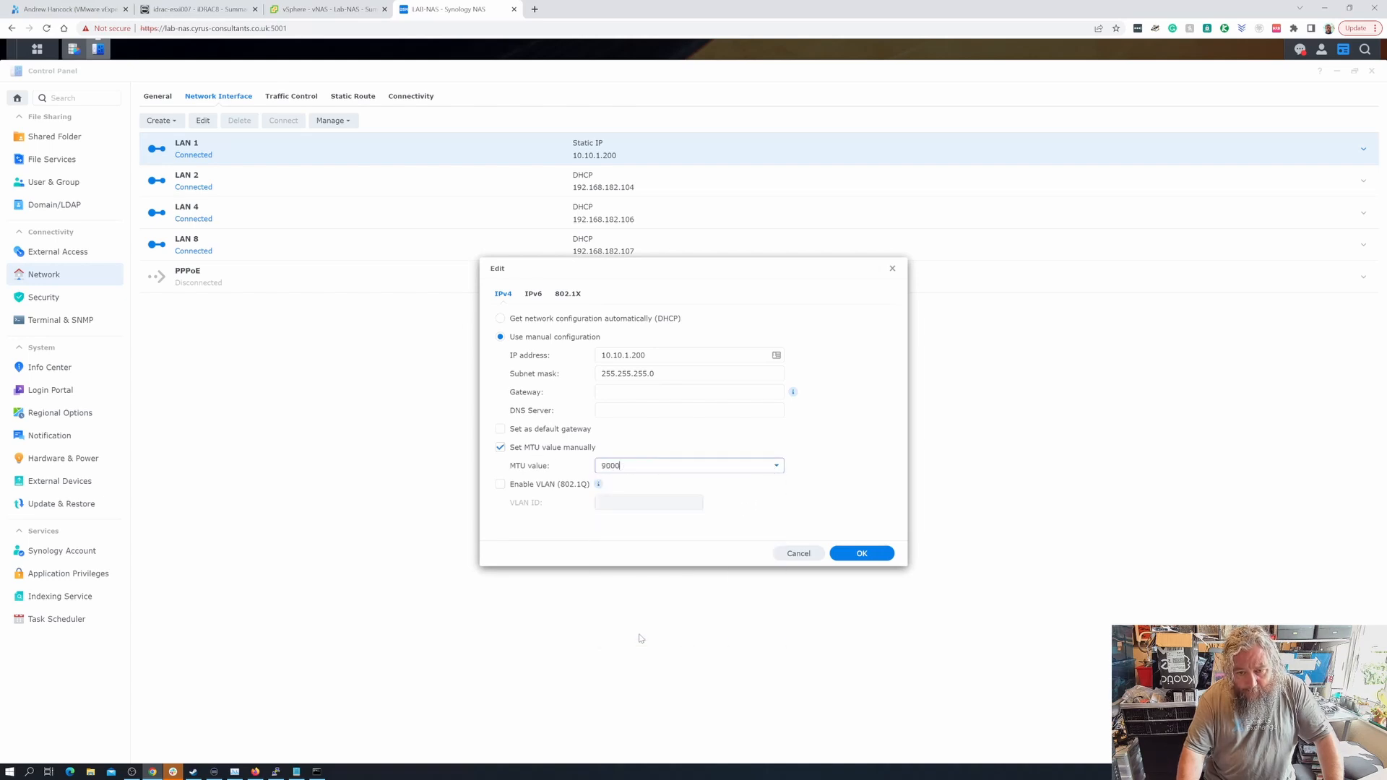
pyautogui.click(860, 555)
pyautogui.click(799, 436)
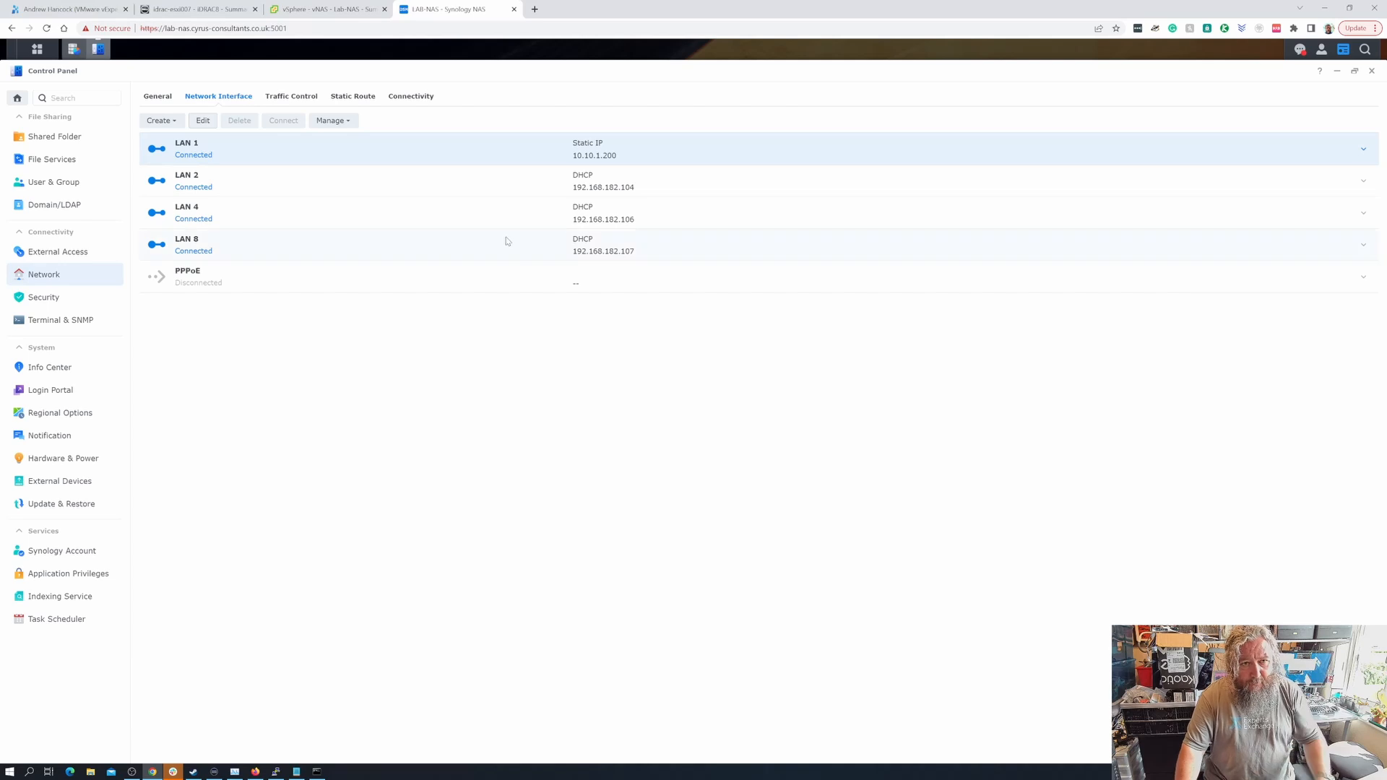
# - Bring up the vNAS - Lab-NAS VM summary and its actions menu in vSphere
pyautogui.click(345, 16)
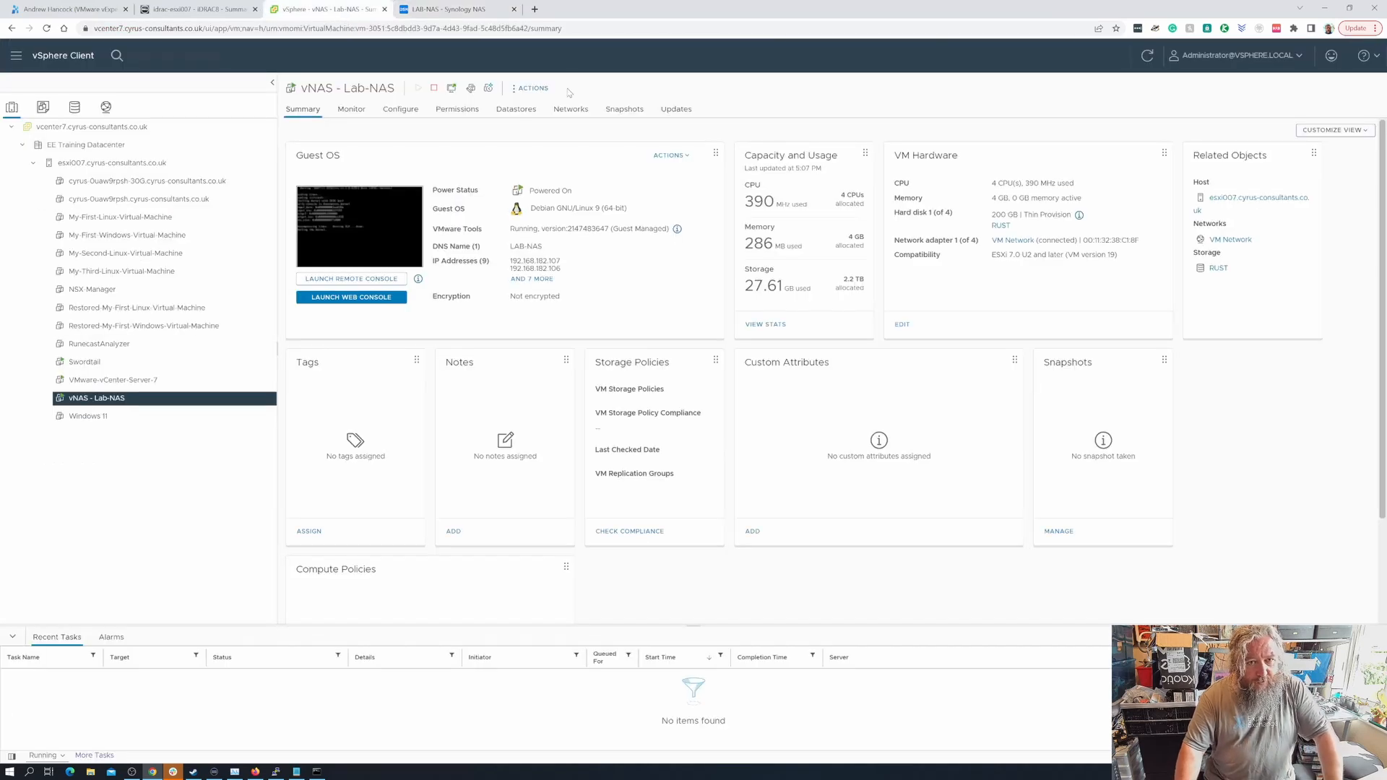
pyautogui.click(527, 88)
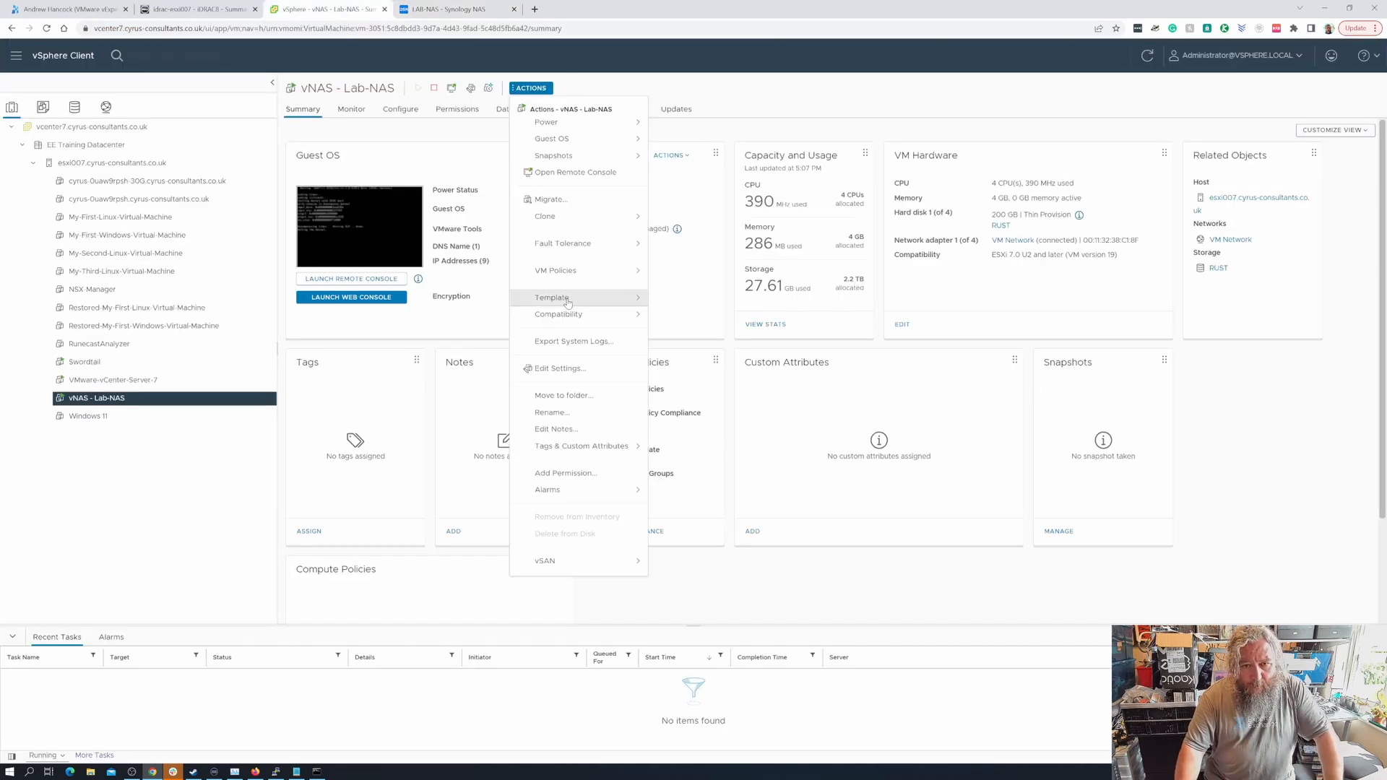
pyautogui.click(644, 32)
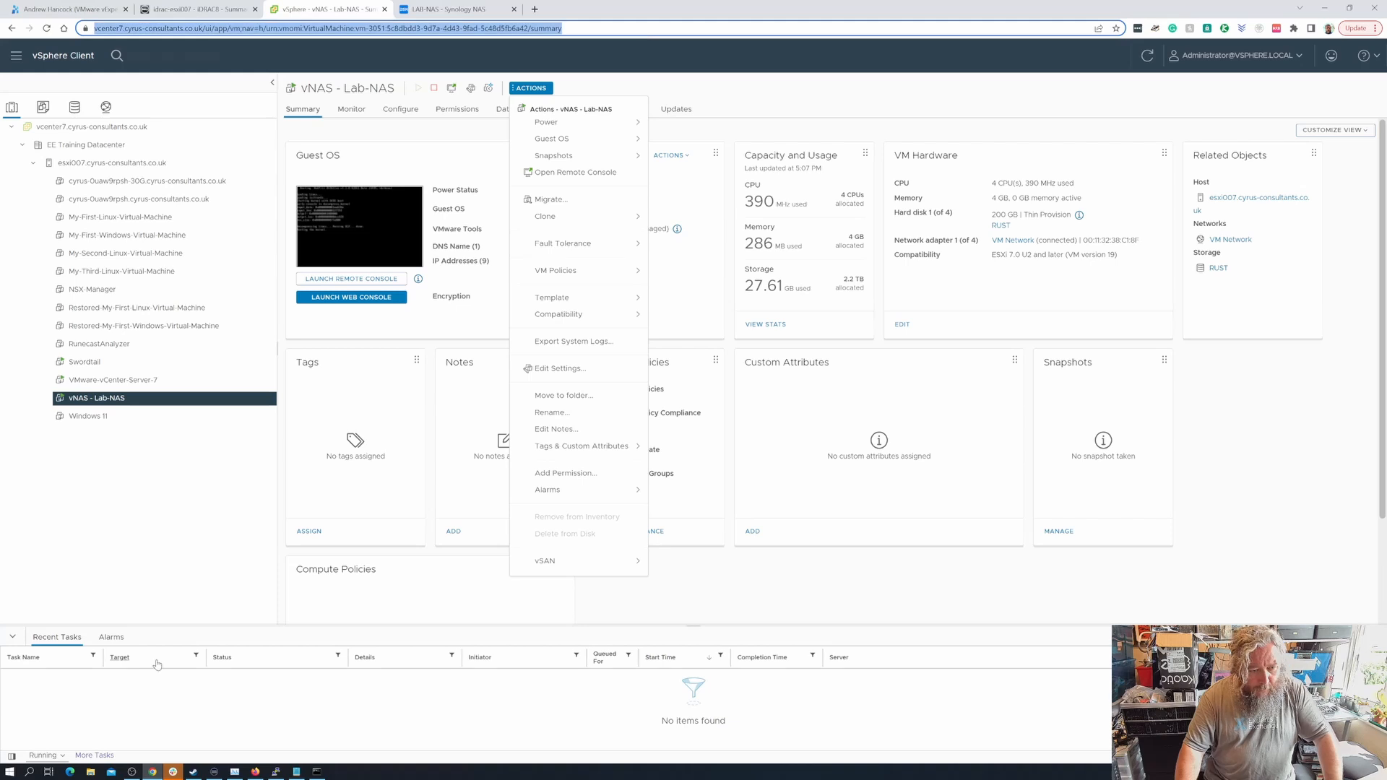
# - In the esxi007 PuTTY shell, enter 'ping 10.10.1.1' at the prompt without running it
pyautogui.click(276, 772)
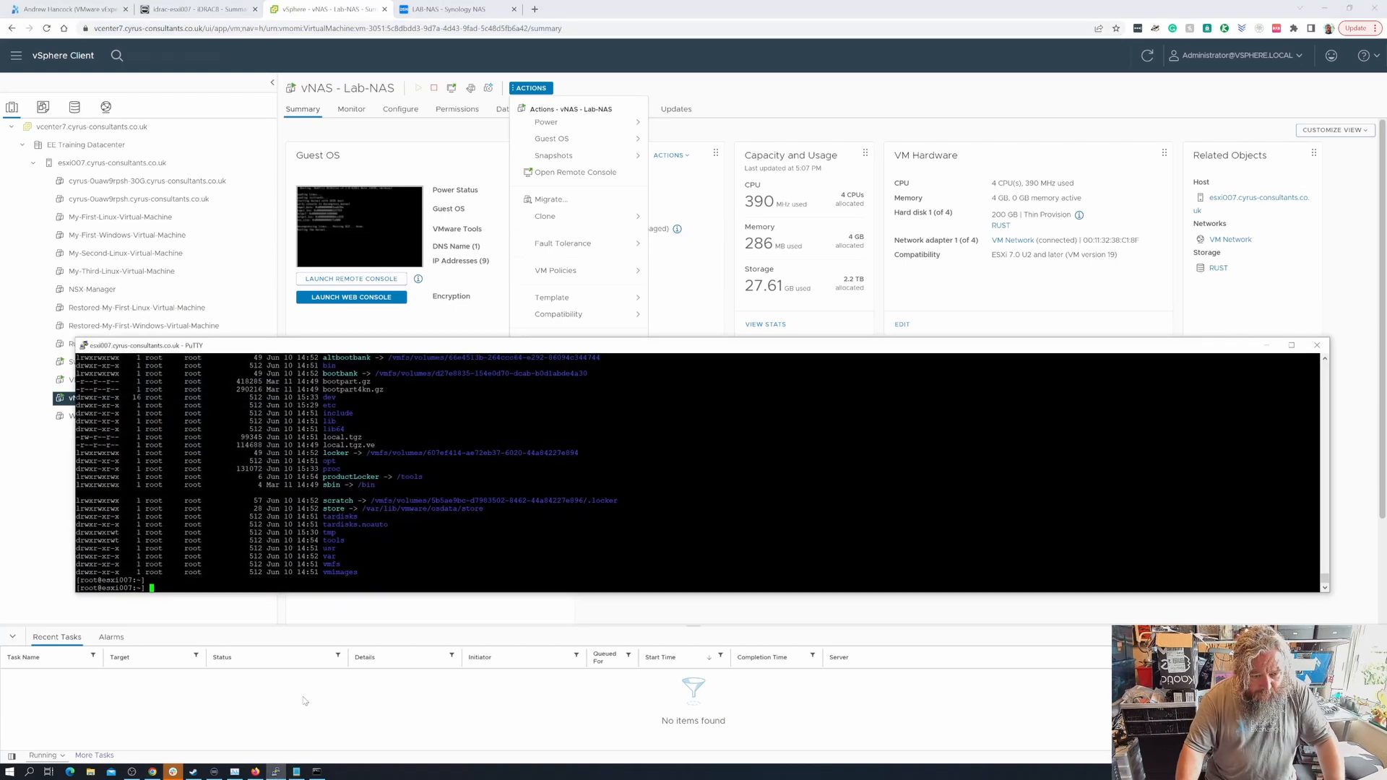
pyautogui.moveTo(529, 374); pyautogui.dragTo(531, 360)
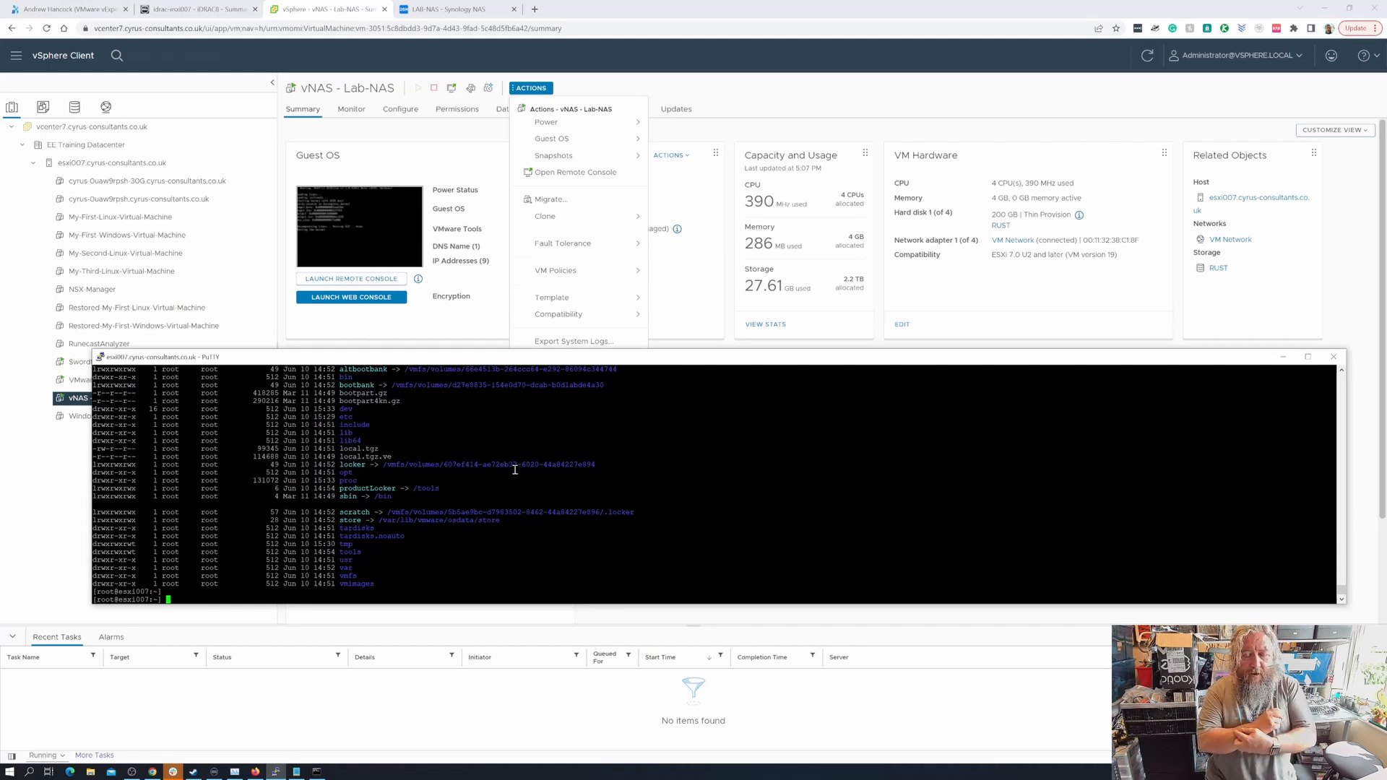
pyautogui.write('pi')
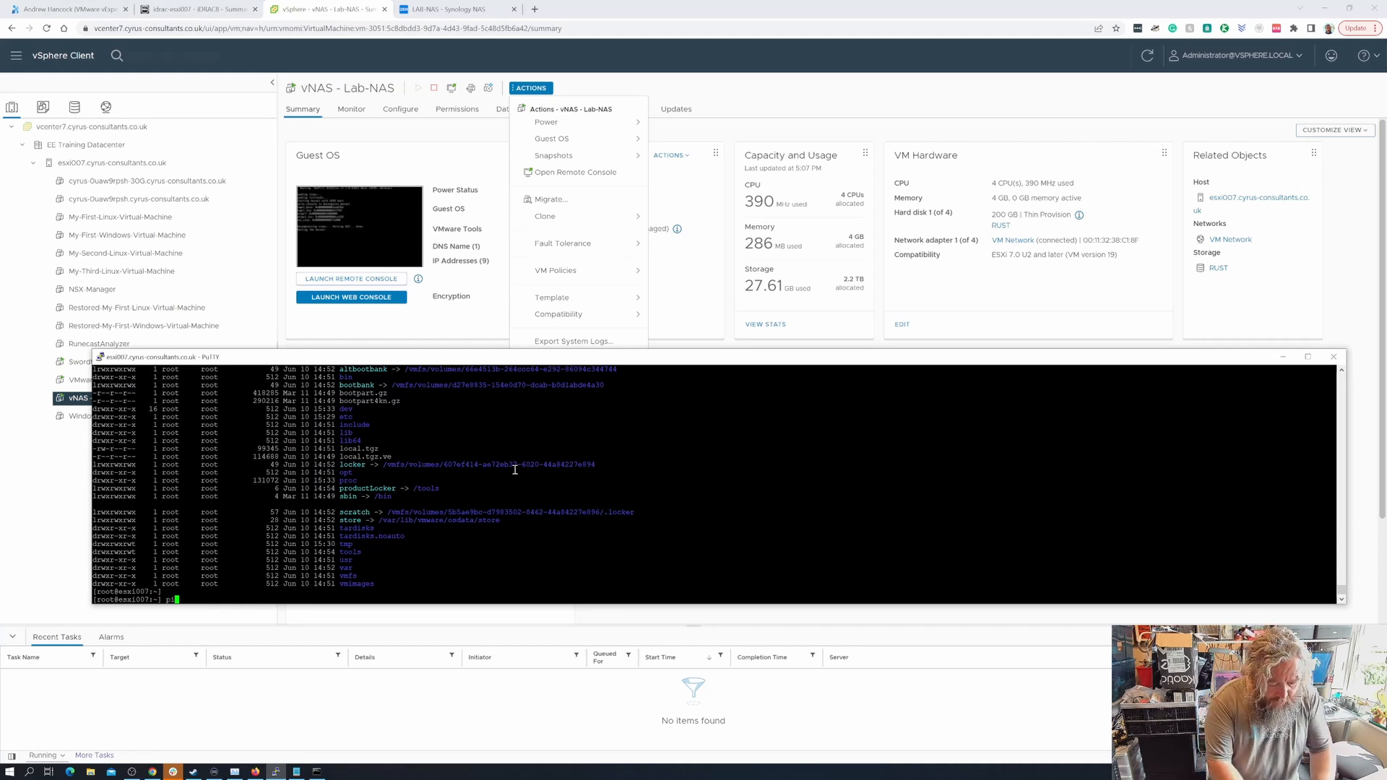
pyautogui.write('ng 10.10.1.1')
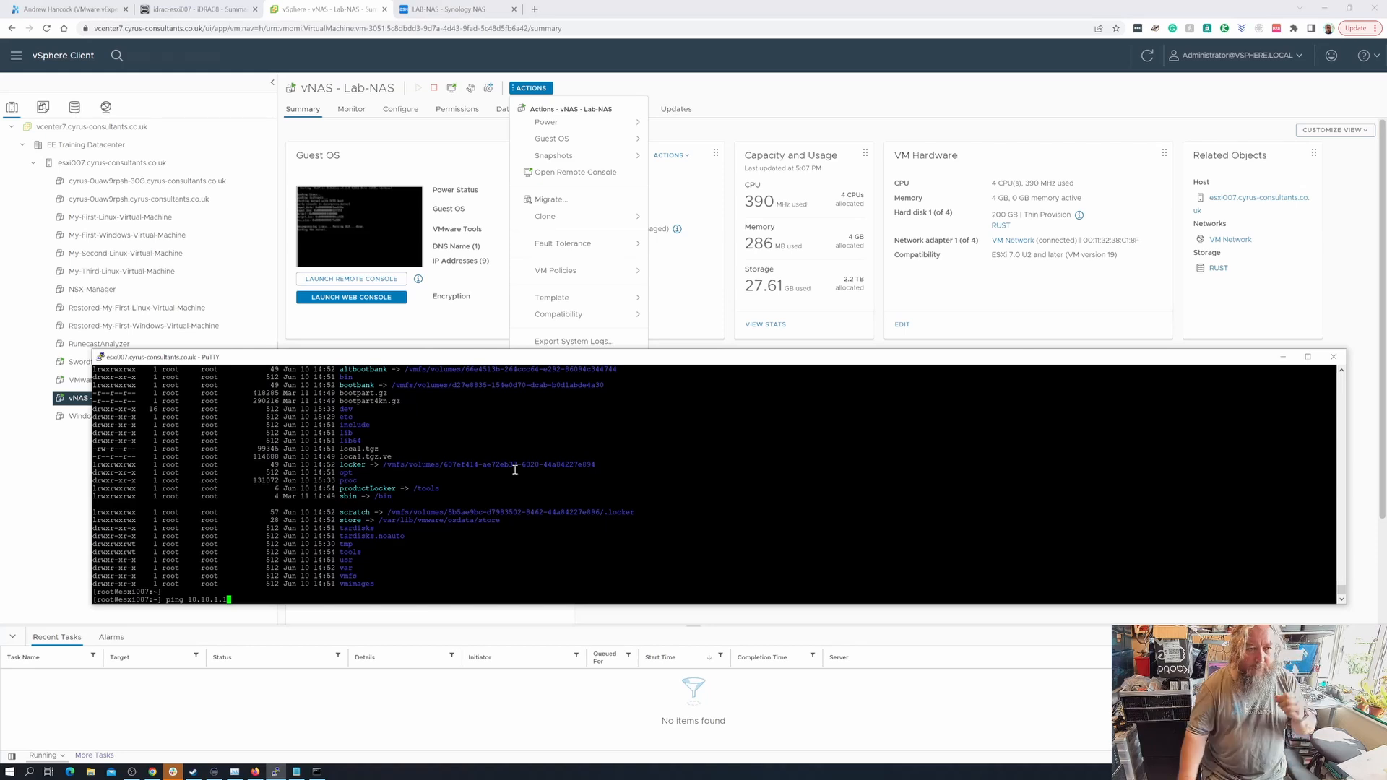
# - Expand esxi007's vSwitch1 to show its NFS port groups, then run the ping to 10.10.1.1
pyautogui.click(161, 171)
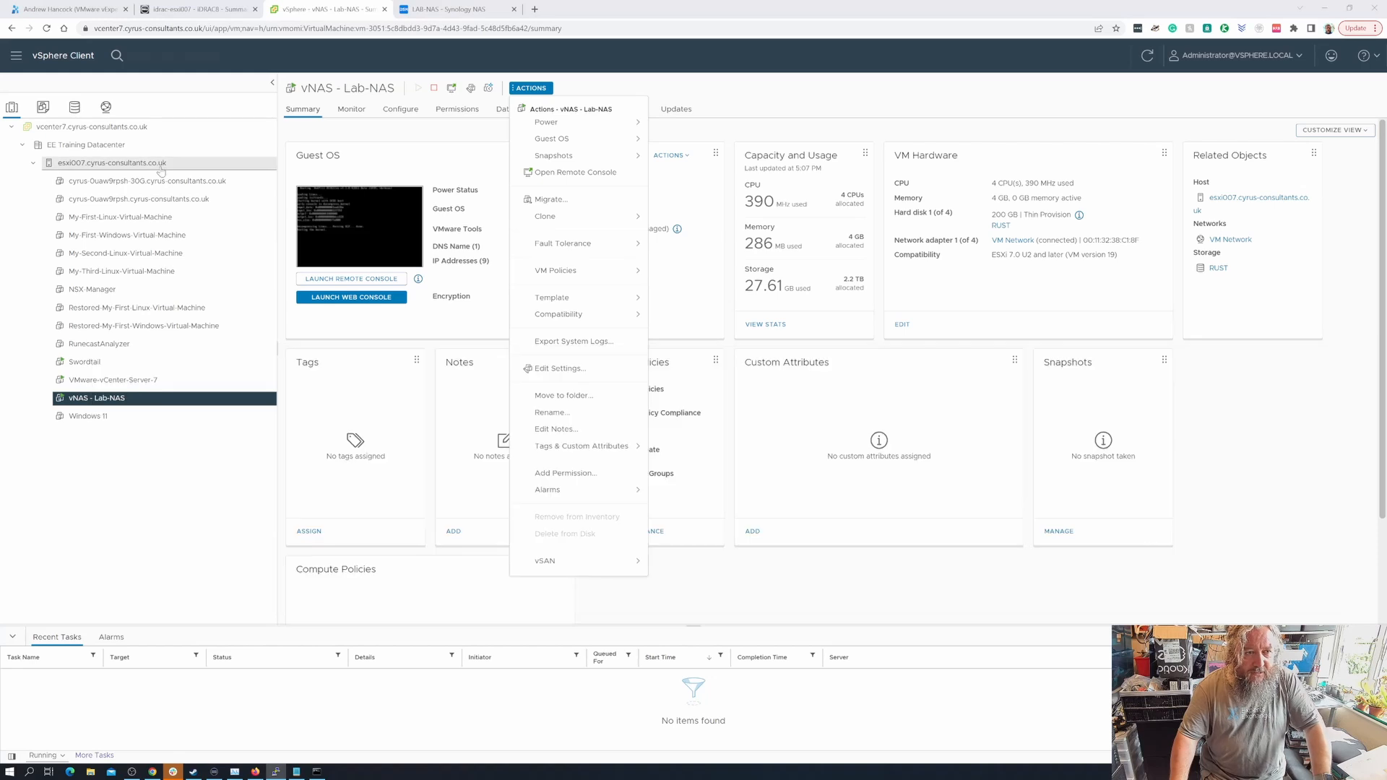
pyautogui.click(161, 168)
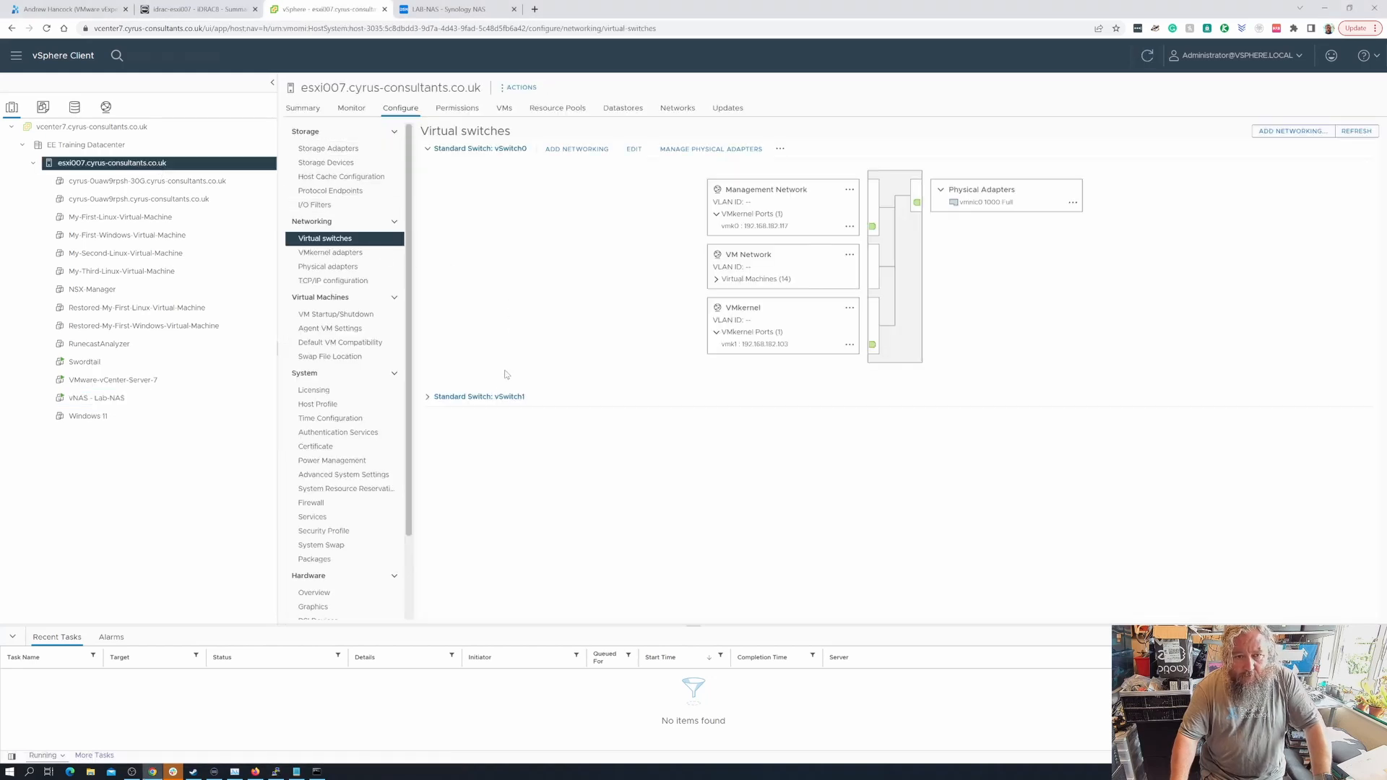
pyautogui.click(427, 397)
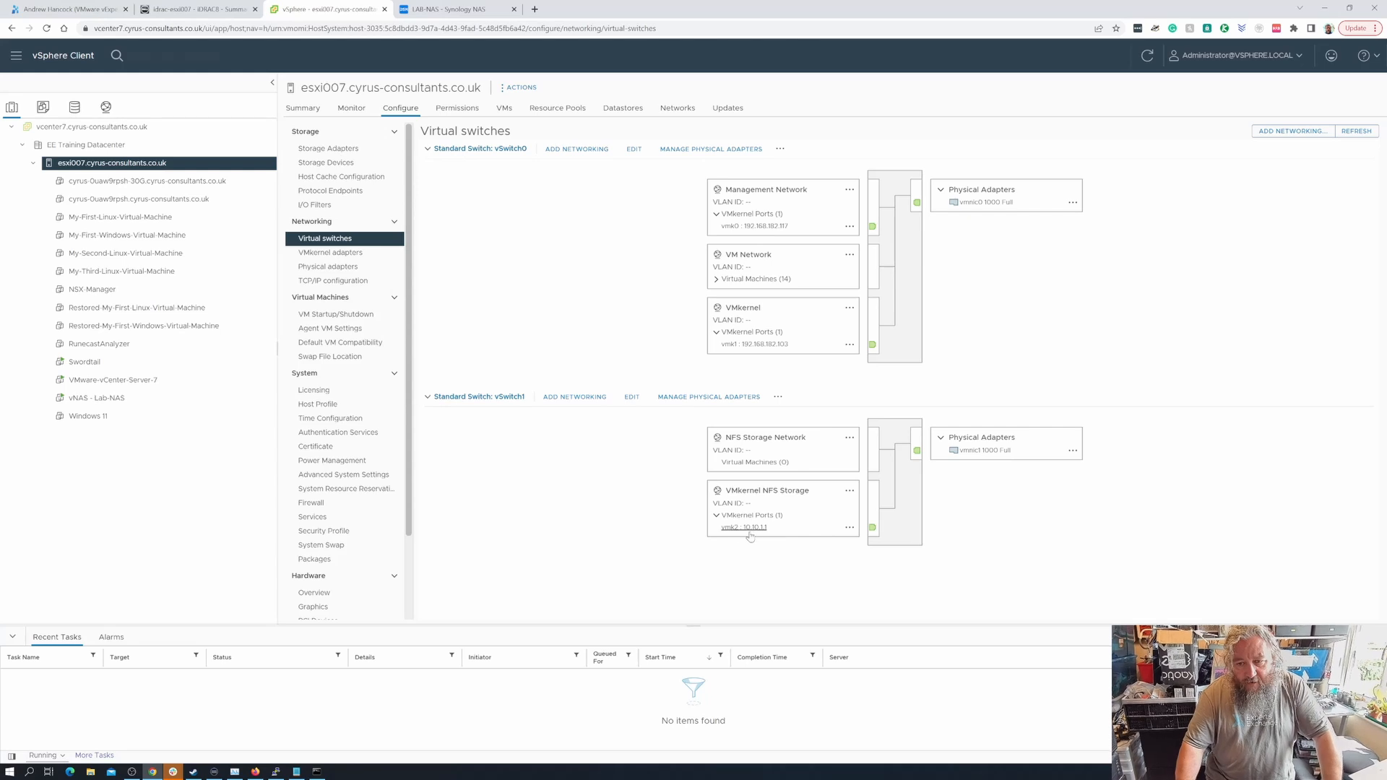
pyautogui.click(276, 772)
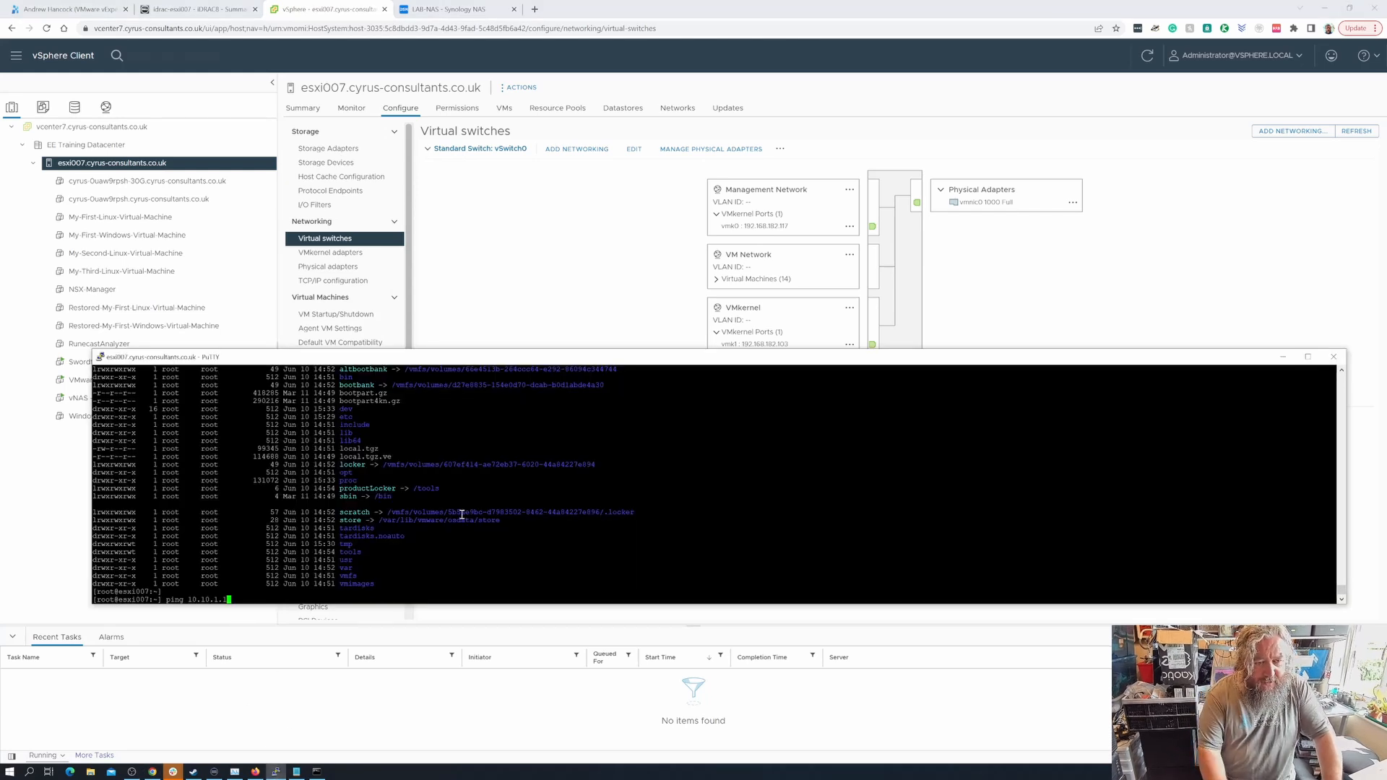
pyautogui.press('Return')
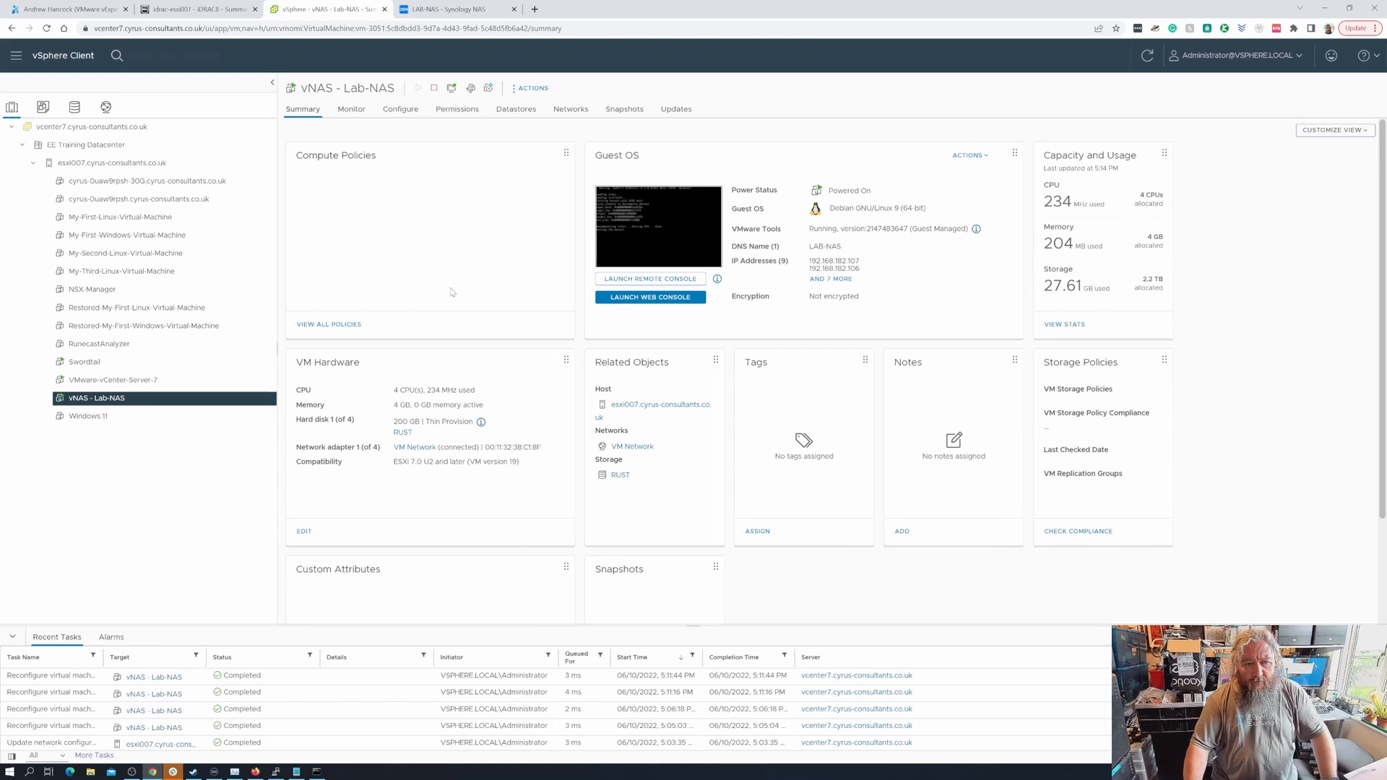
# - Attach Network adapter 1 of vNAS - Lab-NAS to the NFS Storage Network and save
pyautogui.click(532, 89)
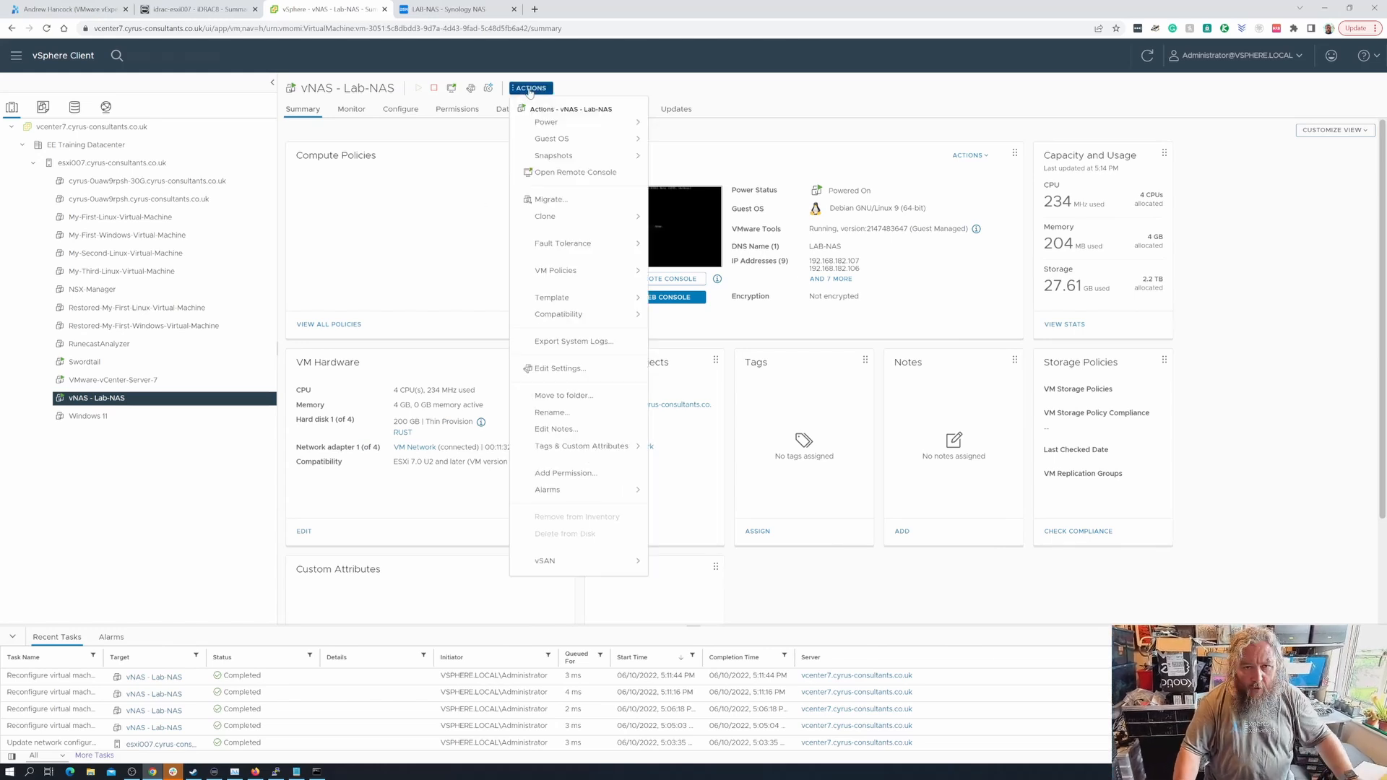
pyautogui.click(560, 367)
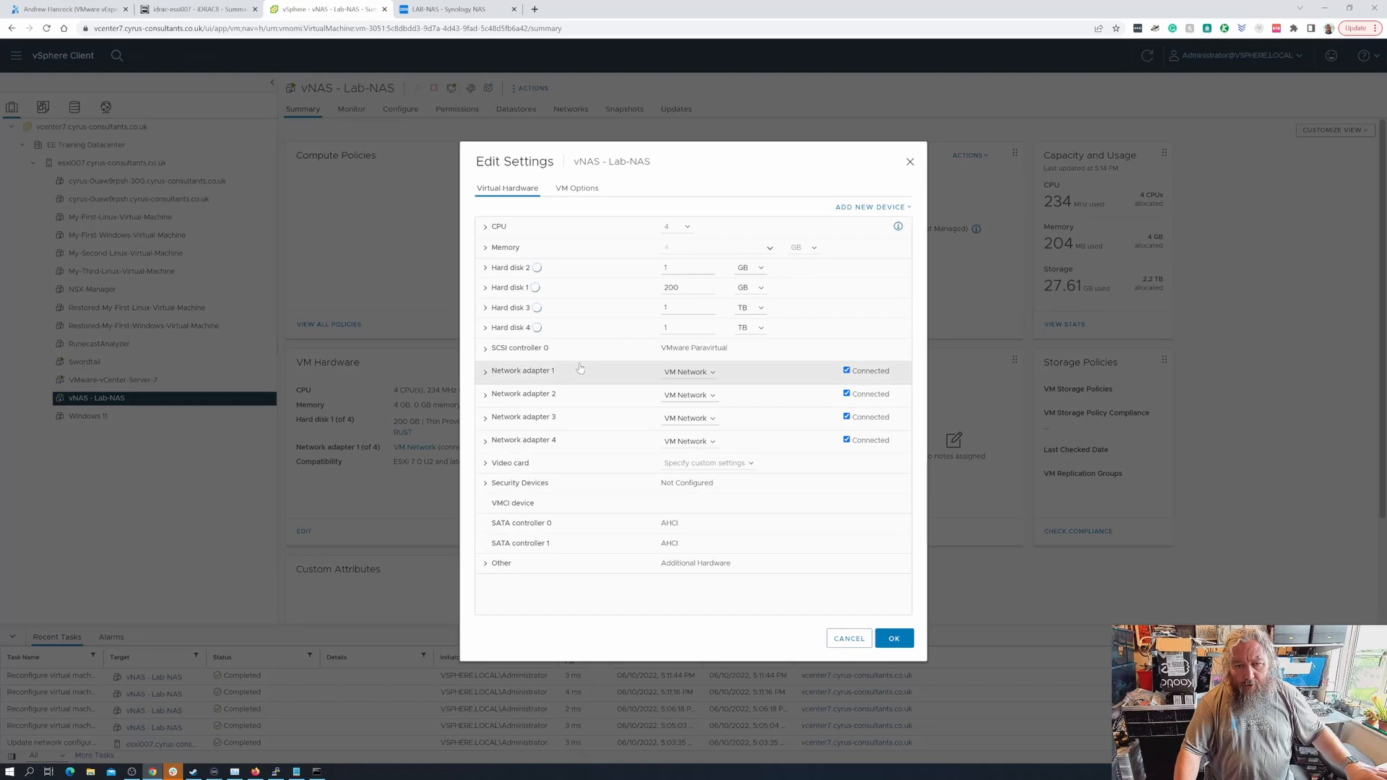
pyautogui.click(715, 372)
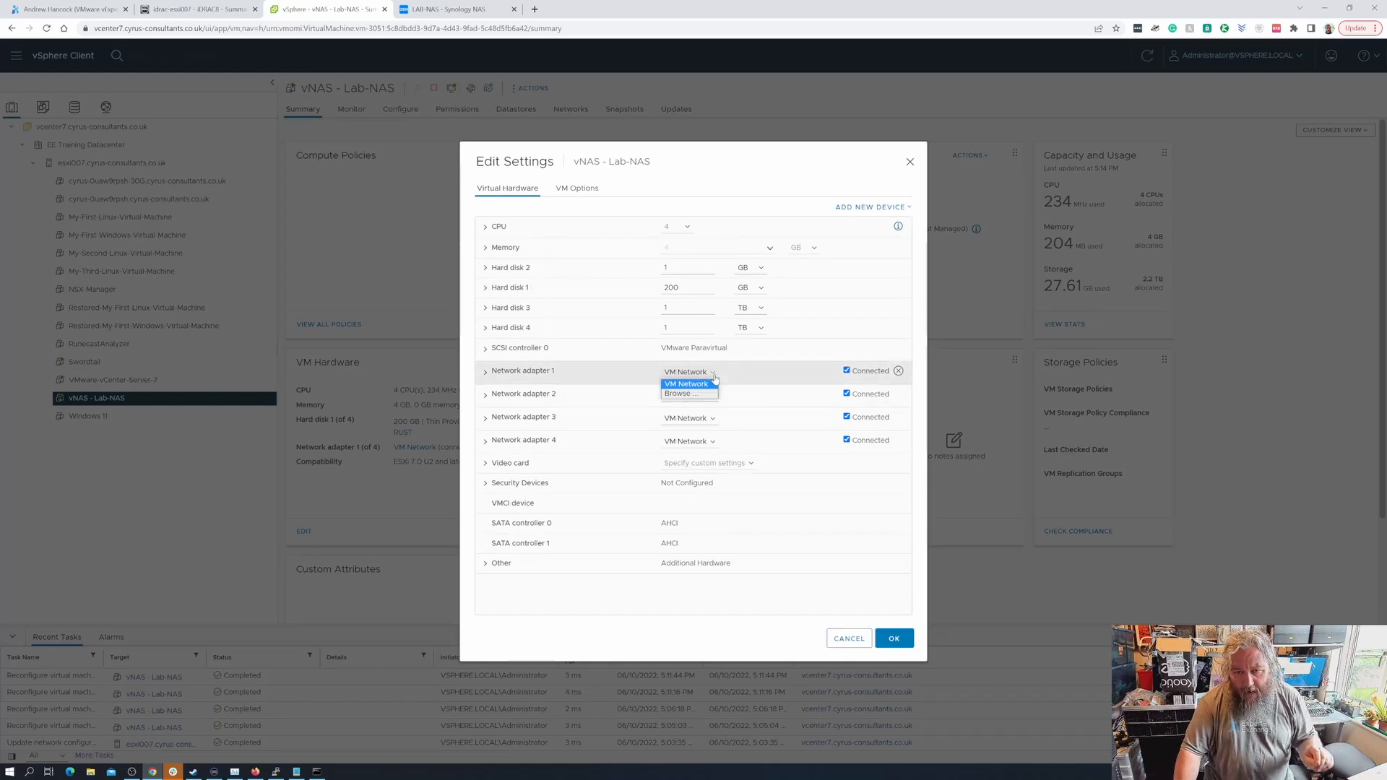
pyautogui.click(694, 395)
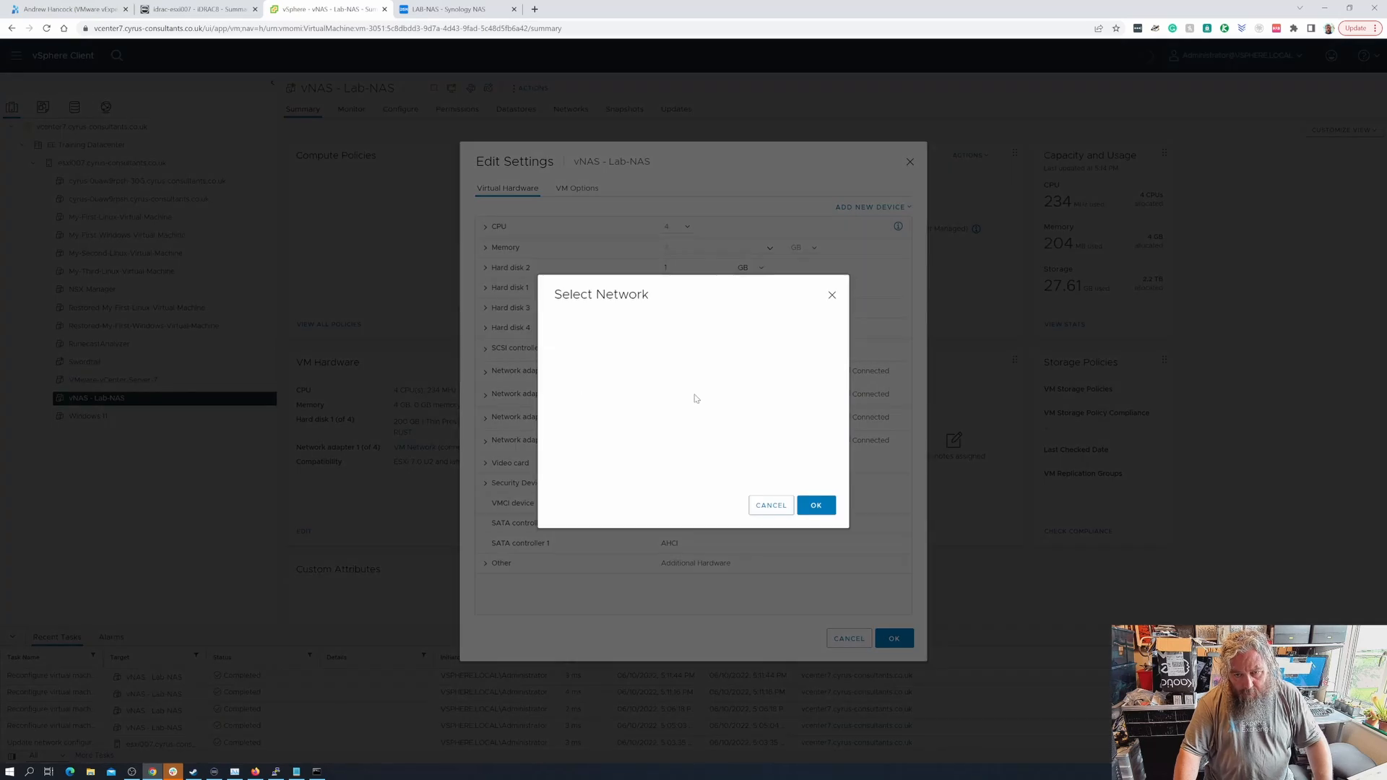
pyautogui.click(605, 361)
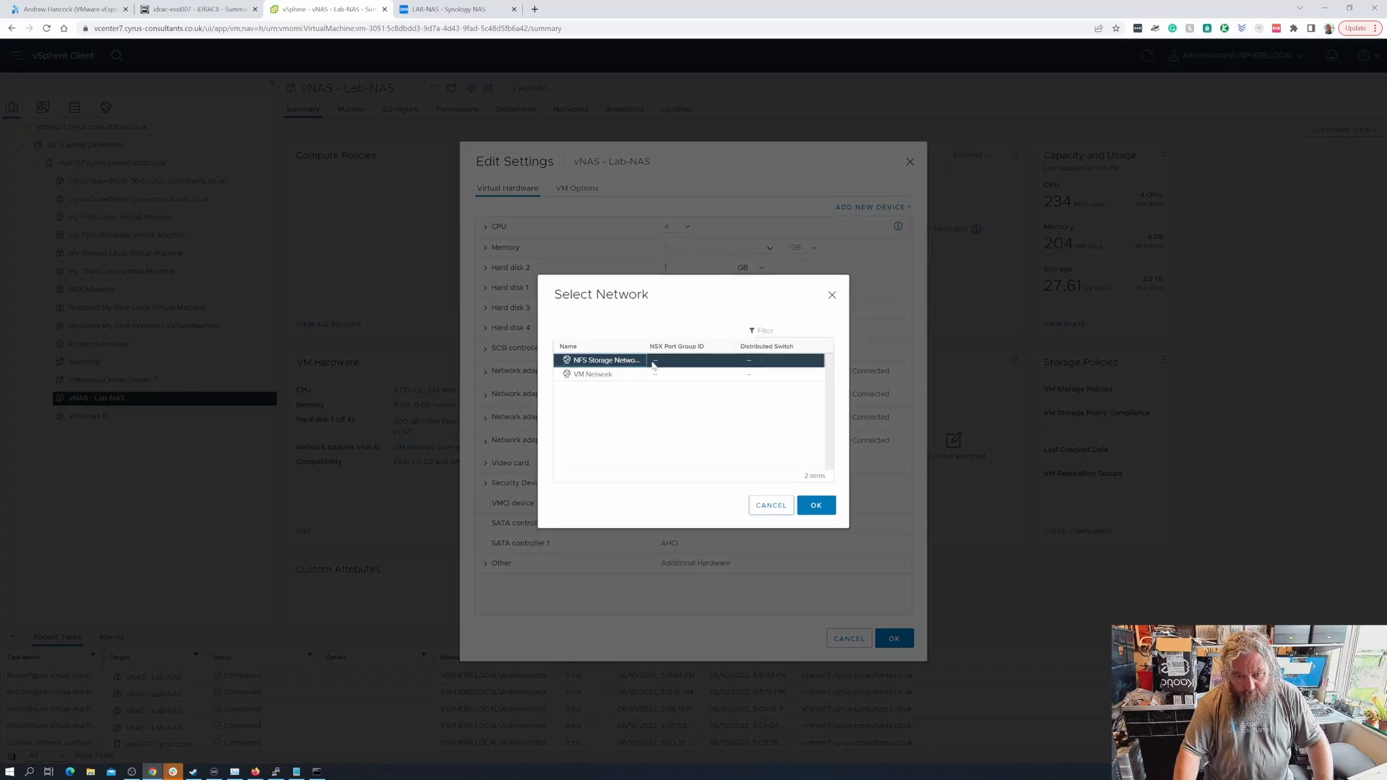
pyautogui.click(816, 505)
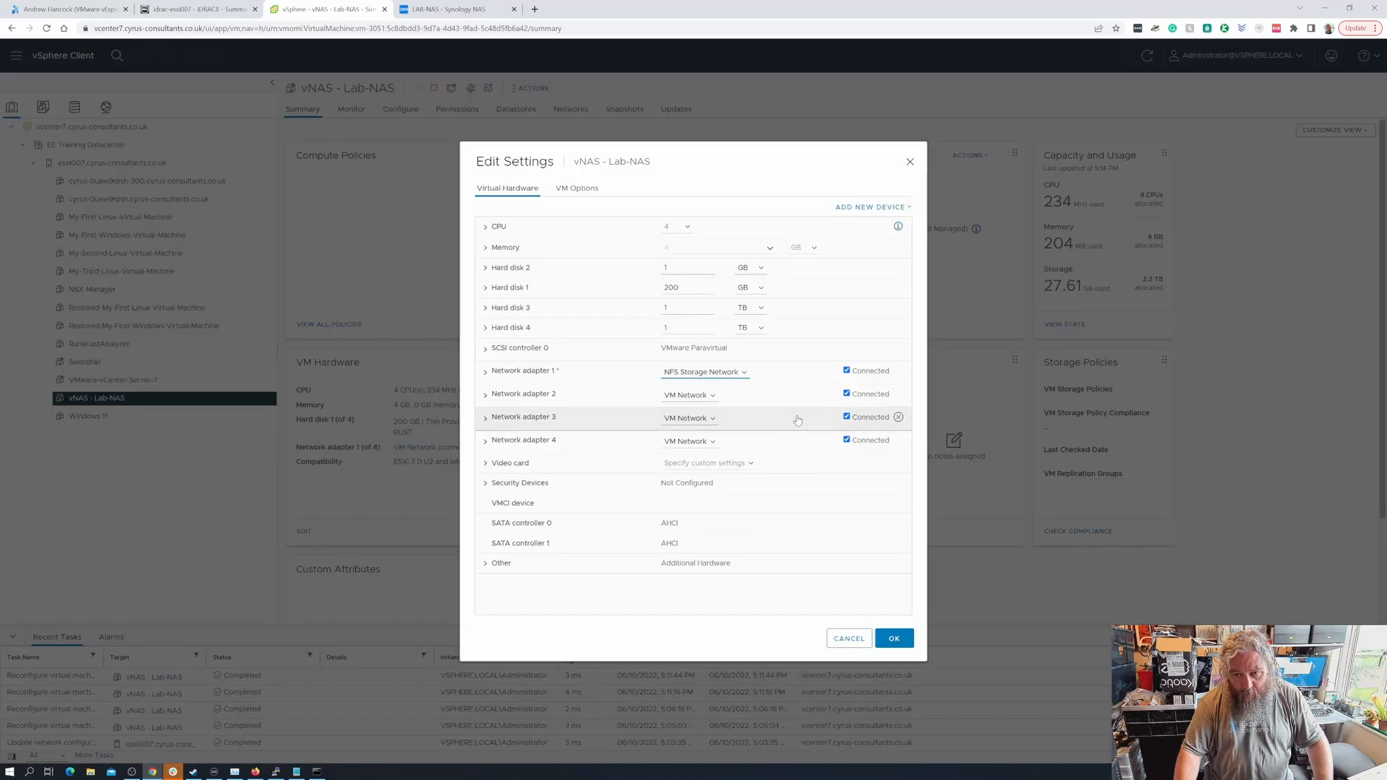
pyautogui.click(895, 639)
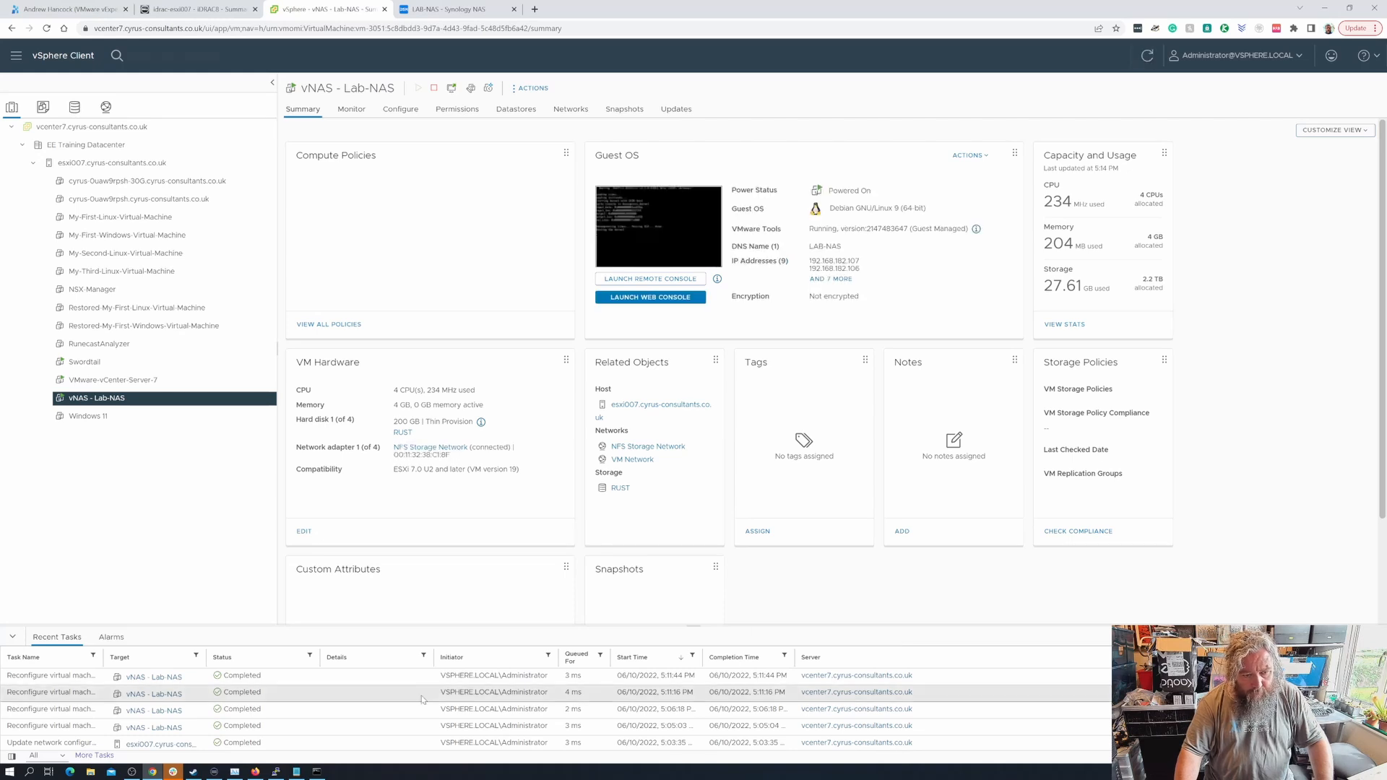
# - Rerun the vmkping to 10.10.1.200 through vmk0 instead of vmk2
pyautogui.click(274, 771)
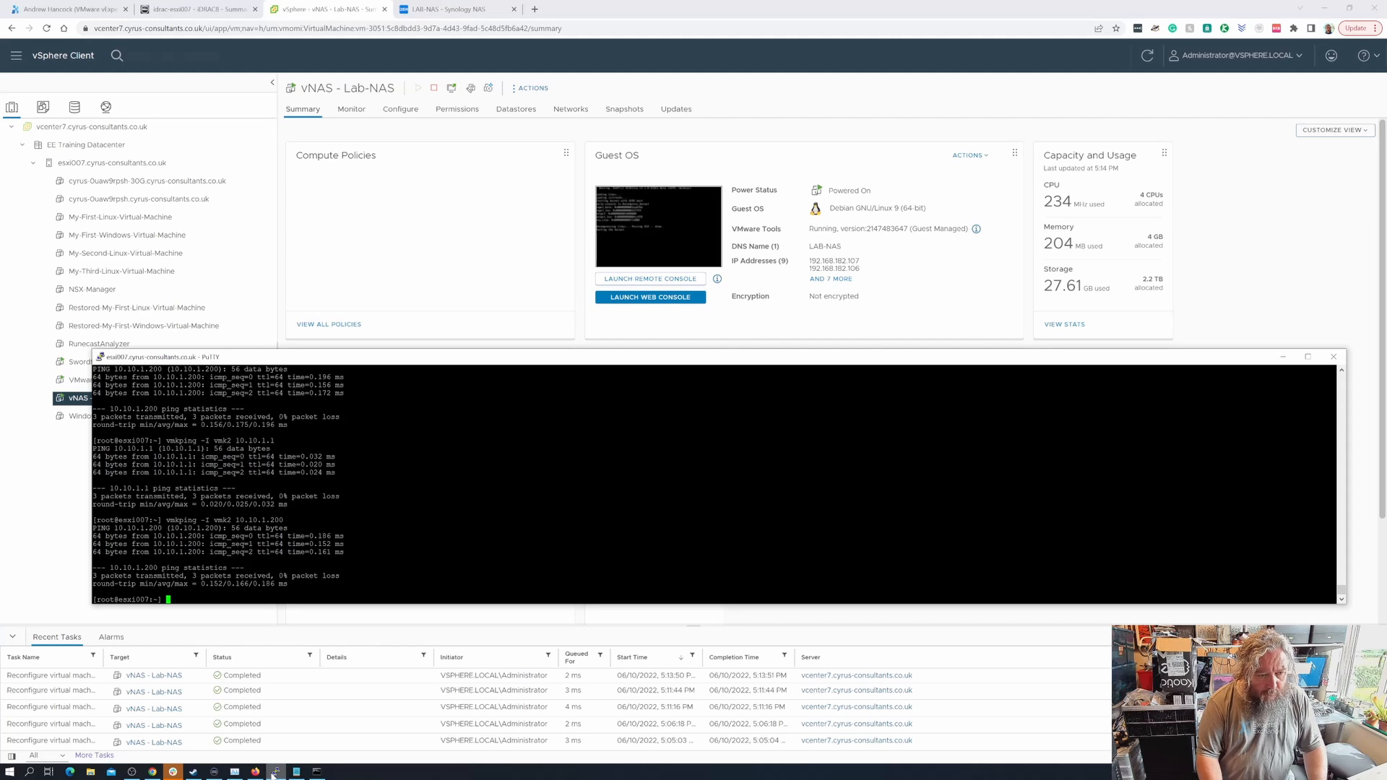
pyautogui.press('Up')
pyautogui.press('Left')
pyautogui.press('Left')
pyautogui.press('Left')
pyautogui.press('Left')
pyautogui.press('Left')
pyautogui.press('Left')
pyautogui.press('Left')
pyautogui.press('Left')
pyautogui.press('Left')
pyautogui.press('Left')
pyautogui.press('Left')
pyautogui.press('Left')
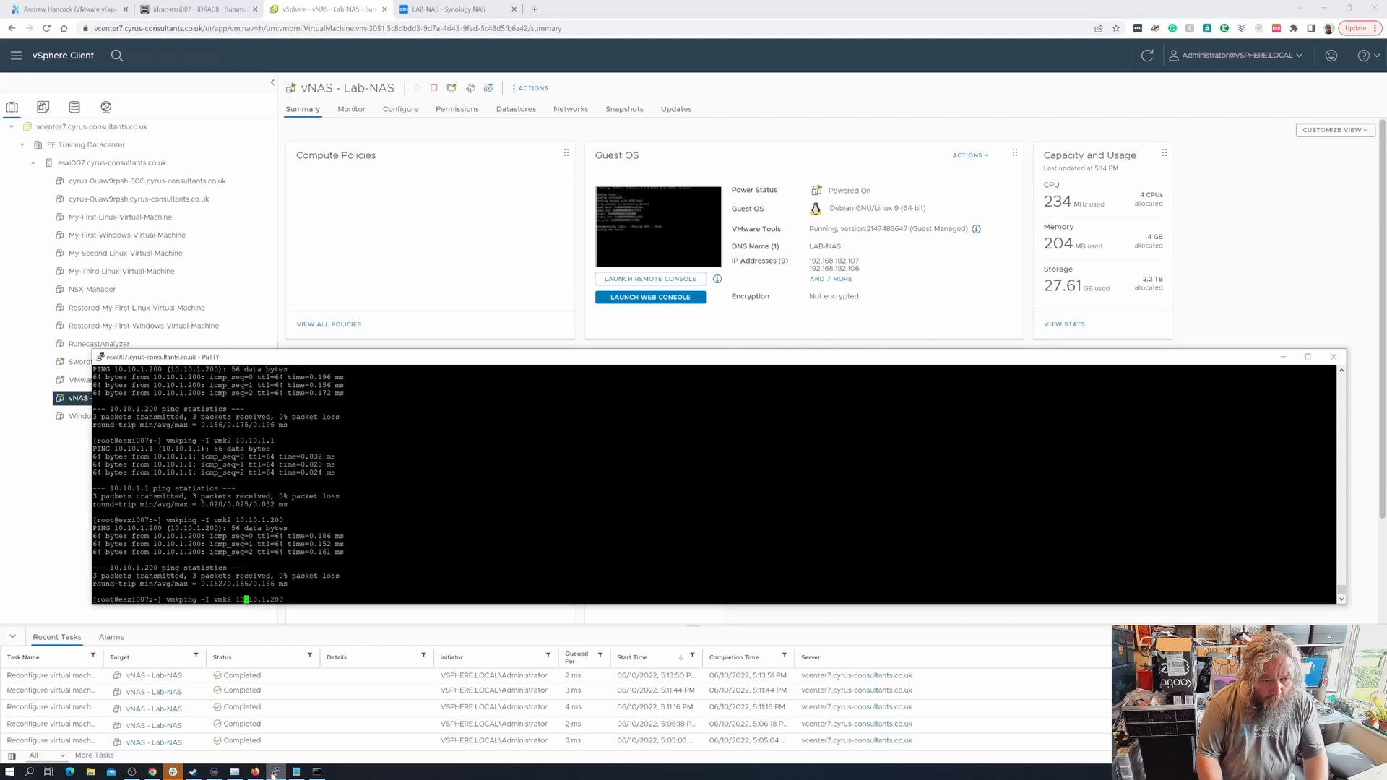
pyautogui.press('BackSpace')
pyautogui.write('0')
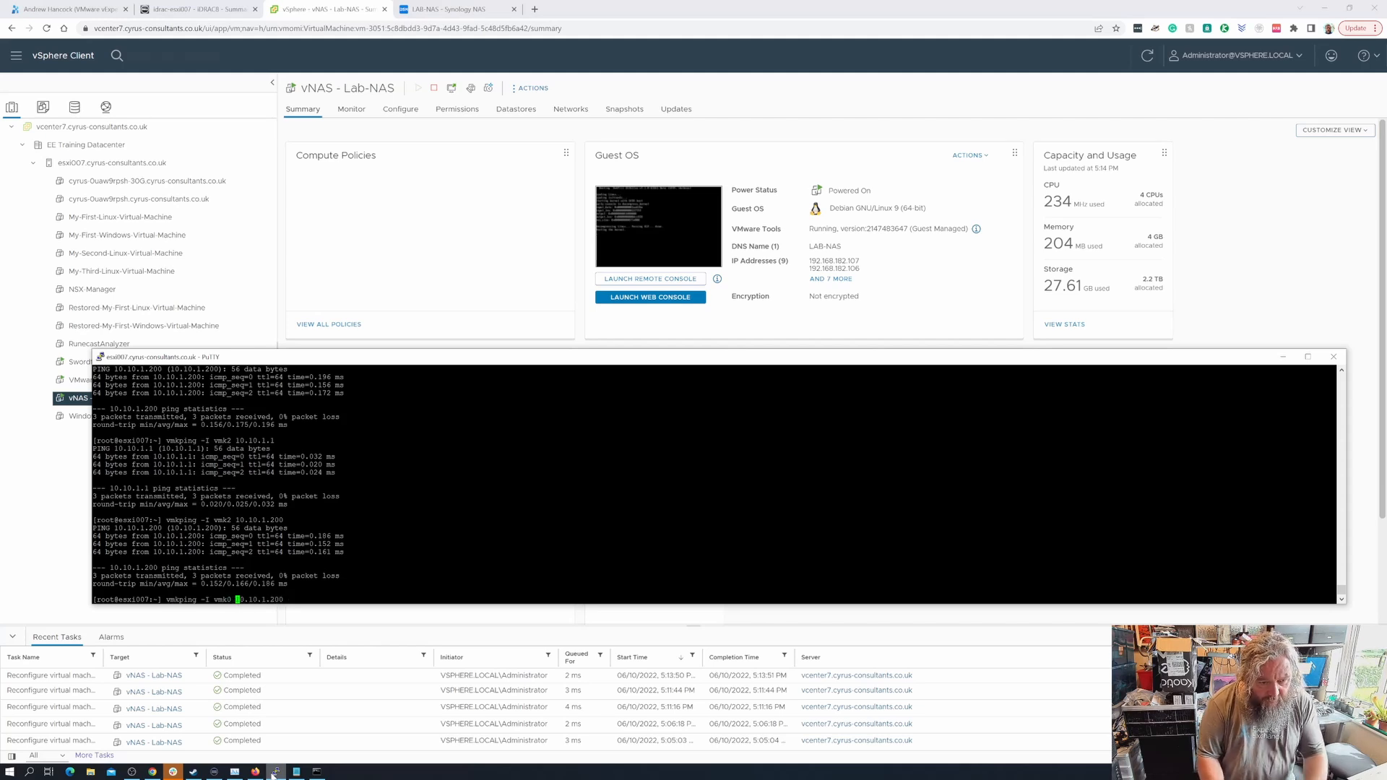
pyautogui.press('Right')
pyautogui.press('Right')
pyautogui.press('Right')
pyautogui.press('Right')
pyautogui.press('Right')
pyautogui.press('Right')
pyautogui.press('Right')
pyautogui.press('Right')
pyautogui.press('Right')
pyautogui.press('Right')
pyautogui.press('Right')
pyautogui.press('Right')
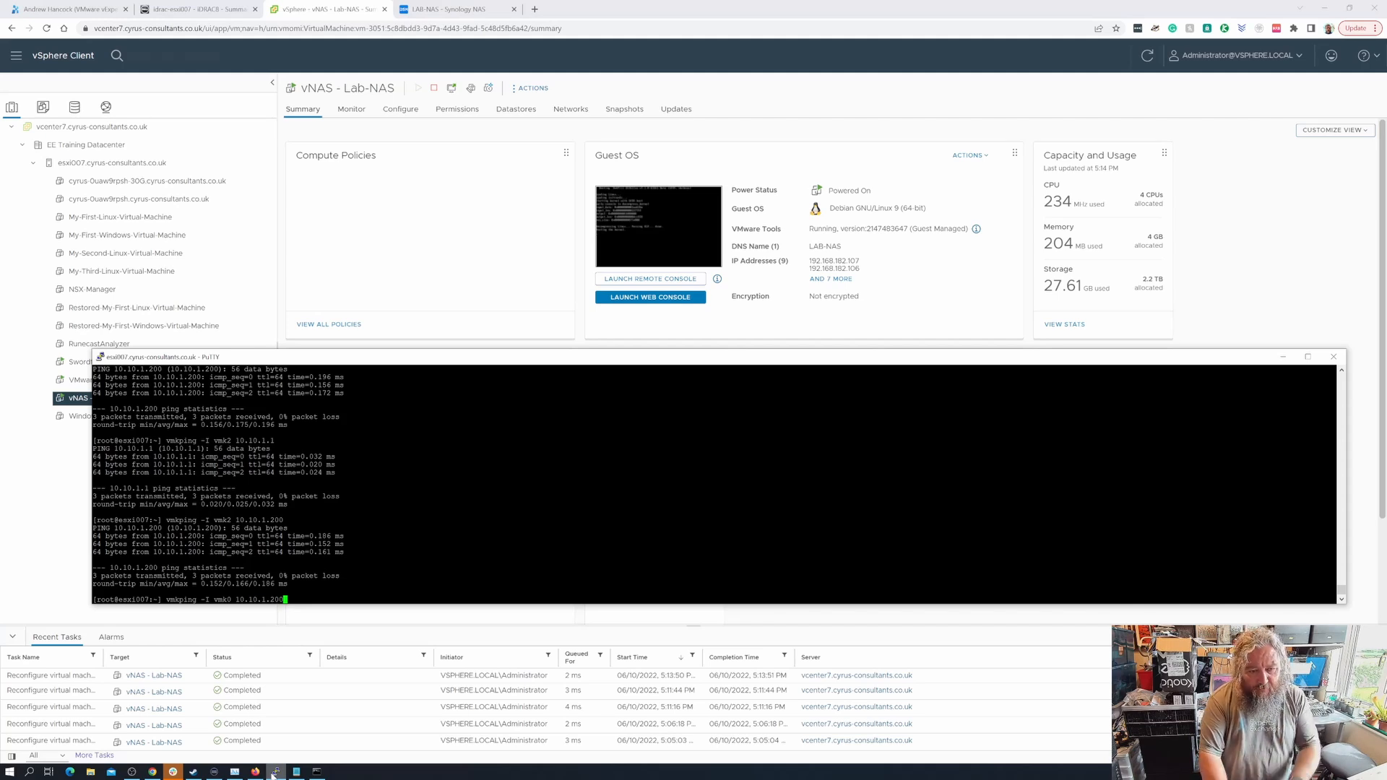
pyautogui.press('Return')
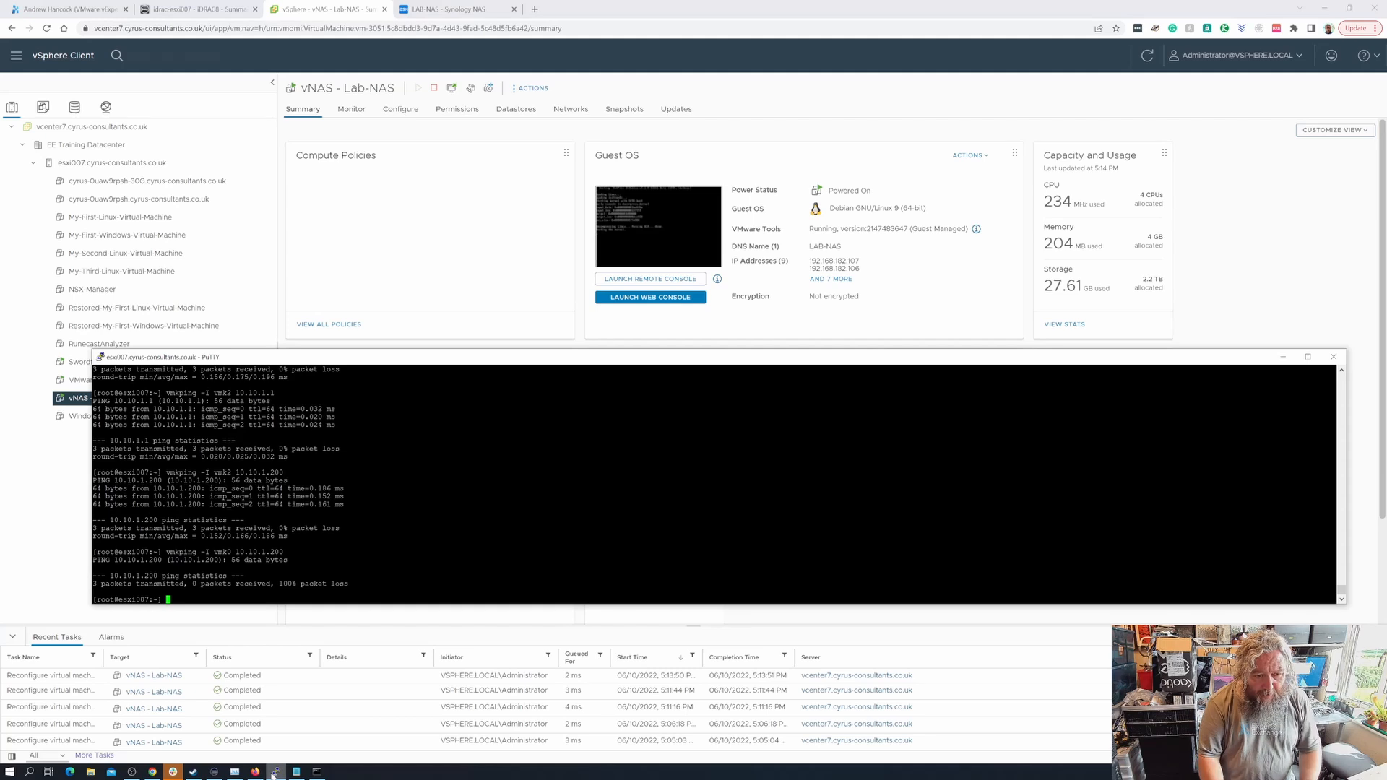
# - Rerun the same vmkping to 10.10.1.200 through vmk1
pyautogui.press('Up')
pyautogui.press('BackSpace')
pyautogui.press('Left')
pyautogui.press('Left')
pyautogui.press('Left')
pyautogui.press('Left')
pyautogui.press('Left')
pyautogui.press('Left')
pyautogui.press('Left')
pyautogui.press('Left')
pyautogui.press('Left')
pyautogui.press('Left')
pyautogui.press('Left')
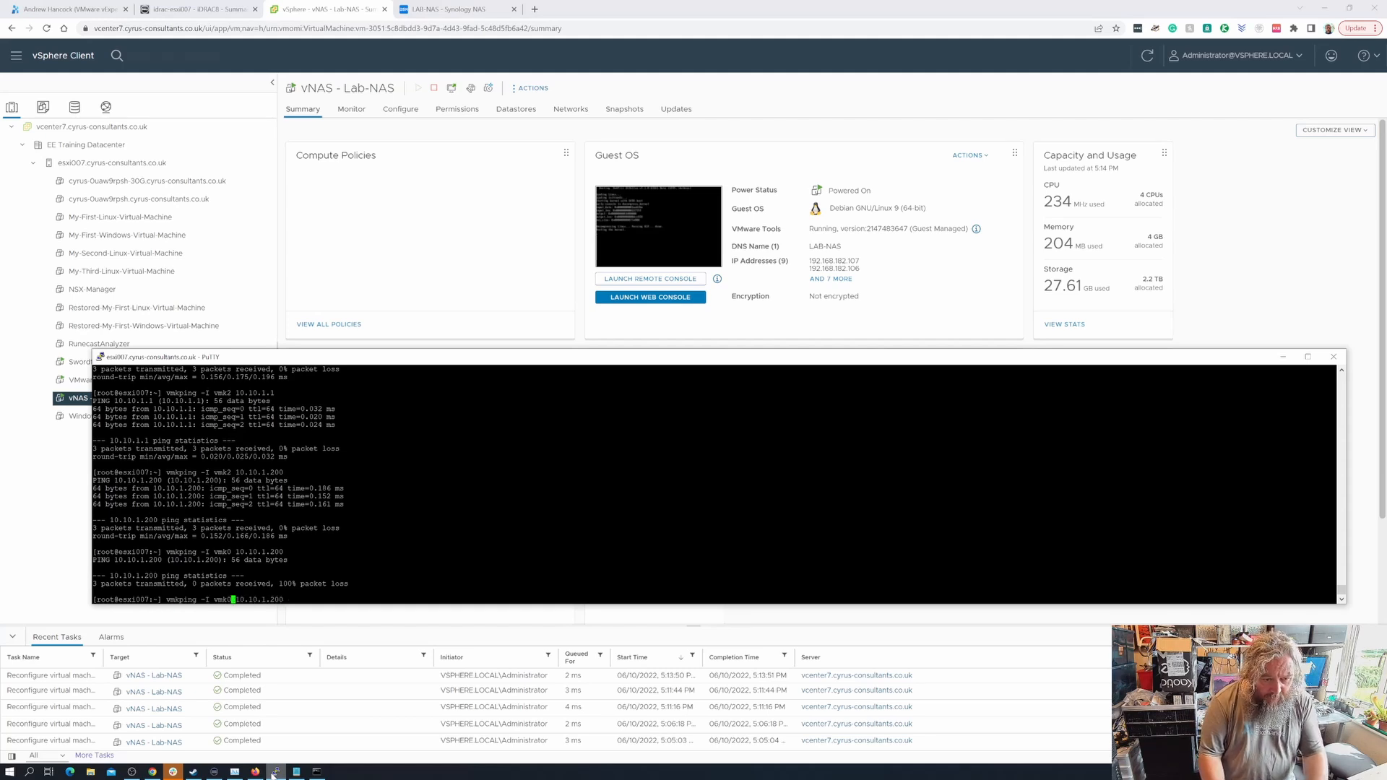
pyautogui.press('BackSpace')
pyautogui.write('1')
pyautogui.press('Return')
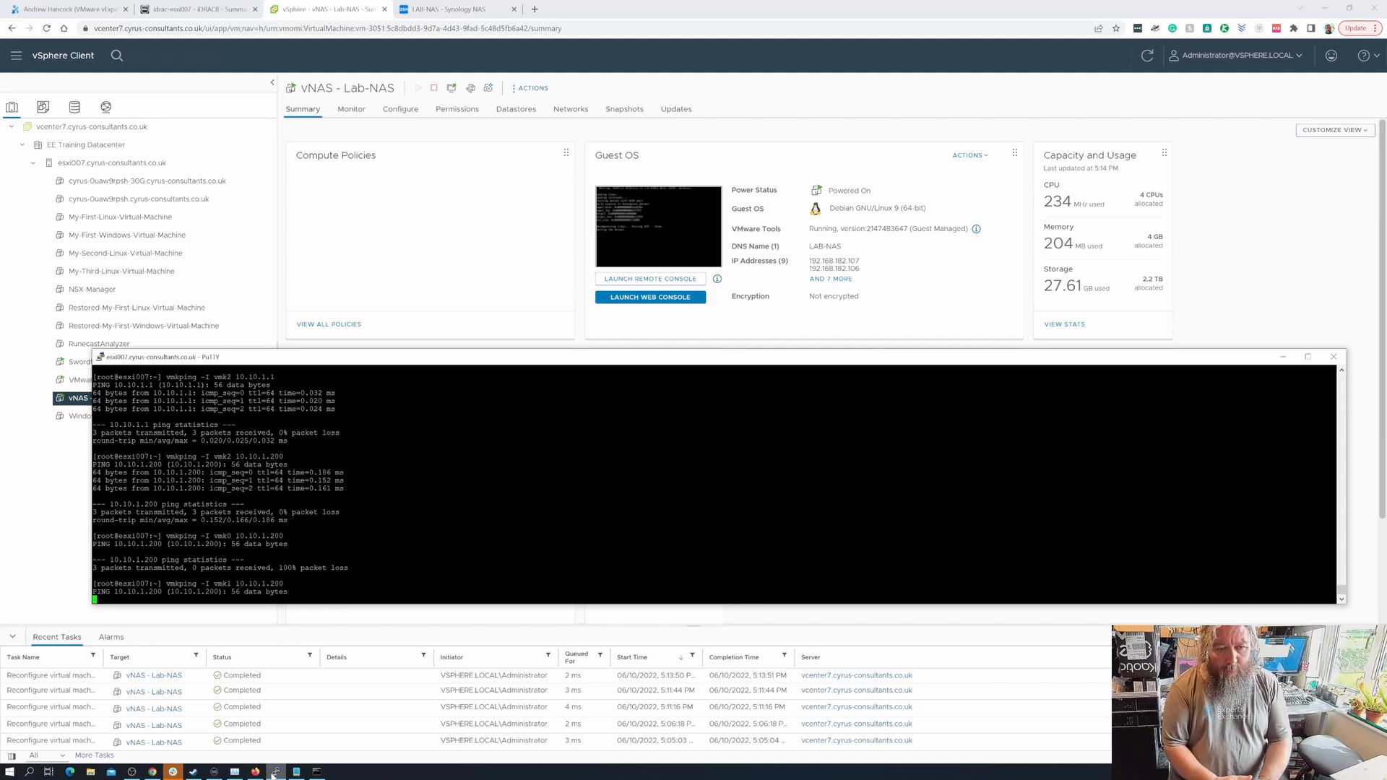
# - Recheck the NFS port groups on esxi007's vSwitch1, then return to the PuTTY shell
pyautogui.click(83, 162)
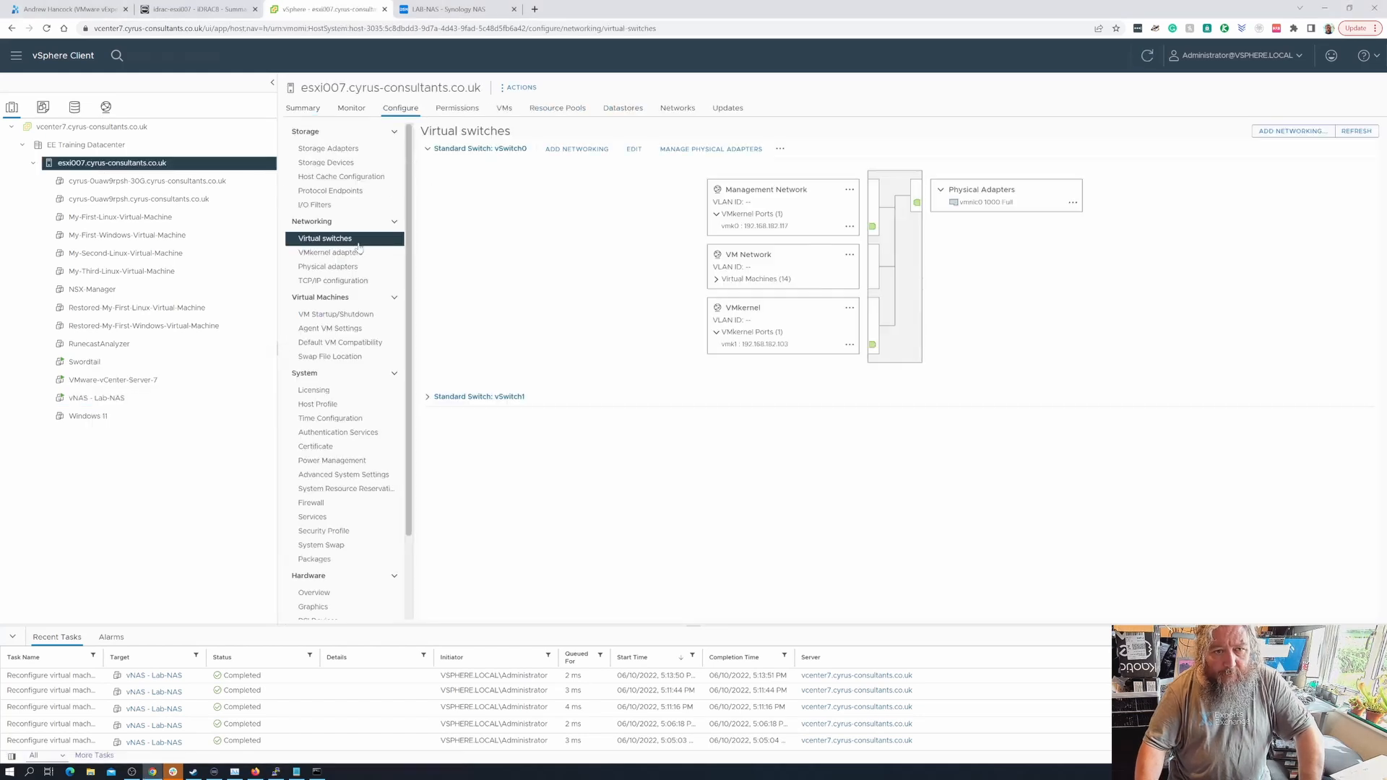
pyautogui.click(428, 399)
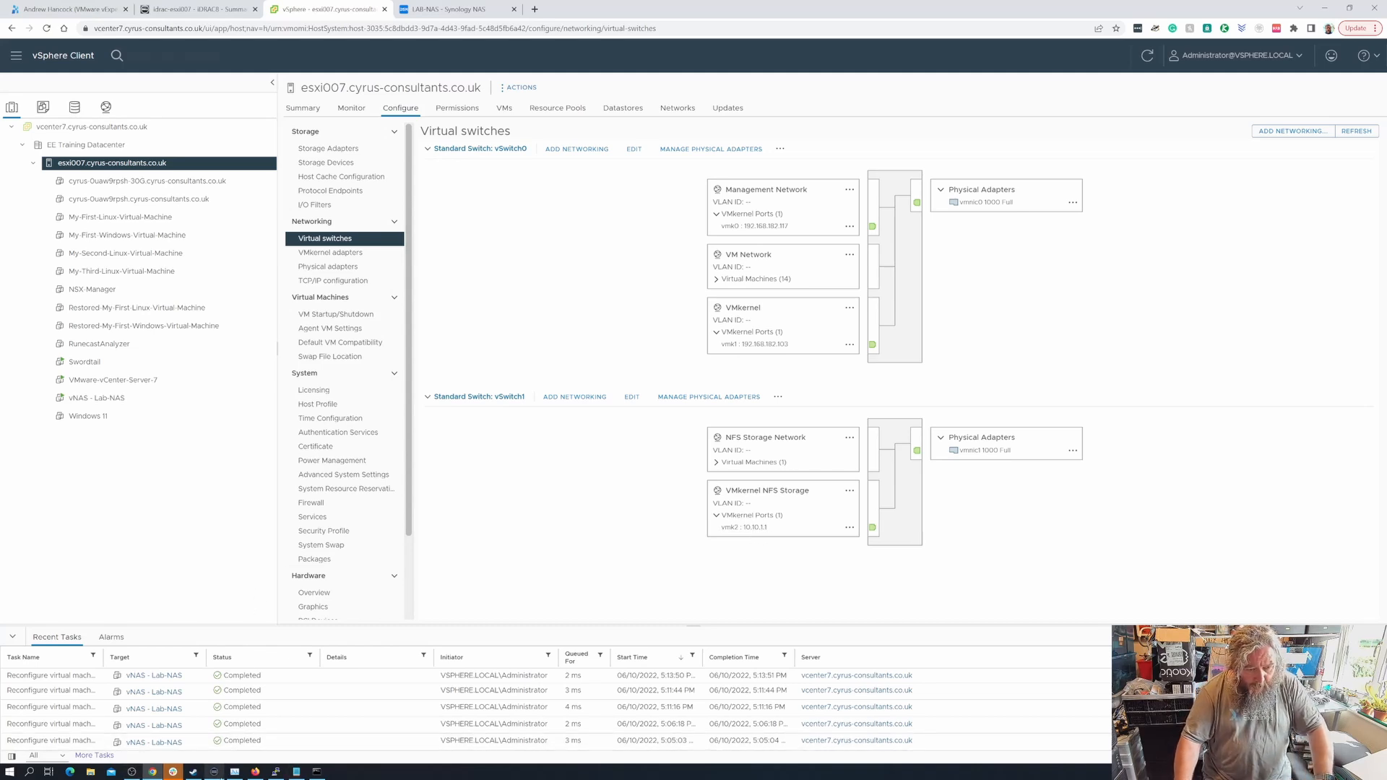
pyautogui.click(276, 772)
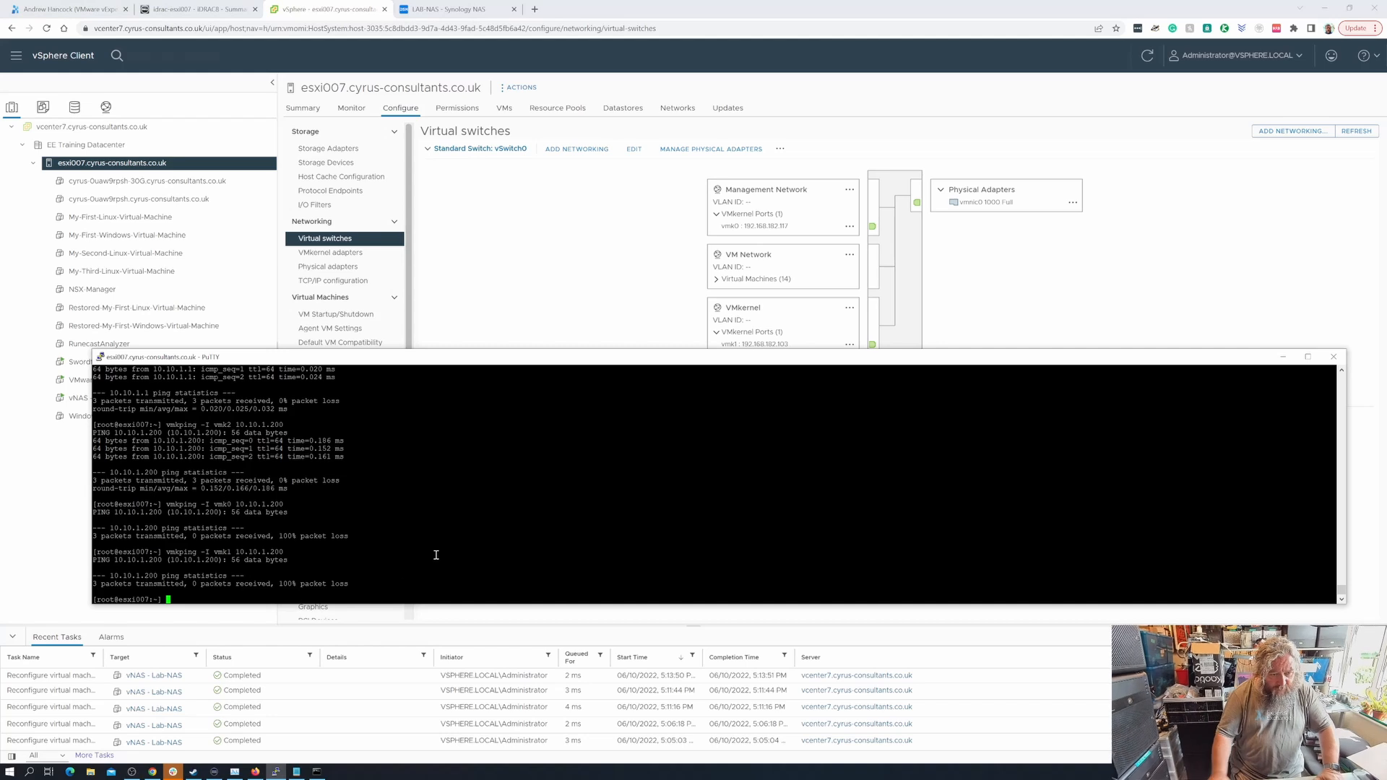
# - Run 'vmkping -I vmk2 10.10.1.200', then a plain 'ping 10.10.1.200' from the host
pyautogui.press('Up')
pyautogui.press('Left')
pyautogui.press('Left')
pyautogui.press('Left')
pyautogui.press('Left')
pyautogui.press('Left')
pyautogui.press('Left')
pyautogui.press('Left')
pyautogui.press('Left')
pyautogui.press('Left')
pyautogui.press('Left')
pyautogui.press('Left')
pyautogui.press('Left')
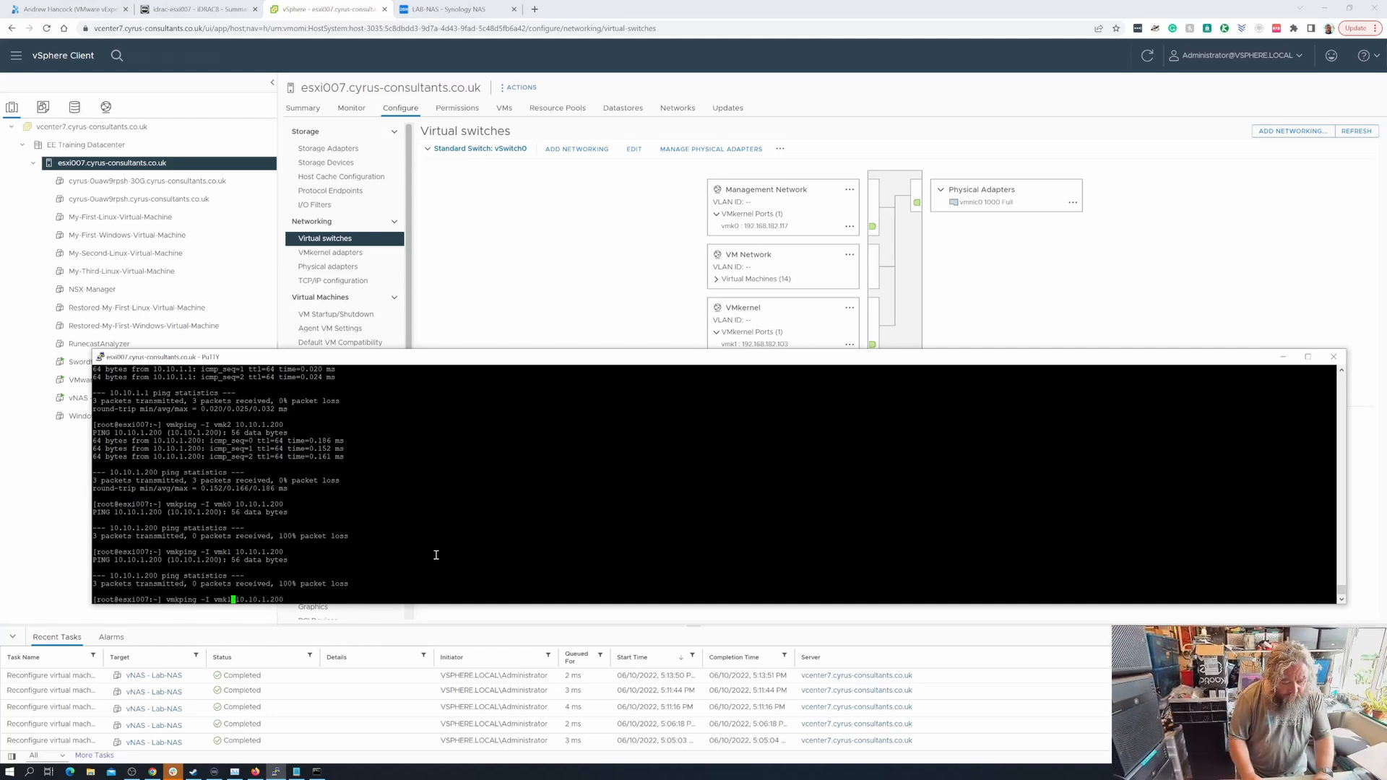
pyautogui.press('Right')
pyautogui.press('Right')
pyautogui.press('Right')
pyautogui.press('Right')
pyautogui.press('Right')
pyautogui.press('Right')
pyautogui.press('Right')
pyautogui.press('Right')
pyautogui.press('Right')
pyautogui.press('Right')
pyautogui.press('Right')
pyautogui.press('Right')
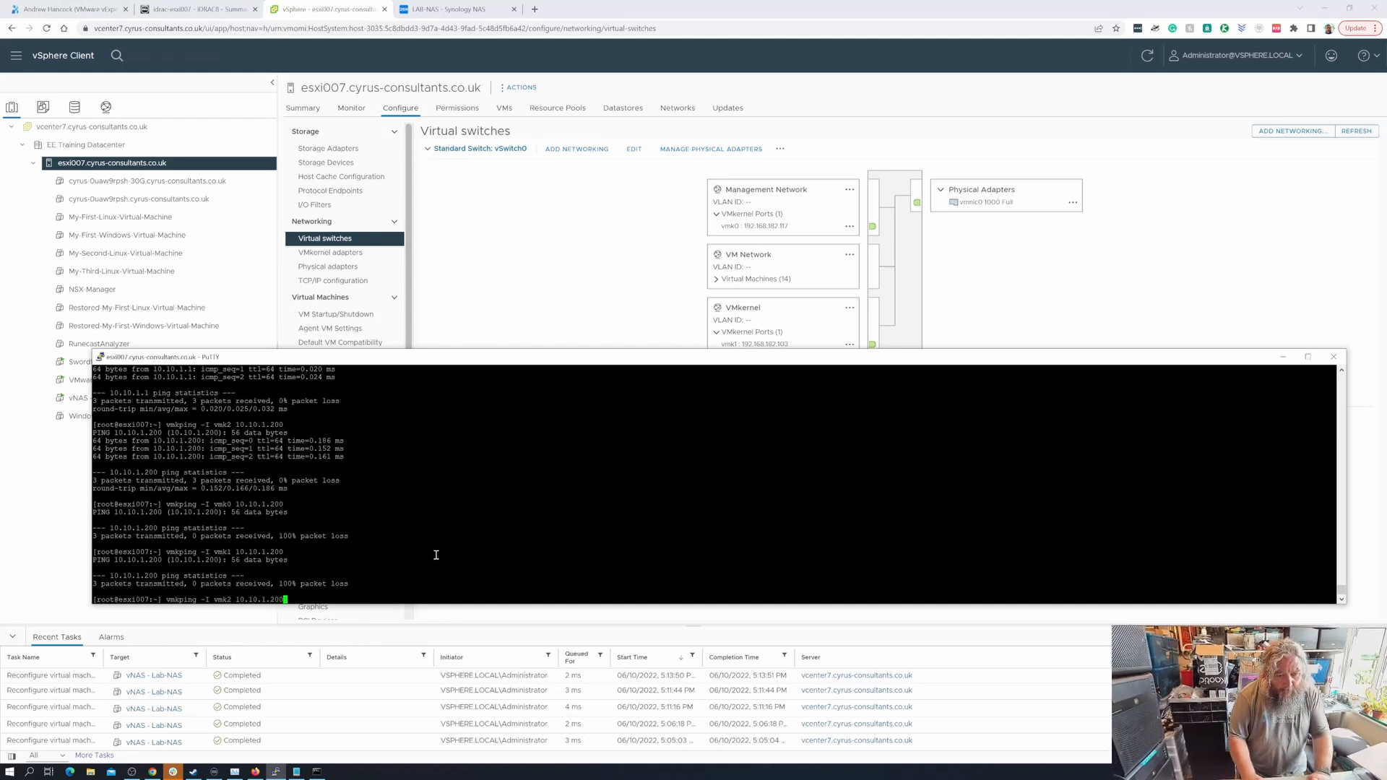
pyautogui.press('Return')
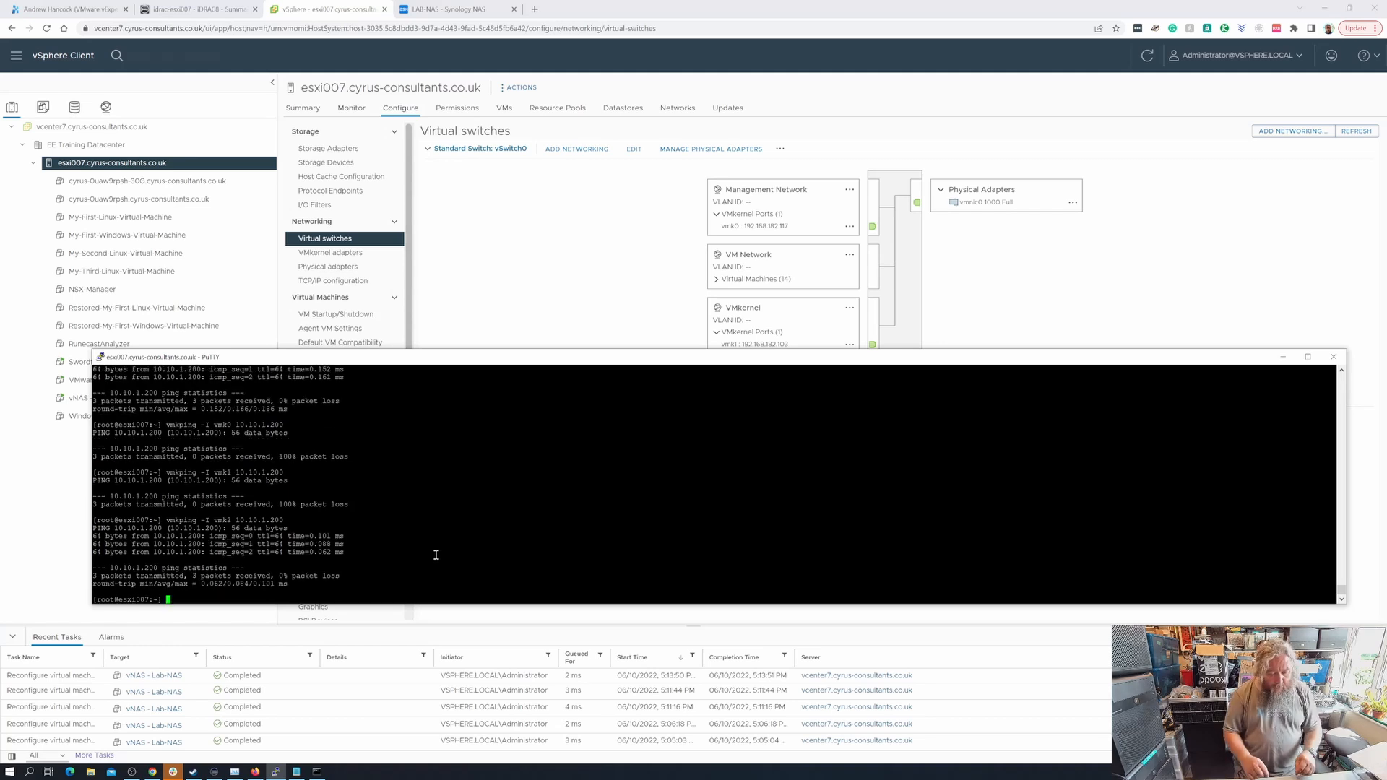
pyautogui.write('ping 10.')
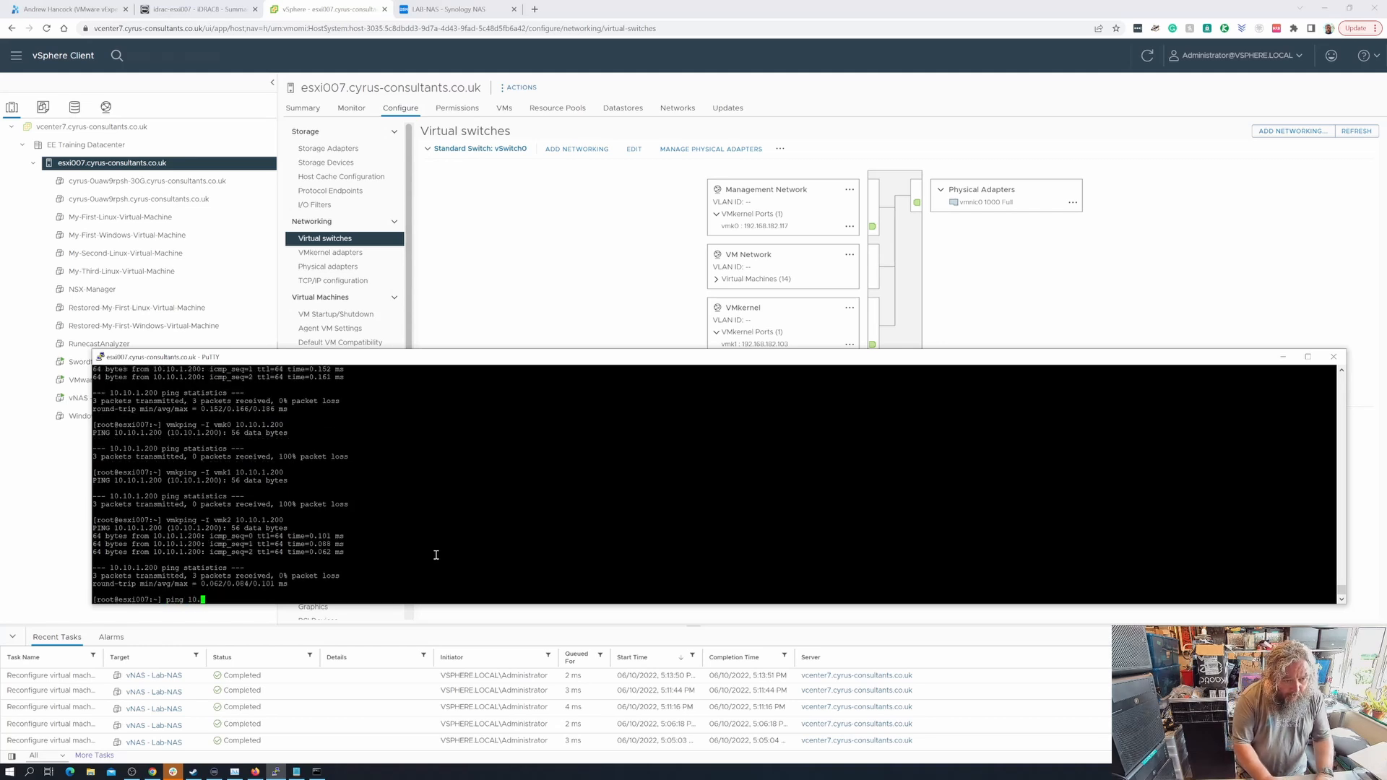
pyautogui.write('10.1.200')
pyautogui.press('Return')
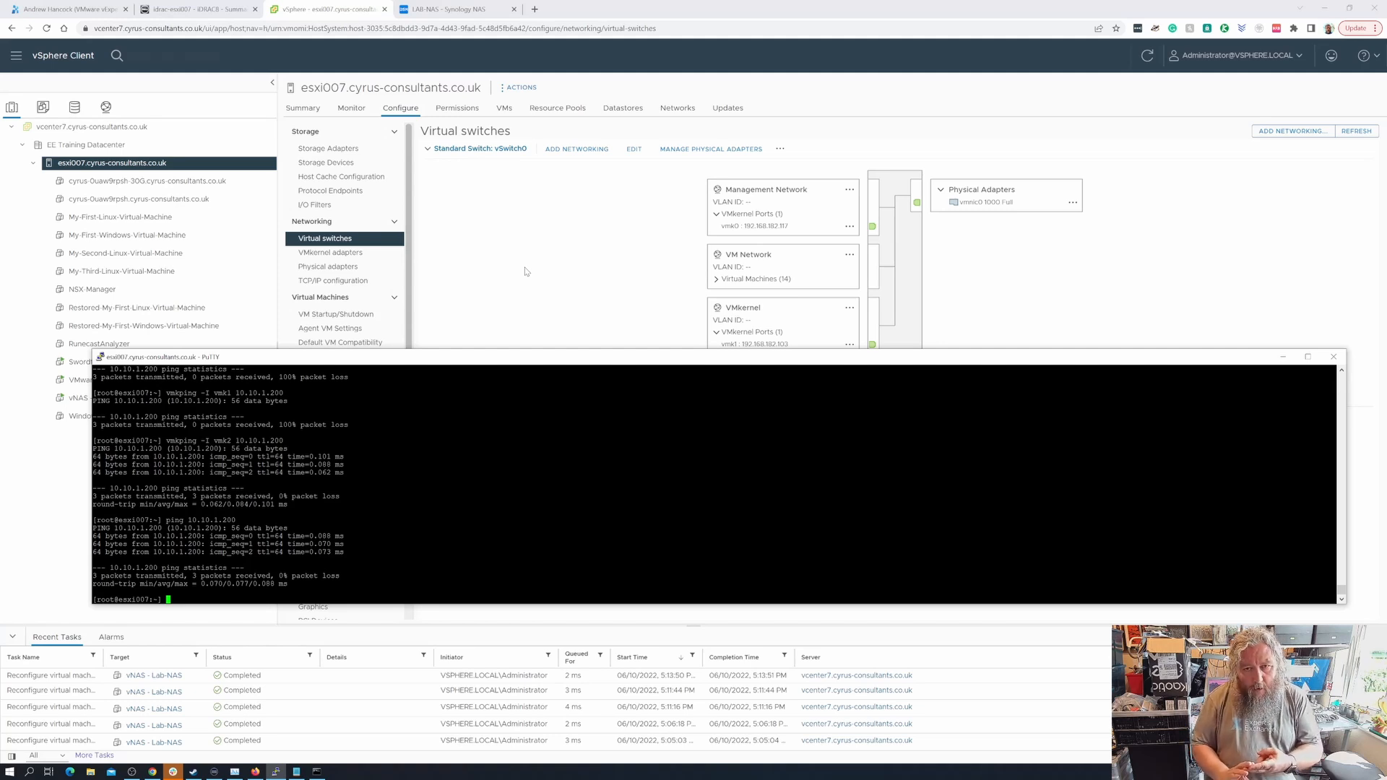
# - Check LAN 1's static 10.10.1.200 address in Synology DSM, then return to esxi007's vSwitch view
pyautogui.click(445, 9)
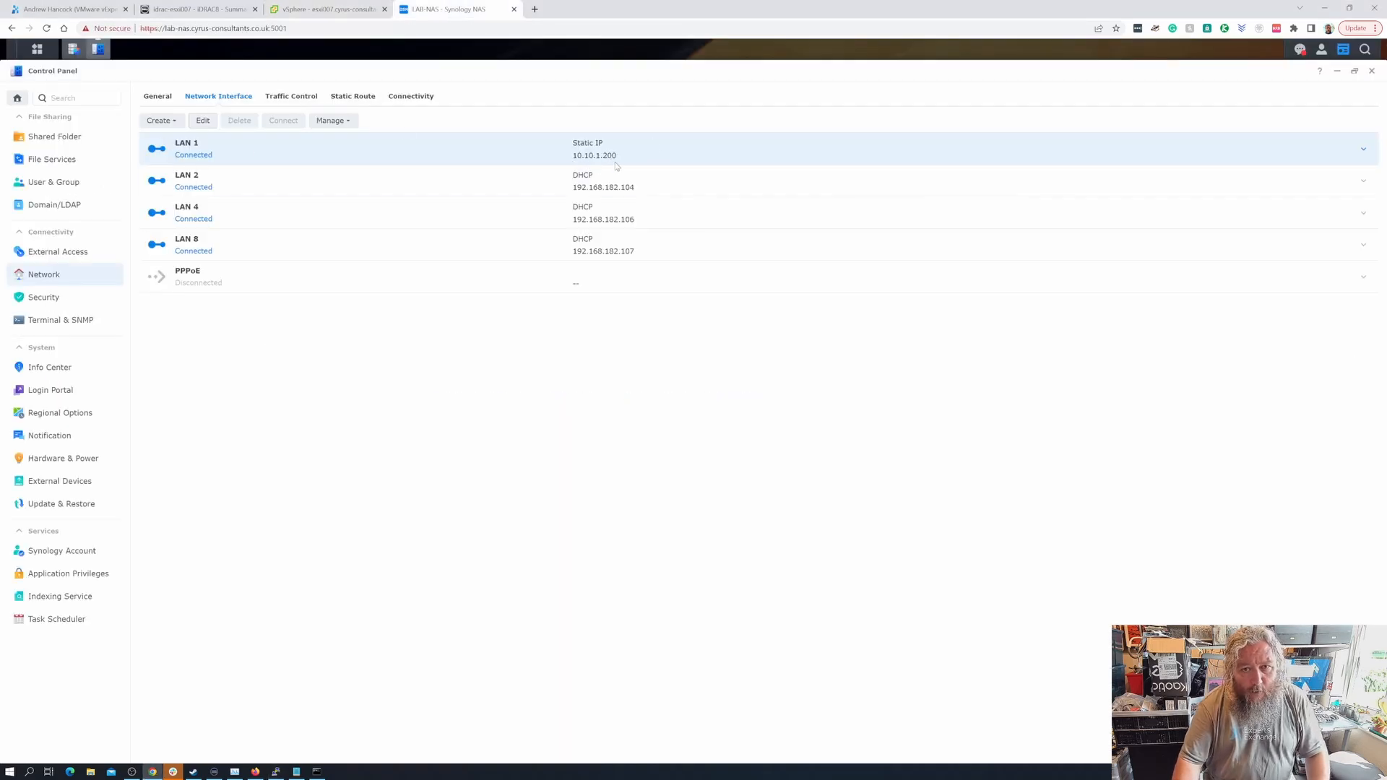
pyautogui.click(332, 12)
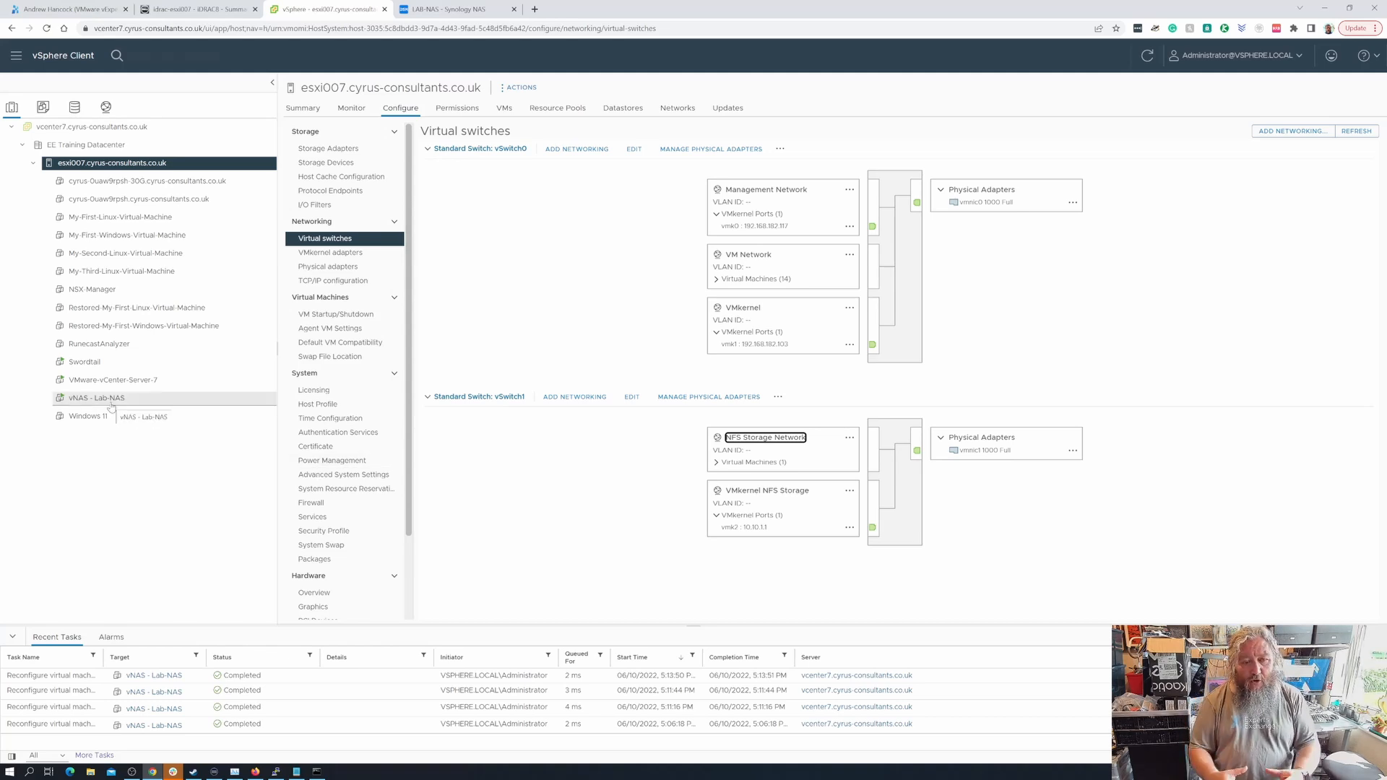
# - Rerun the vmk2 vmkping to 10.10.1.200, then again with 9000-byte packets (-s 9000)
pyautogui.click(276, 772)
pyautogui.press('Up')
pyautogui.press('Up')
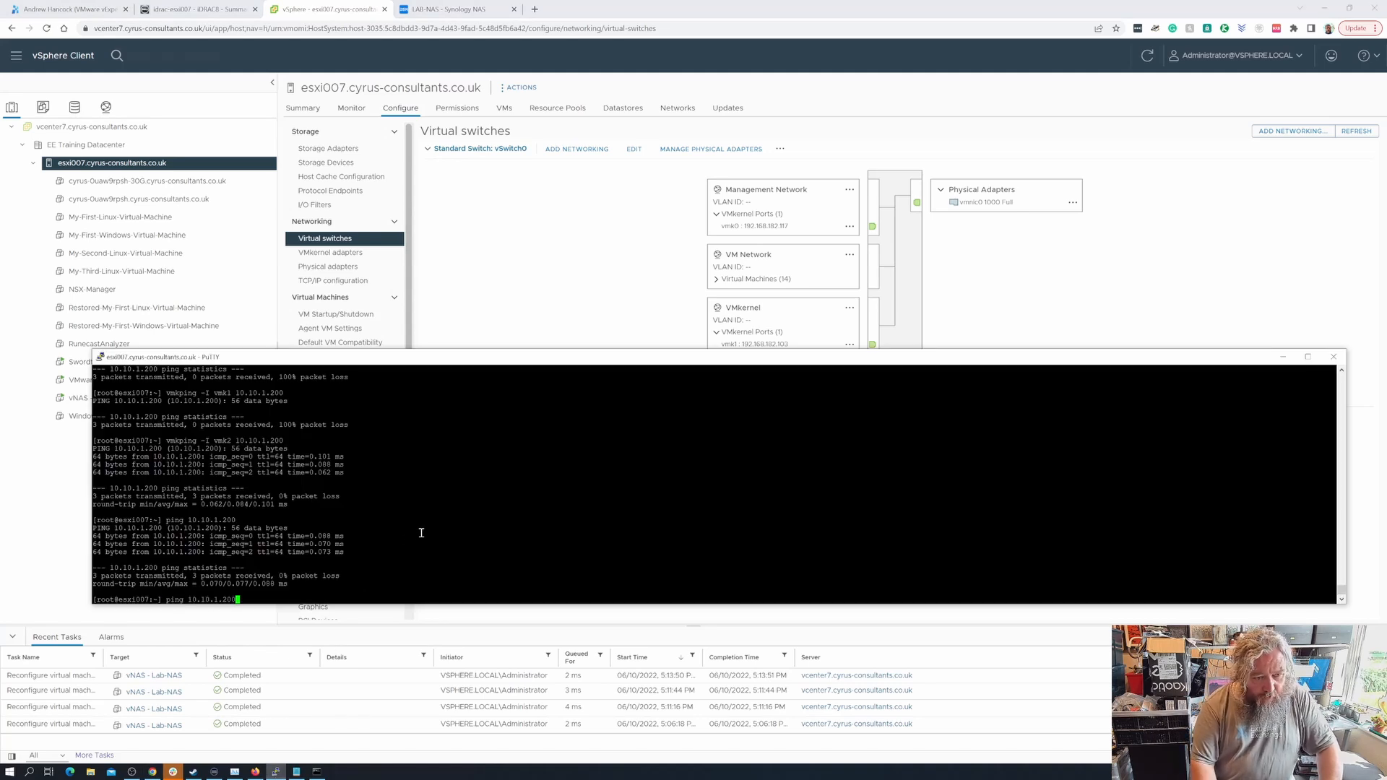
pyautogui.press('Return')
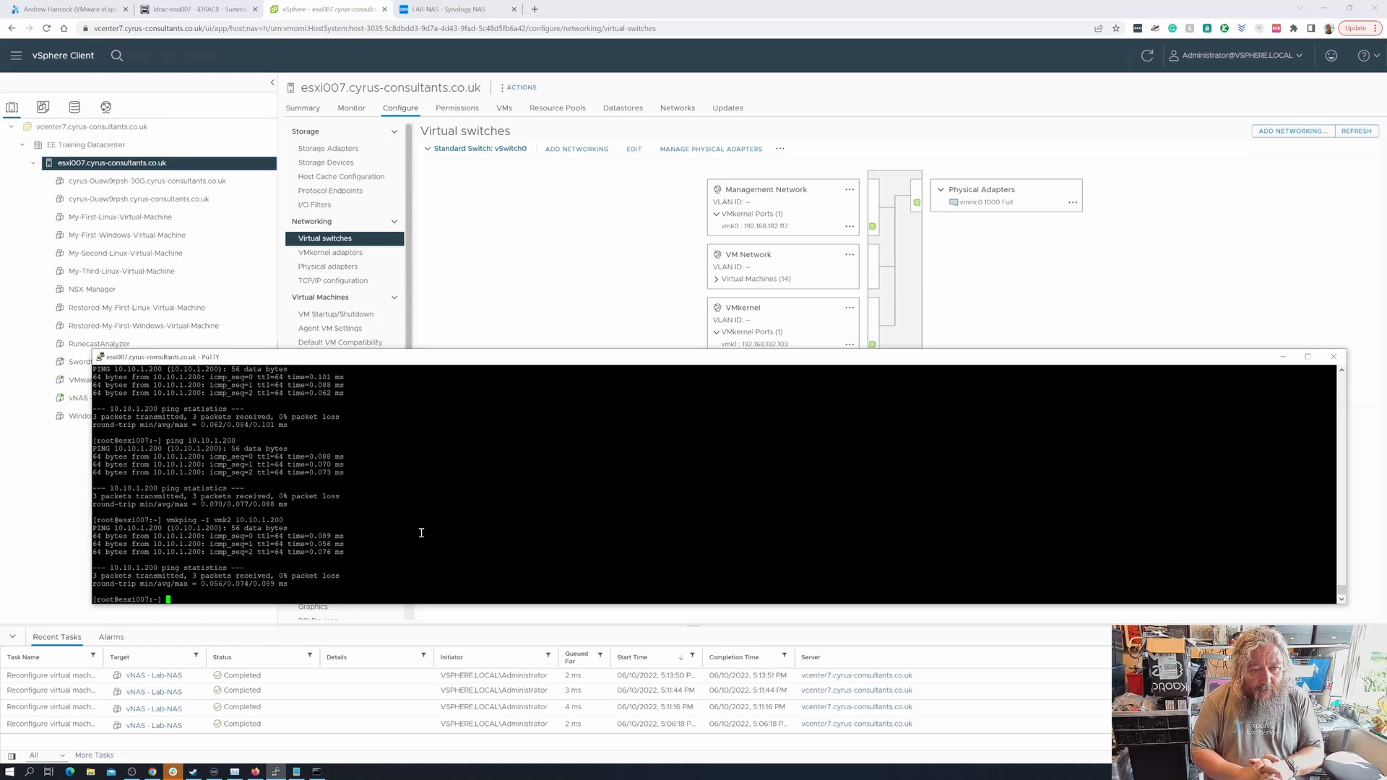
pyautogui.press('Up')
pyautogui.write('-s')
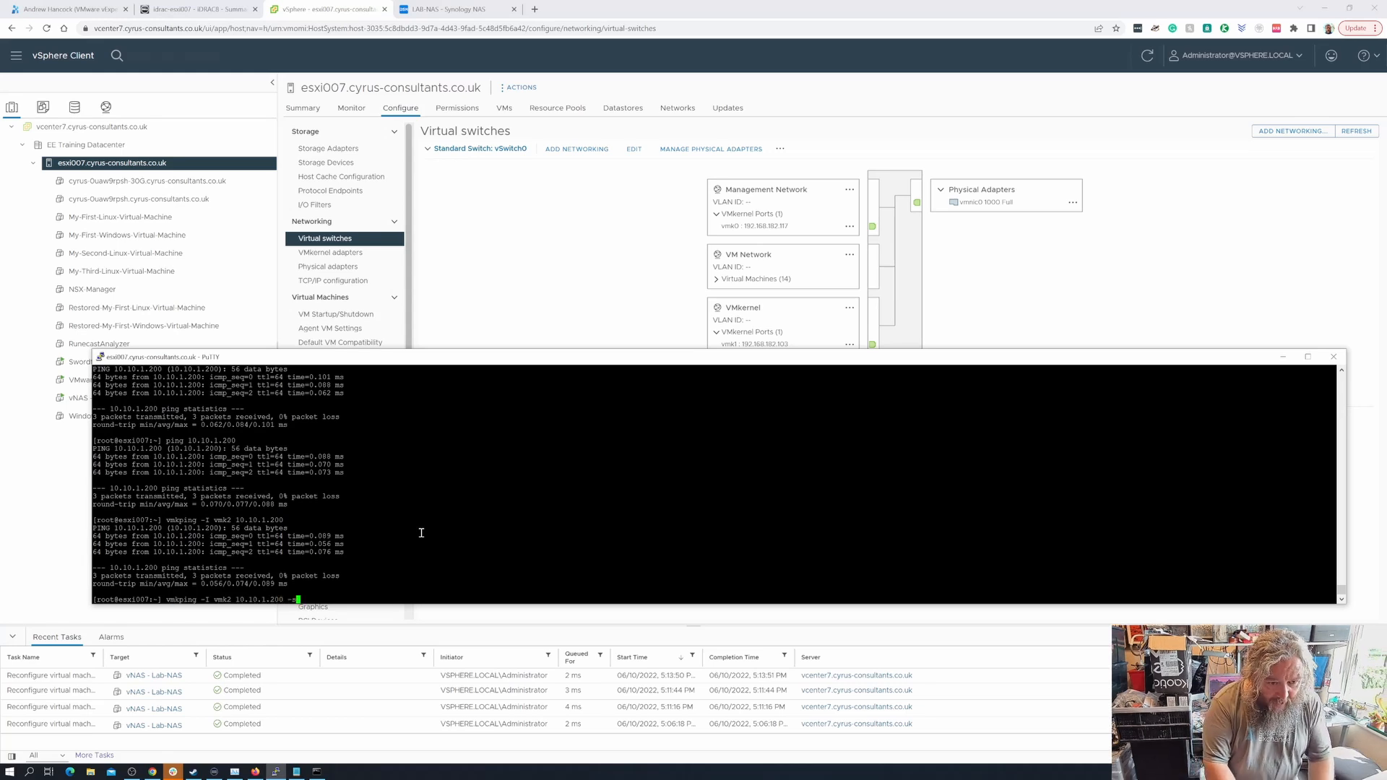
pyautogui.write(' 900')
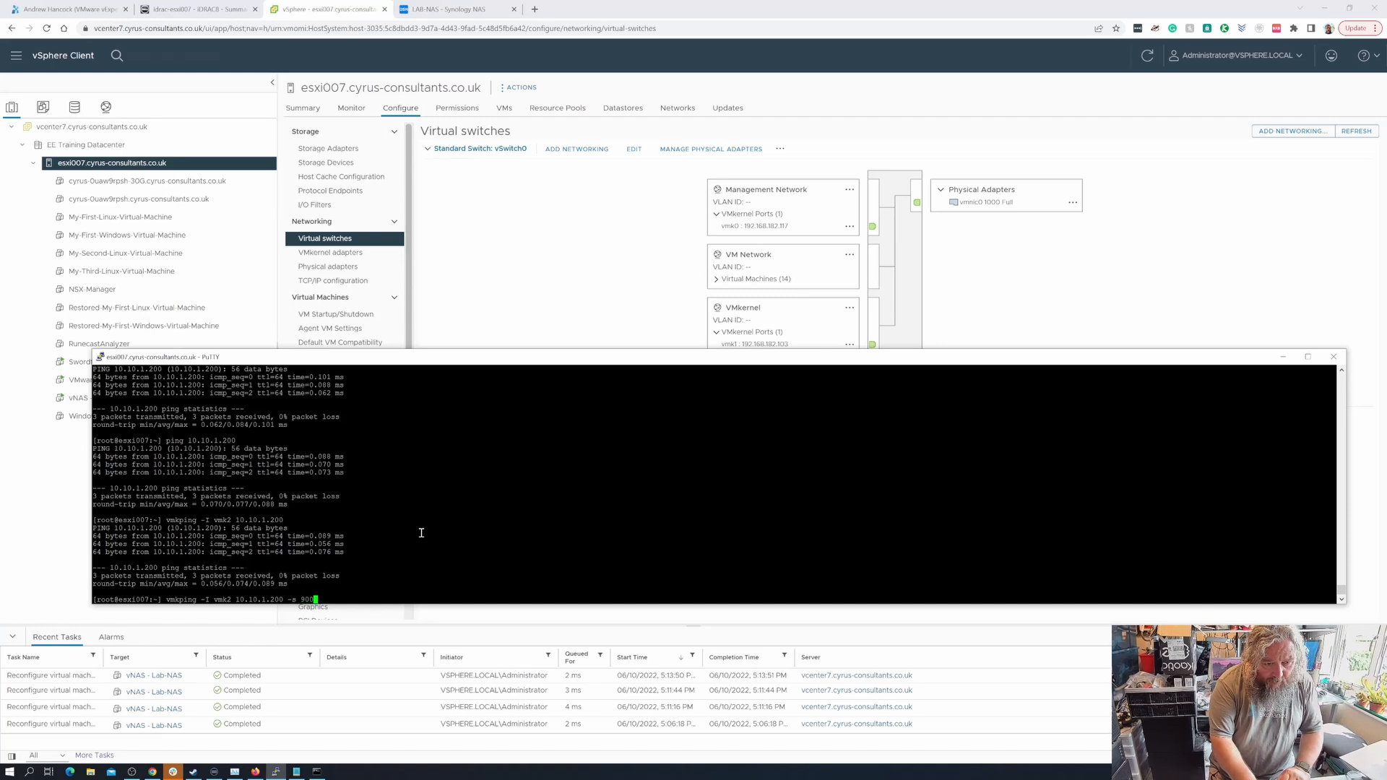
pyautogui.write('0')
pyautogui.press('Return')
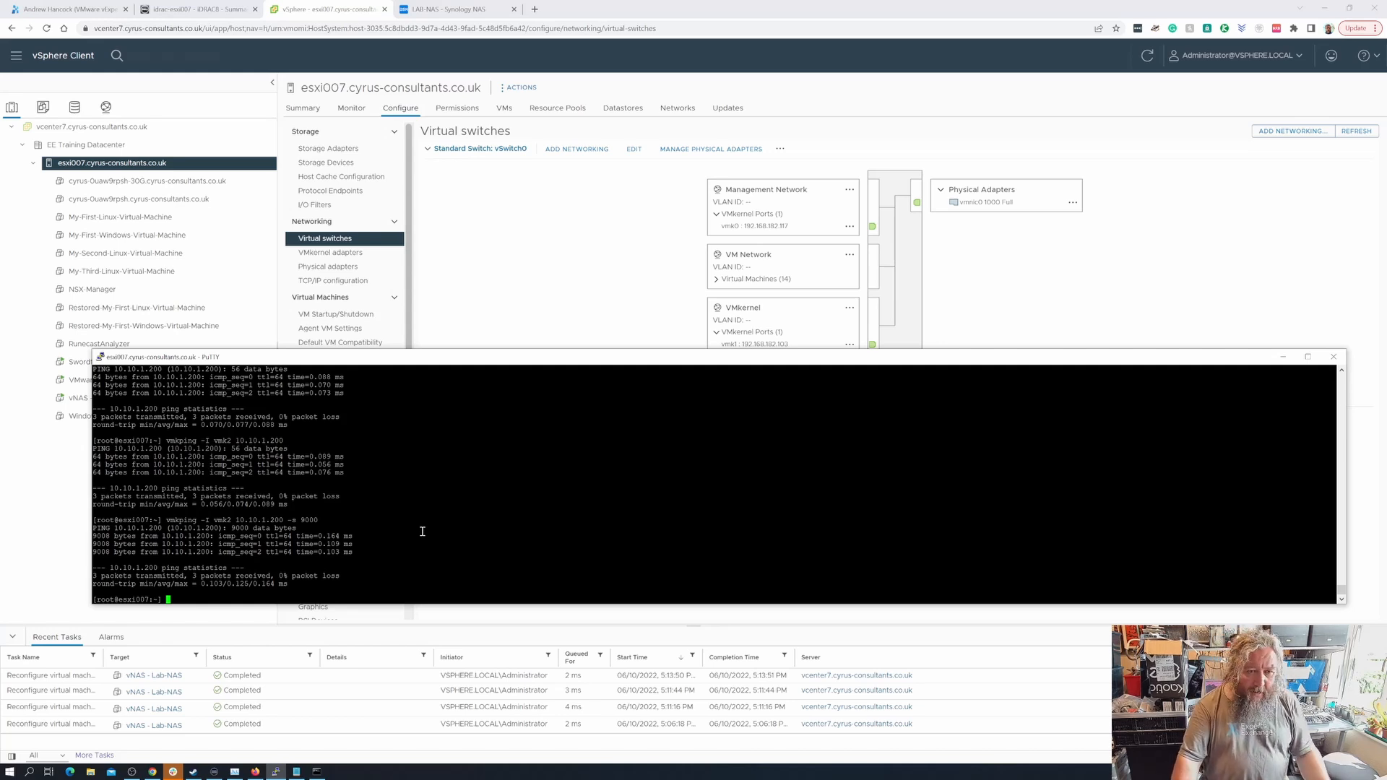
pyautogui.click(471, 10)
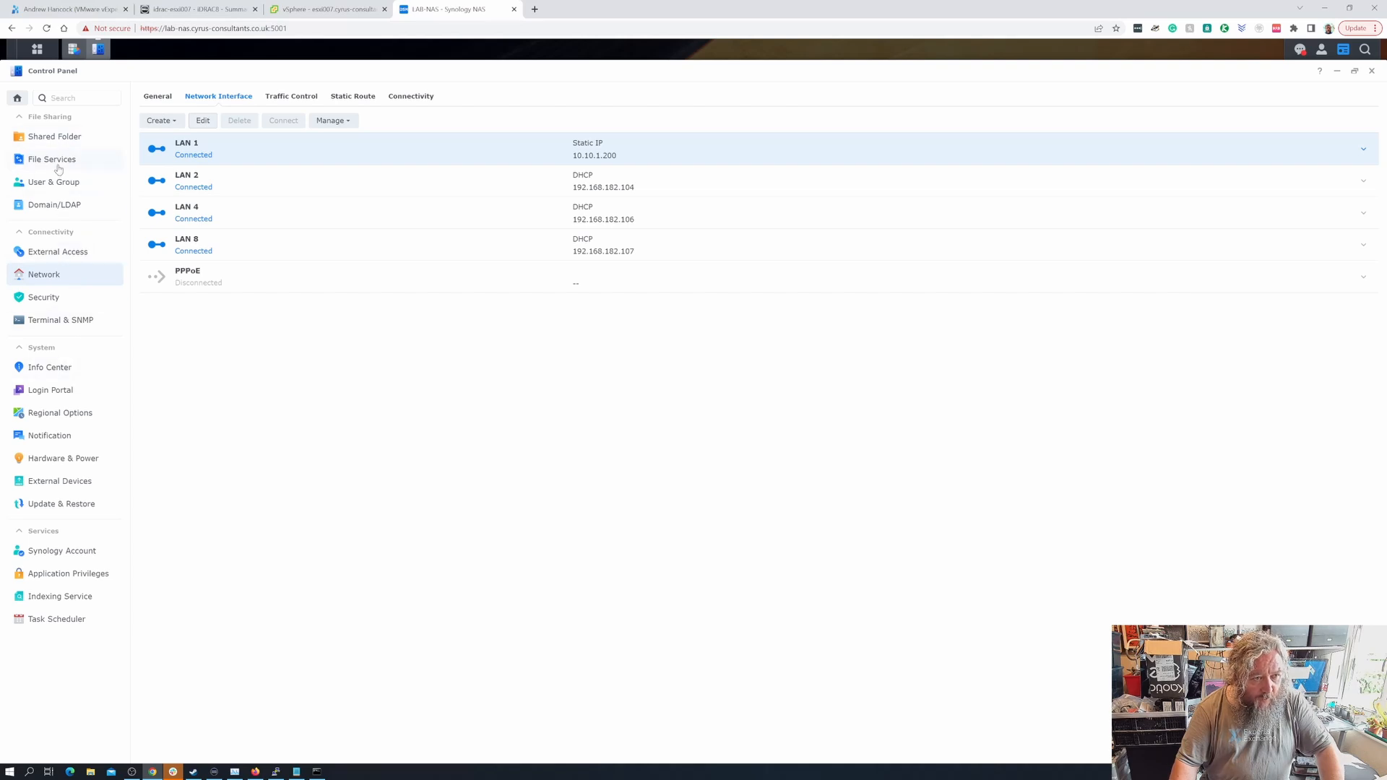
# - Tick Enable NFS service under File Services > NFS and apply the change
pyautogui.click(59, 160)
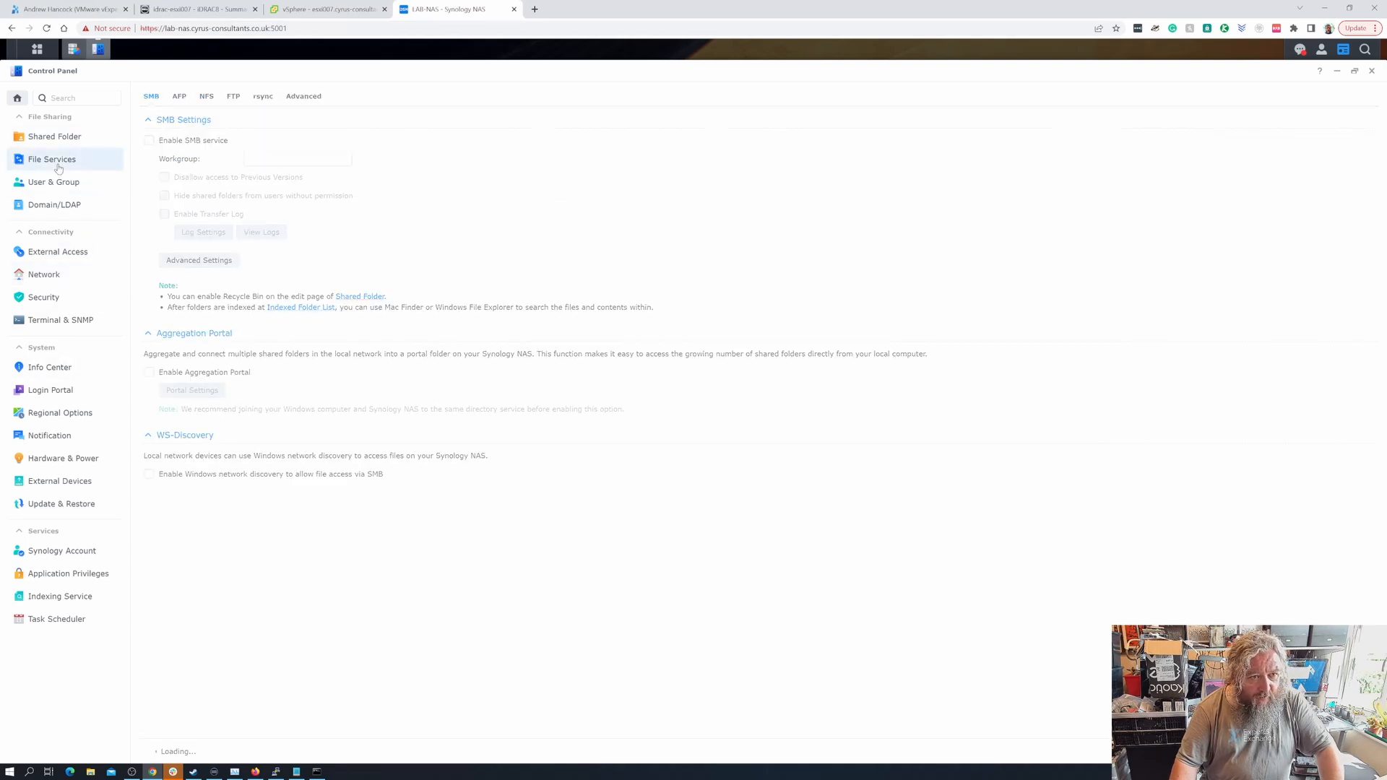
pyautogui.click(212, 102)
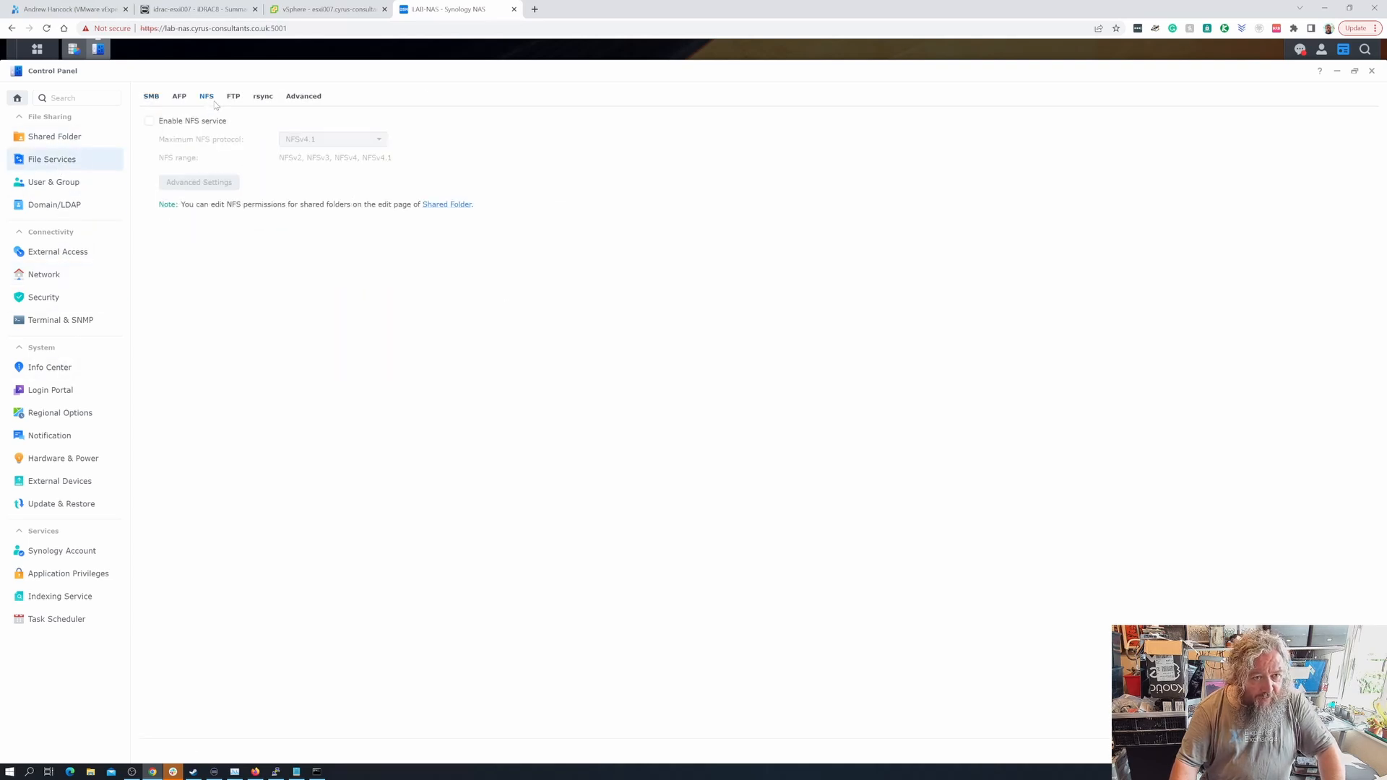
pyautogui.click(160, 123)
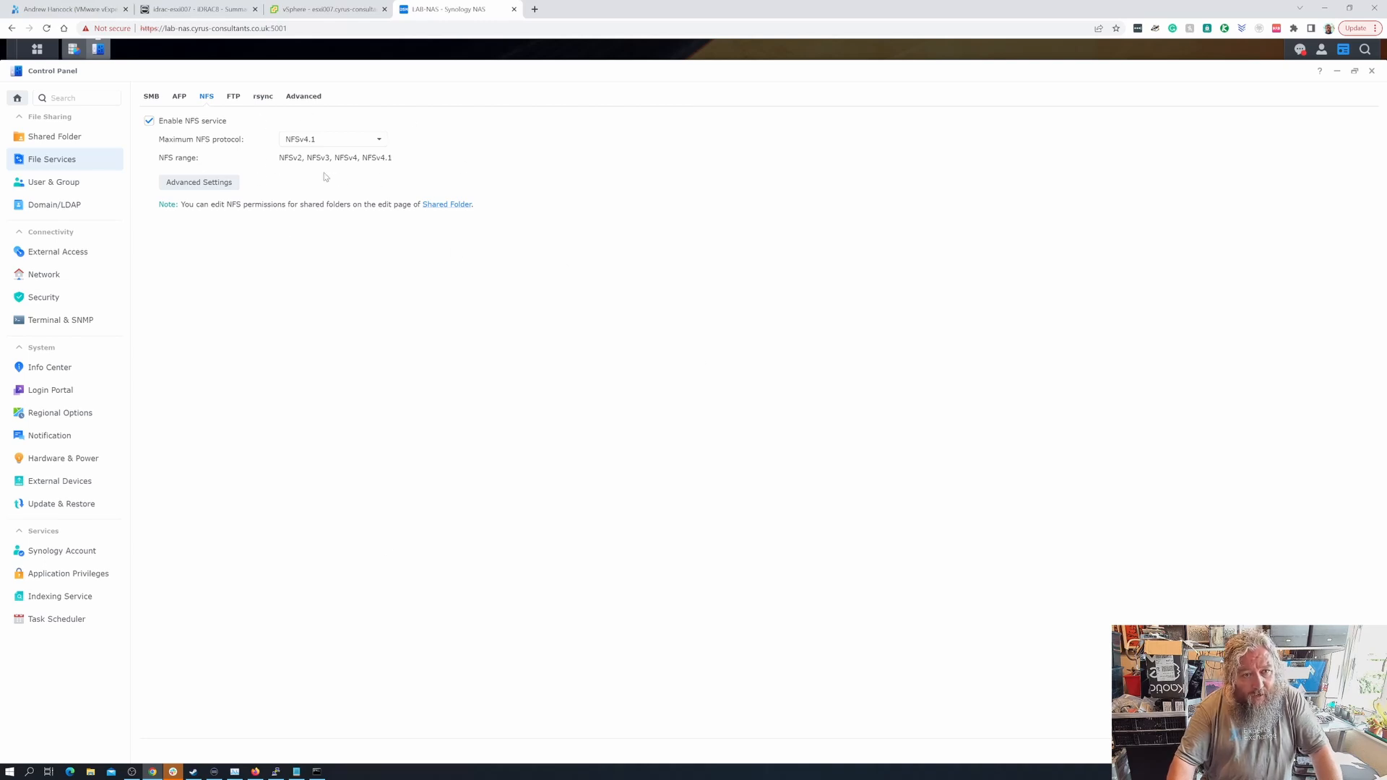
pyautogui.click(1351, 751)
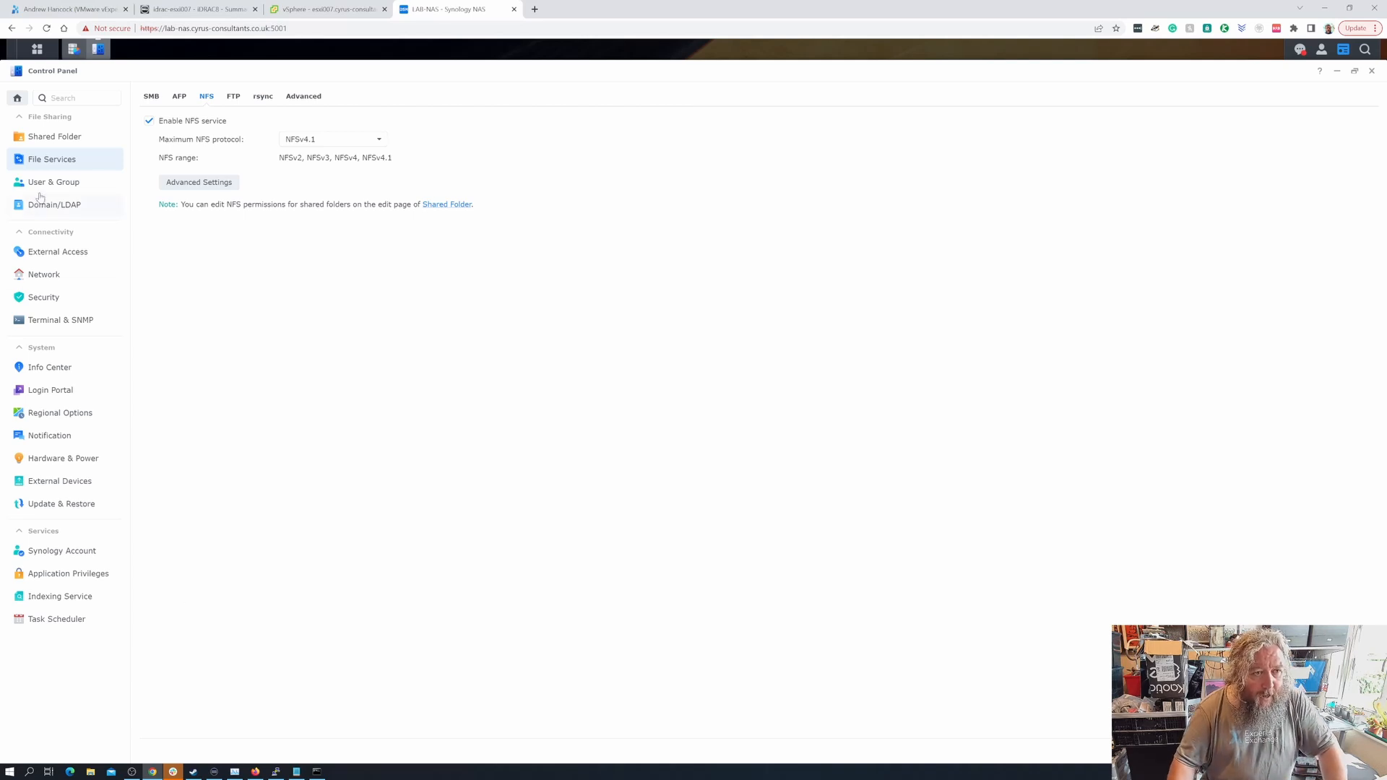
pyautogui.click(61, 141)
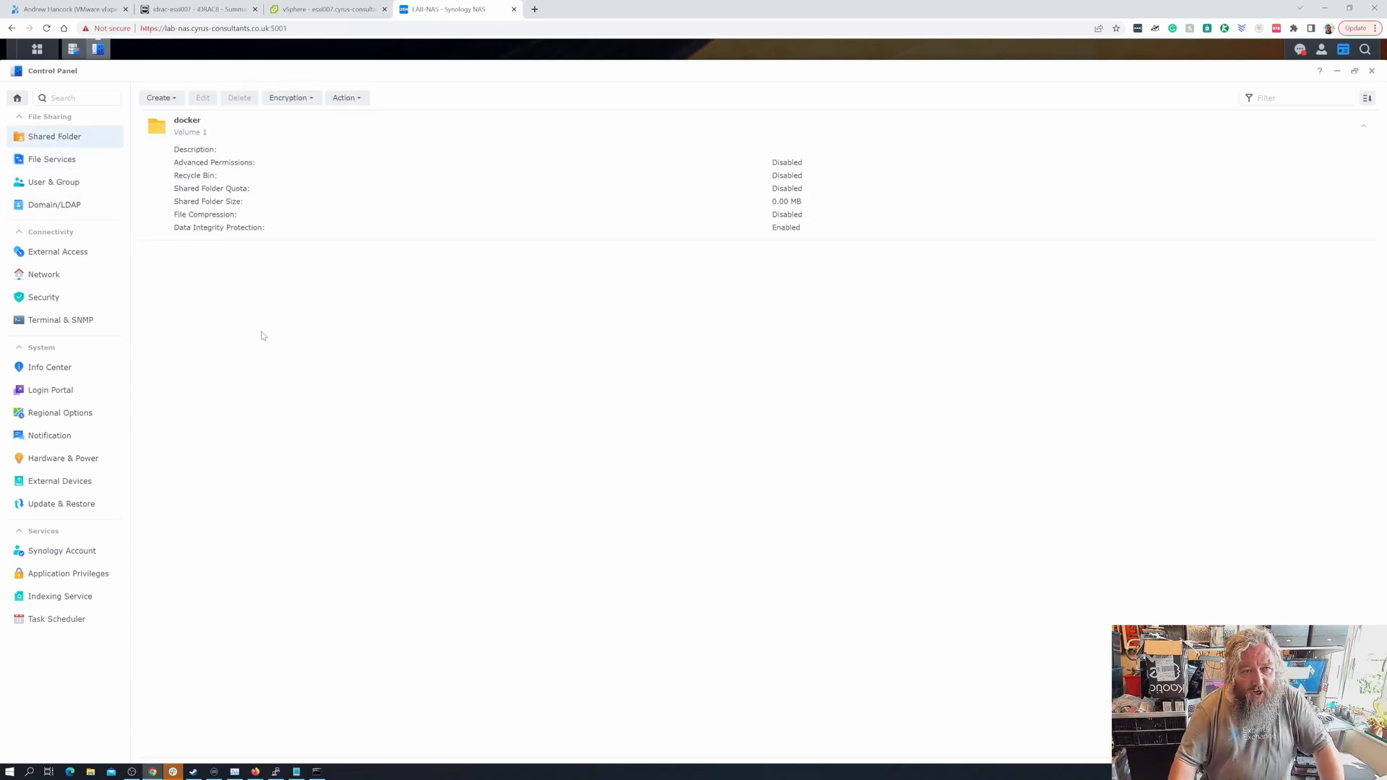
# - Start a new shared folder named VMwareVMs, same description, on Volume 2 with recycle bin off
pyautogui.click(160, 98)
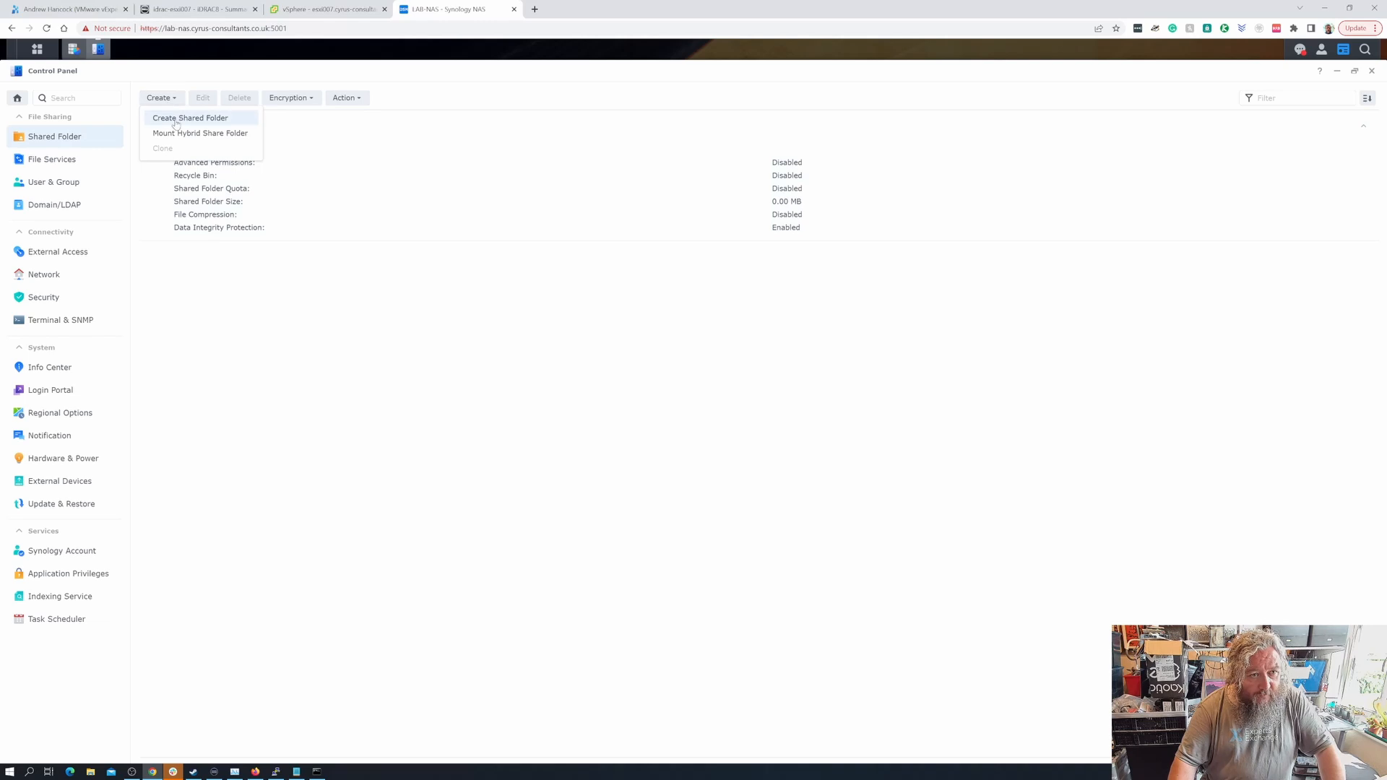
pyautogui.click(176, 120)
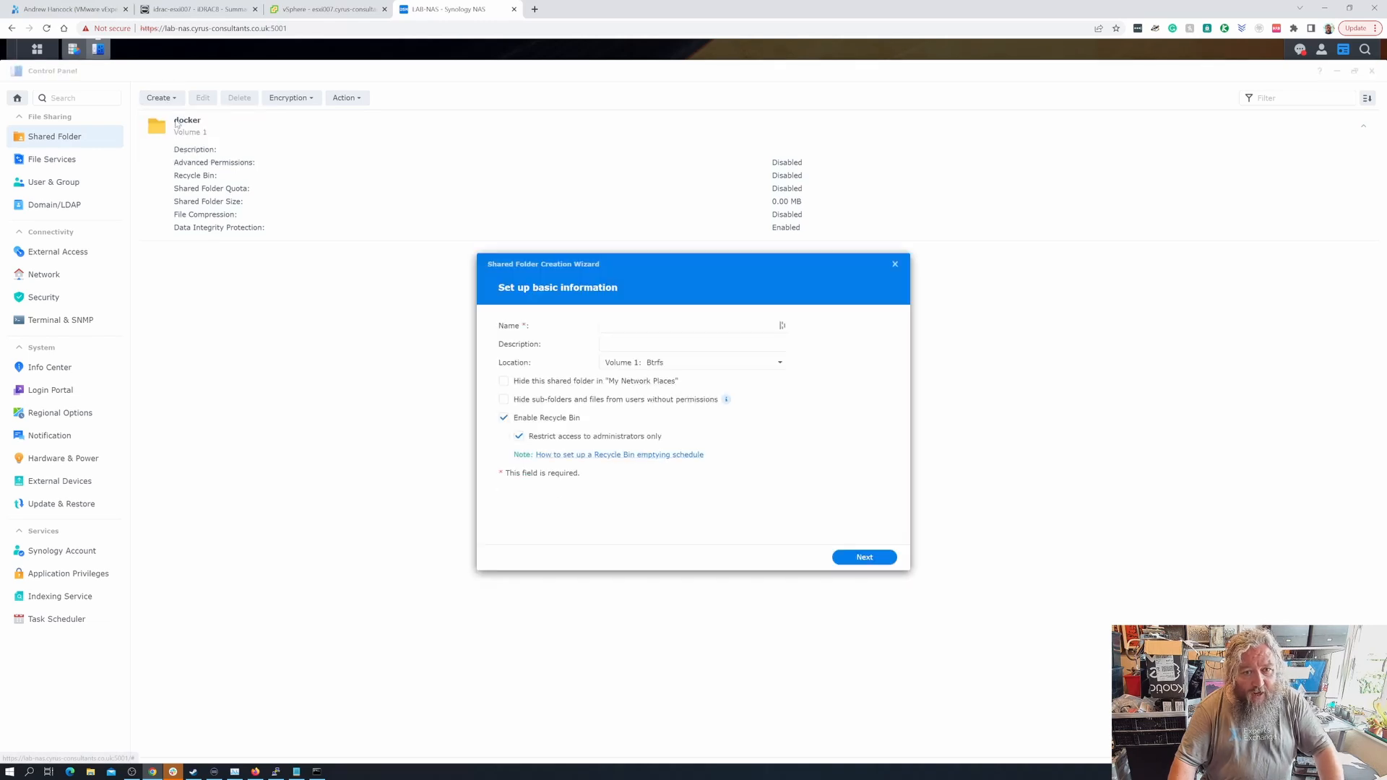
pyautogui.click(616, 326)
pyautogui.write('VM')
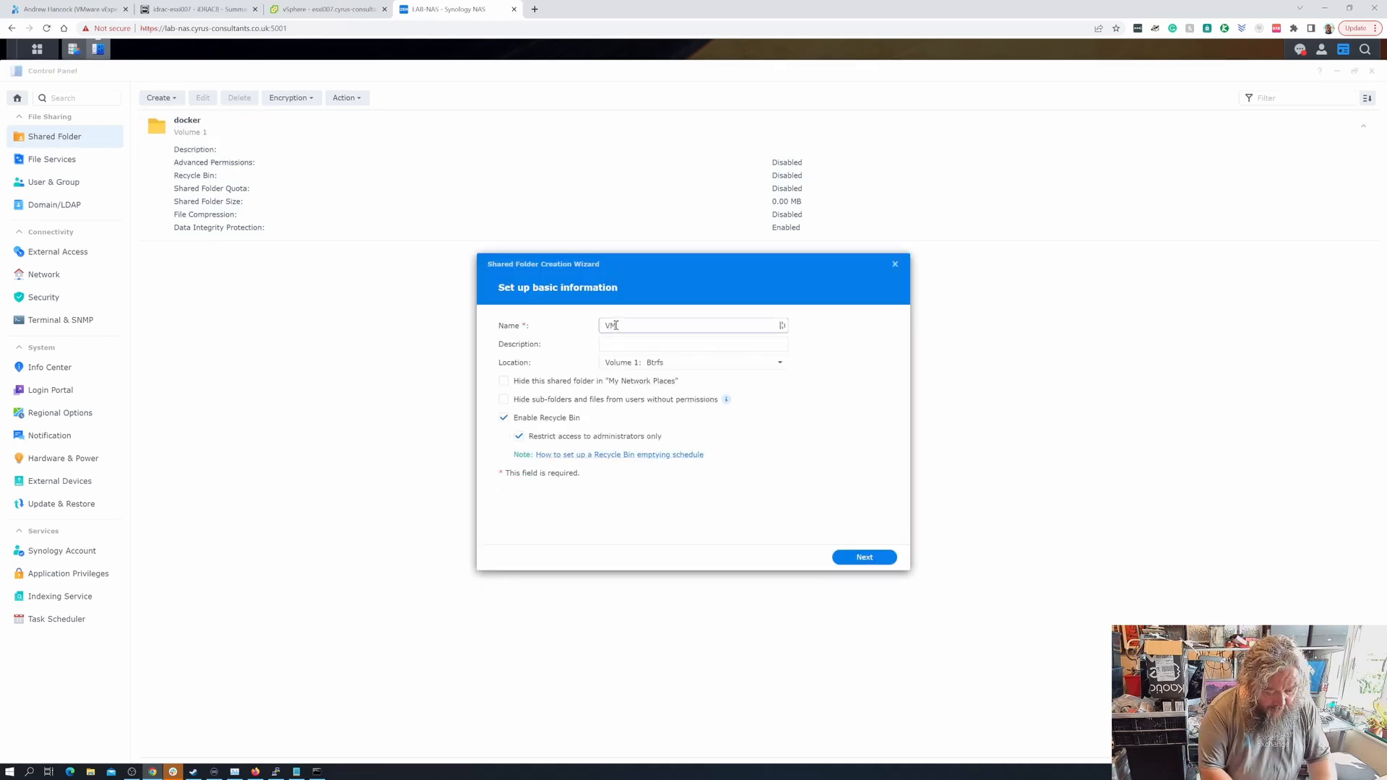
pyautogui.write('wareVMs')
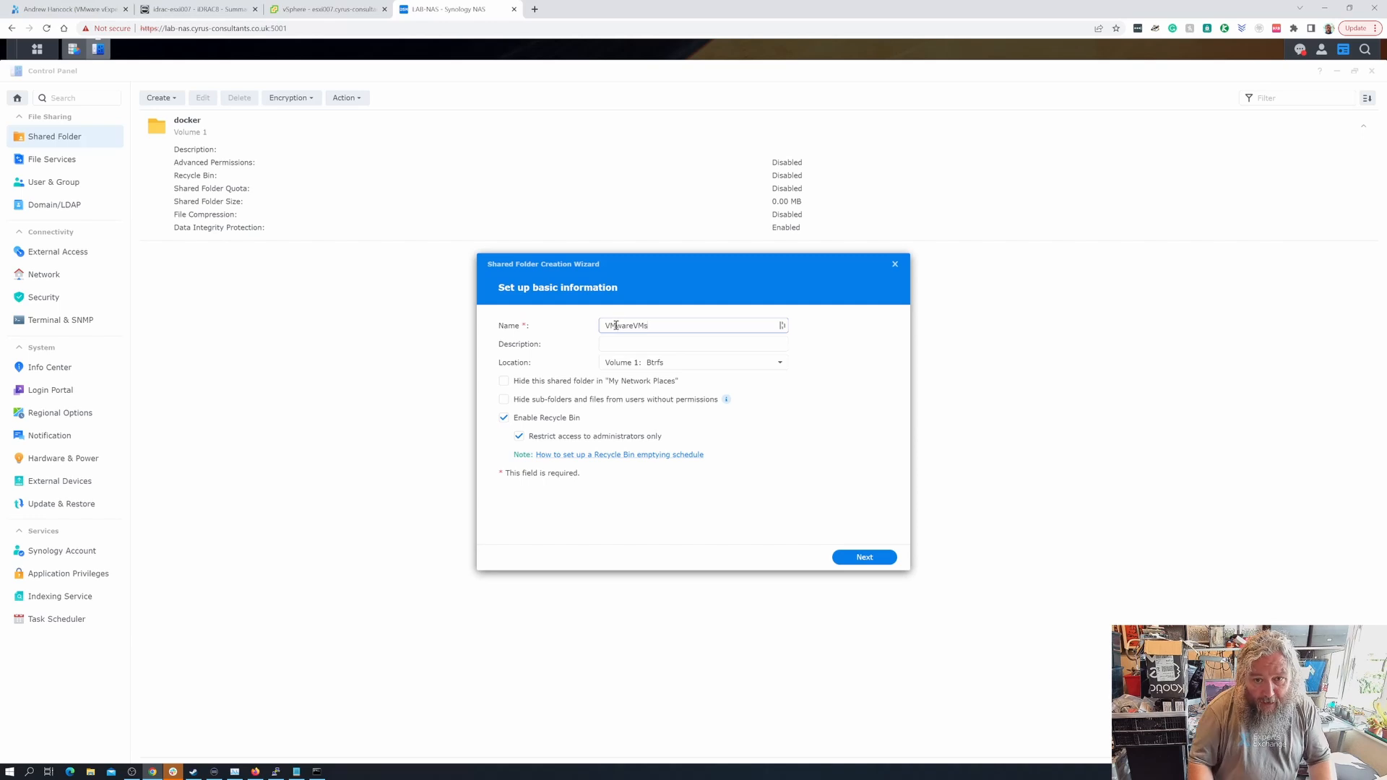
pyautogui.moveTo(677, 329); pyautogui.dragTo(570, 325)
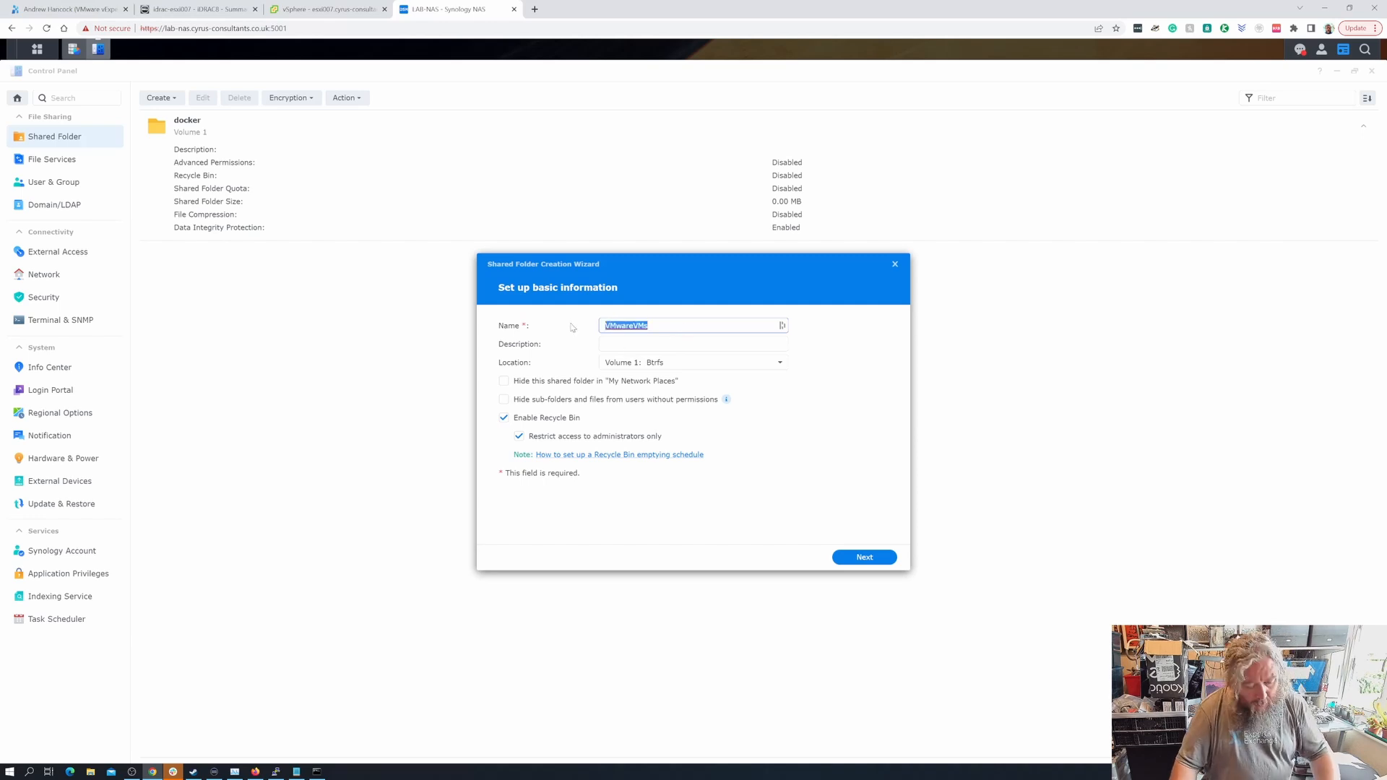
pyautogui.hotkey('ctrl', 'c')
pyautogui.click(605, 346)
pyautogui.hotkey('ctrl', 'v')
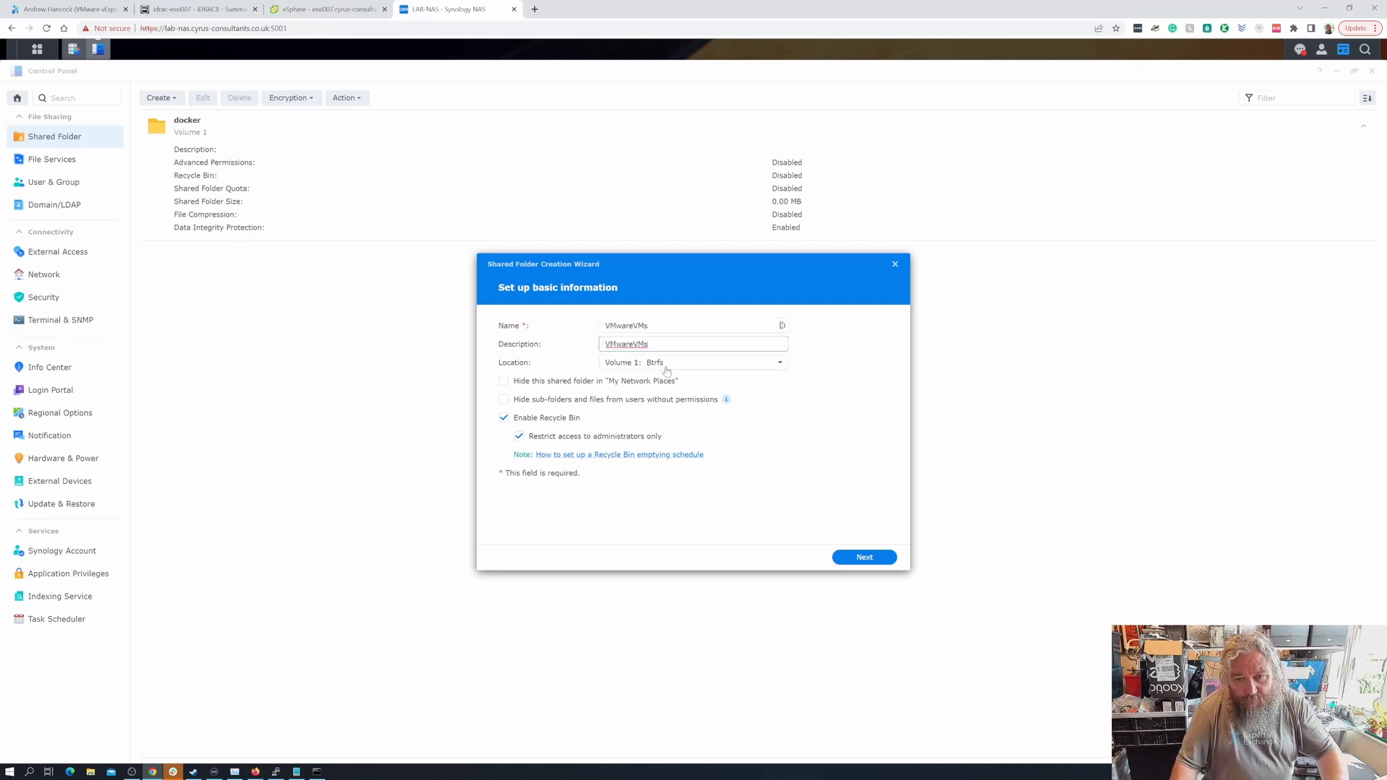
pyautogui.click(667, 369)
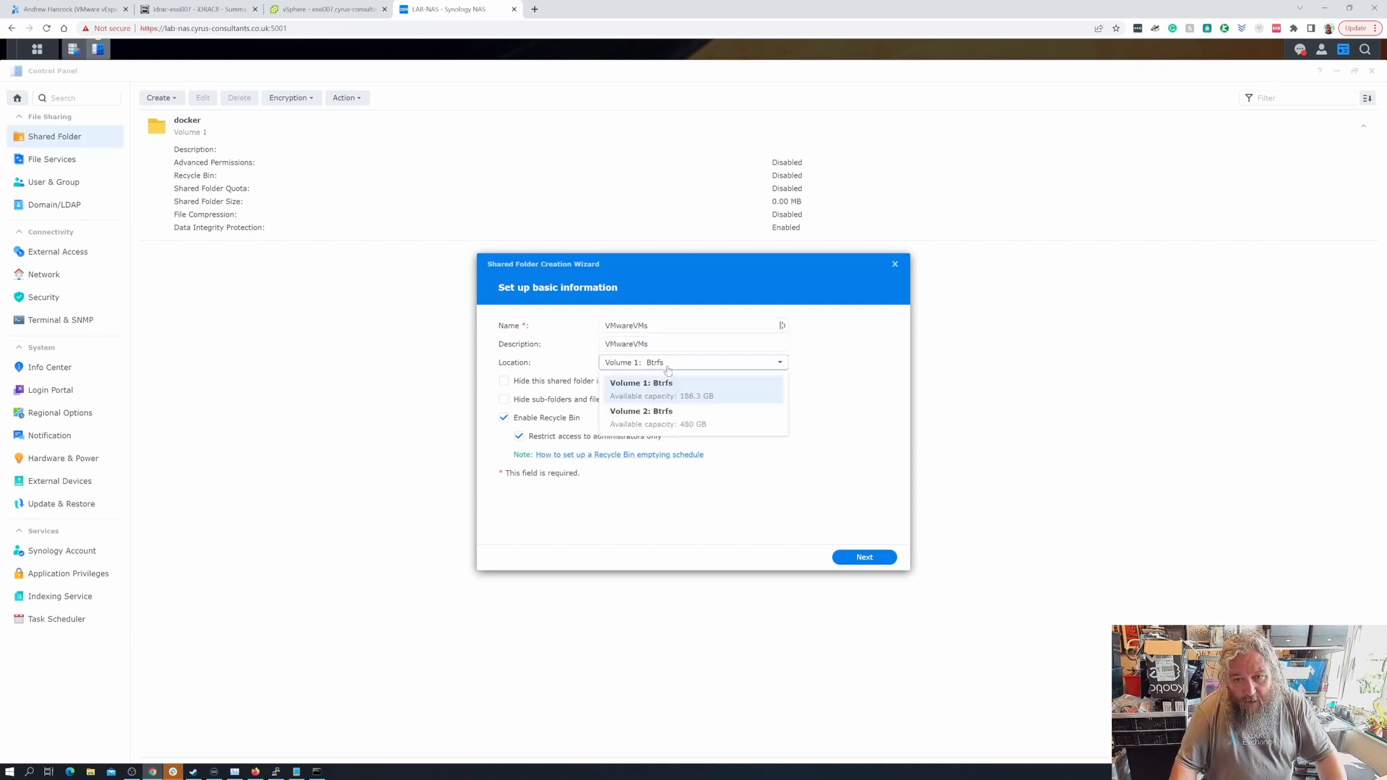
pyautogui.click(652, 427)
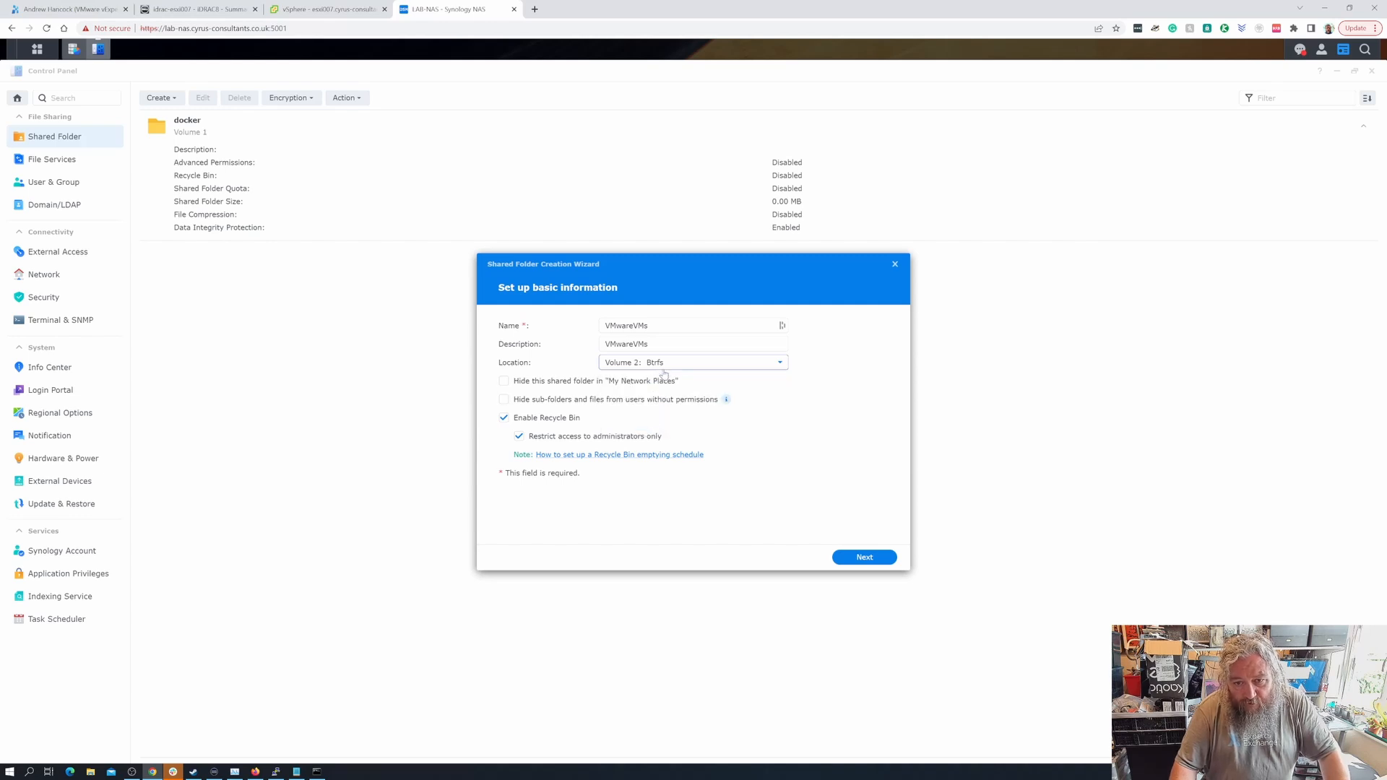
pyautogui.click(545, 420)
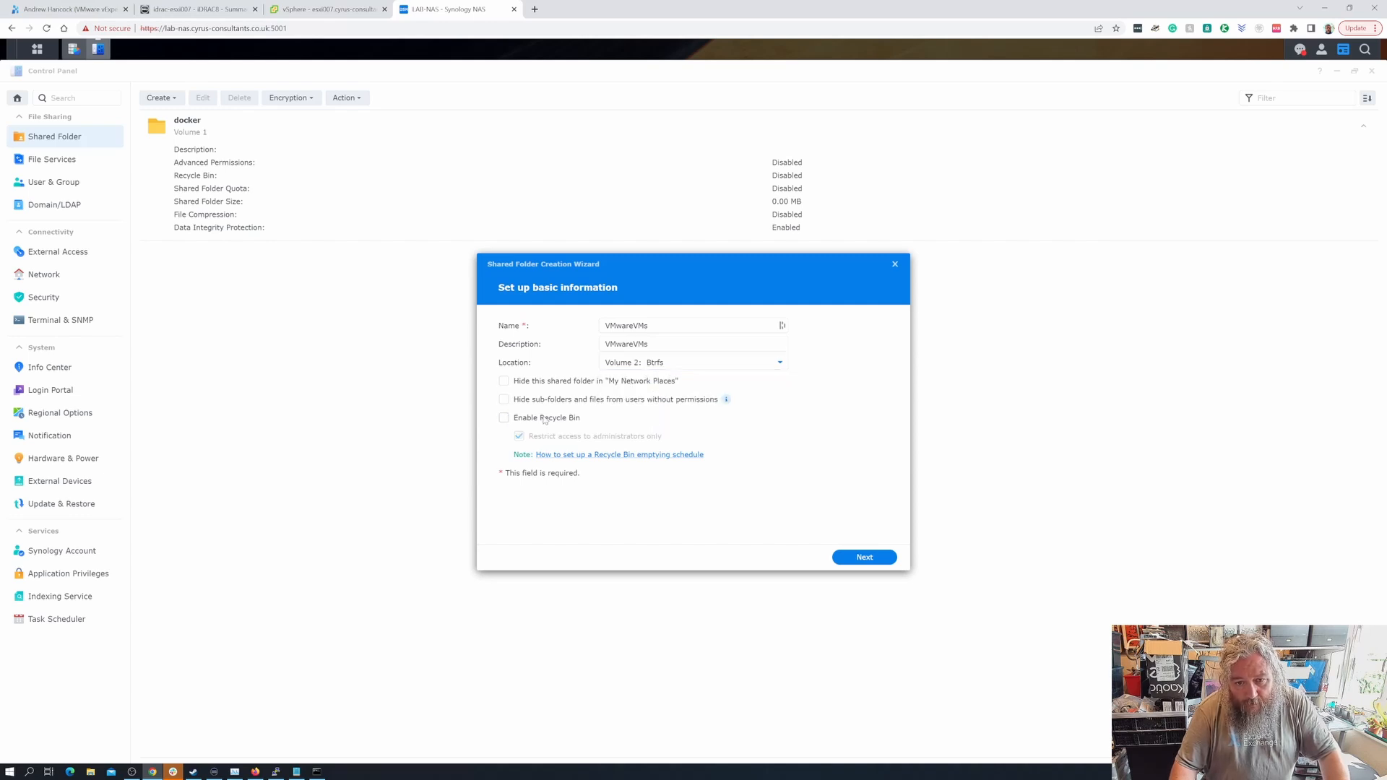
# - Finish the wizard unencrypted, without advanced settings, and apply default user permissions
pyautogui.click(865, 561)
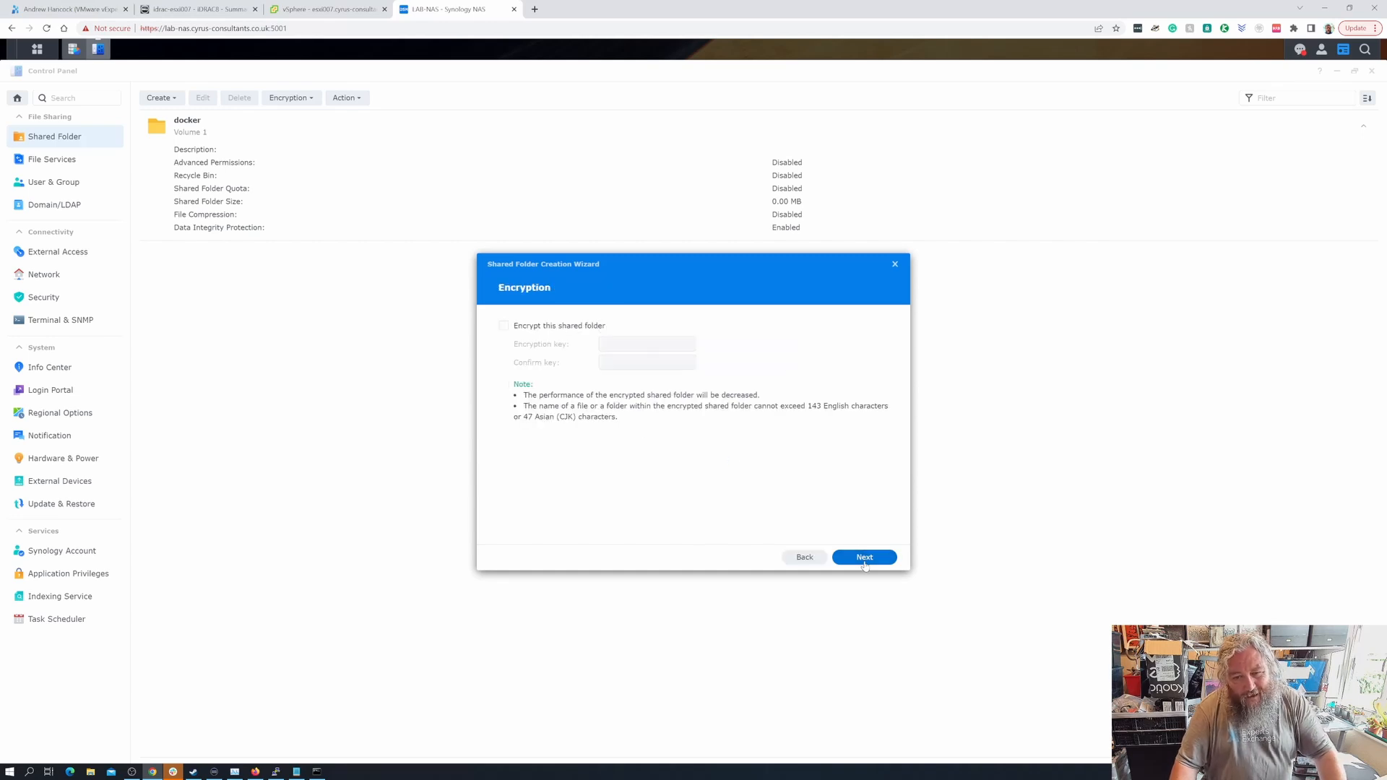
pyautogui.click(865, 561)
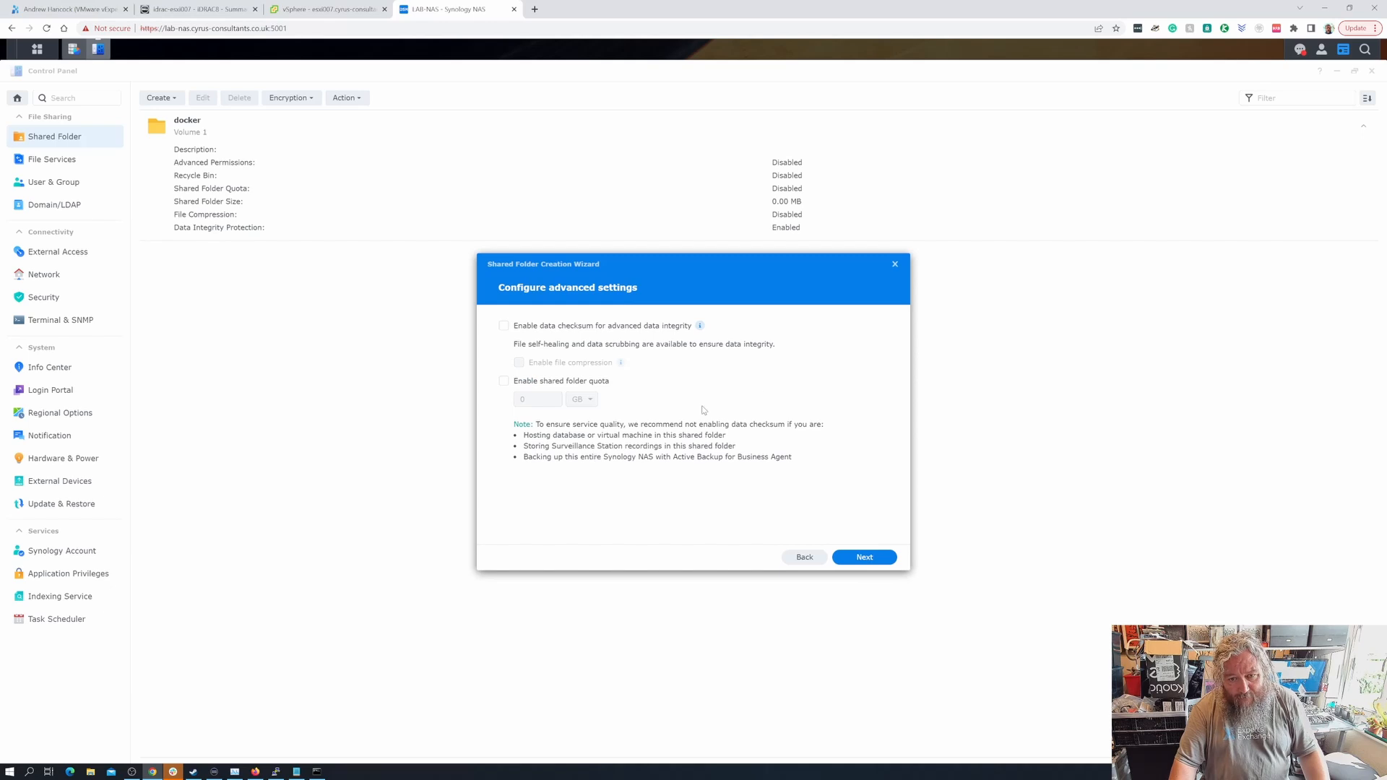
pyautogui.click(860, 560)
pyautogui.click(860, 562)
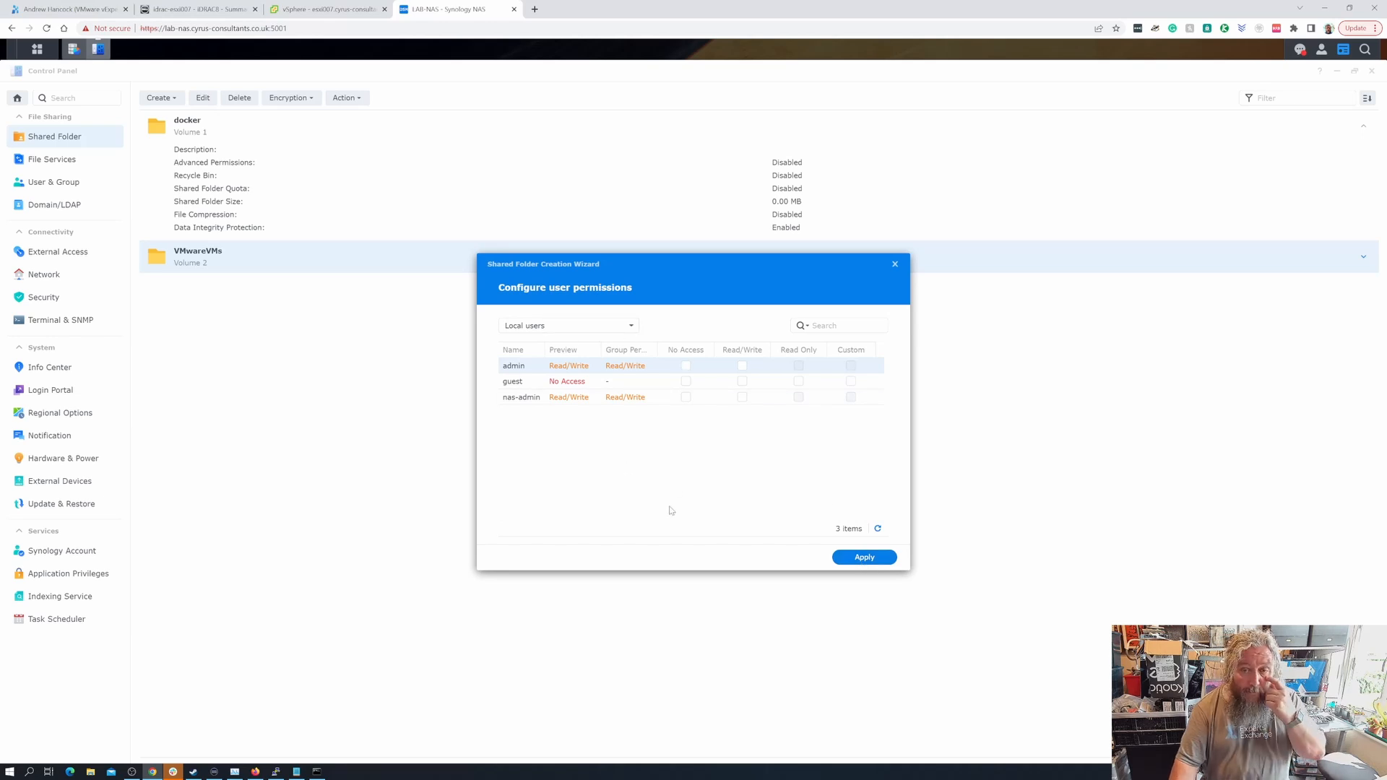
pyautogui.click(864, 561)
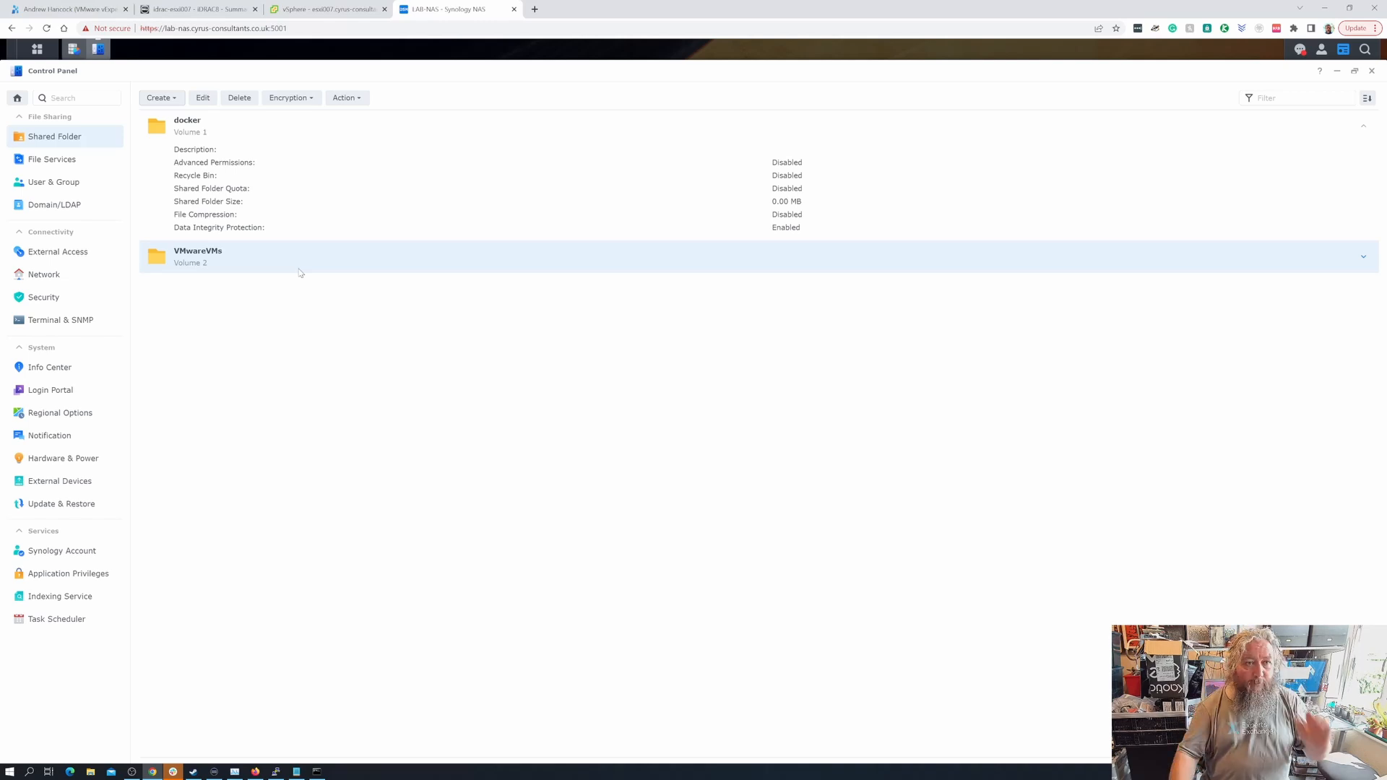
# - Add a read/write NFS permission rule for 10.10.1.1 to the VMwareVMs shared folder and save it
pyautogui.click(203, 98)
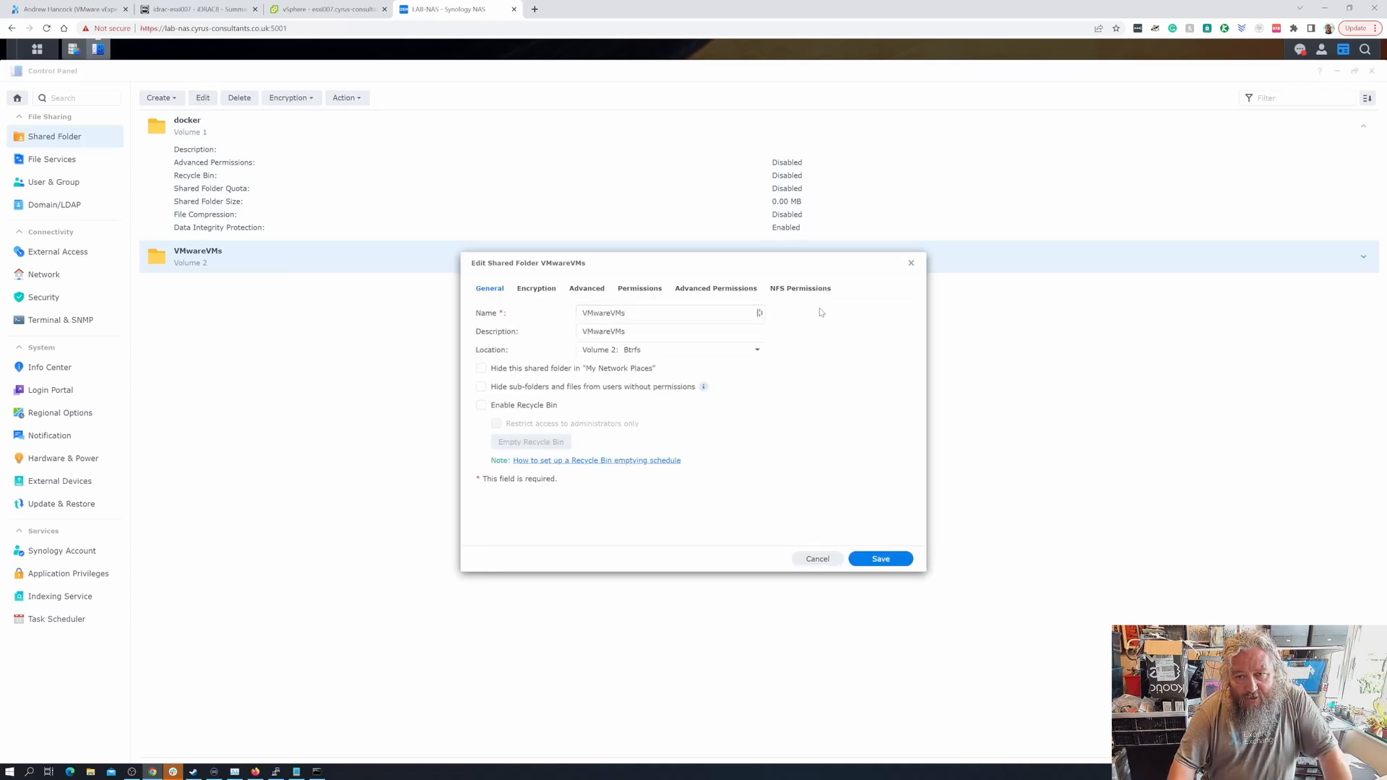
pyautogui.click(810, 291)
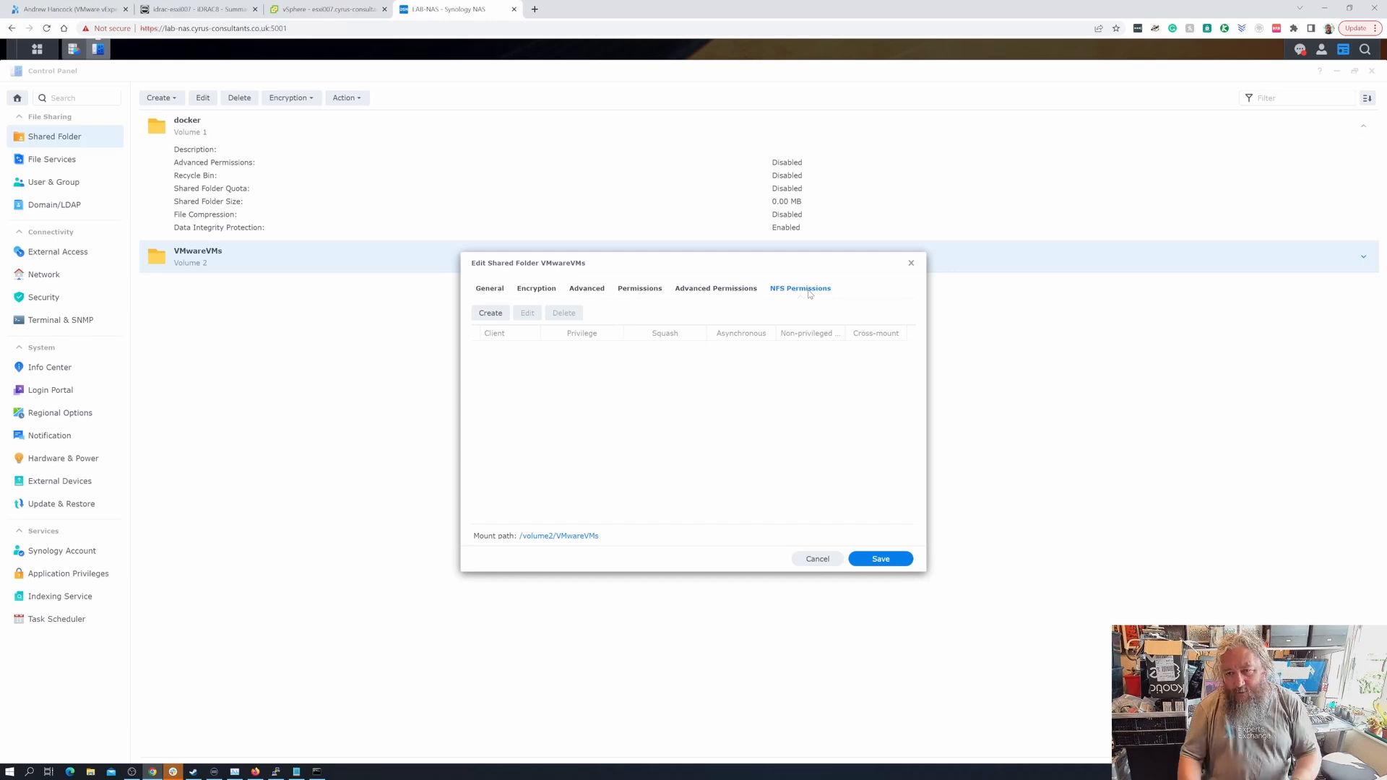
pyautogui.moveTo(777, 261); pyautogui.dragTo(665, 261)
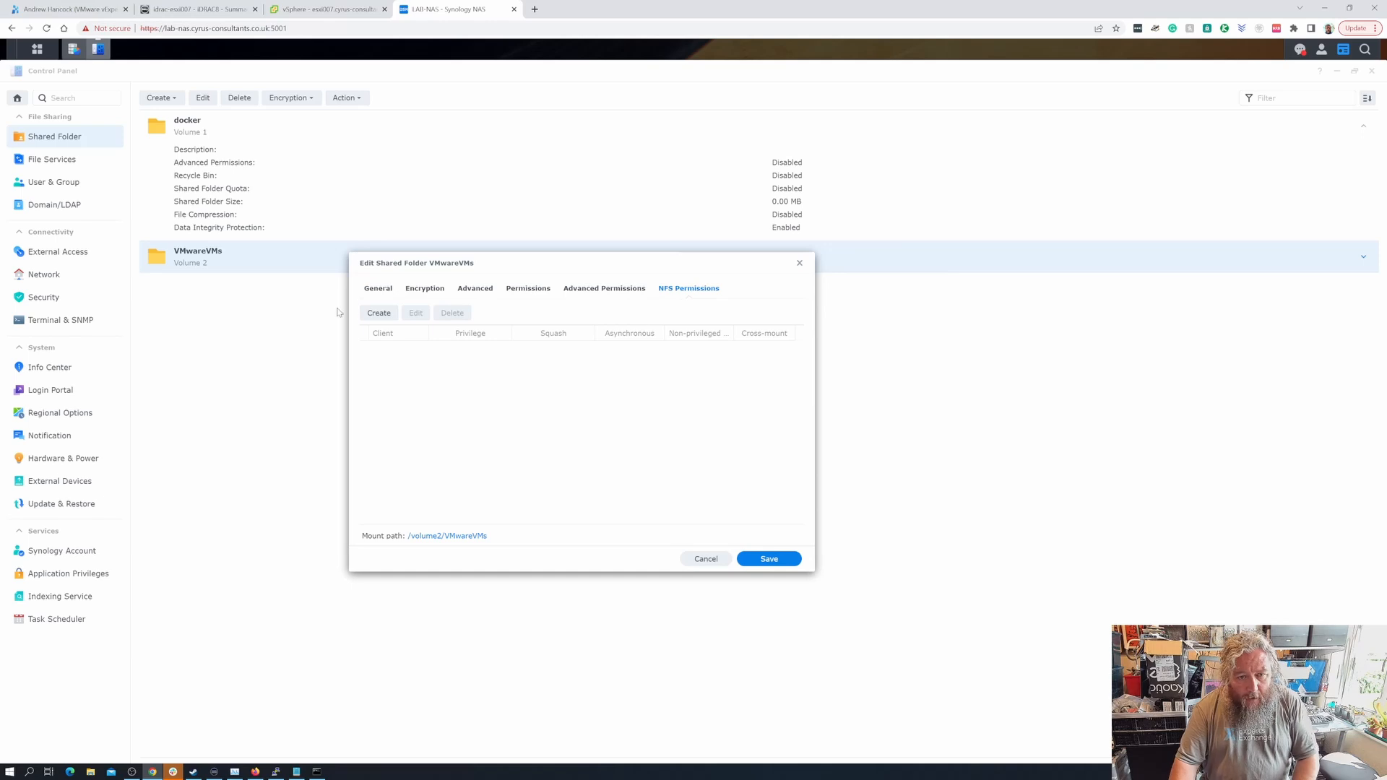
pyautogui.click(379, 313)
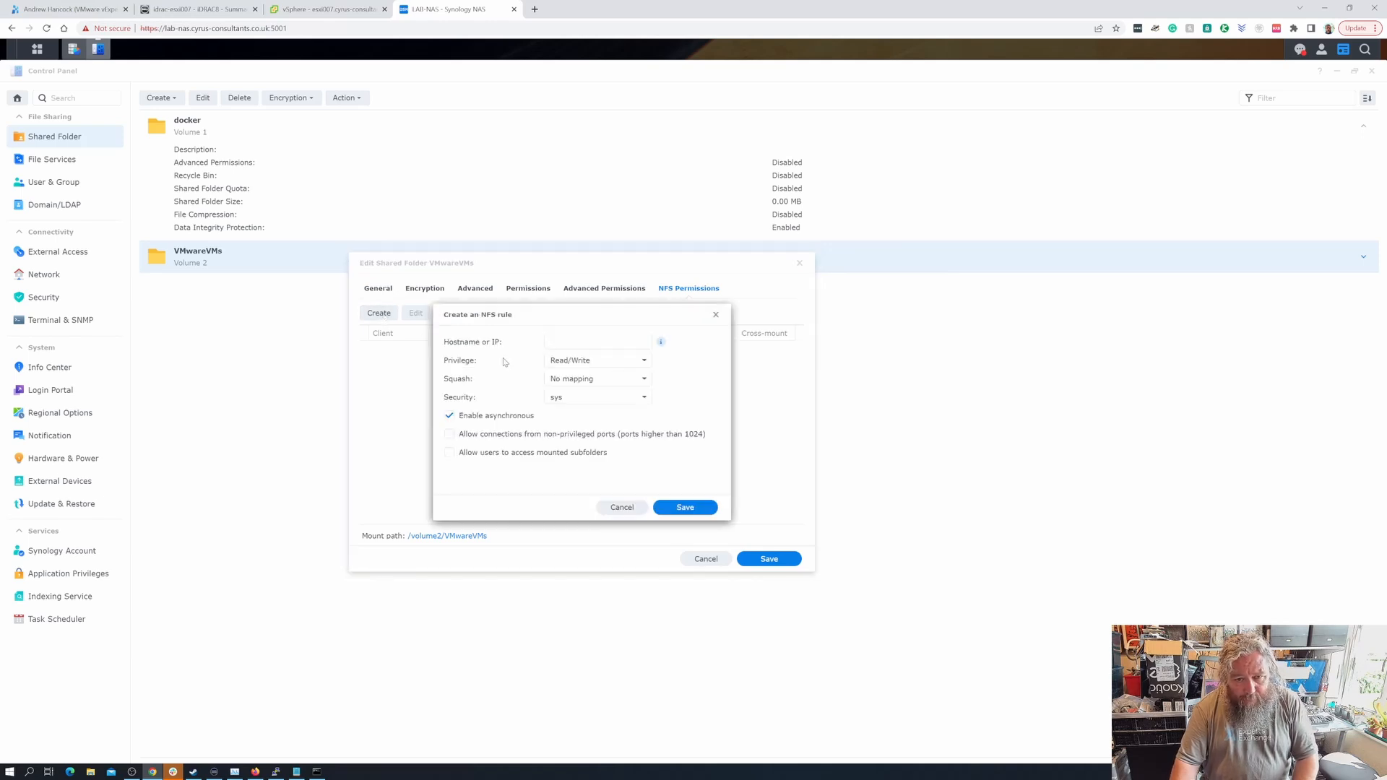
pyautogui.click(555, 341)
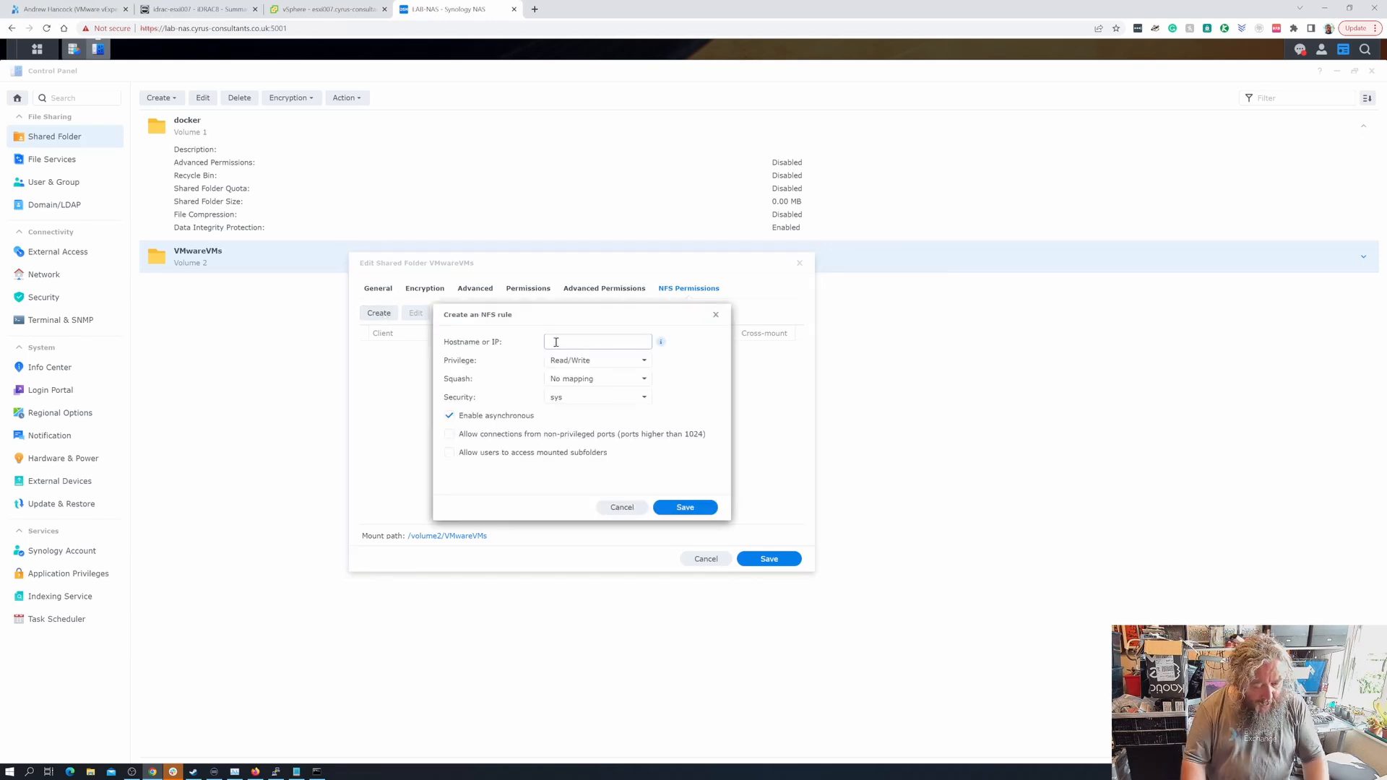
pyautogui.write('10.10.1.1')
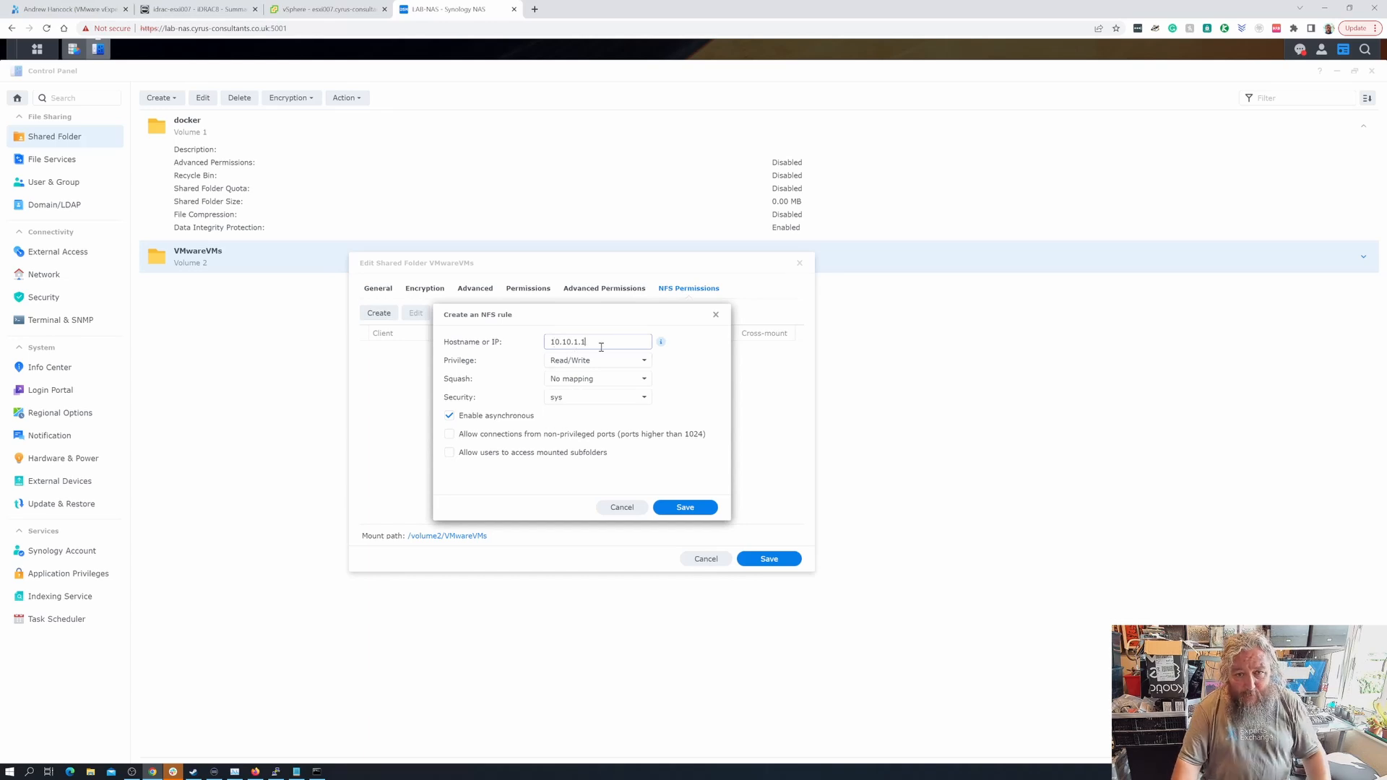
pyautogui.click(685, 508)
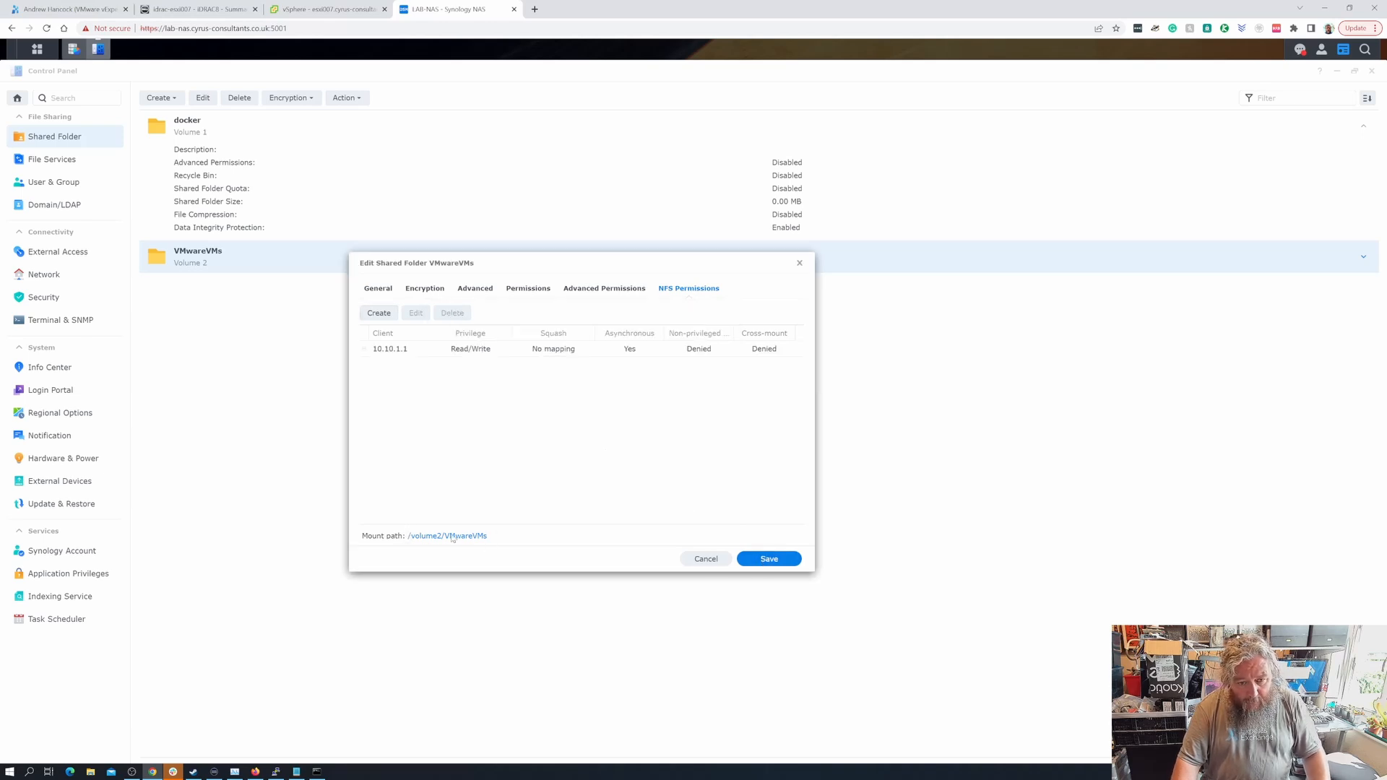
pyautogui.click(768, 560)
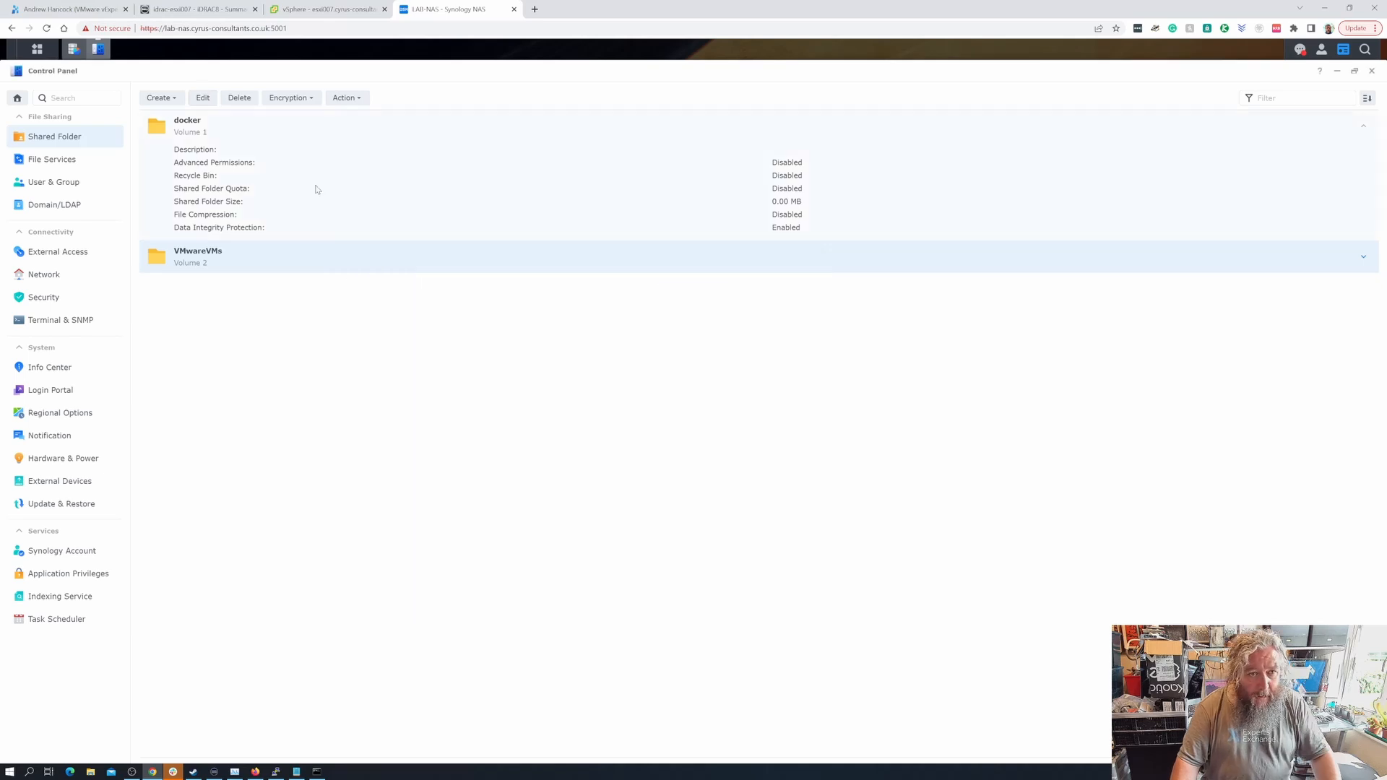
# - Reopen the VMwareVMs NFS permissions and select the mount path /volume2/VMwareVMs
pyautogui.click(205, 100)
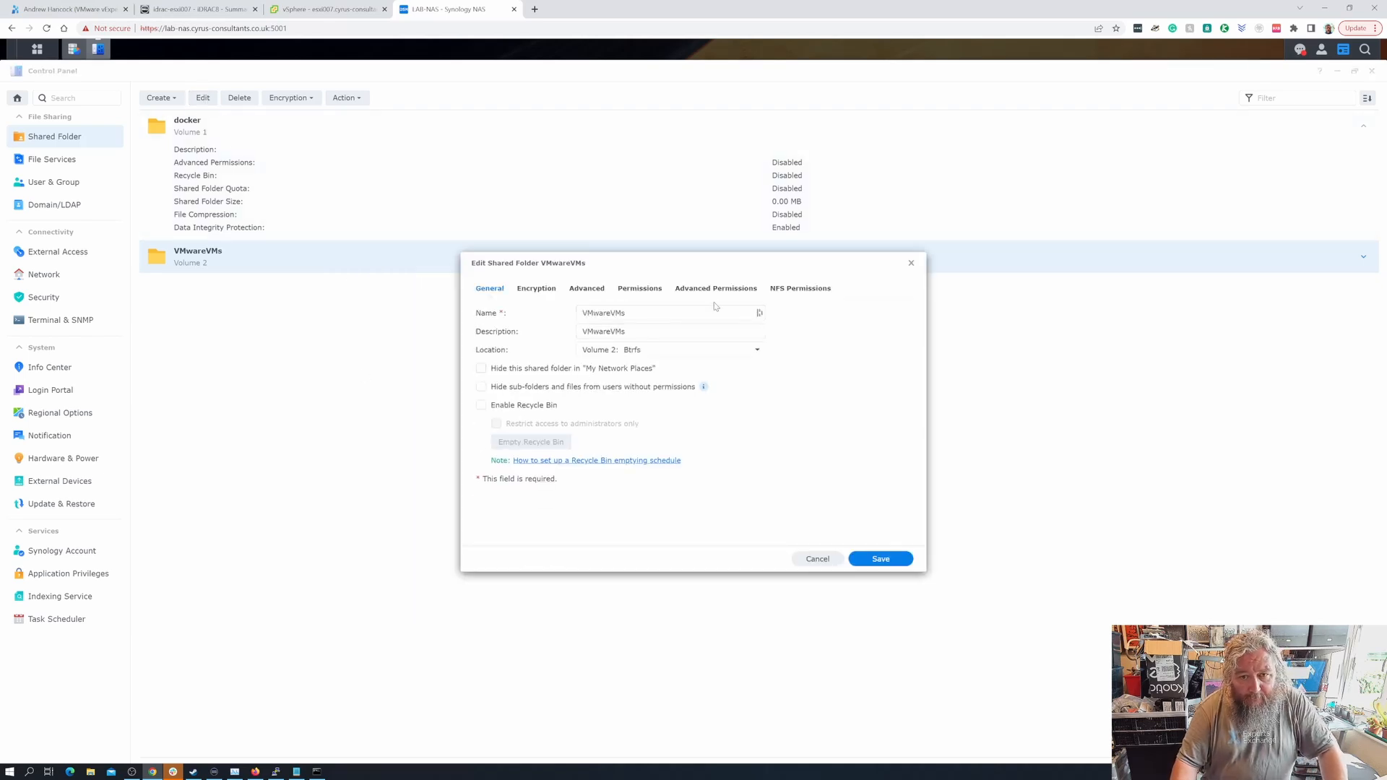
pyautogui.click(794, 291)
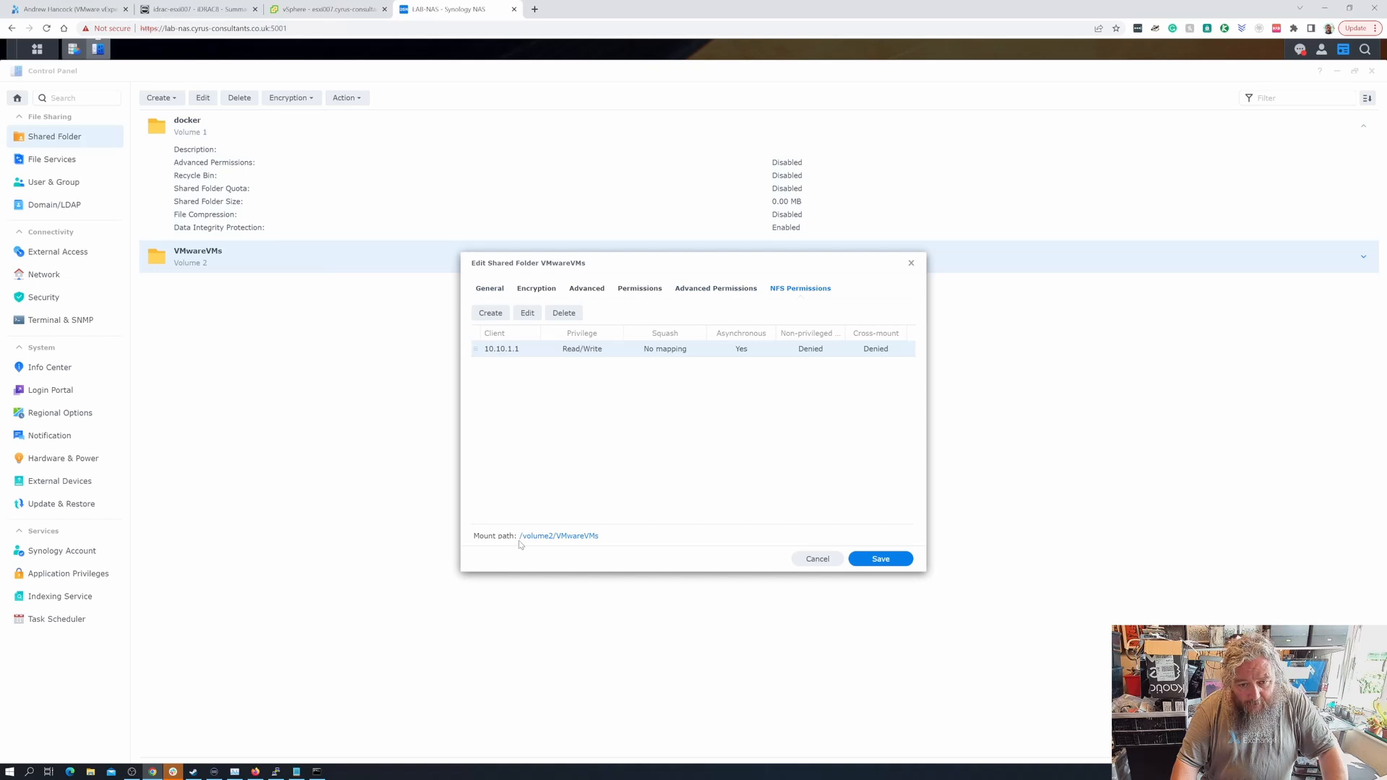
pyautogui.moveTo(521, 541); pyautogui.dragTo(599, 543)
pyautogui.hotkey('ctrl', 'c')
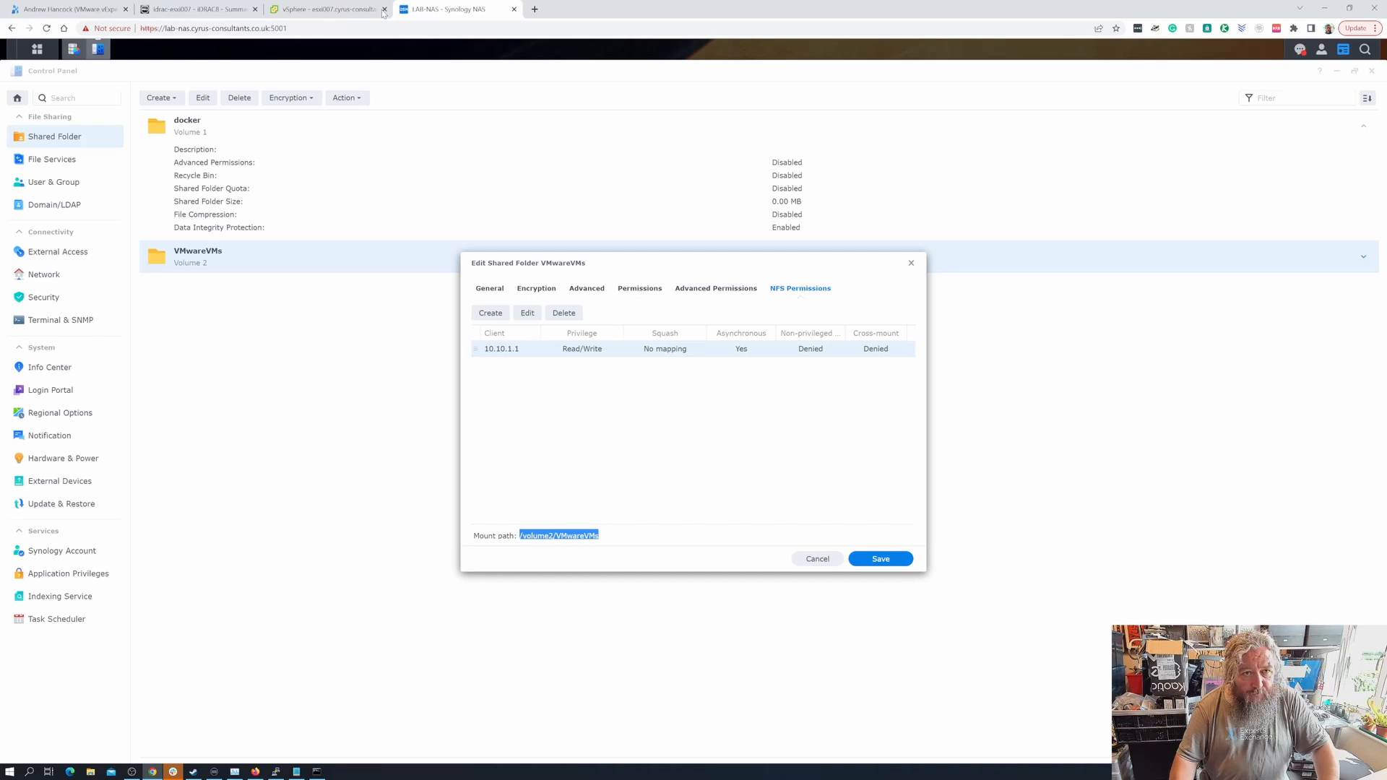
# - In vSphere, launch the New Datastore wizard for host esxi007 via Actions > Storage
pyautogui.click(334, 10)
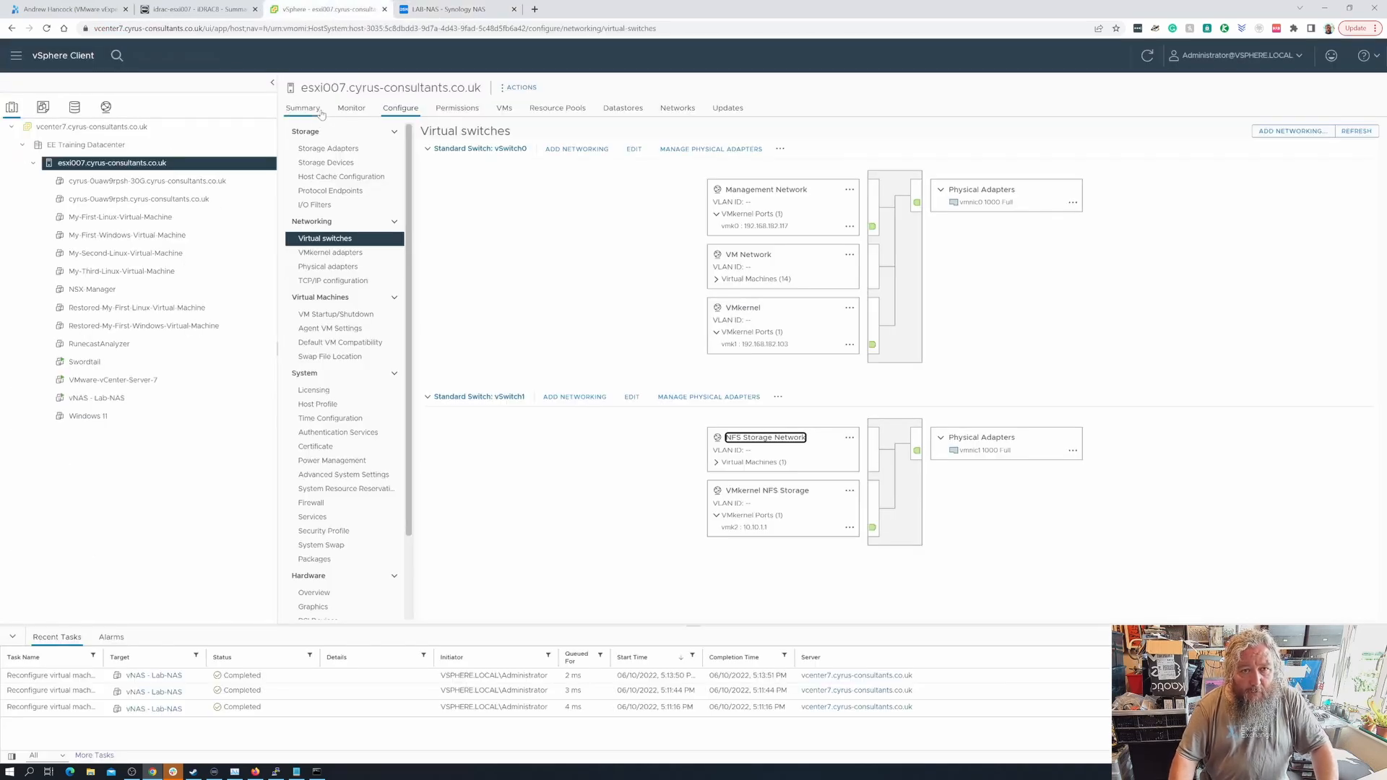
pyautogui.click(521, 87)
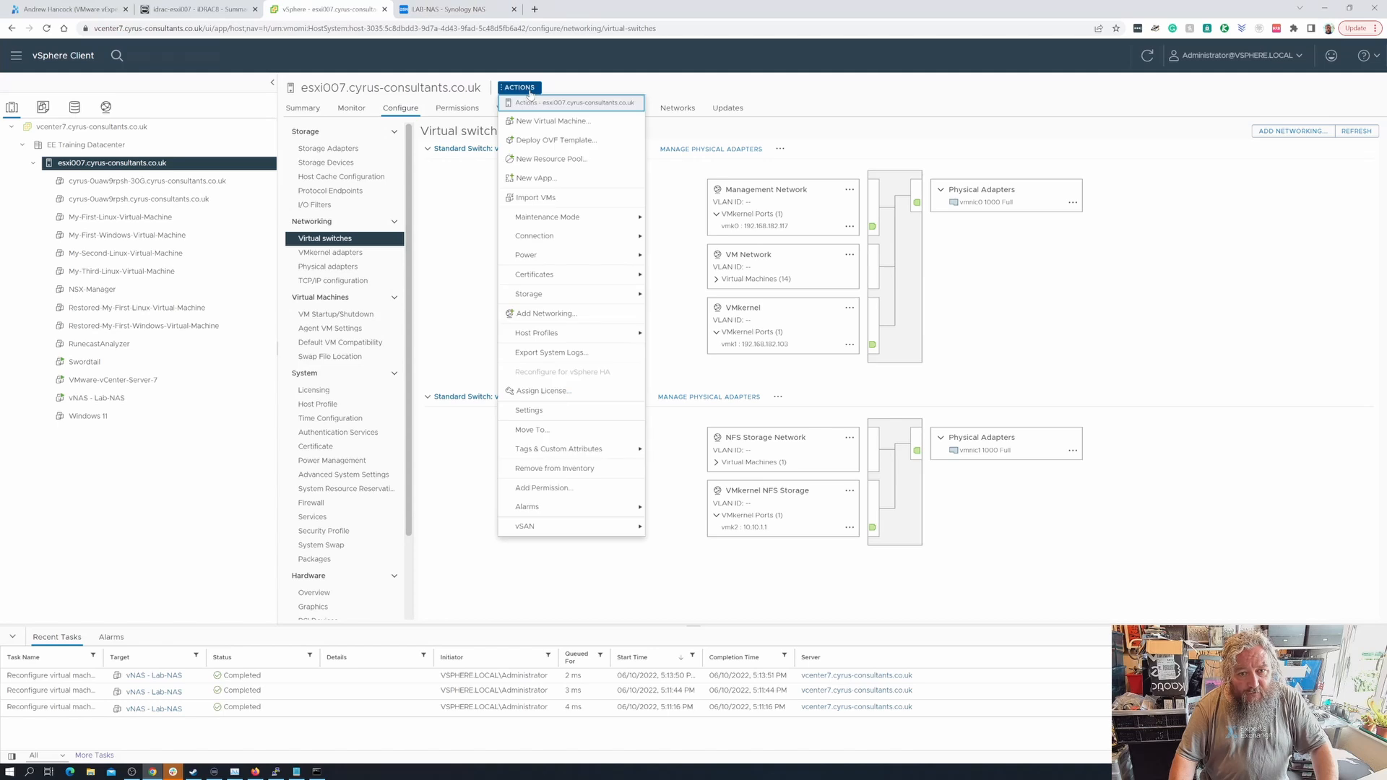
pyautogui.moveTo(565, 294)
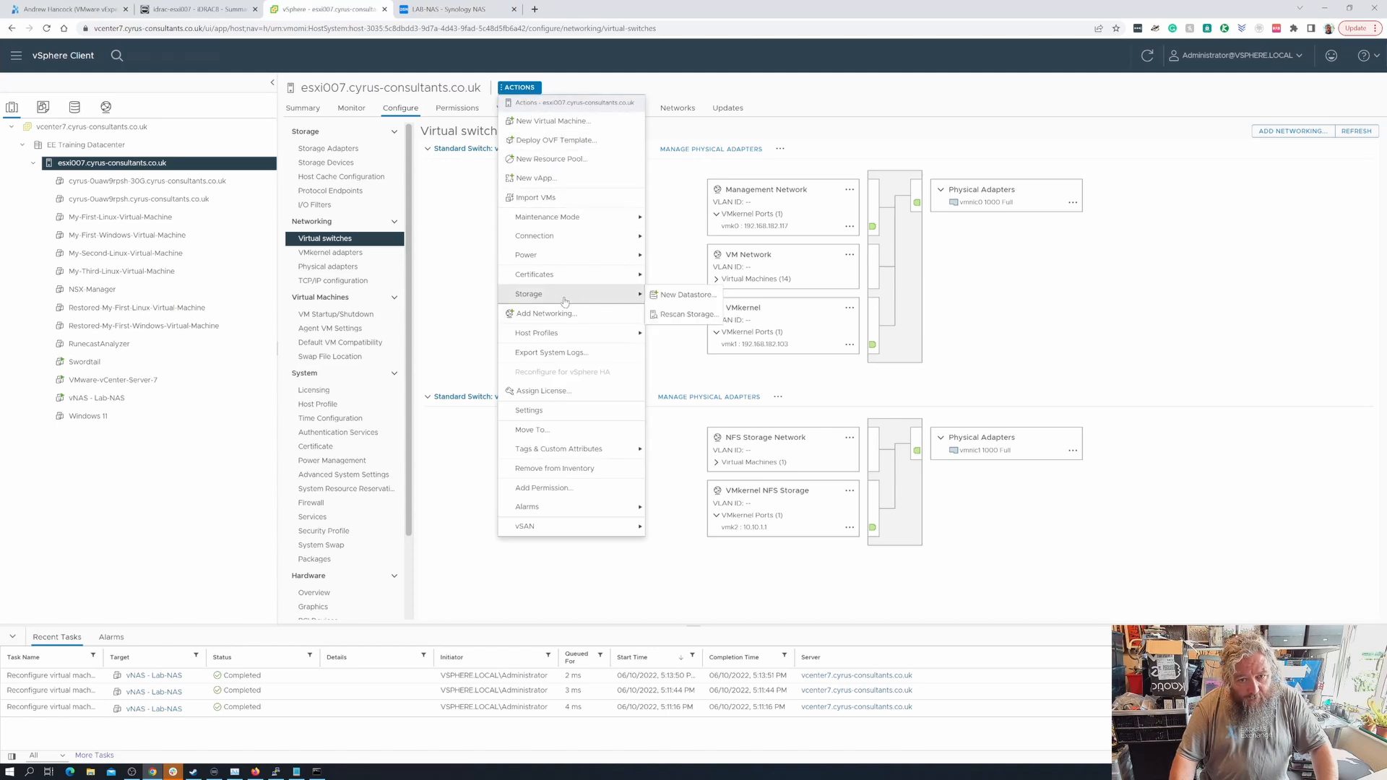
pyautogui.click(666, 297)
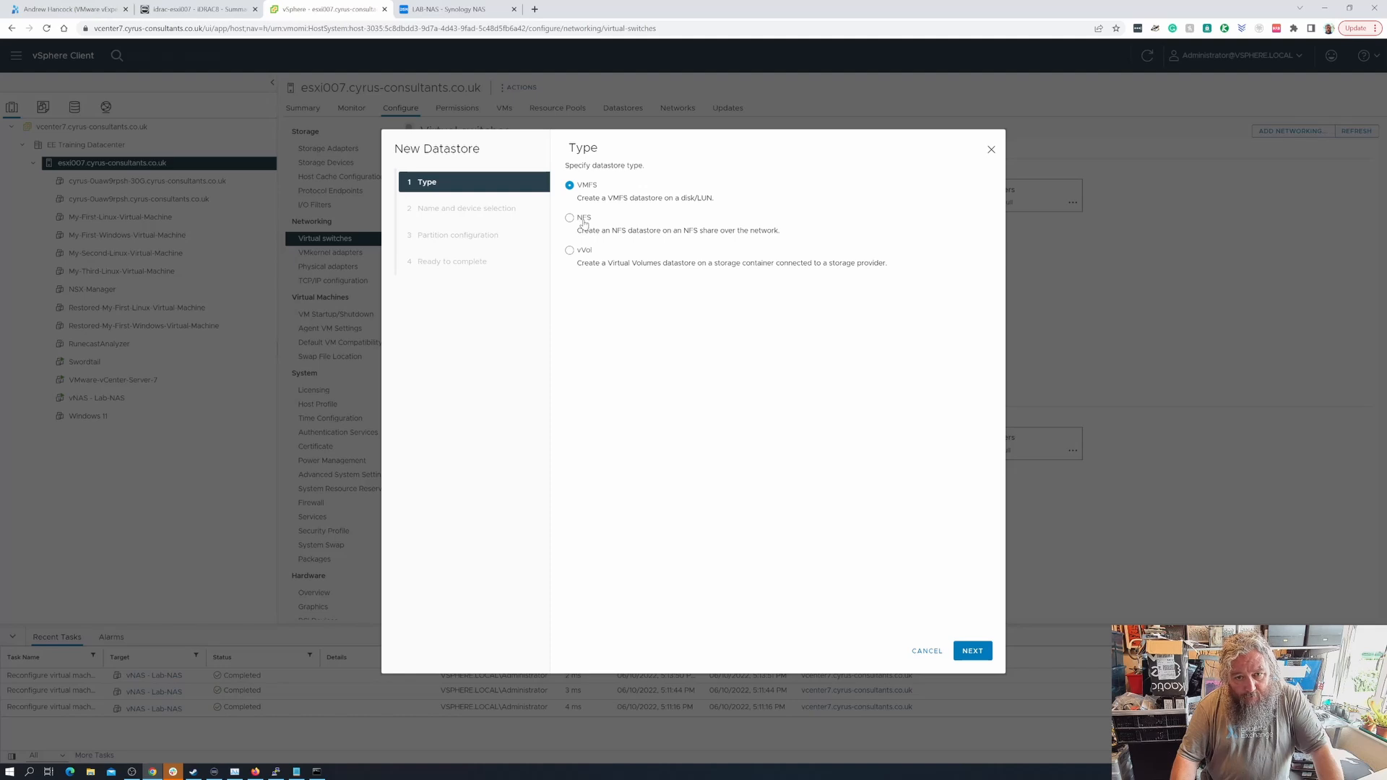
# - Choose NFS as the datastore type with NFS version 4.1
pyautogui.click(584, 223)
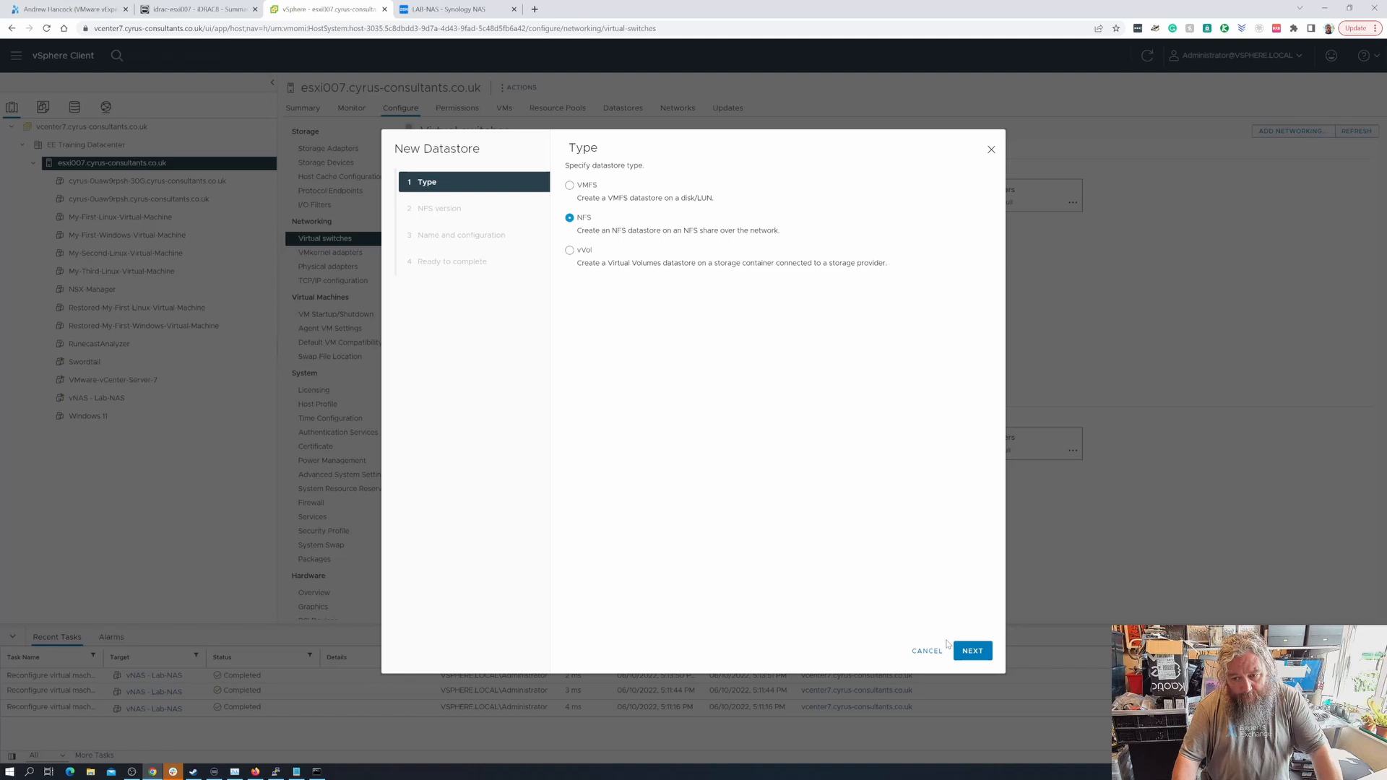
pyautogui.click(969, 651)
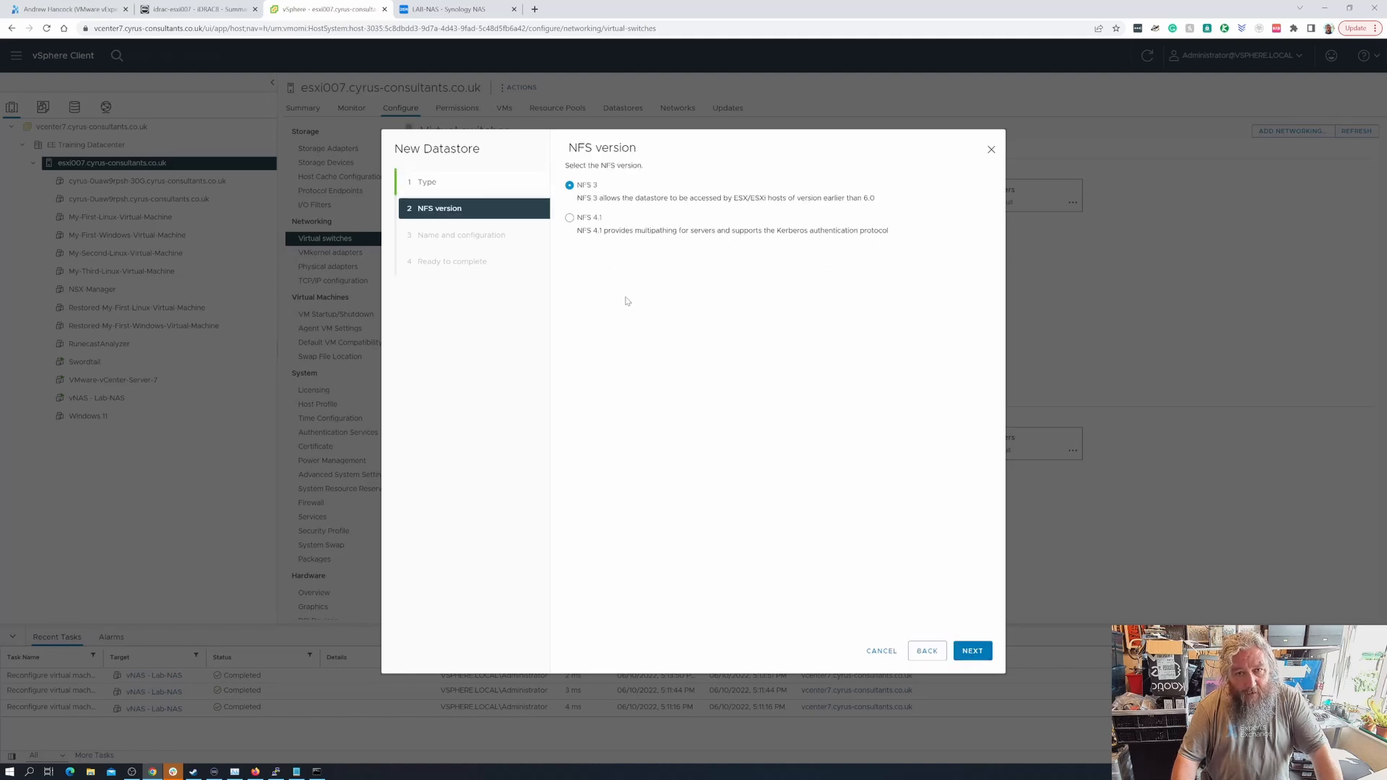
pyautogui.click(570, 218)
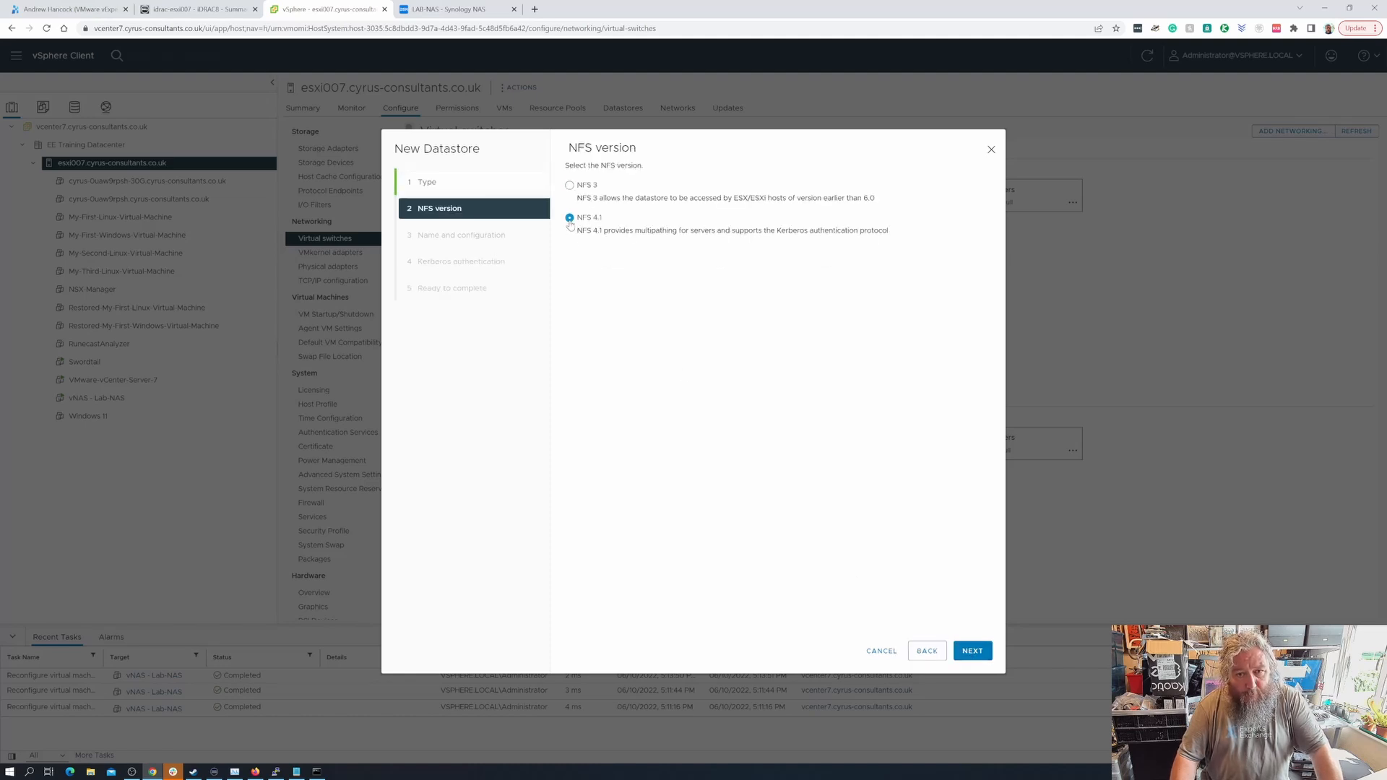
pyautogui.click(973, 652)
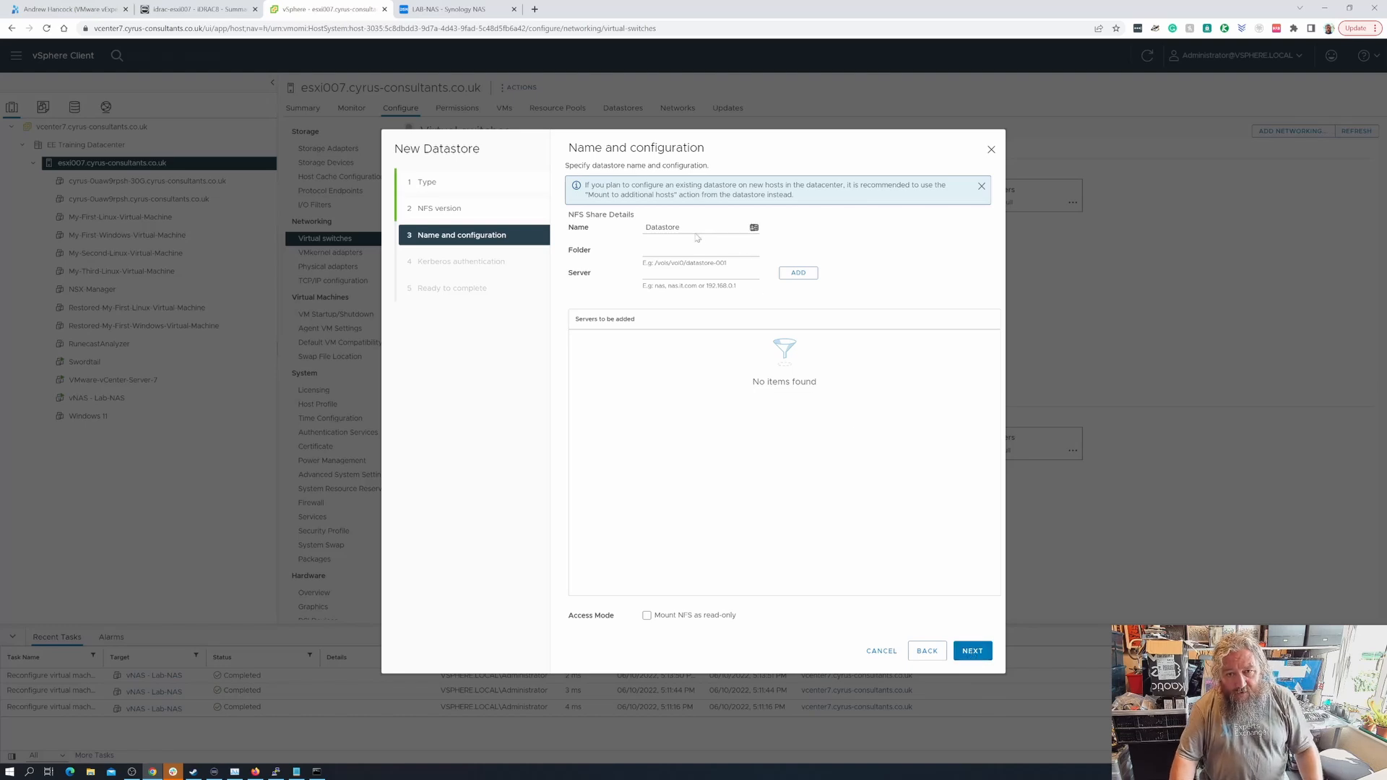
# - Name the datastore nfs_lab-nas and paste /volume2/VMwareVMs as its folder
pyautogui.moveTo(694, 228); pyautogui.dragTo(638, 235)
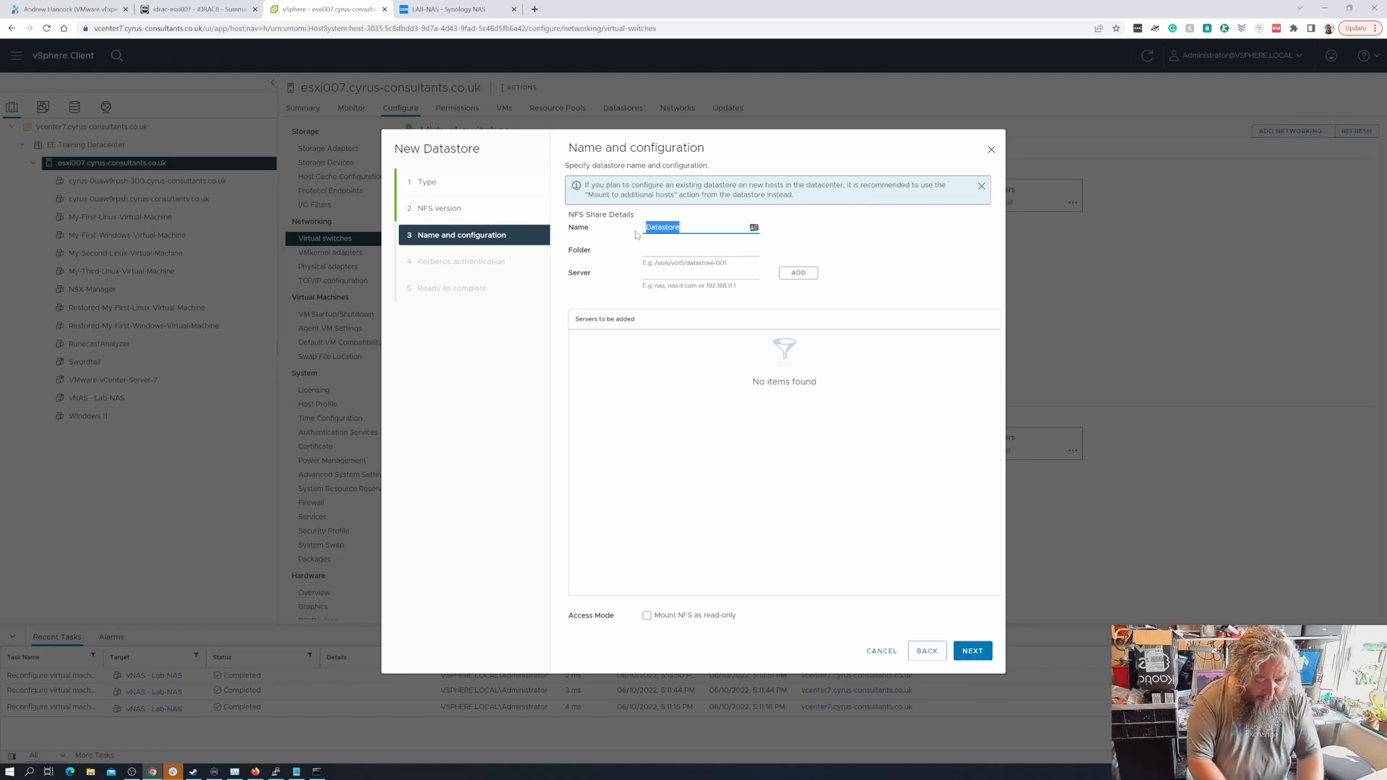
pyautogui.write('nfs_')
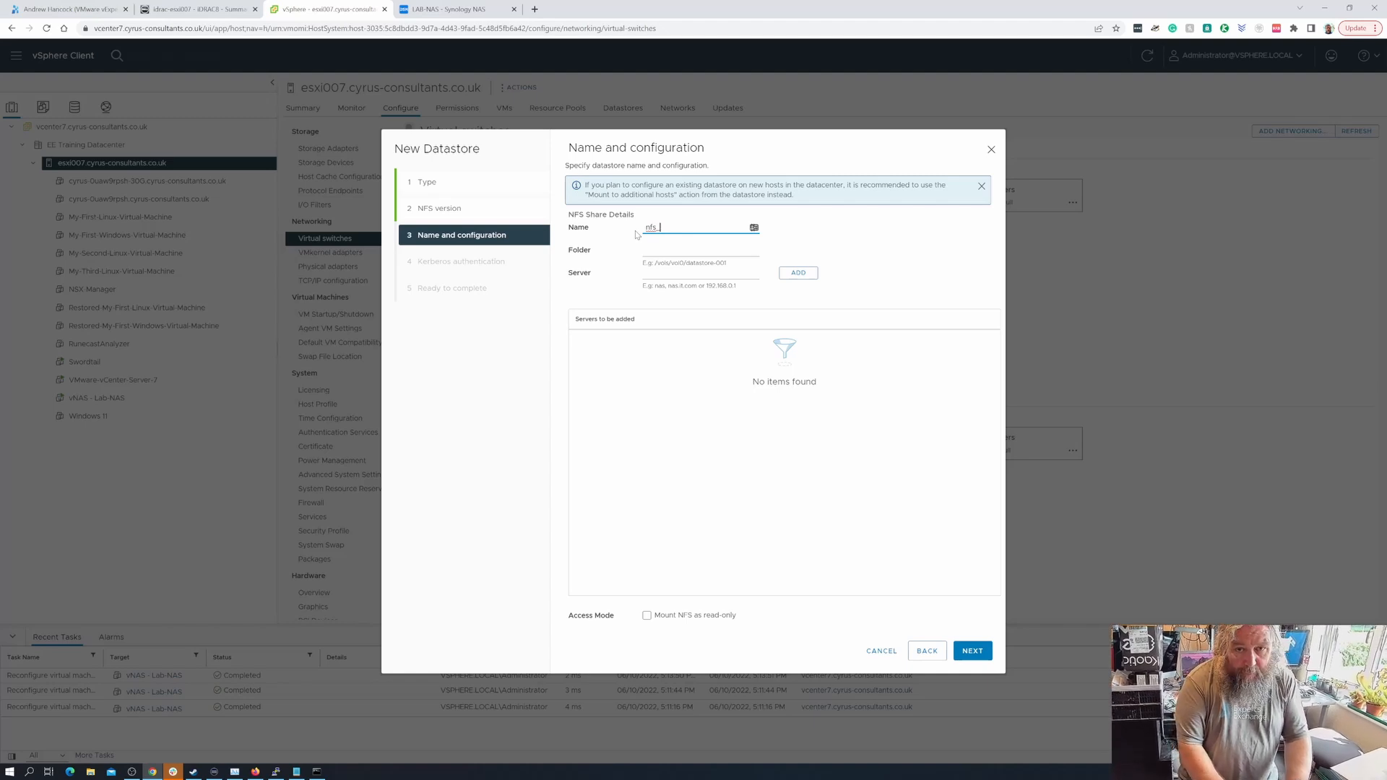
pyautogui.write('lab')
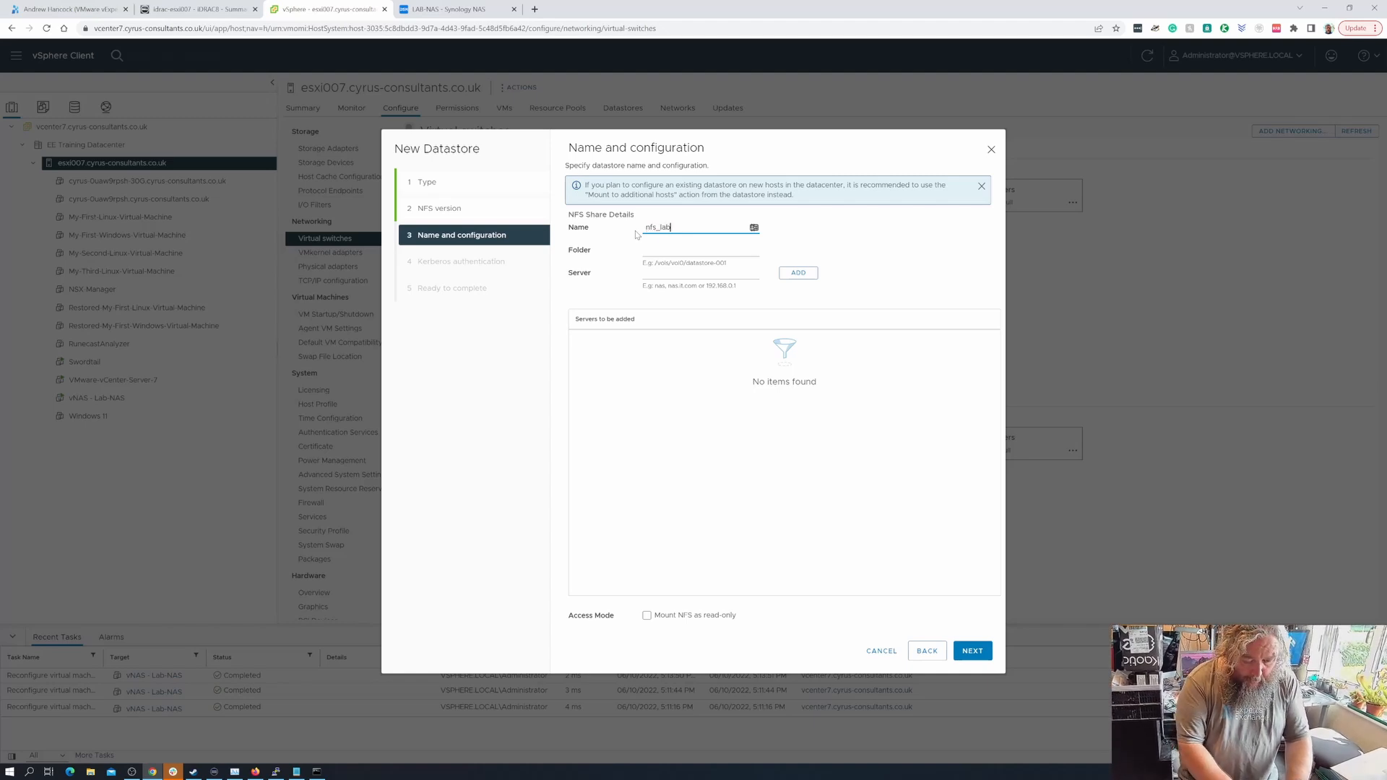
pyautogui.write('-nas')
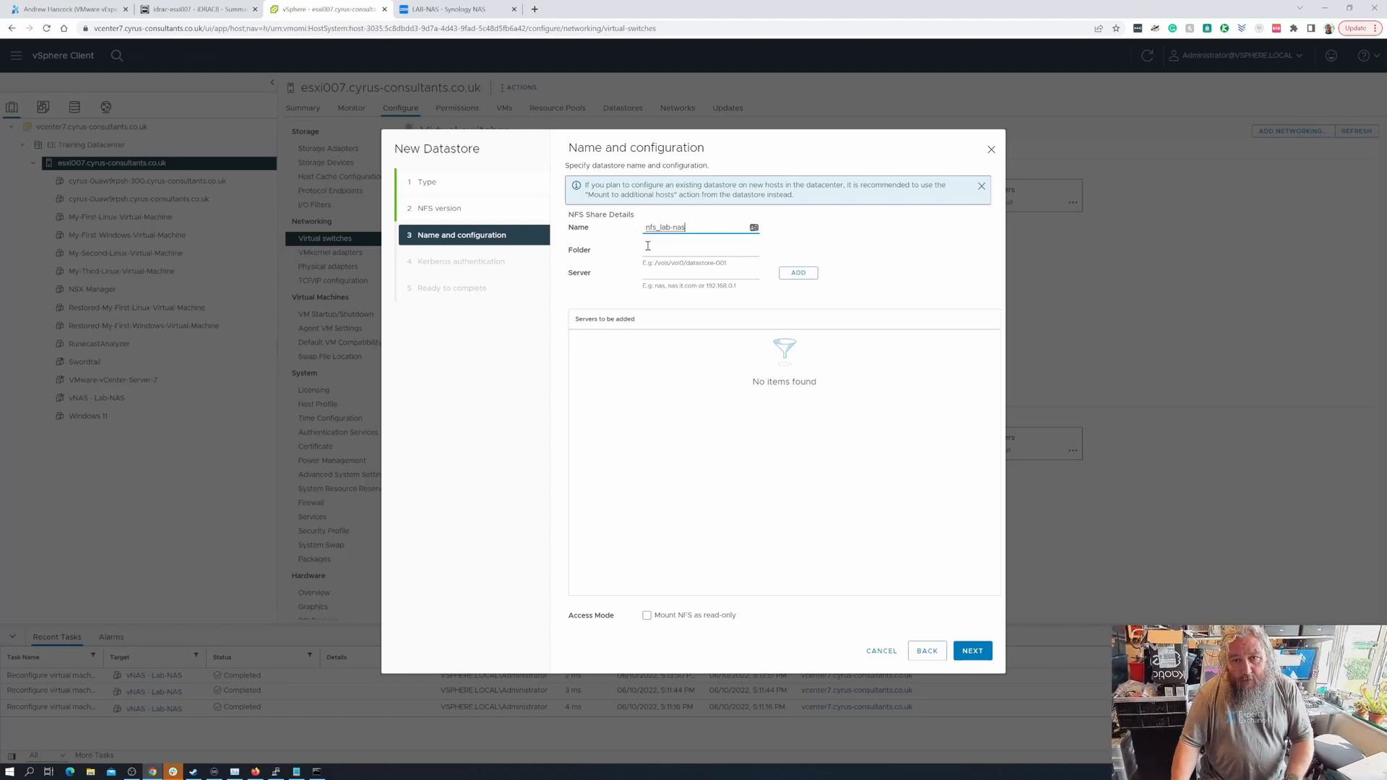
pyautogui.click(648, 247)
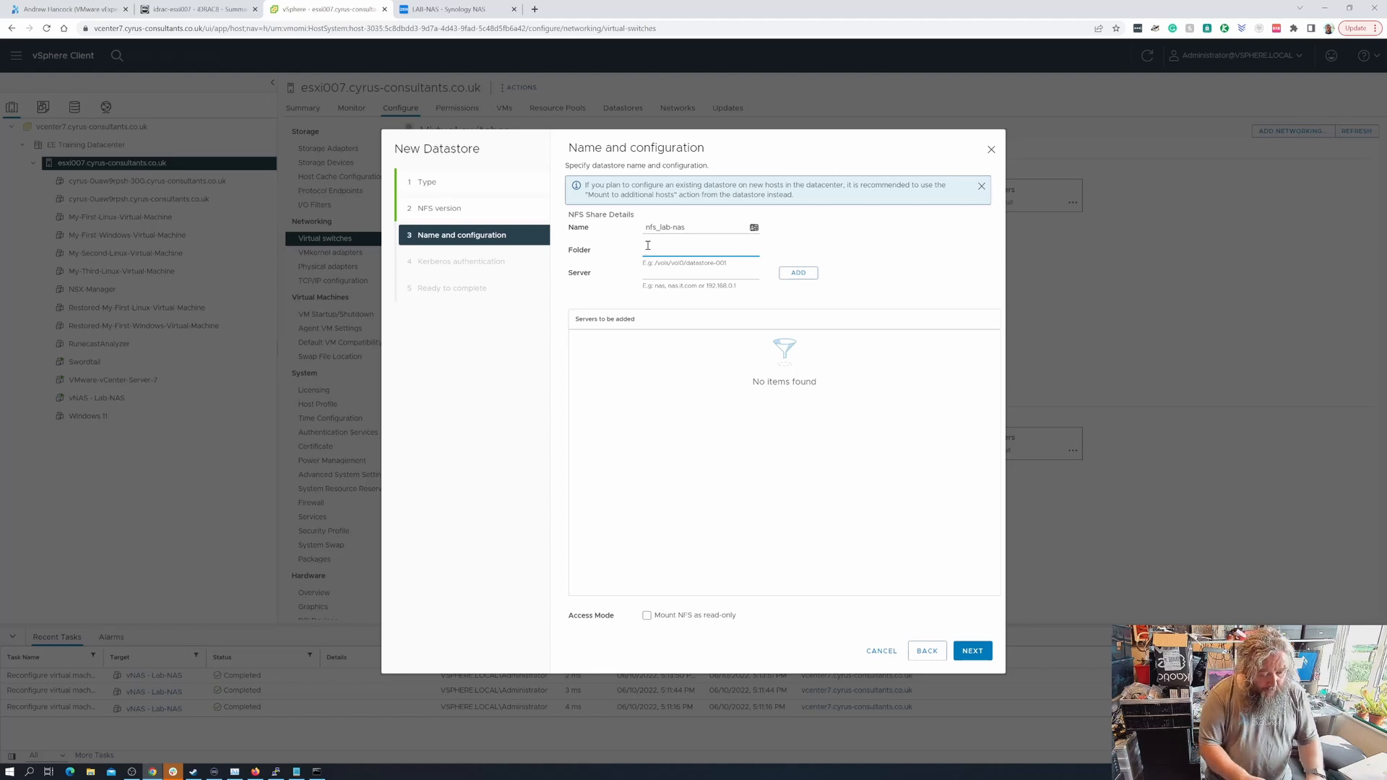
pyautogui.hotkey('ctrl', 'v')
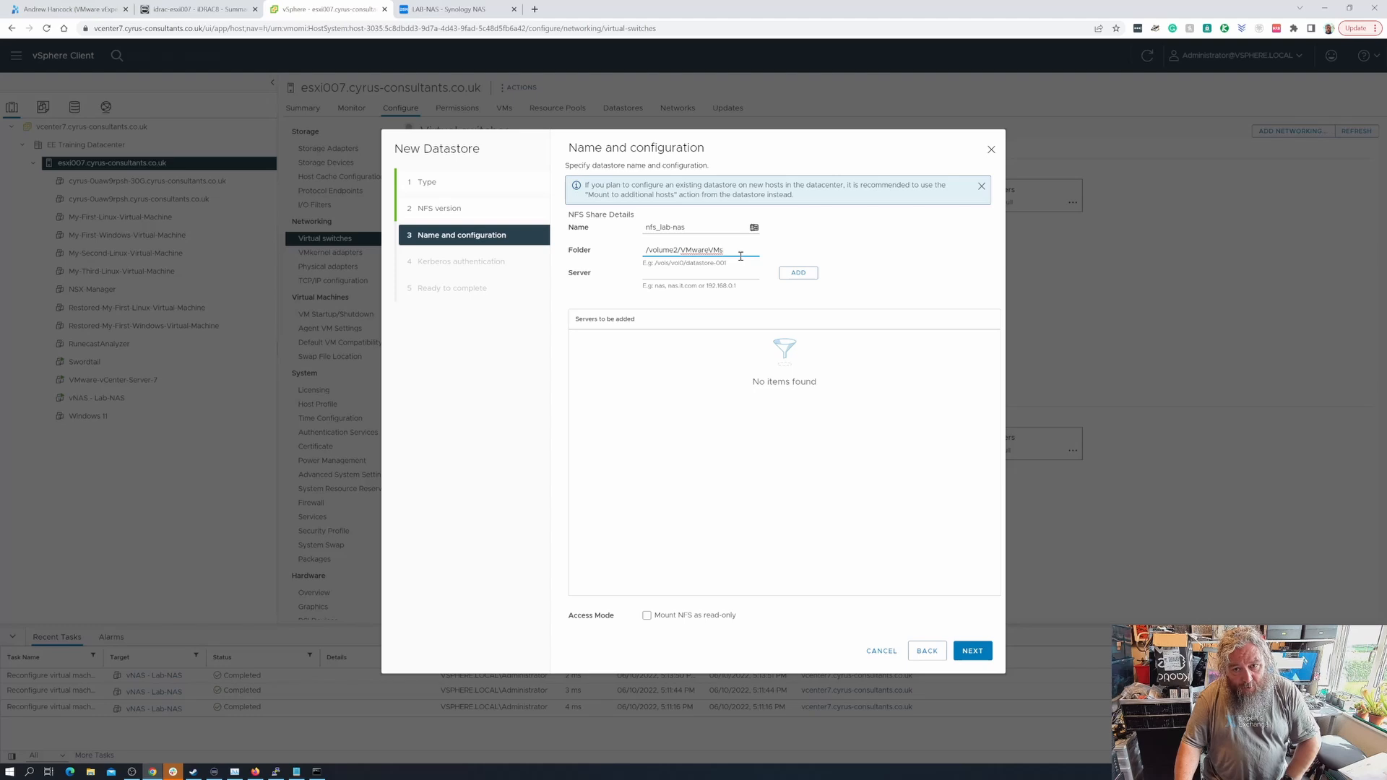
pyautogui.click(693, 274)
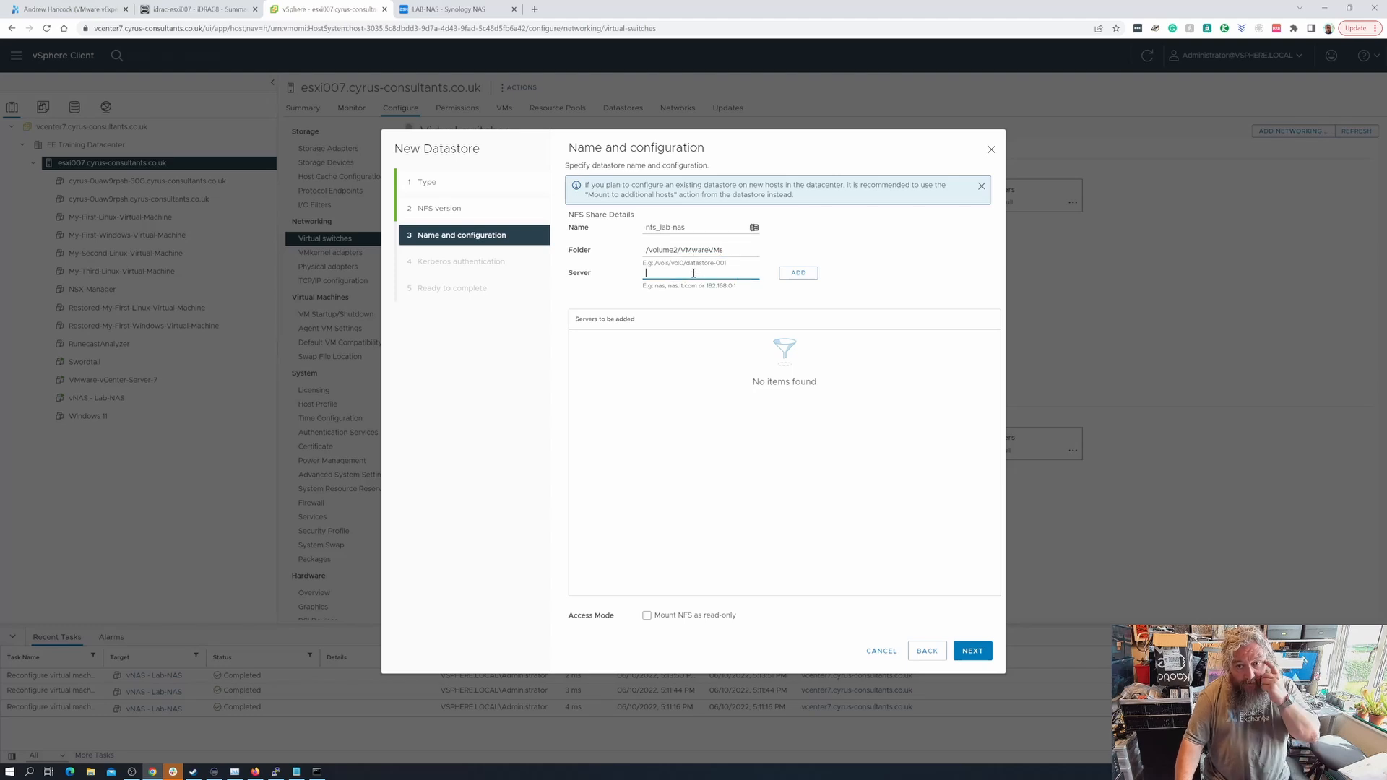
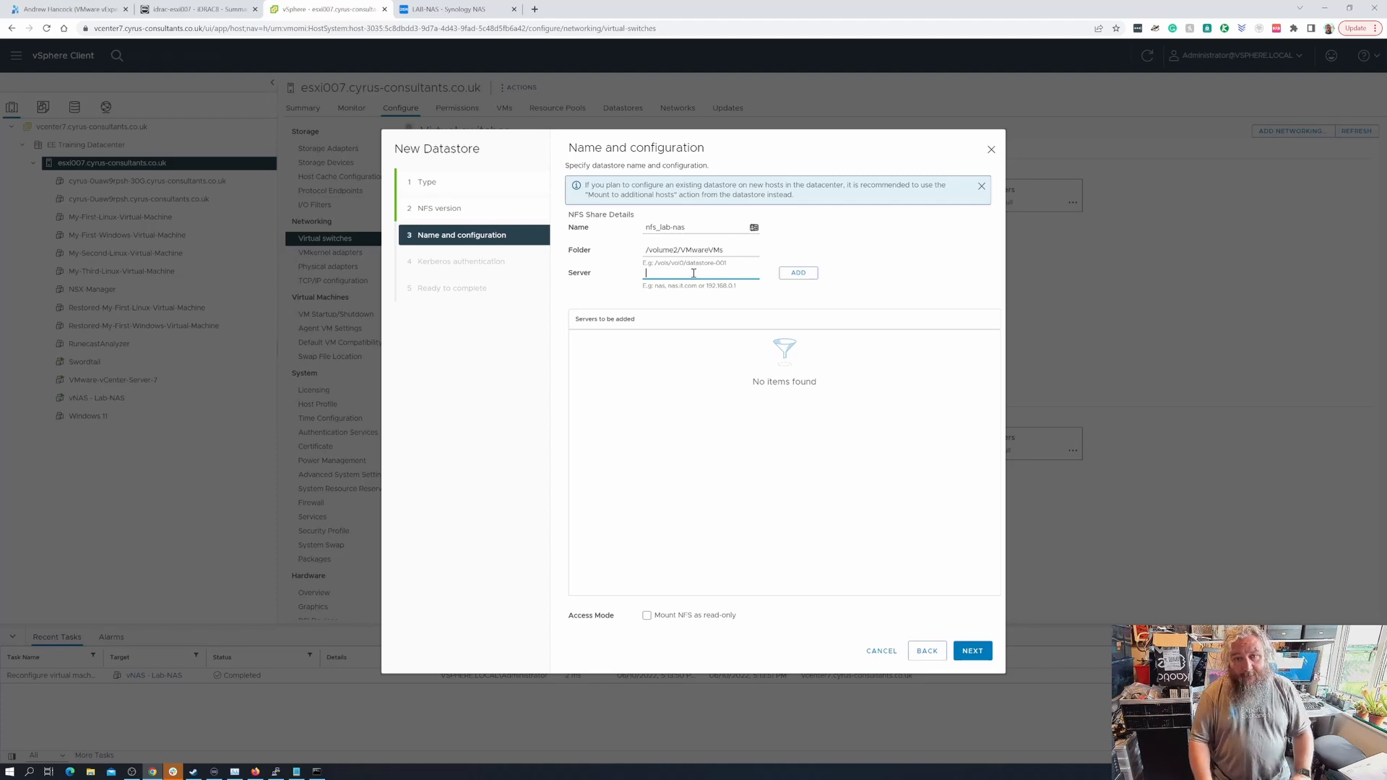
# - Enter 10.10.1.200 as the NFS server address for the nfs_lab-nas datastore
pyautogui.write('na')
pyautogui.press('BackSpace')
pyautogui.press('BackSpace')
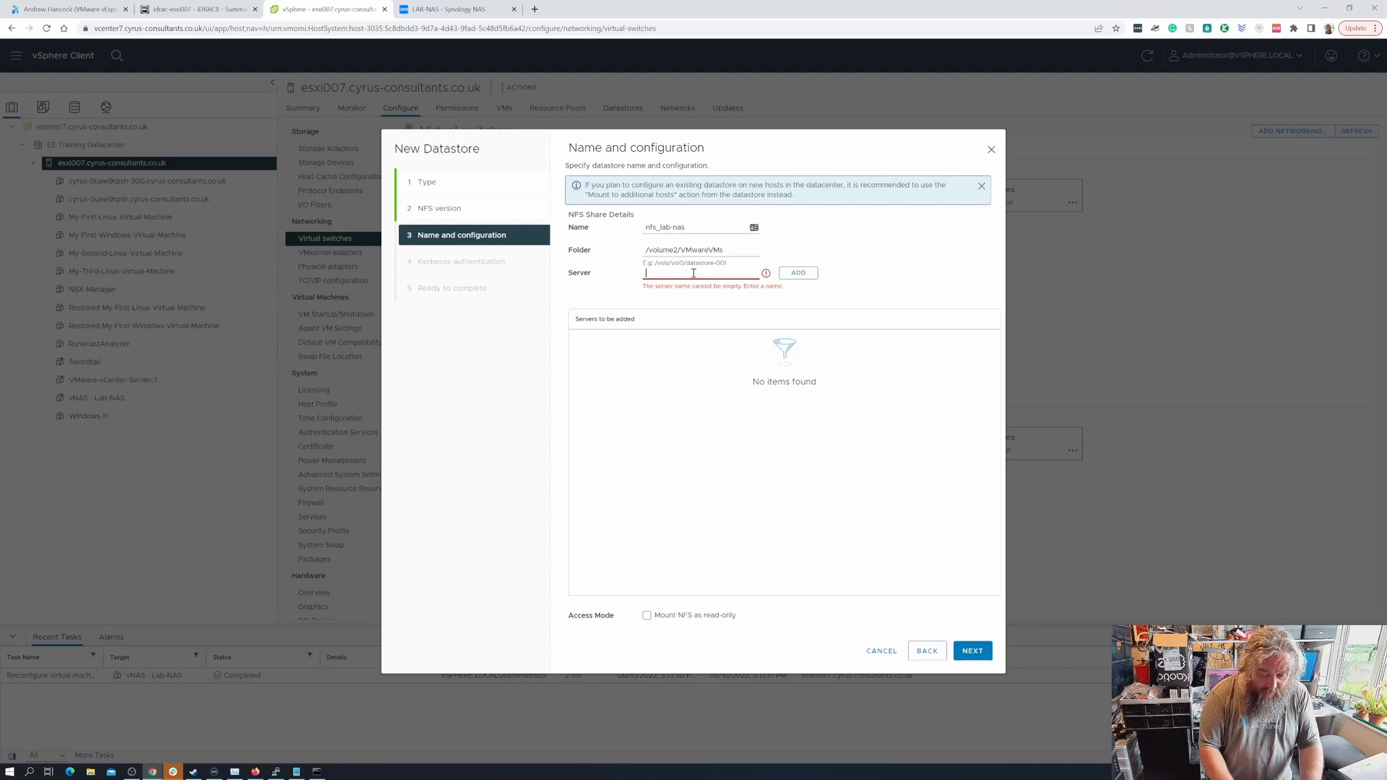
pyautogui.write('10.10')
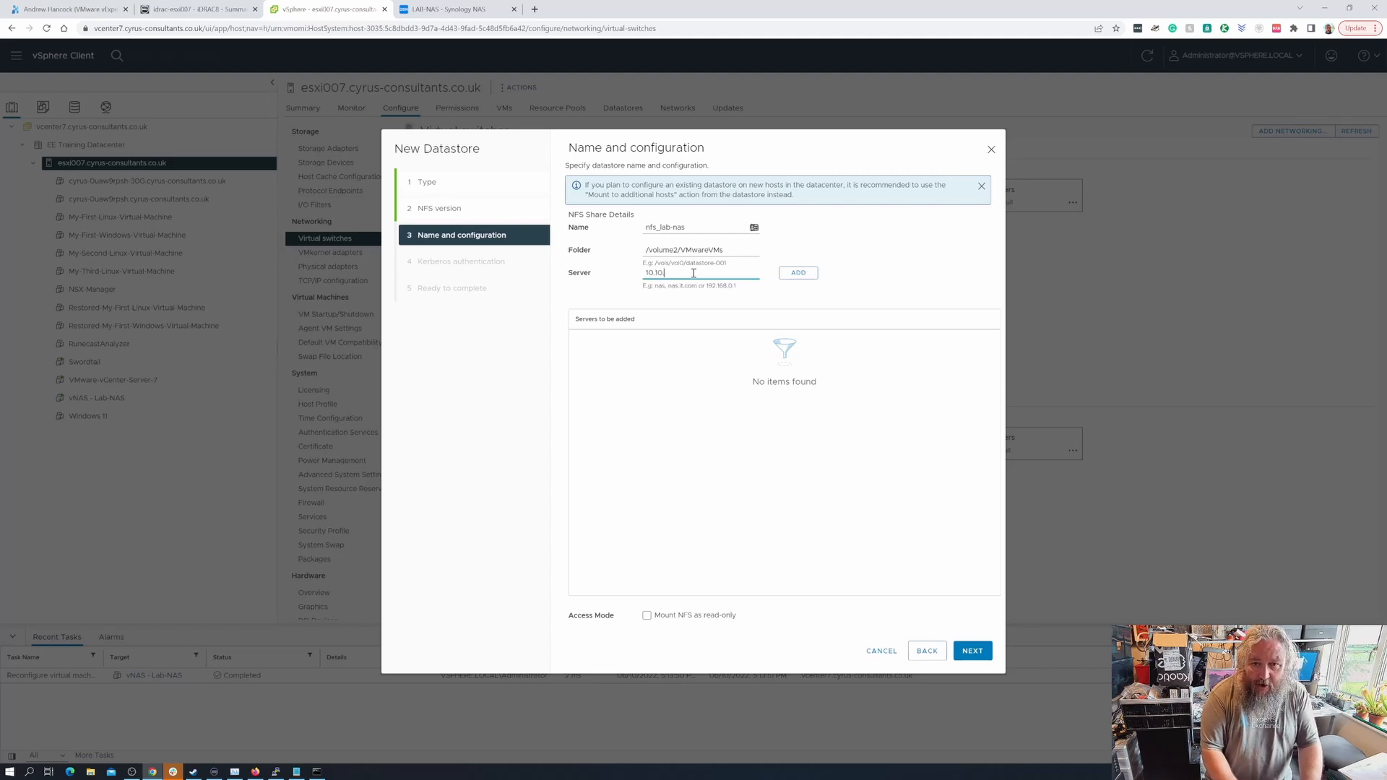
pyautogui.write('.1.200')
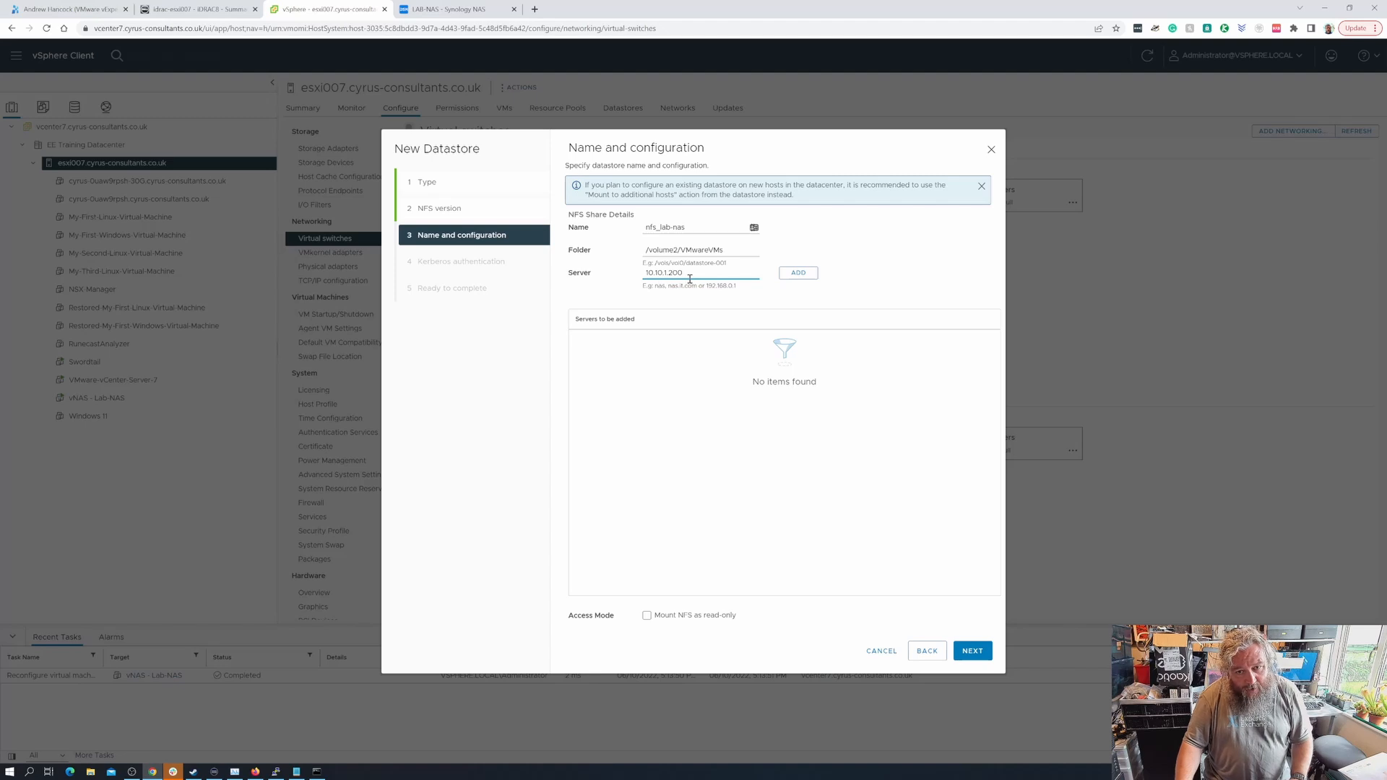
# - In DSM, save the VMwareVMs NFS permissions and confirm LAN 1's static IP is 10.10.1.200
pyautogui.click(451, 8)
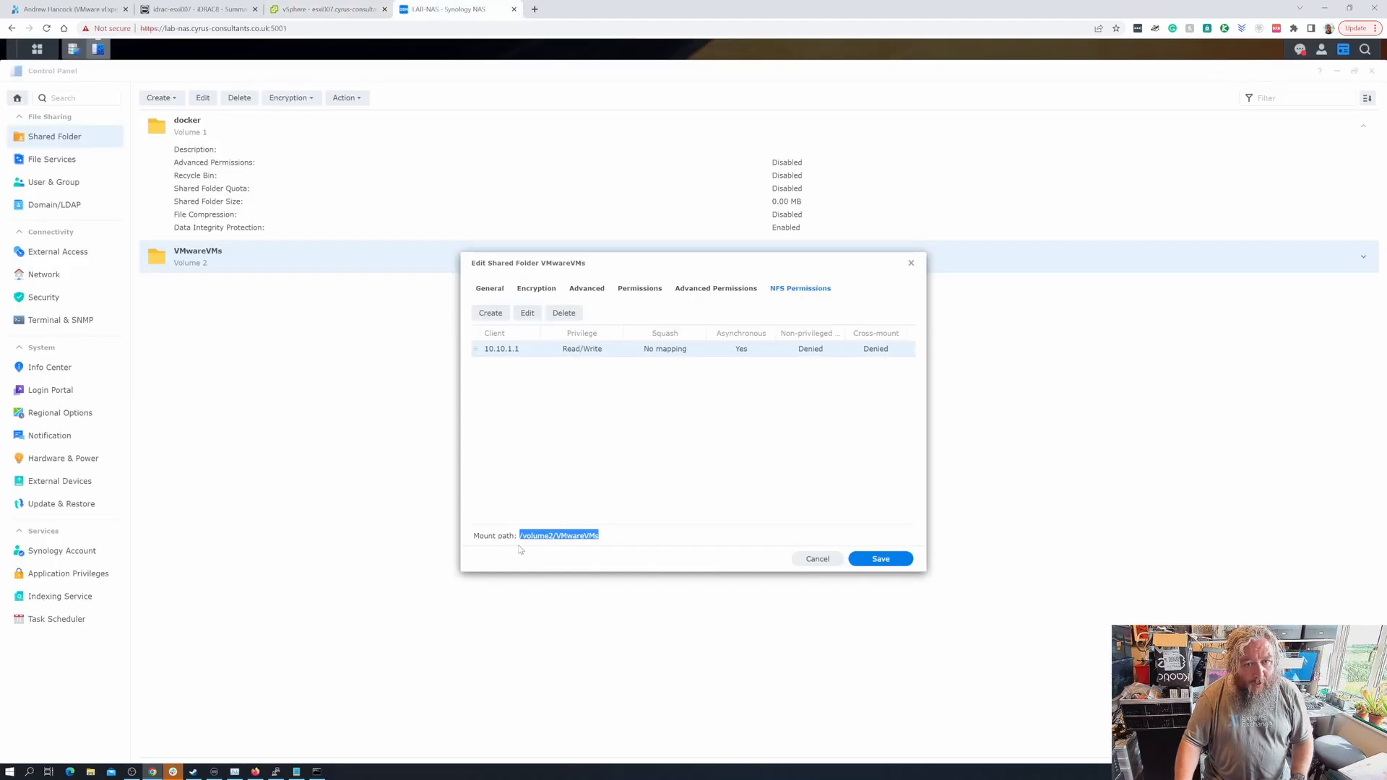
pyautogui.click(904, 562)
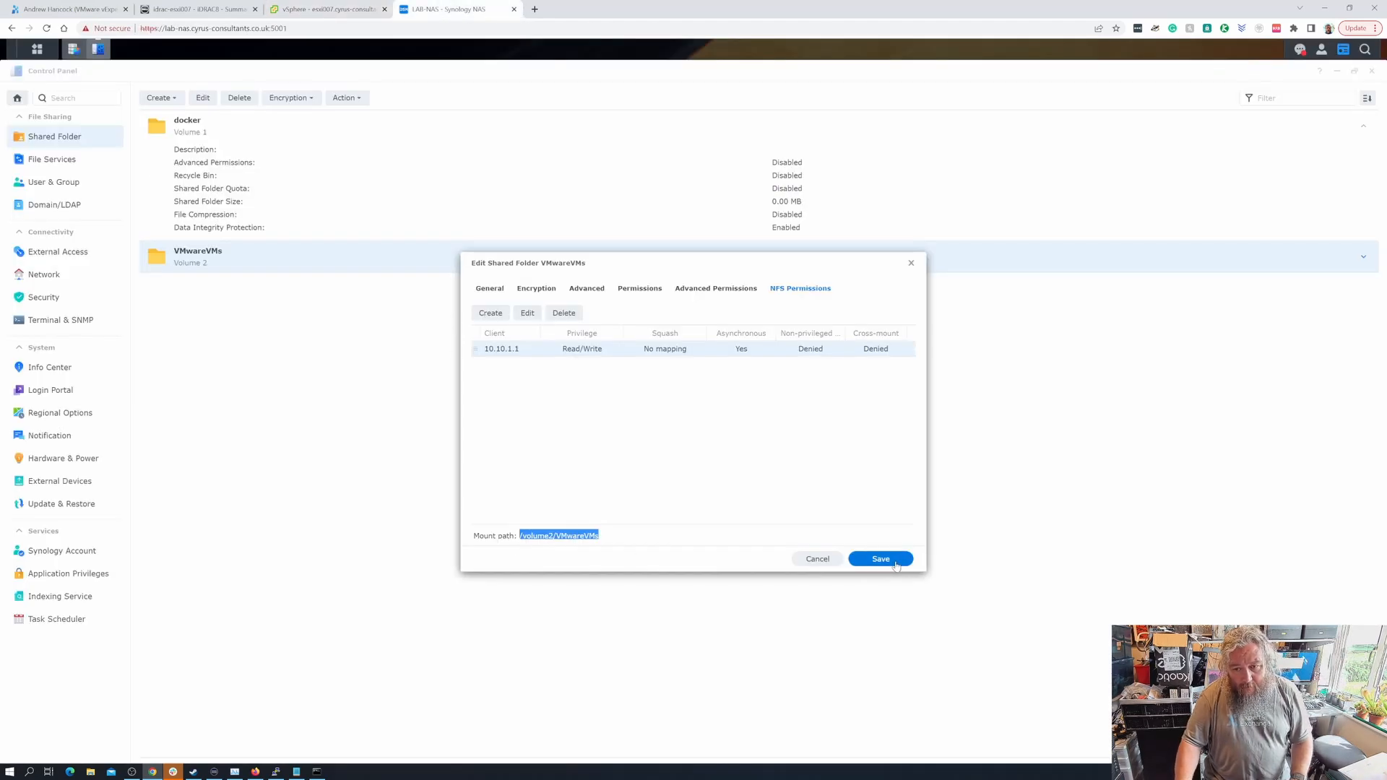
pyautogui.click(55, 283)
pyautogui.click(233, 97)
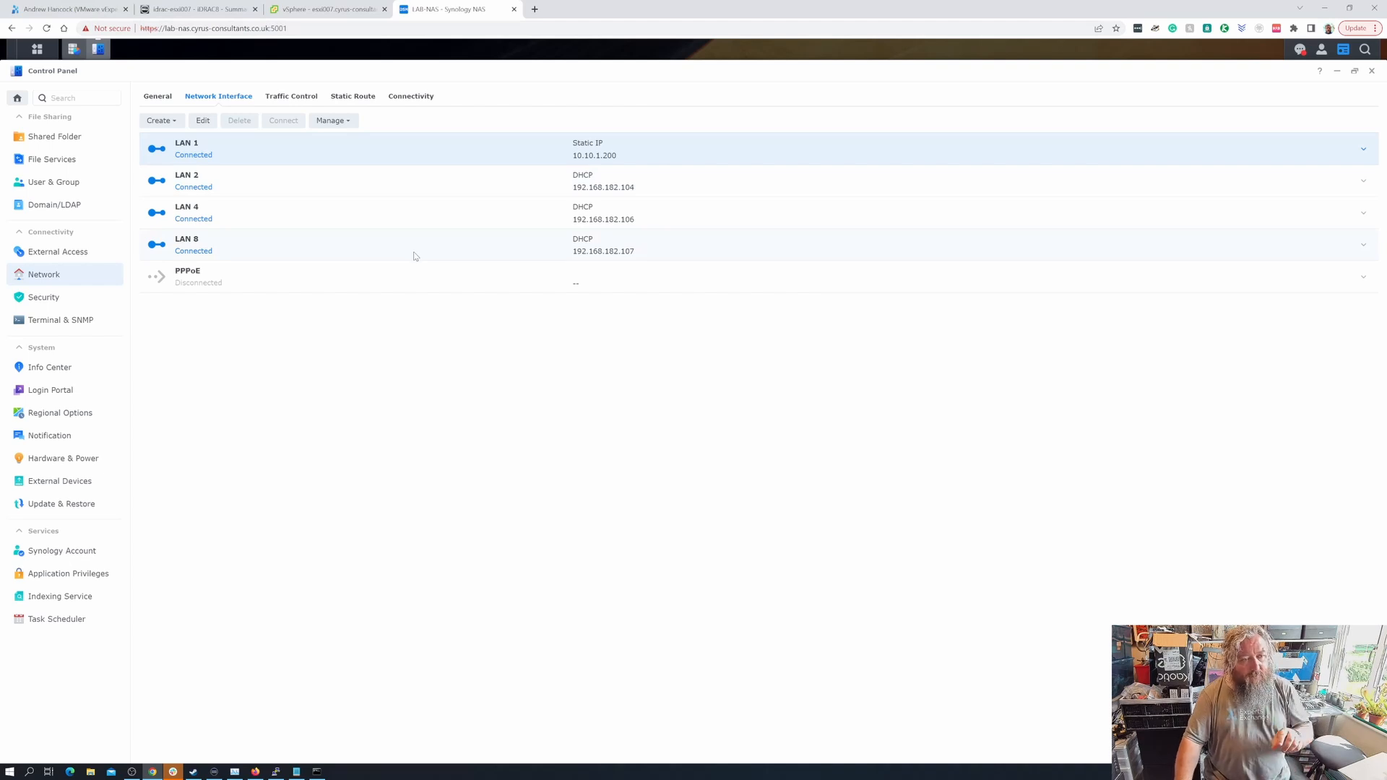
pyautogui.click(334, 10)
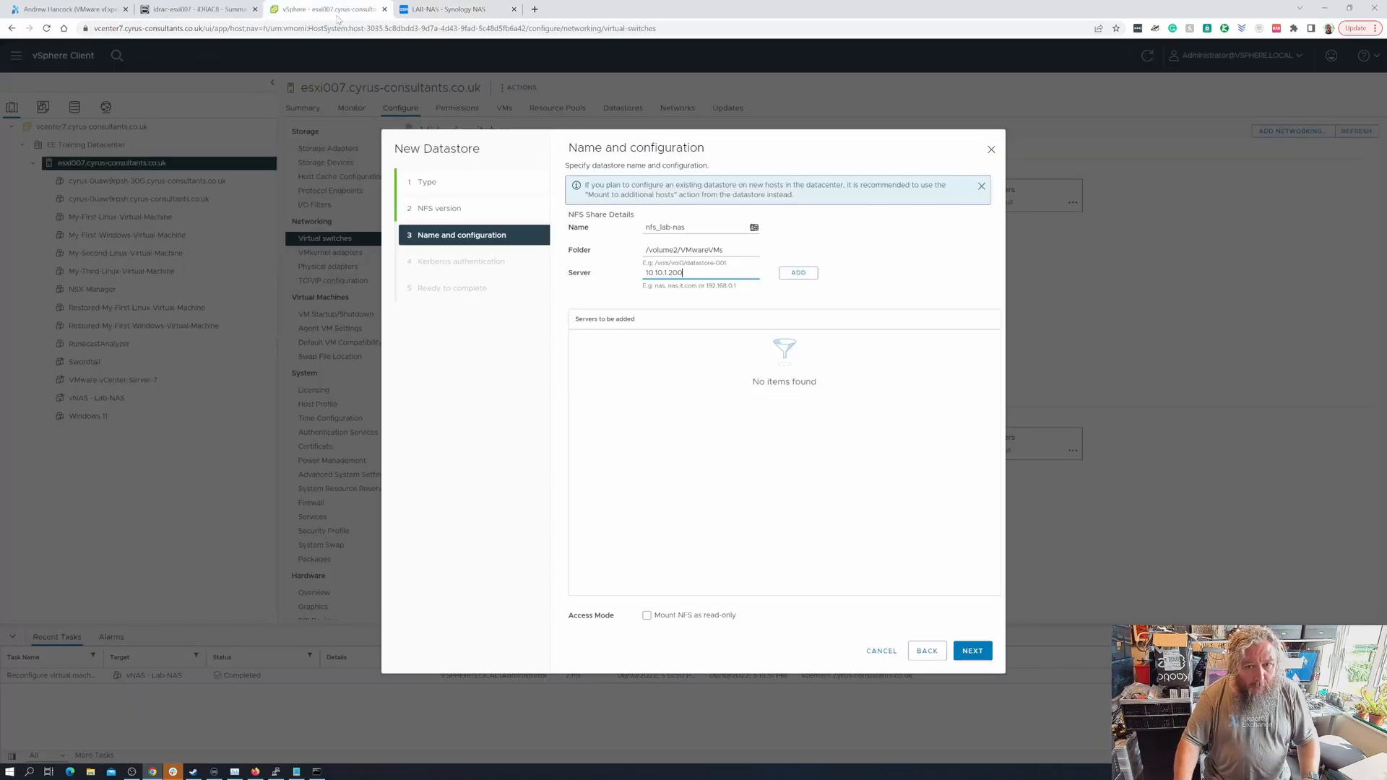
# - Advance the wizard with Kerberos disabled to Ready to complete, showing NFS 4.1 read-write
pyautogui.click(976, 652)
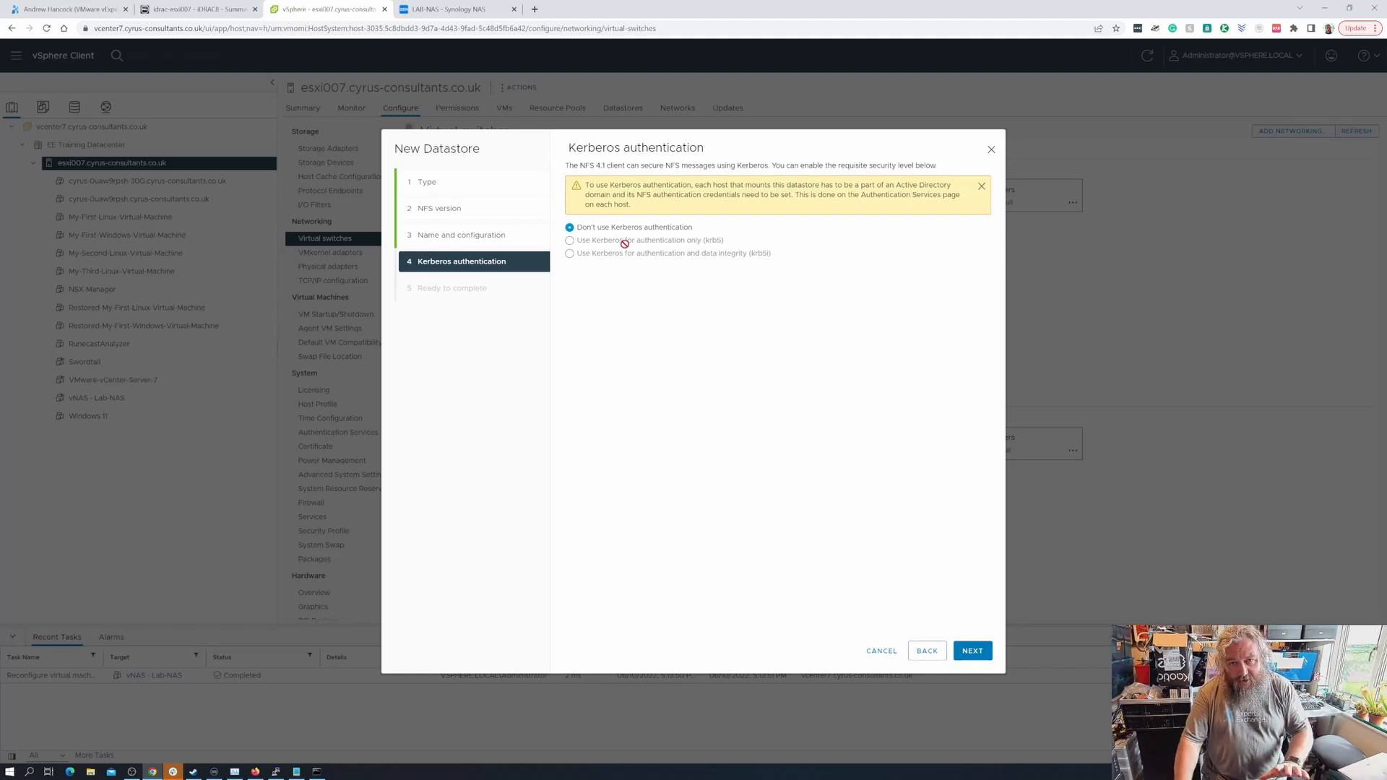
pyautogui.click(973, 651)
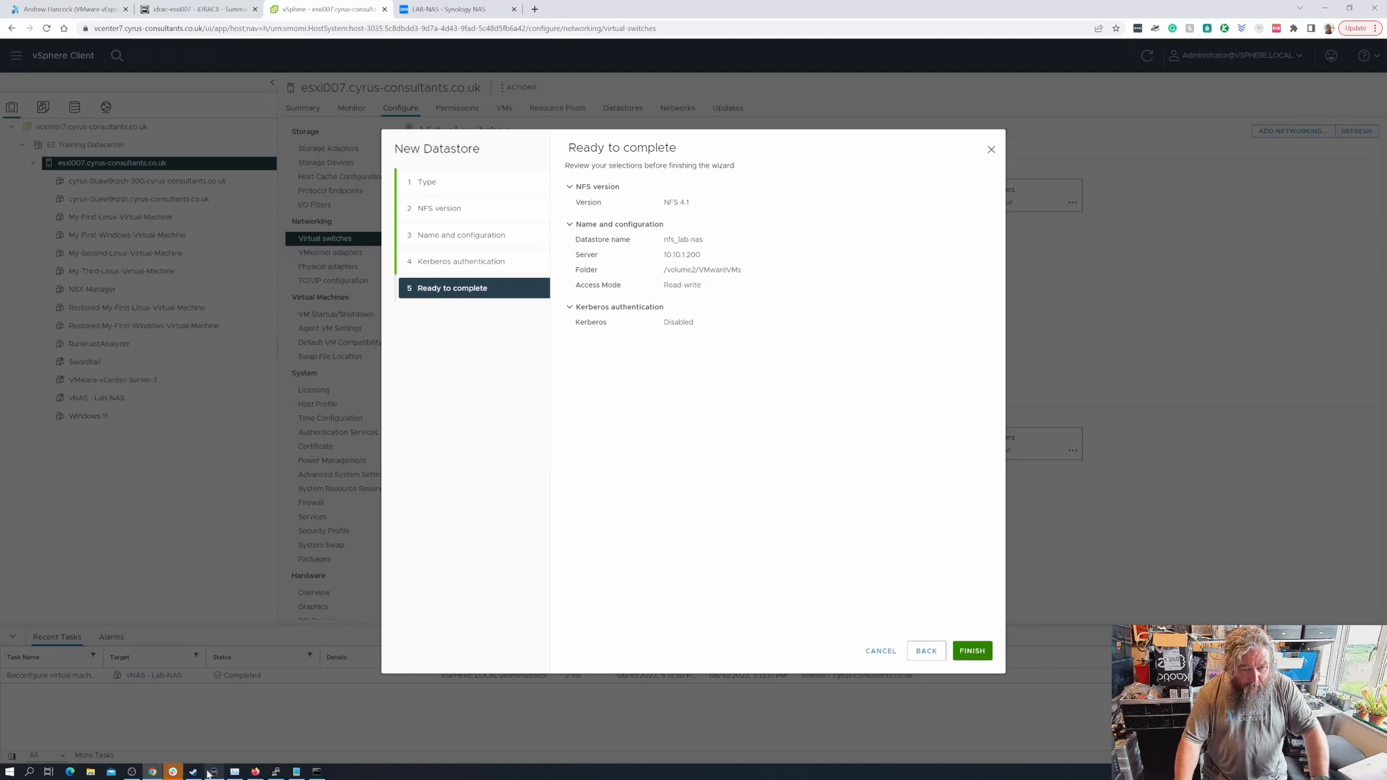
pyautogui.click(276, 771)
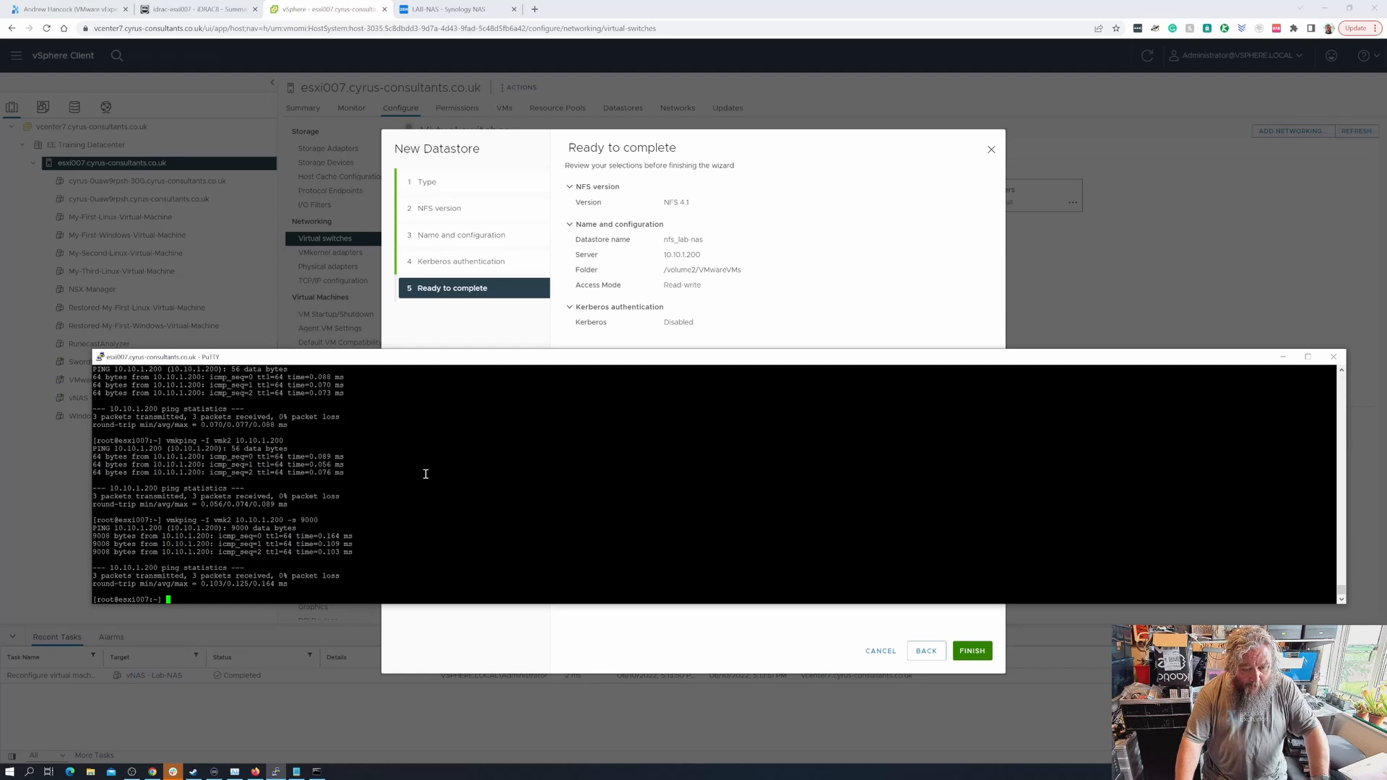
# - Rerun 'vmkping -I vmk2 10.10.1.200 -s 9000', confirming 0% packet loss
pyautogui.press('Up')
pyautogui.press('Return')
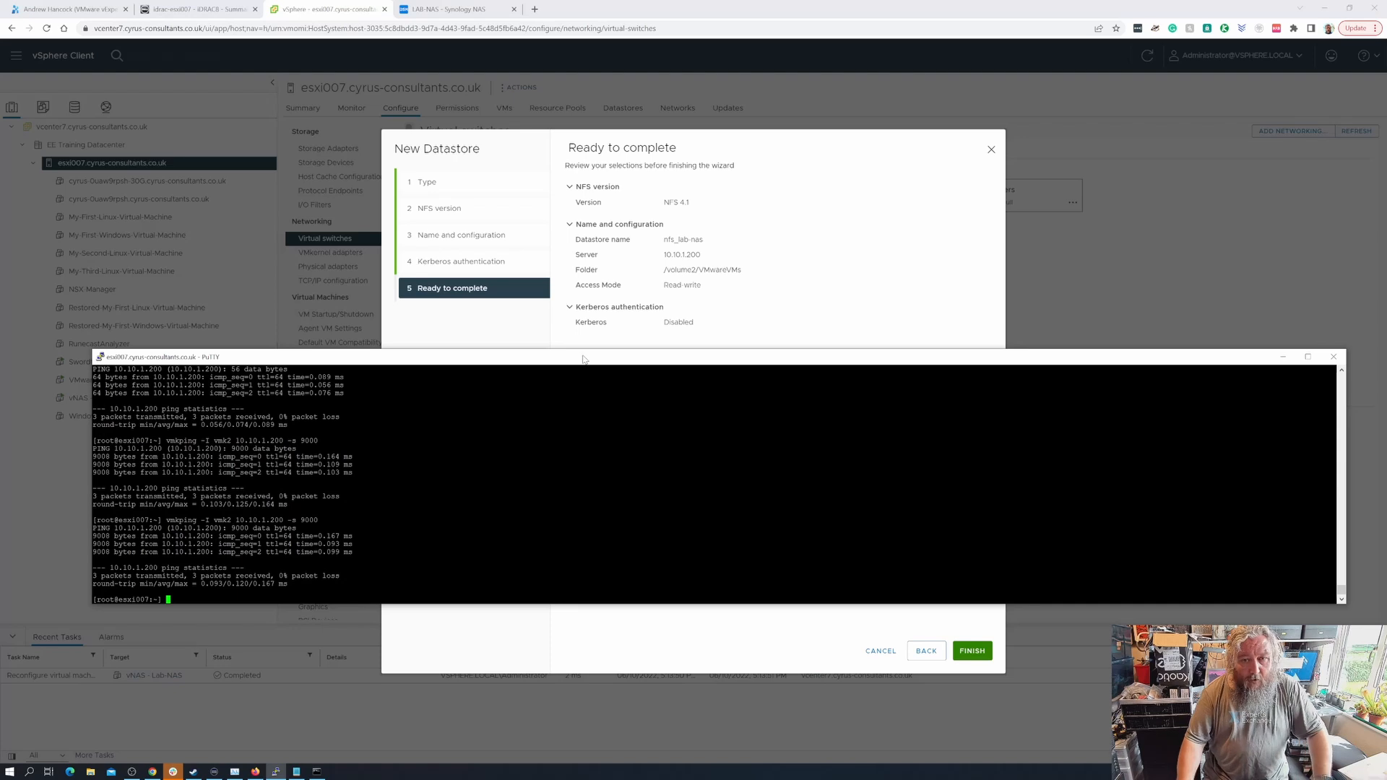
pyautogui.click(800, 236)
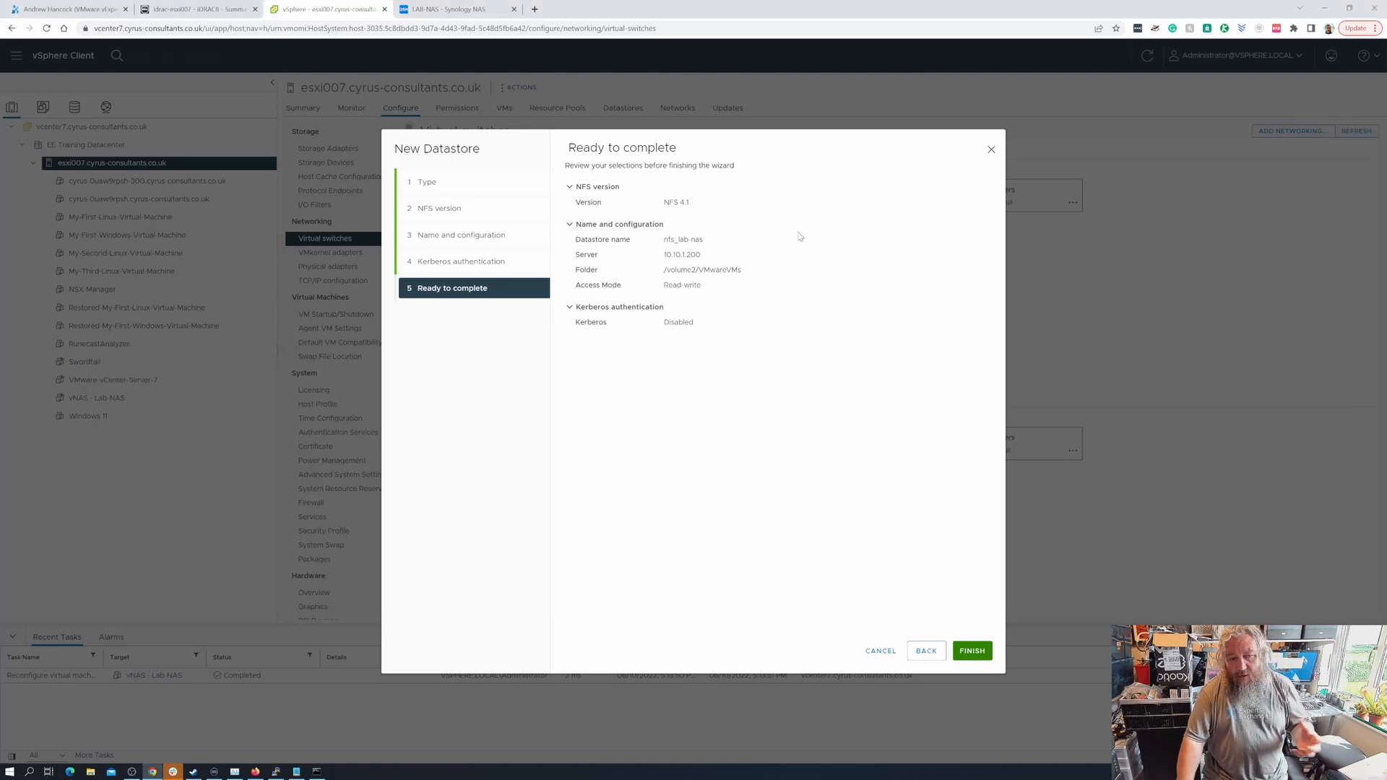
# - Finish creating nfs_lab-nas and view the host's datastores, listing it as NFS 4.1, 480 GB
pyautogui.click(977, 654)
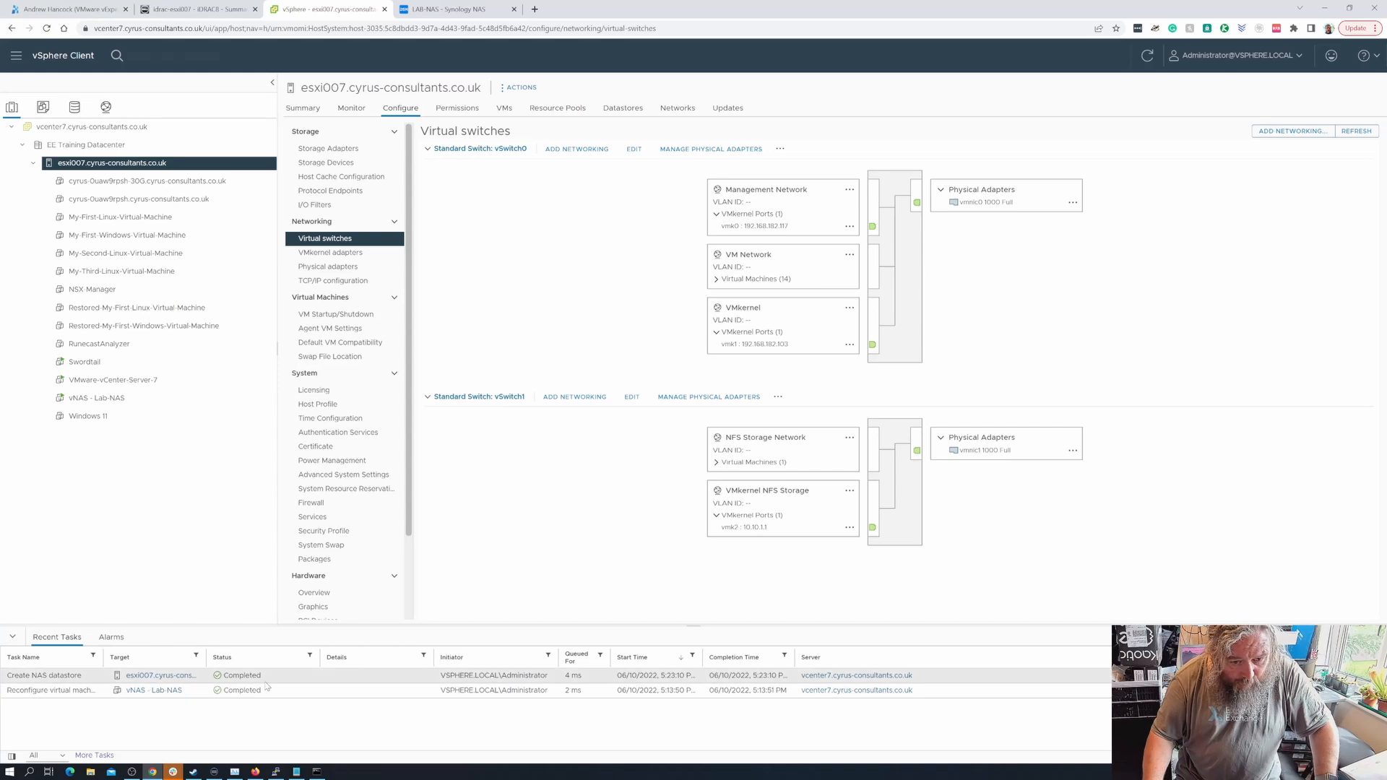
pyautogui.click(623, 108)
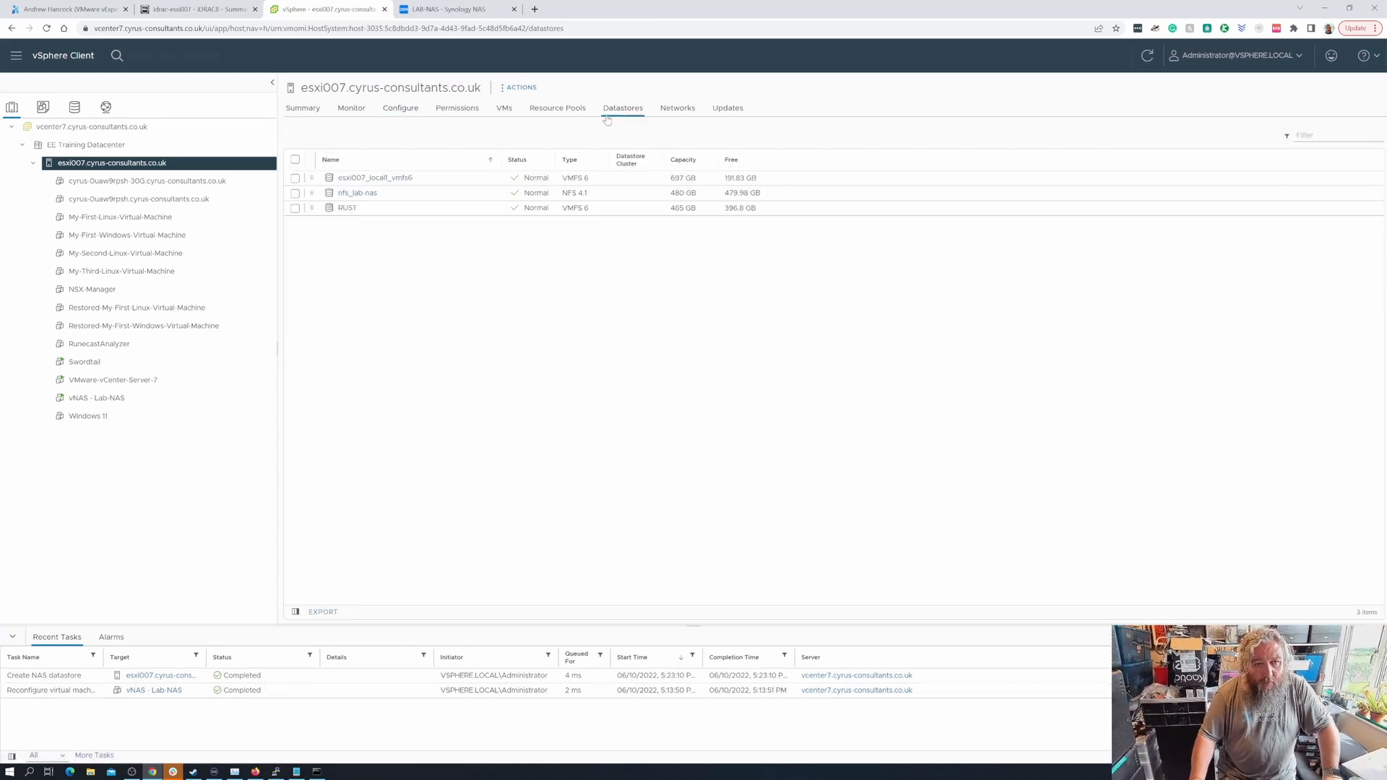
# - Add a folder named Test-Folder-EE in the nfs_lab-nas datastore's file browser
pyautogui.click(363, 200)
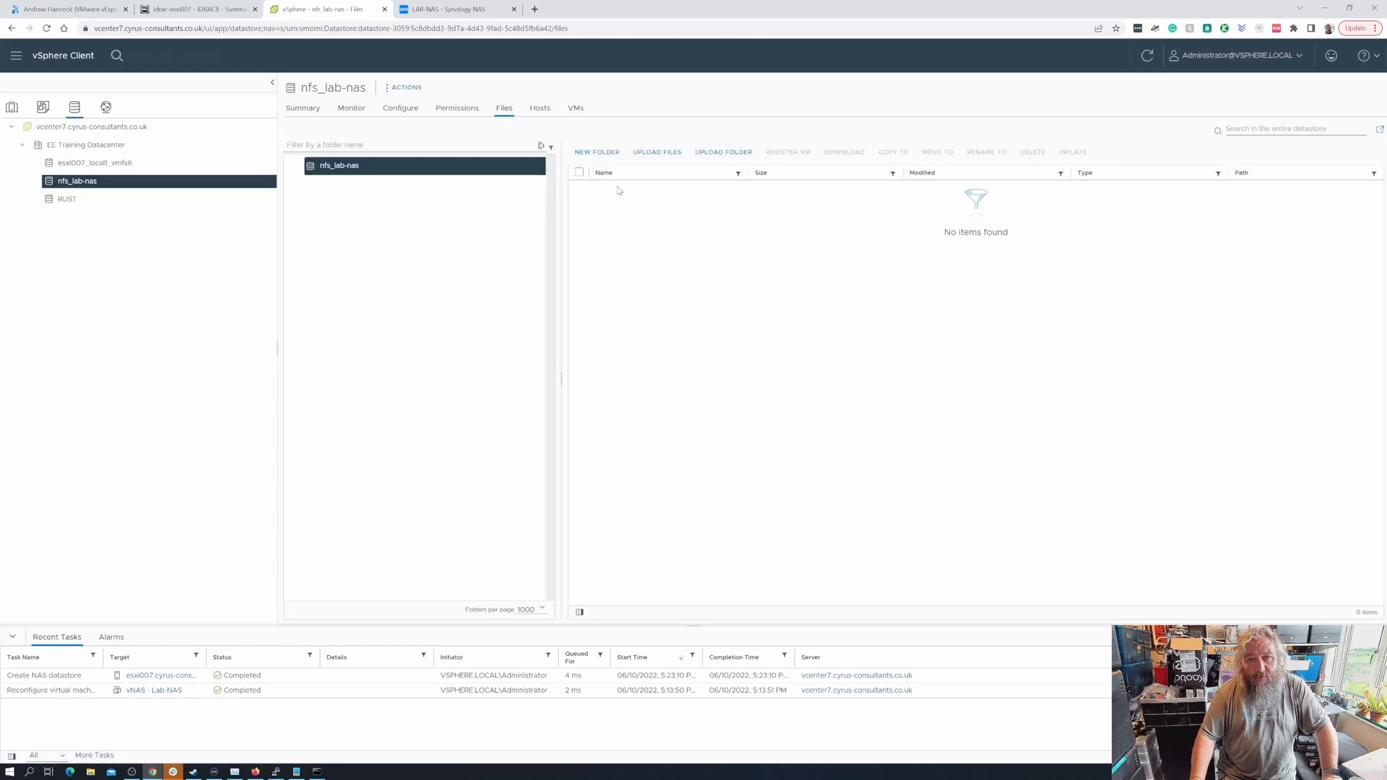
pyautogui.click(596, 152)
pyautogui.moveTo(621, 399); pyautogui.dragTo(542, 402)
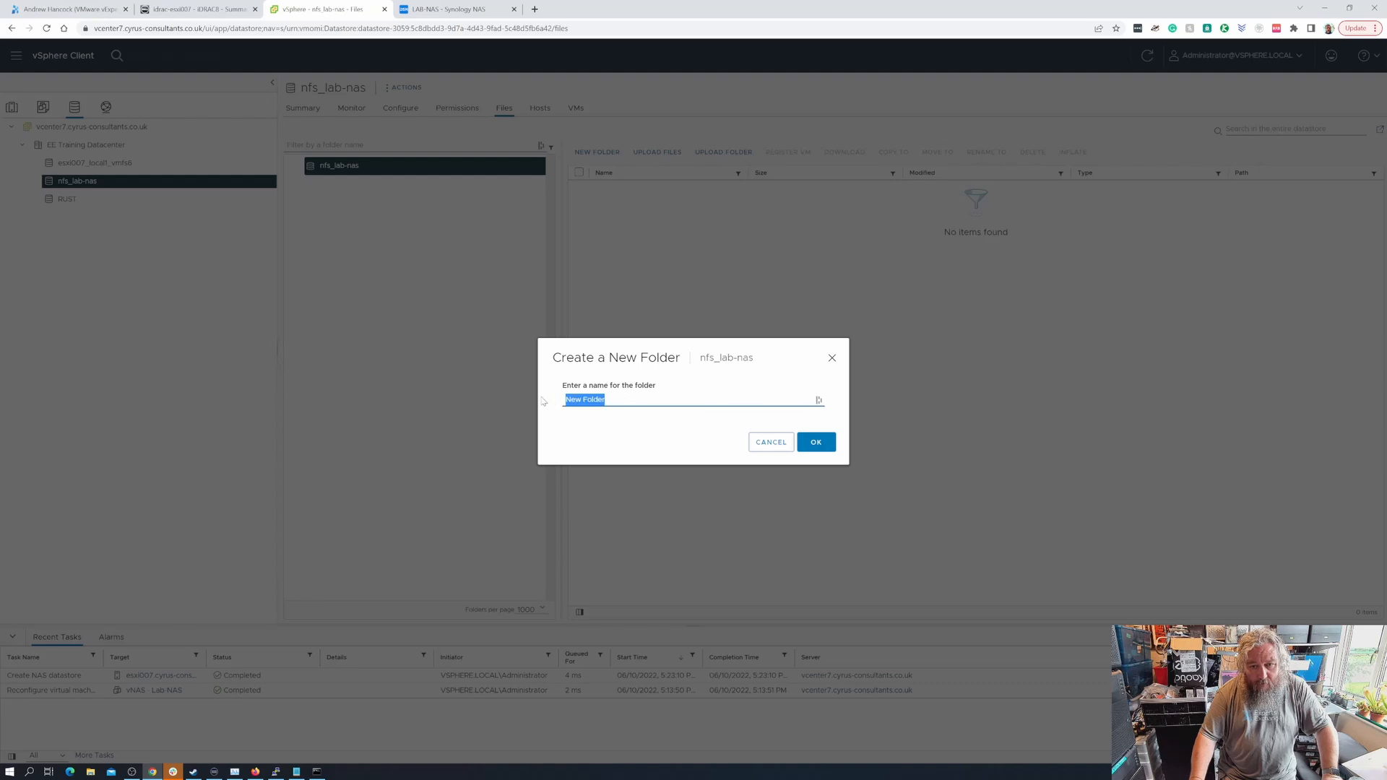
pyautogui.write('Test-')
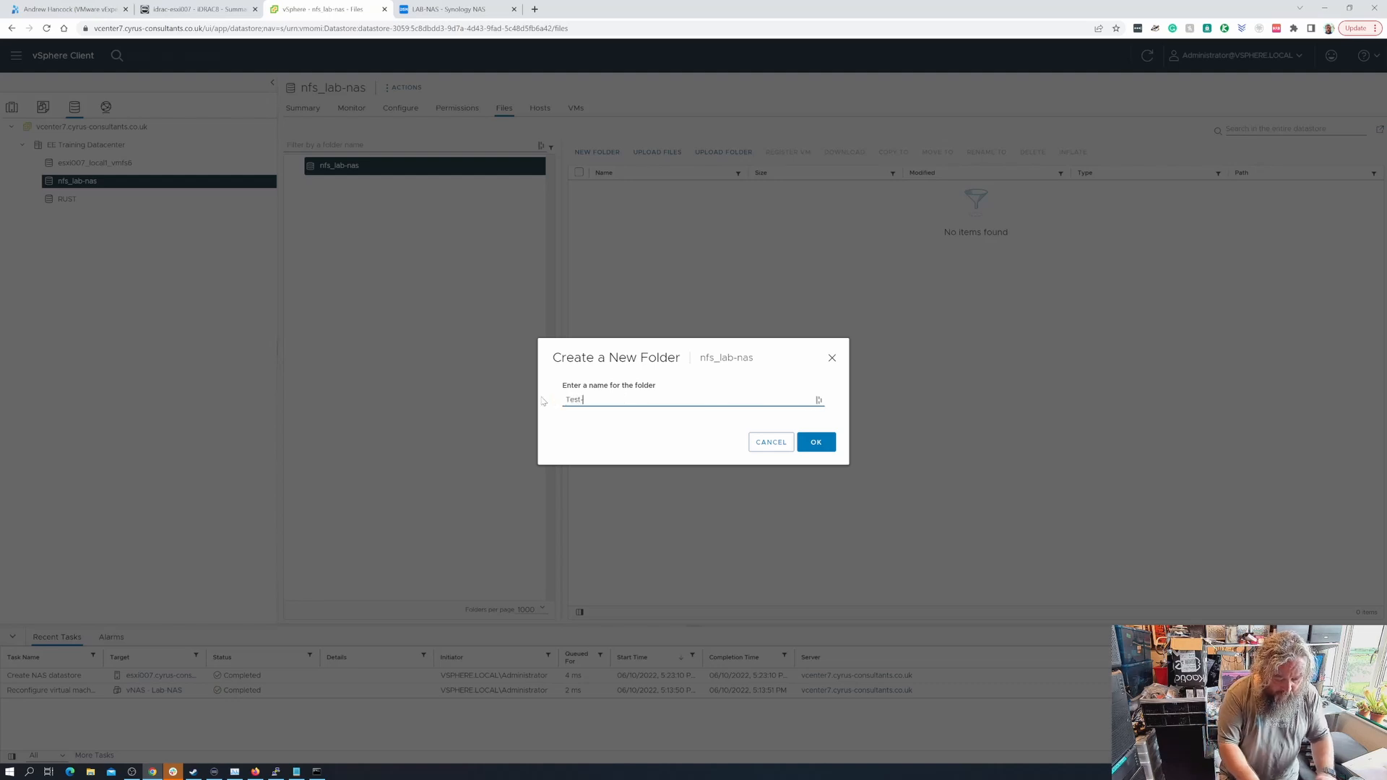
pyautogui.write('Fold')
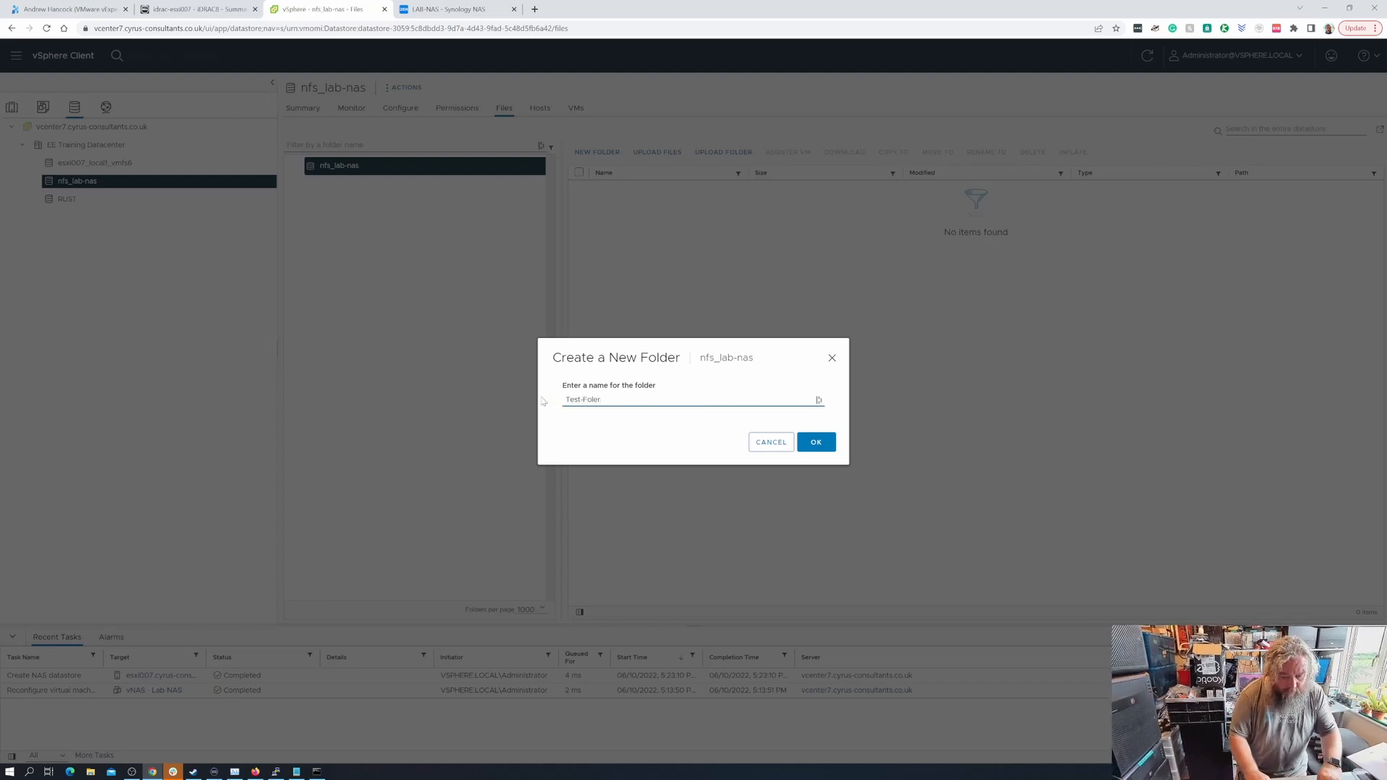
pyautogui.write('er-EE')
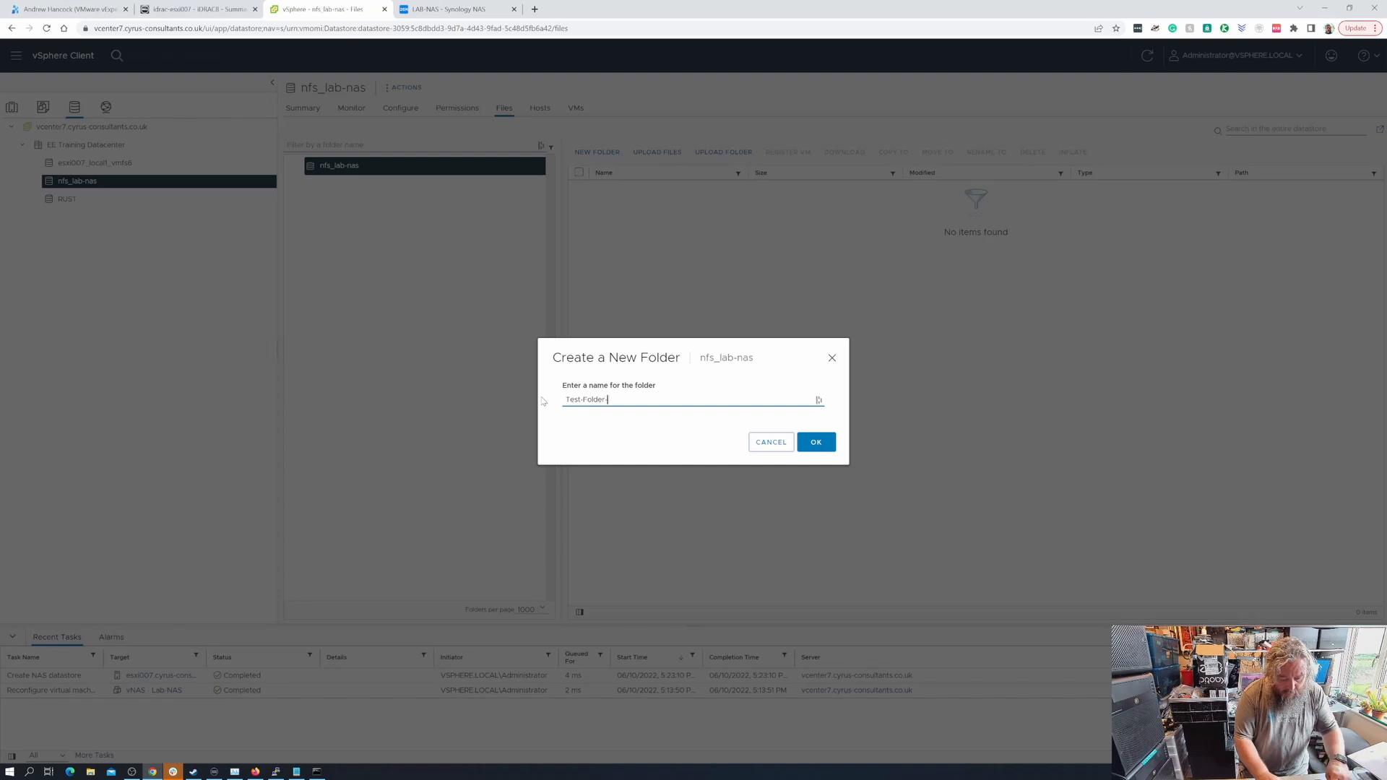
pyautogui.click(810, 443)
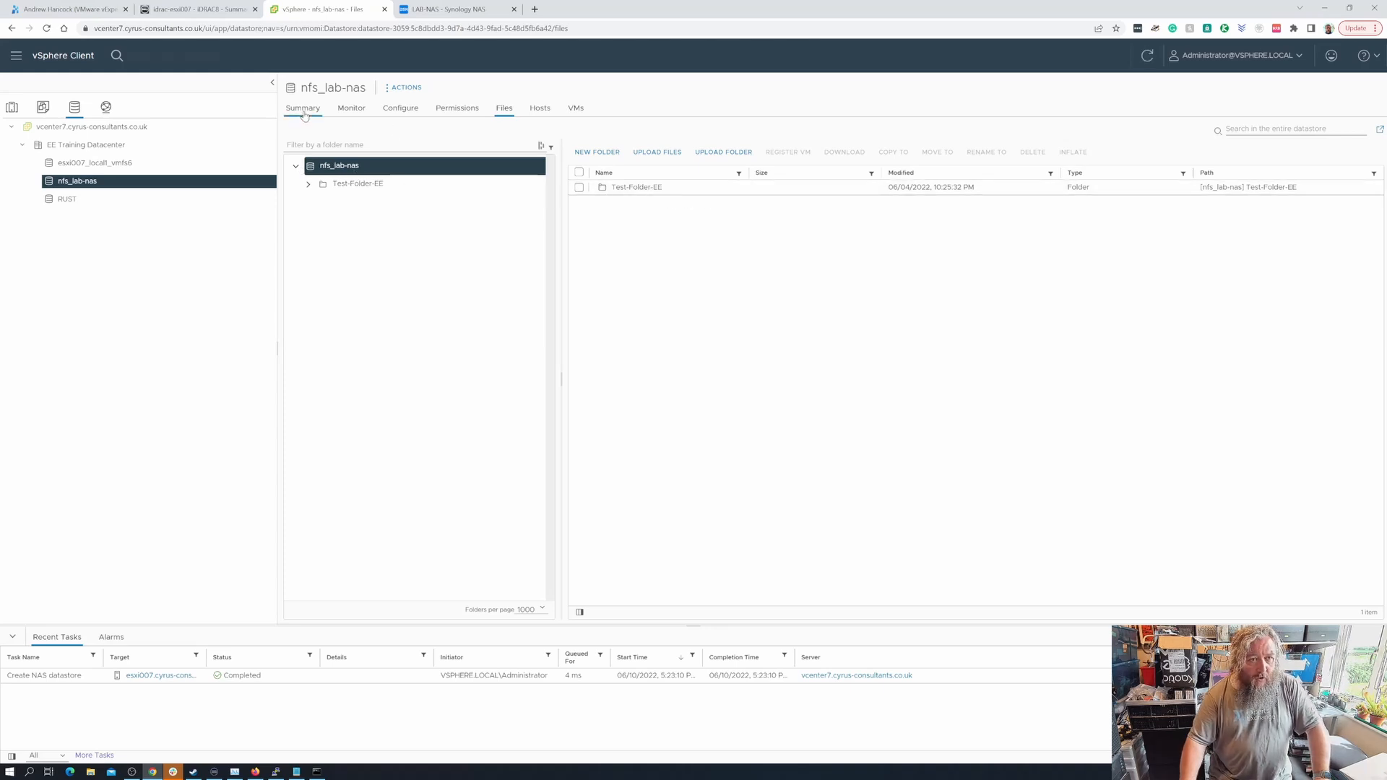
# - Navigate the inventory to My-First-Linux-Virtual-Machine's summary on host esxi007
pyautogui.click(79, 145)
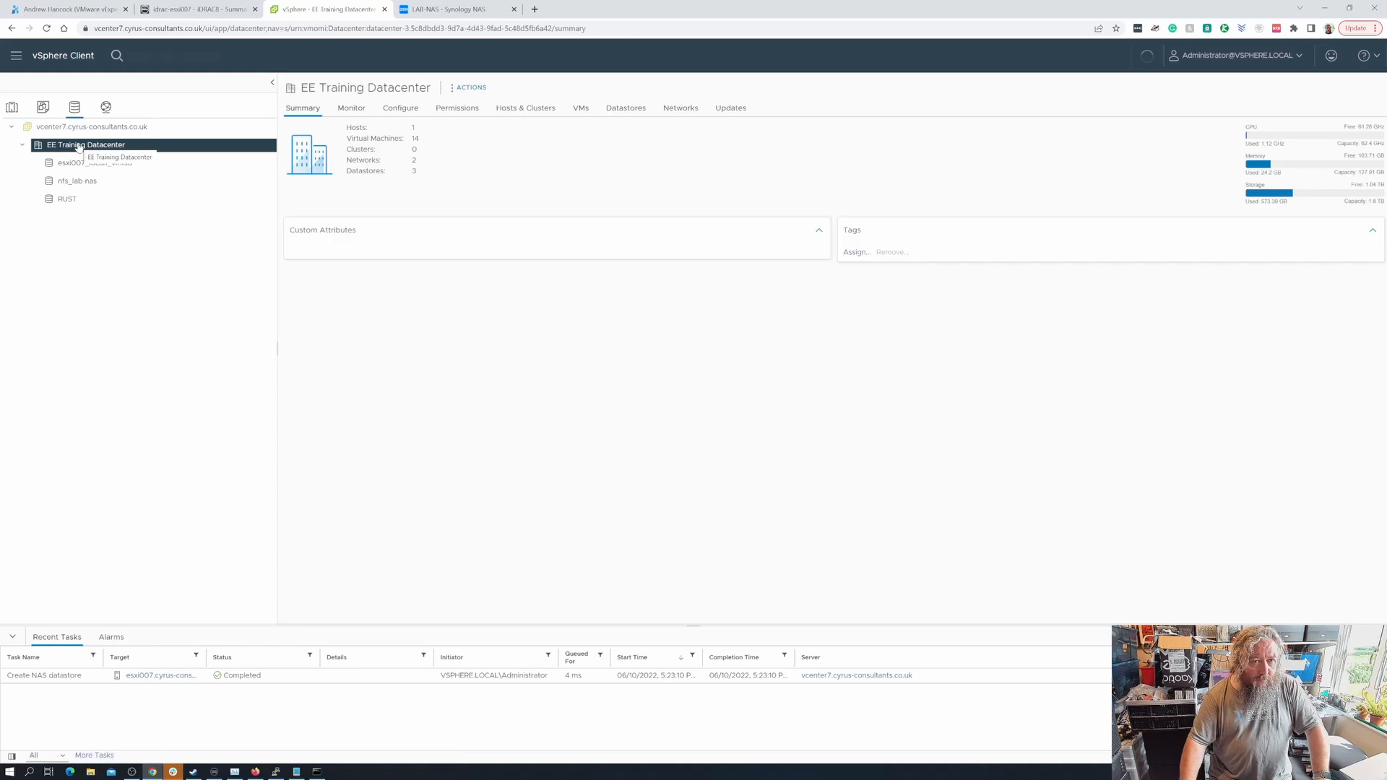
pyautogui.click(13, 112)
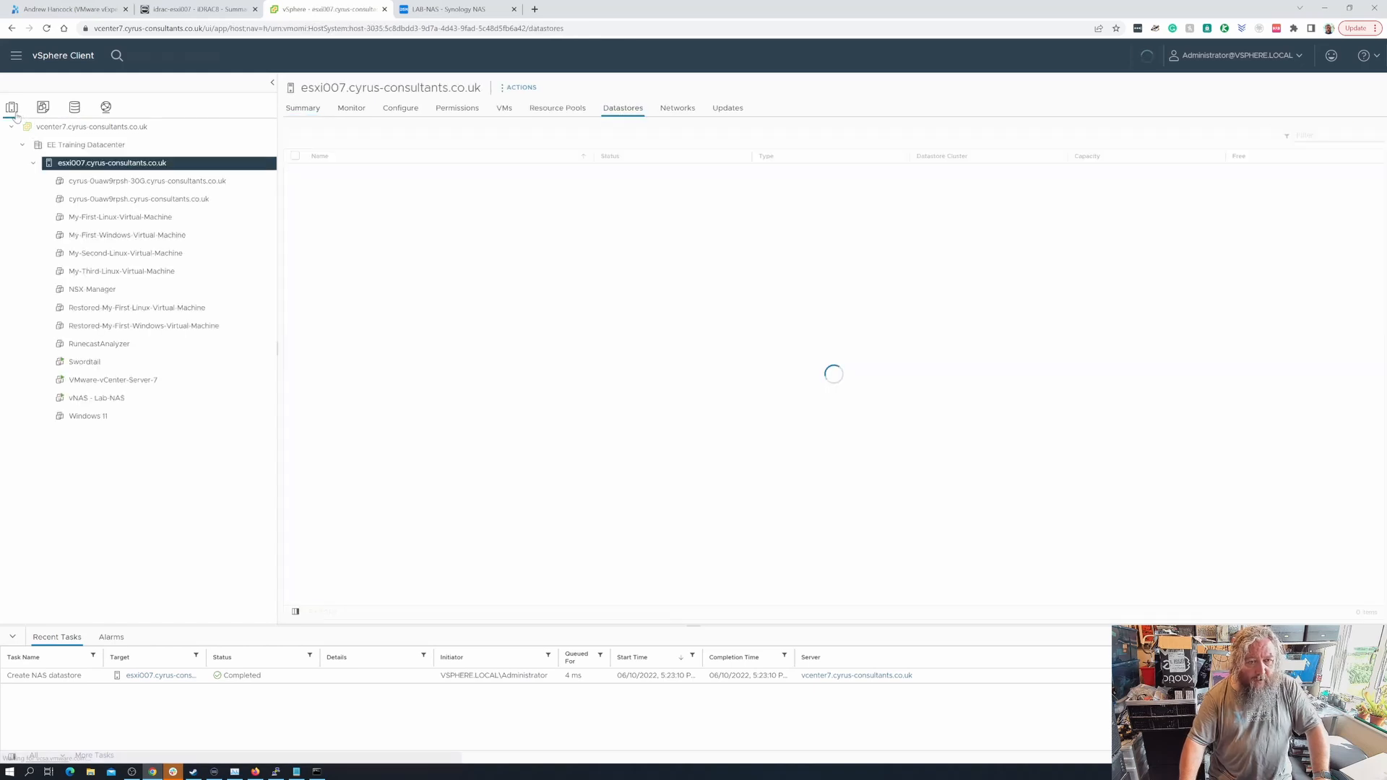
pyautogui.click(305, 108)
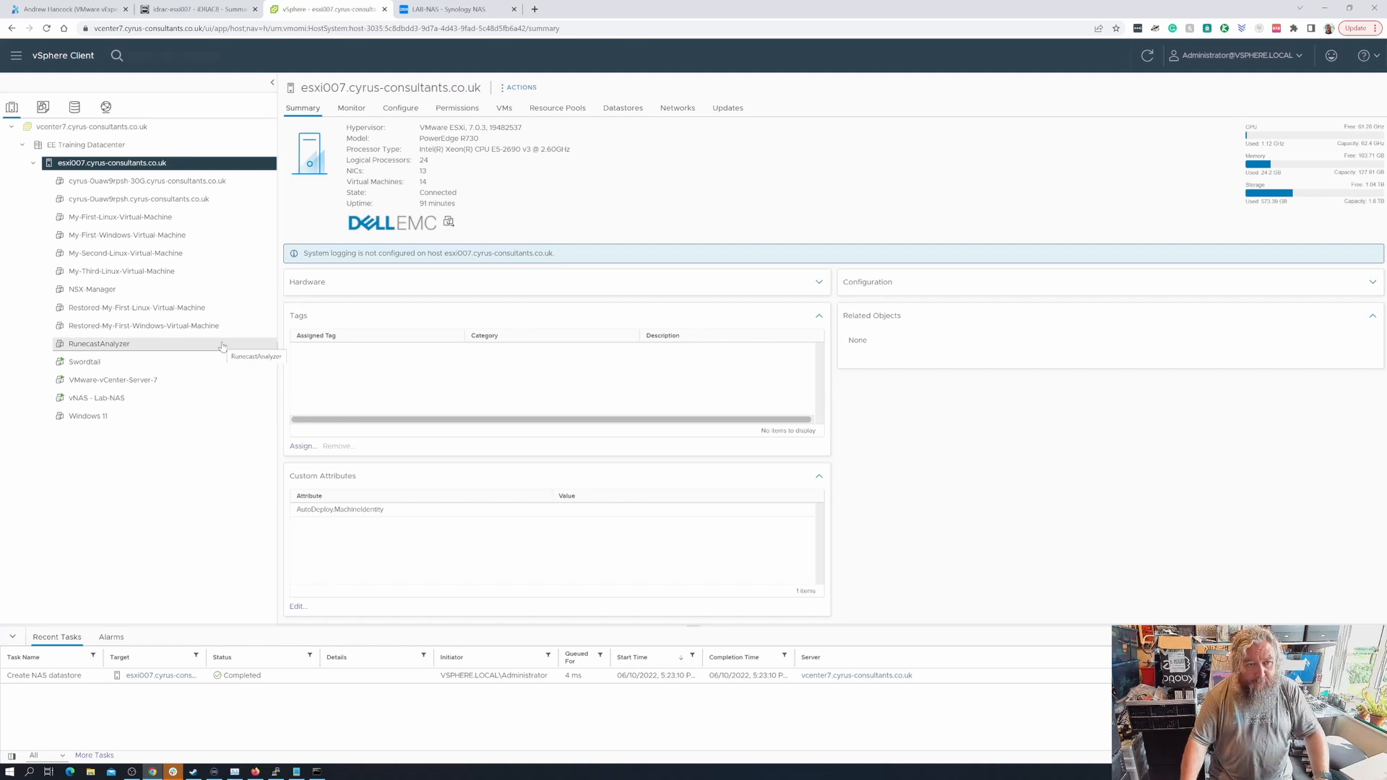
pyautogui.click(120, 219)
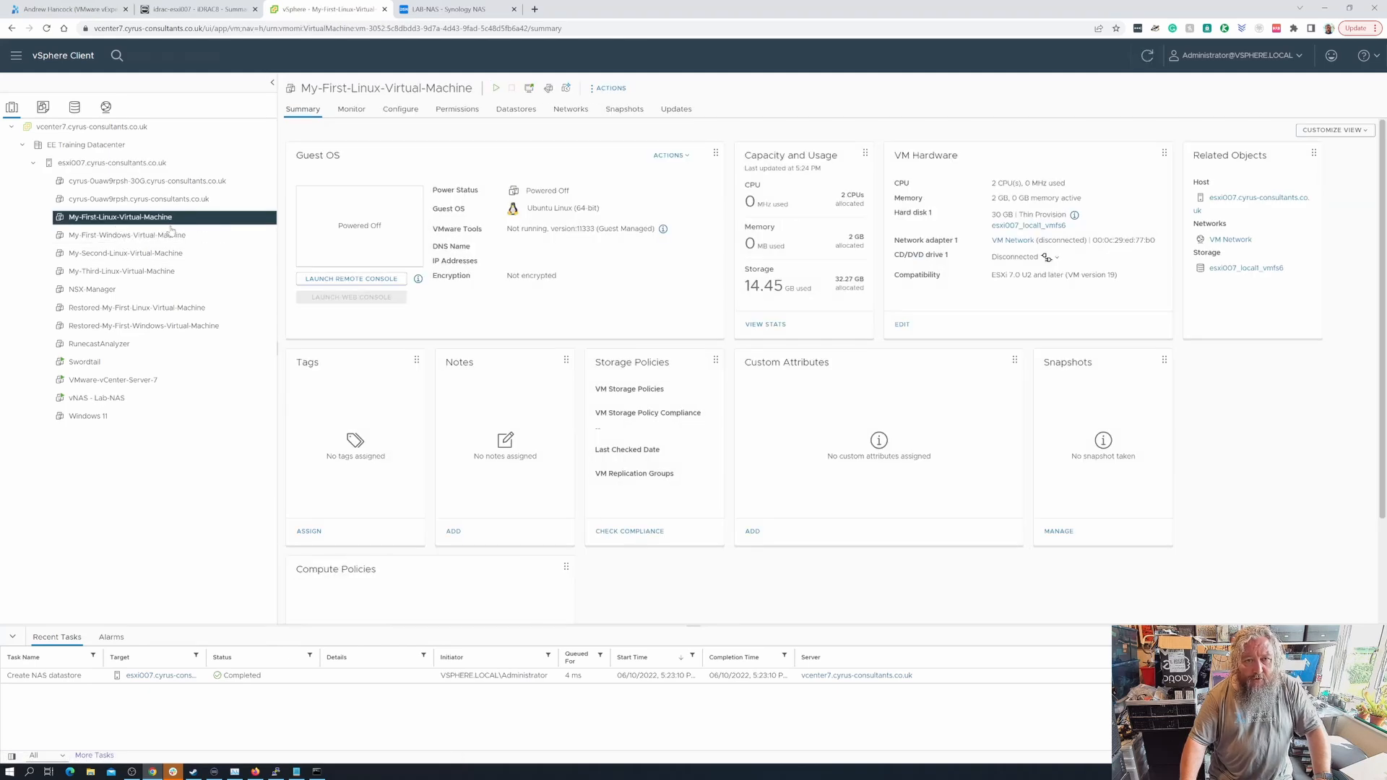
# - Migrate only the VM's storage to the nfs_lab-nas datastore and start the relocation
pyautogui.click(607, 87)
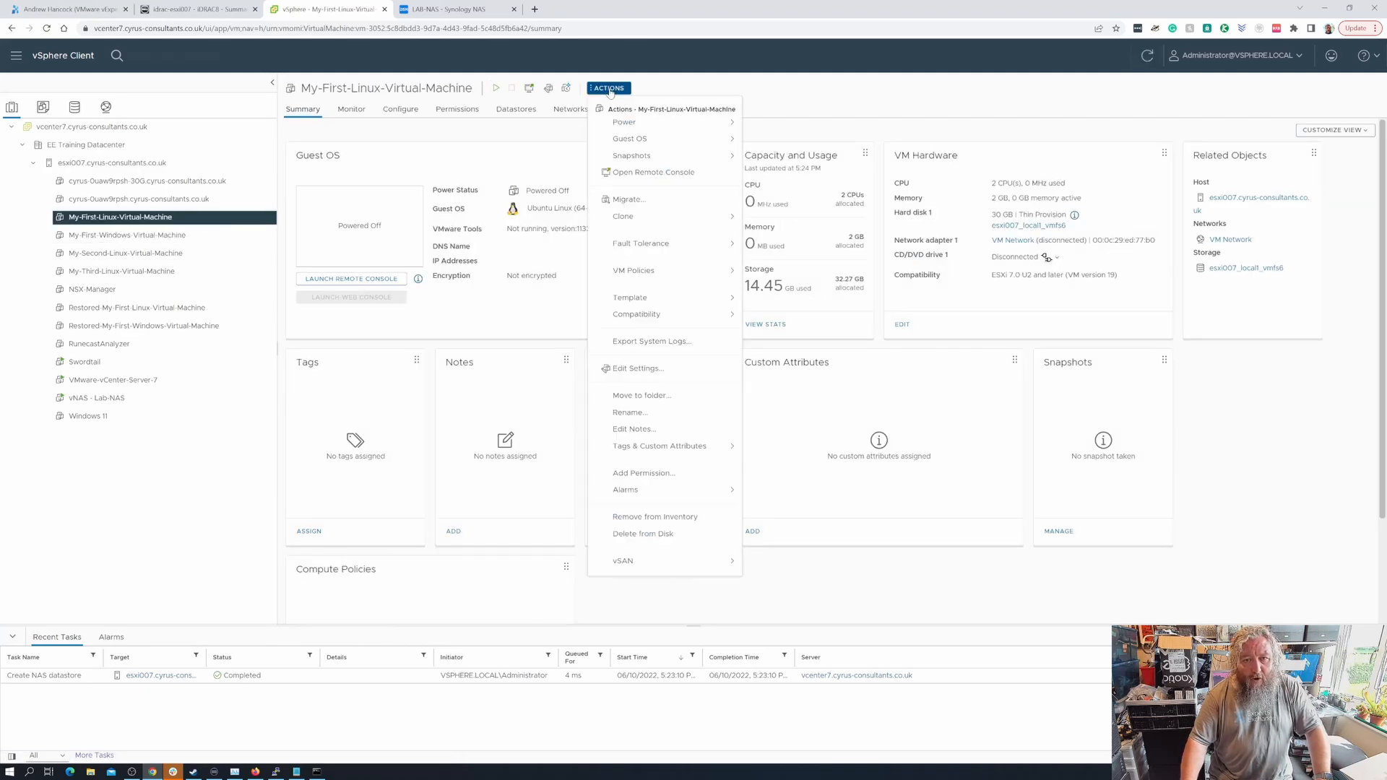
pyautogui.click(639, 209)
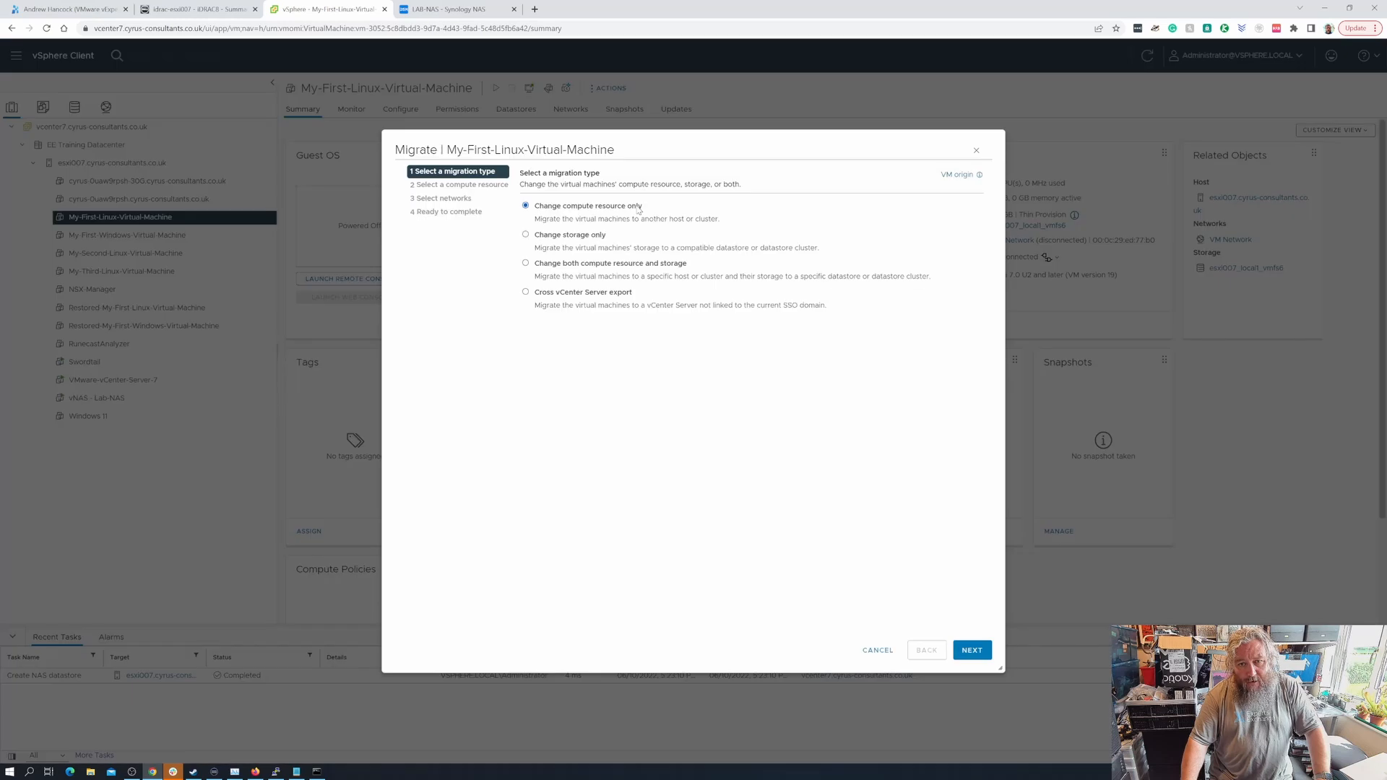
pyautogui.click(553, 239)
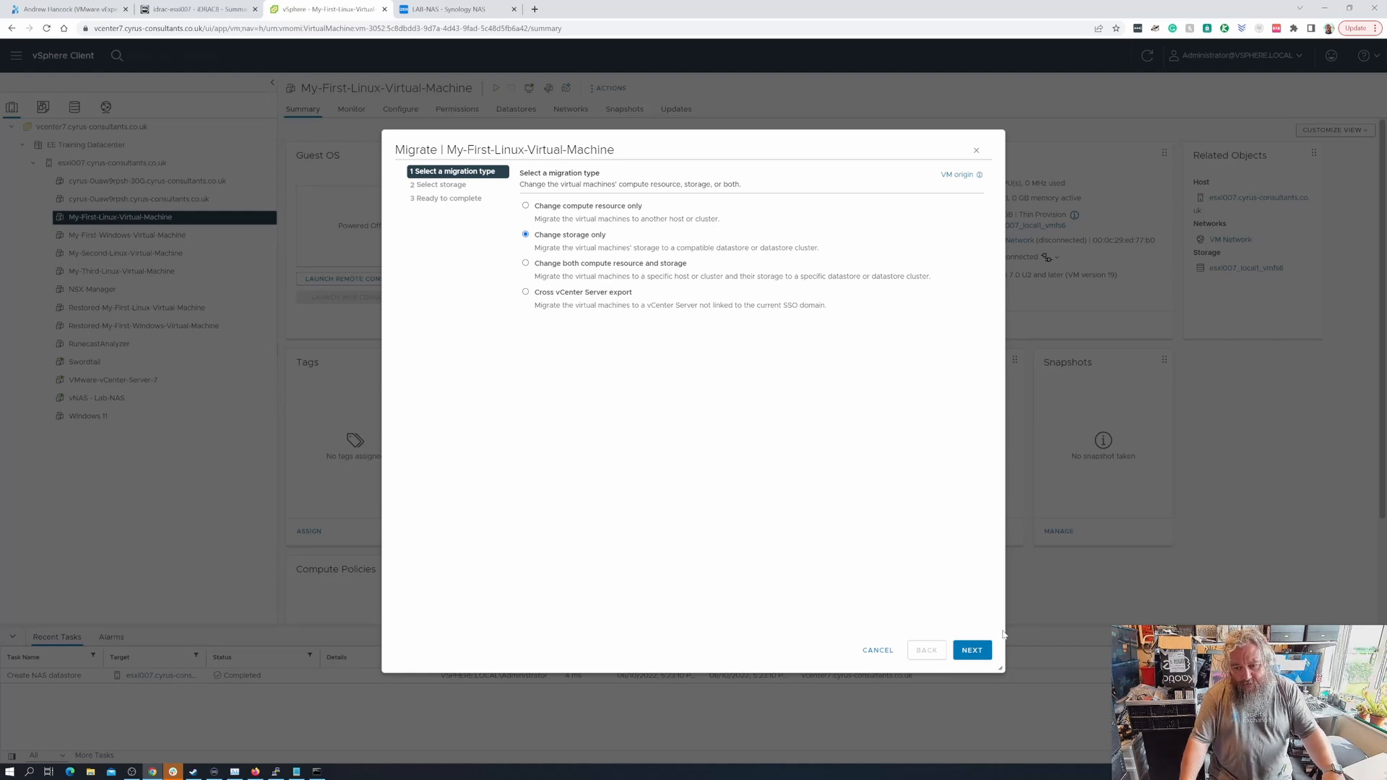
pyautogui.click(972, 650)
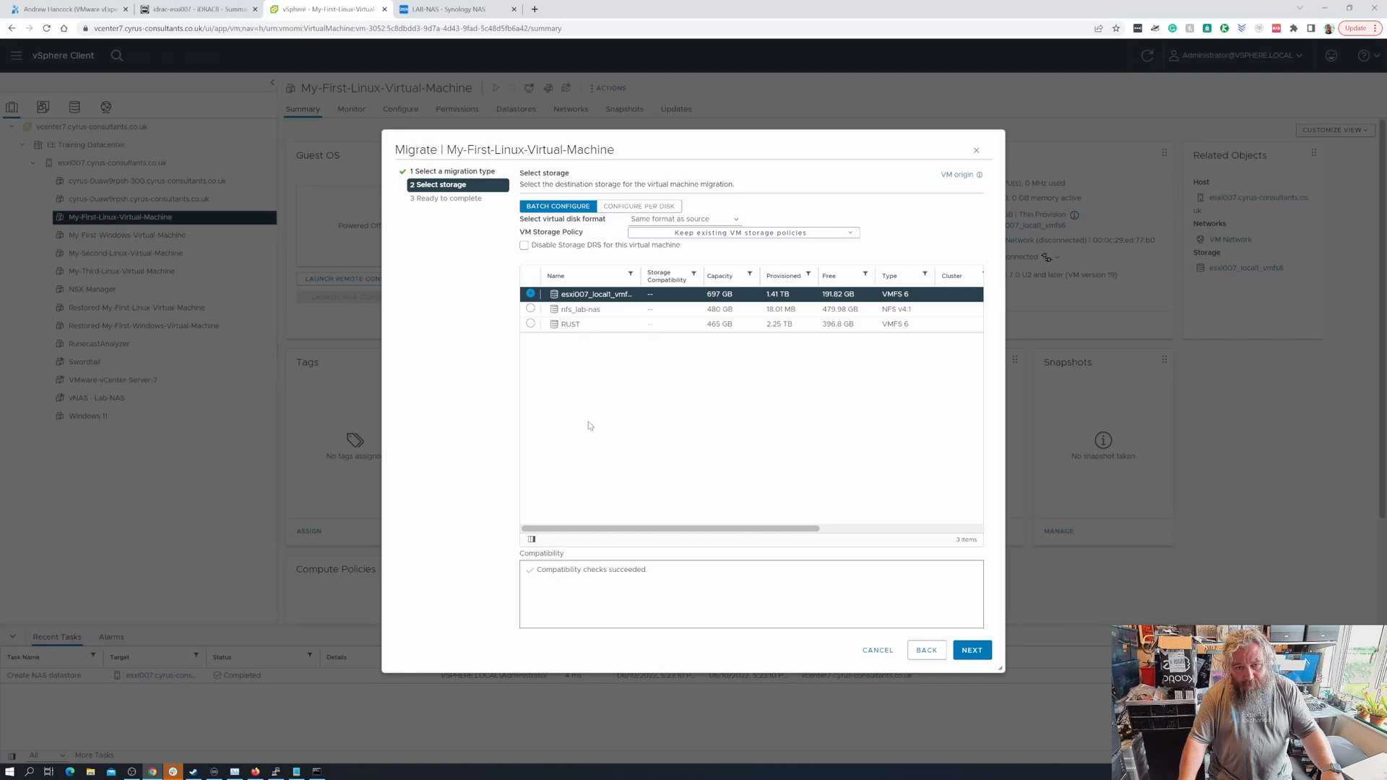
pyautogui.click(531, 311)
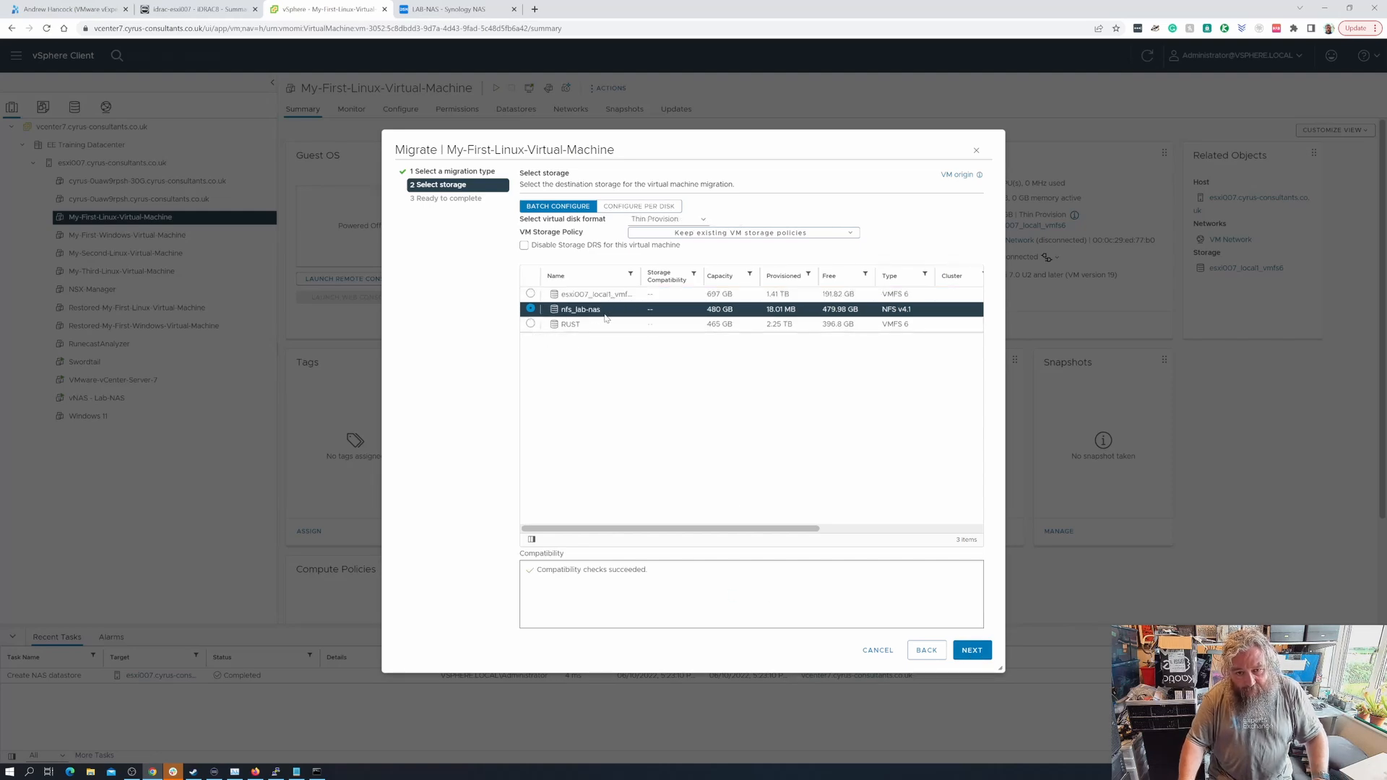
pyautogui.click(973, 651)
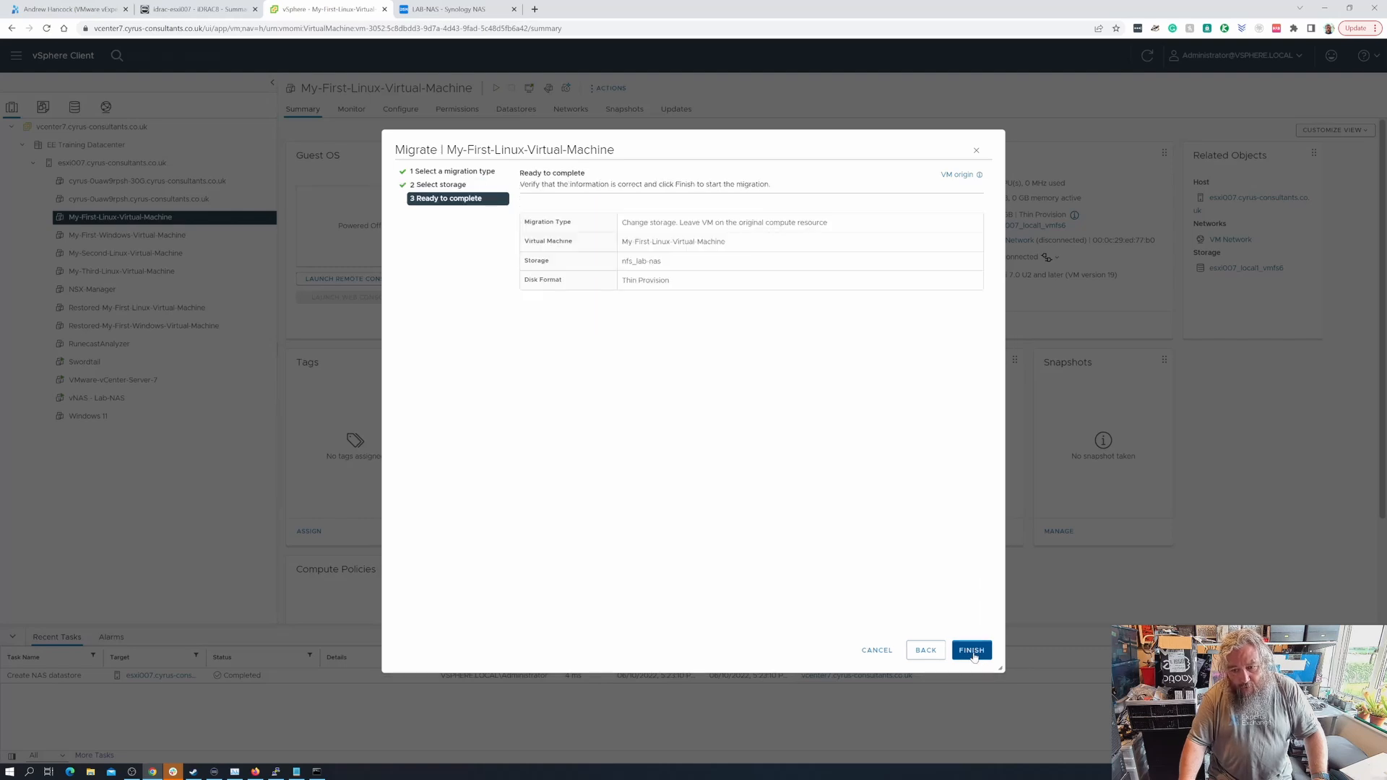
pyautogui.click(973, 653)
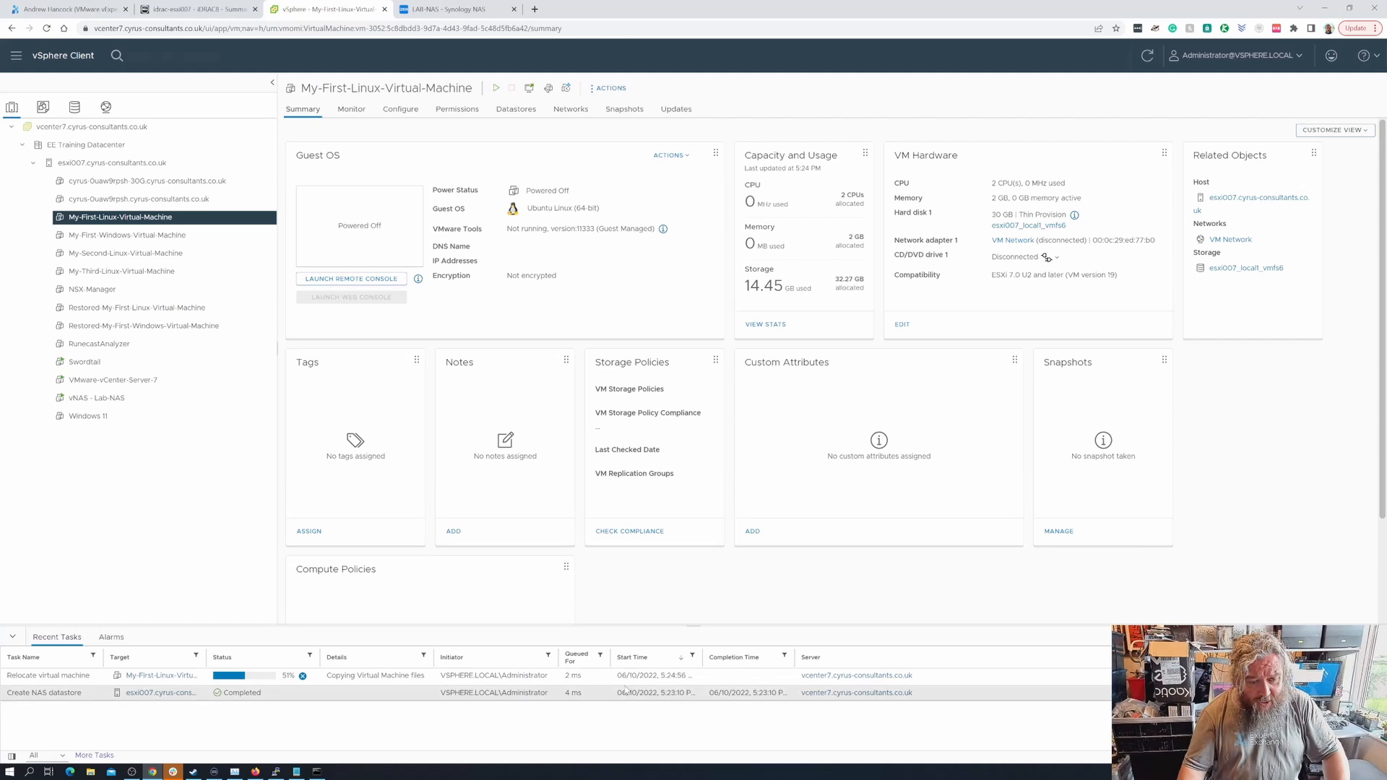
# - Verify the jumbo-frame pings had no loss, then show the VM's Datastores tab
pyautogui.click(276, 771)
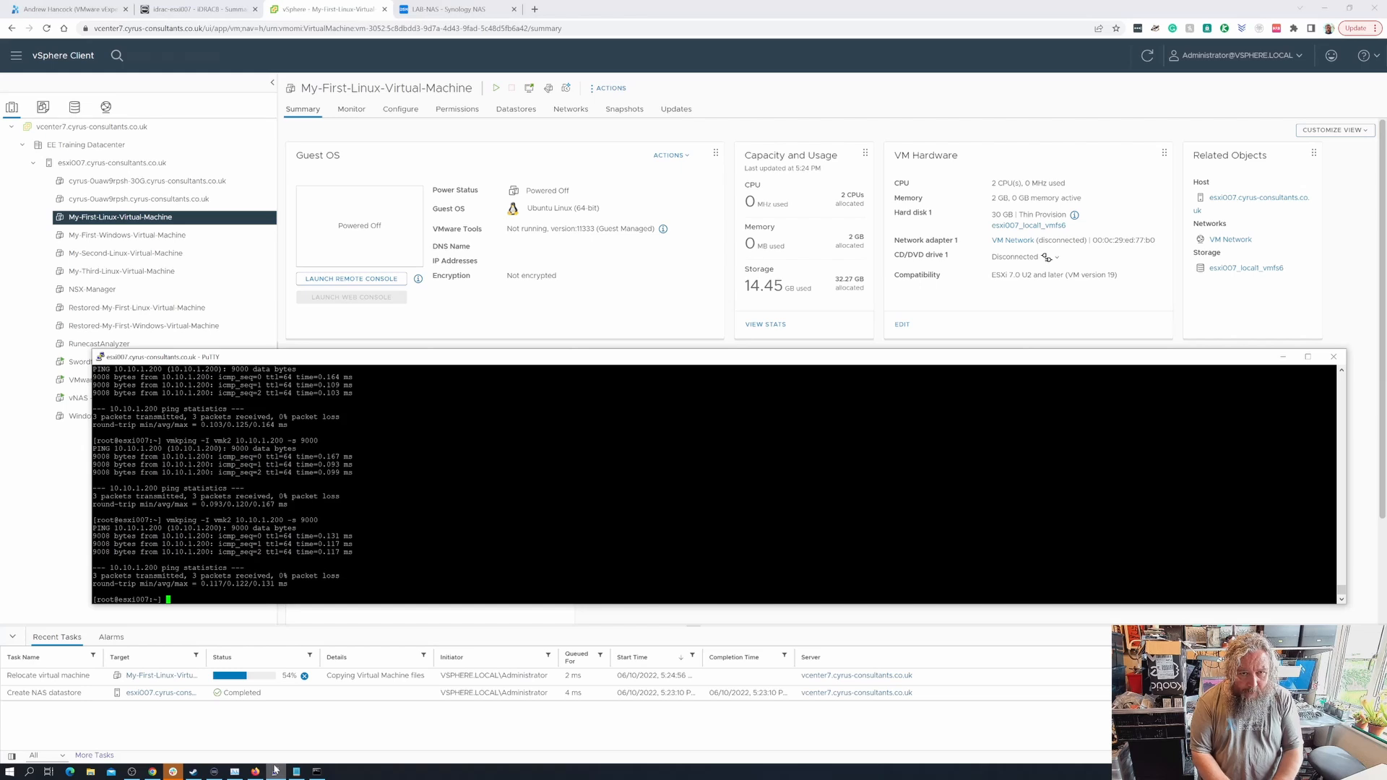
pyautogui.click(517, 114)
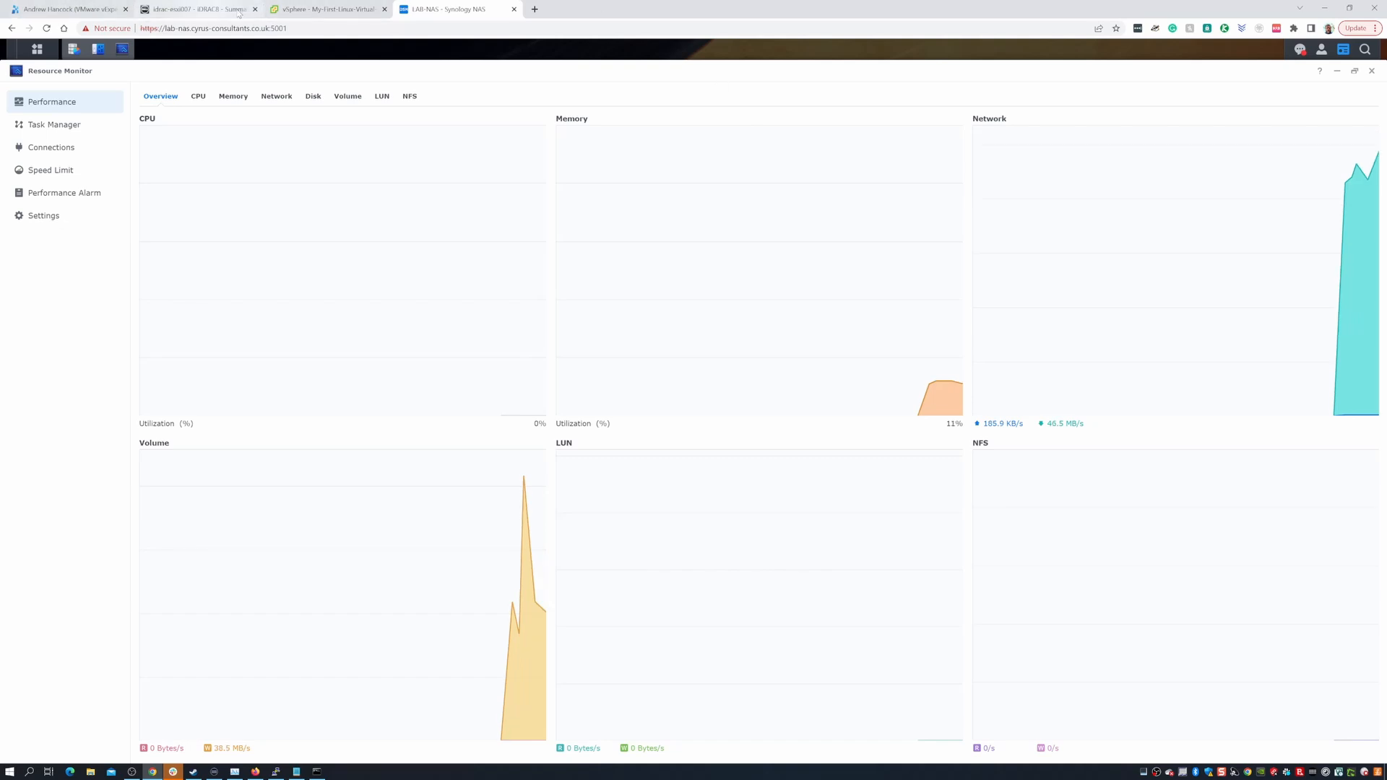
# - Watch NAS Resource Monitor traffic during the copy until the VM lists only nfs_lab-nas
pyautogui.click(296, 10)
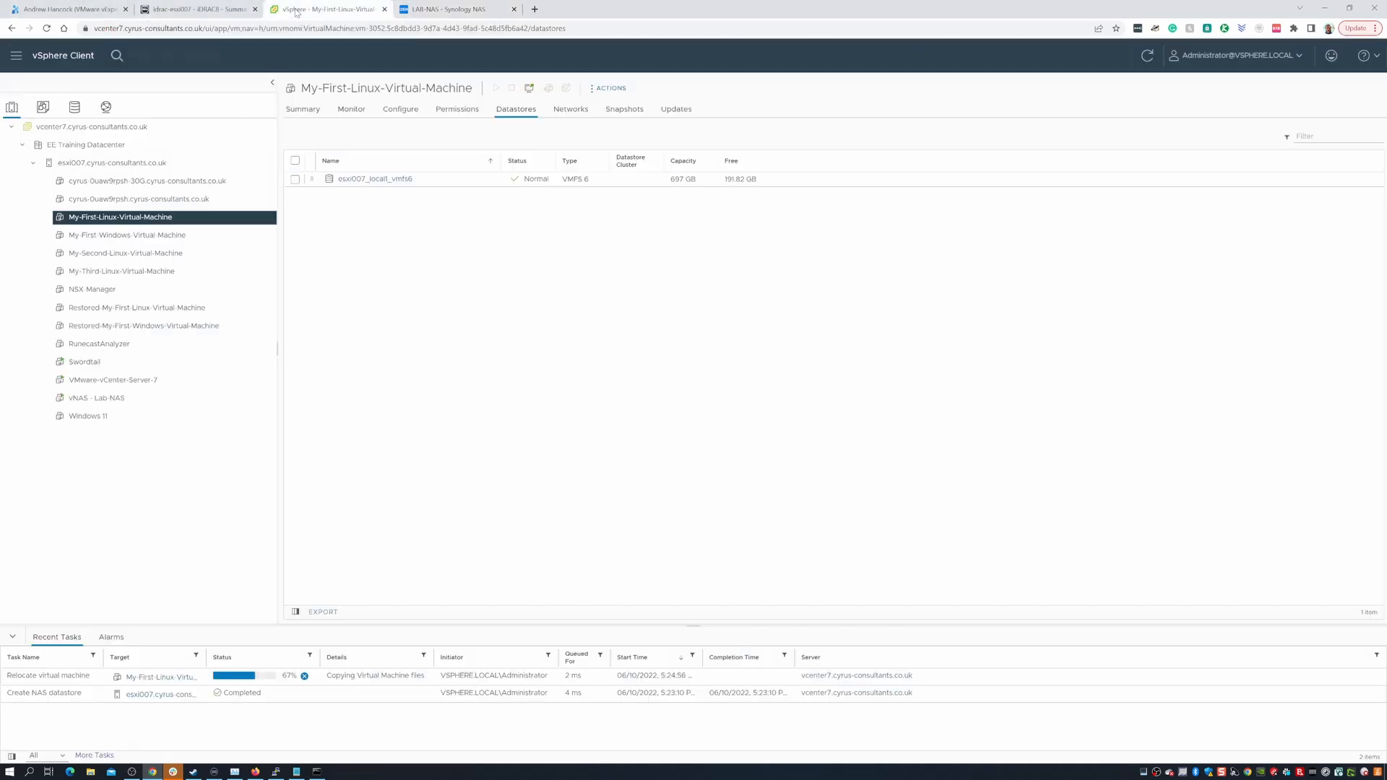
pyautogui.click(450, 10)
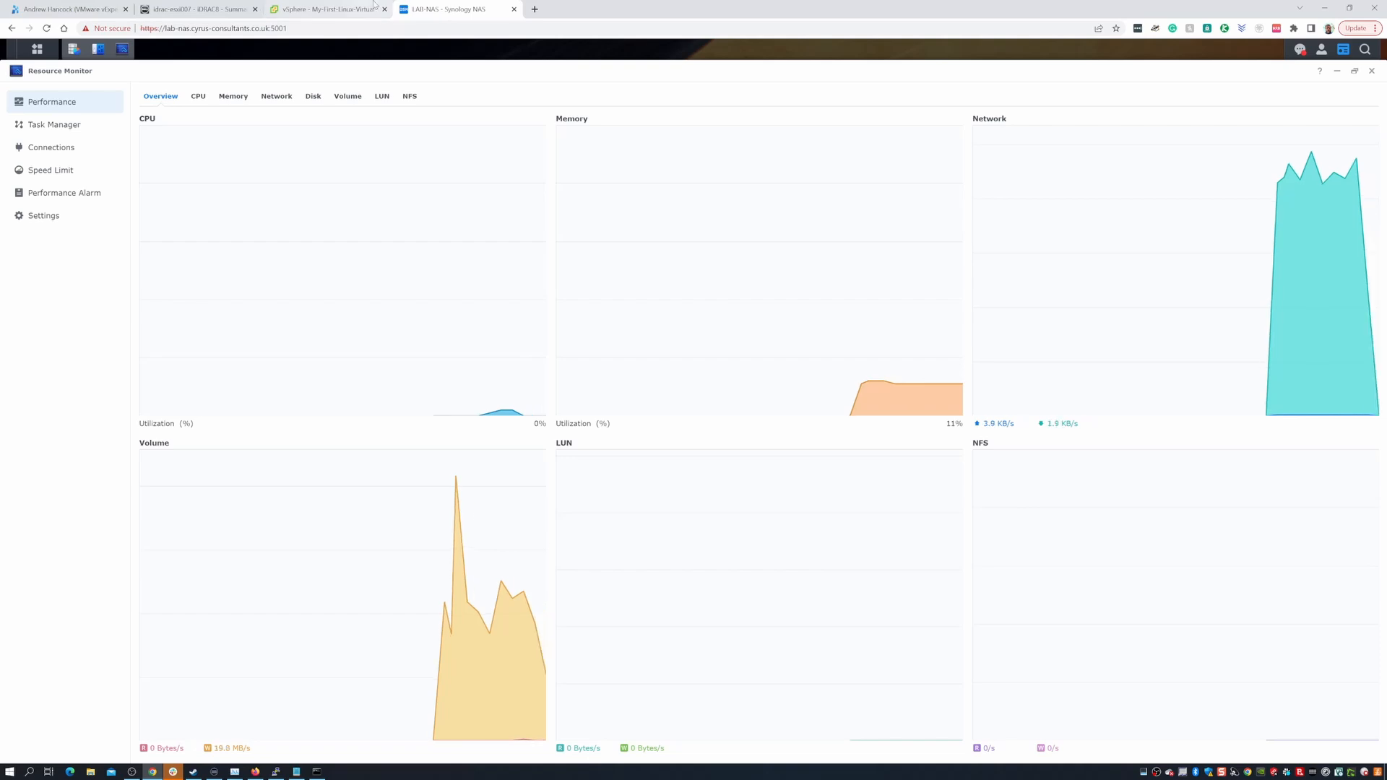
pyautogui.click(320, 7)
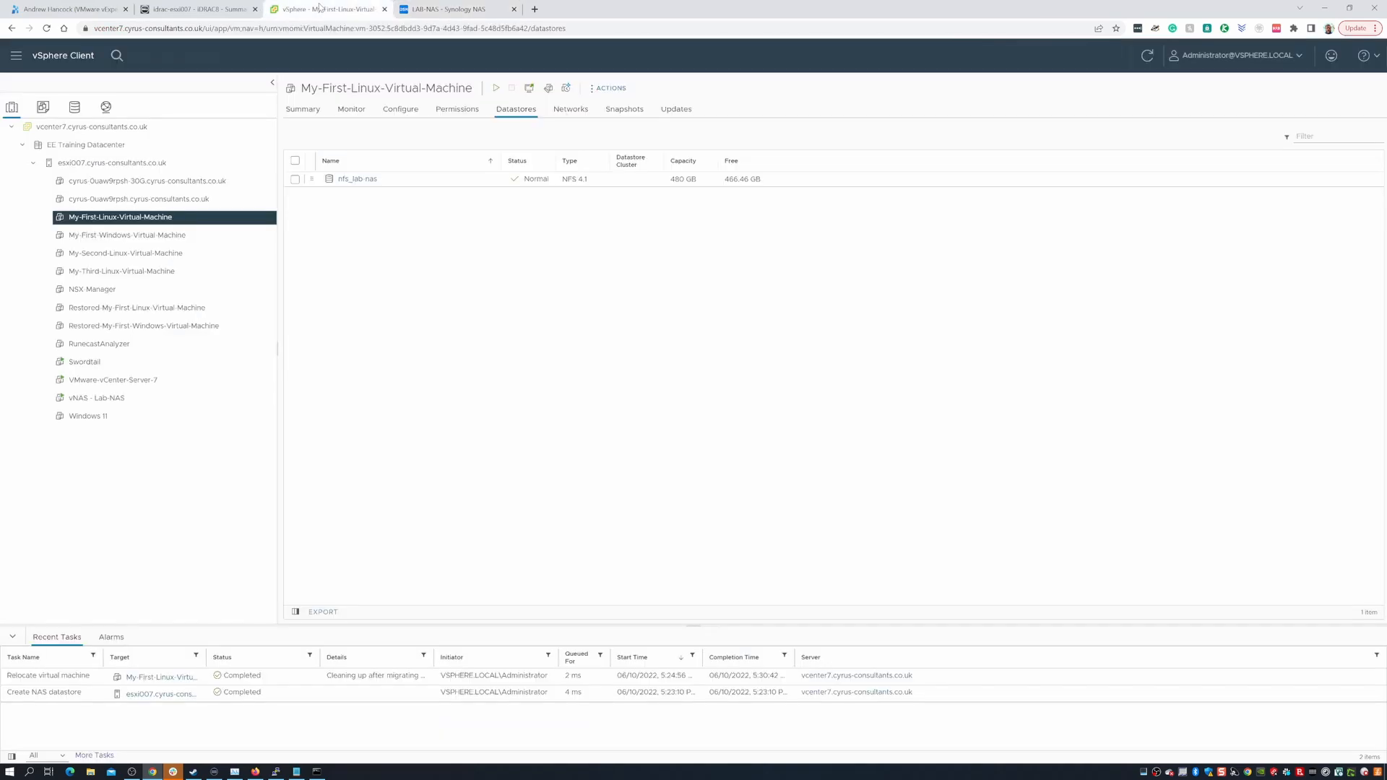
# - Return to the LAB-NAS DSM page and refresh it with F5
pyautogui.click(438, 10)
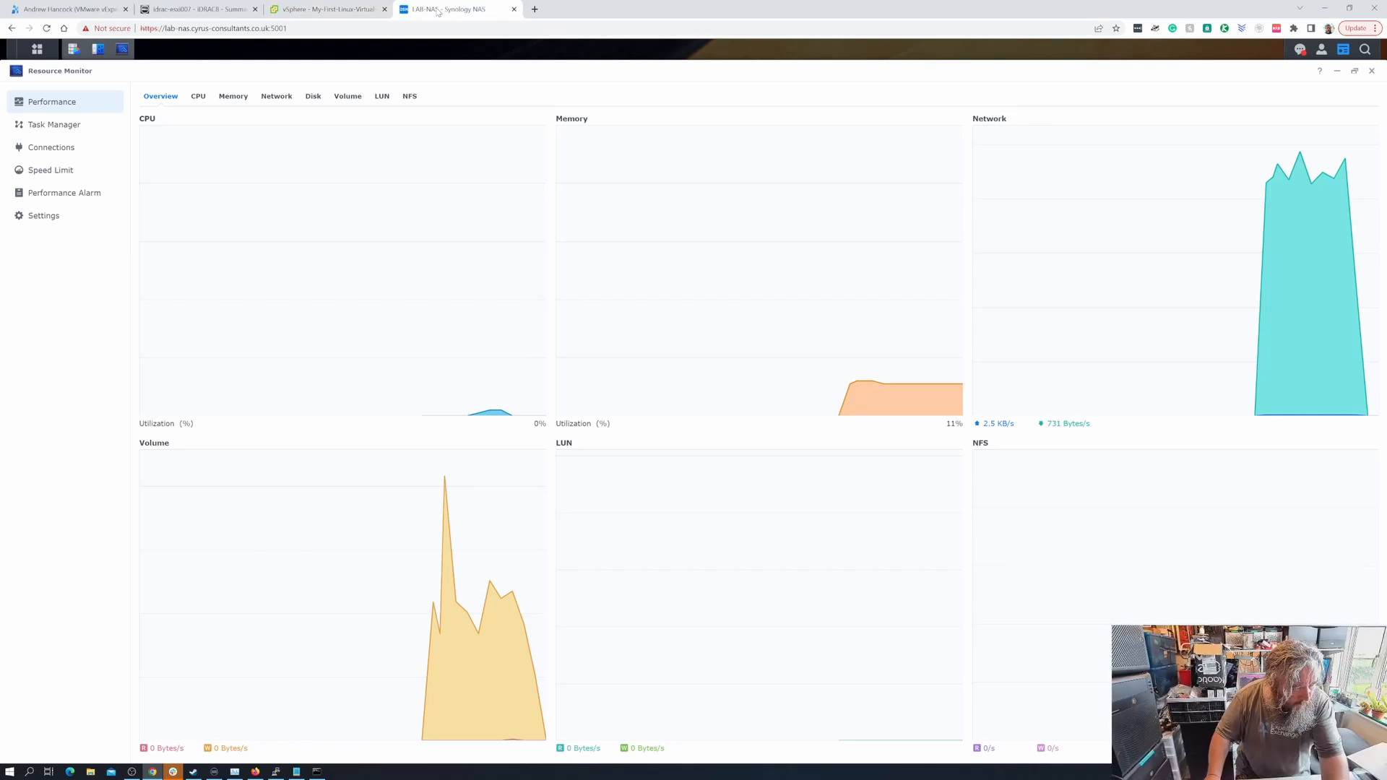
pyautogui.press('F5')
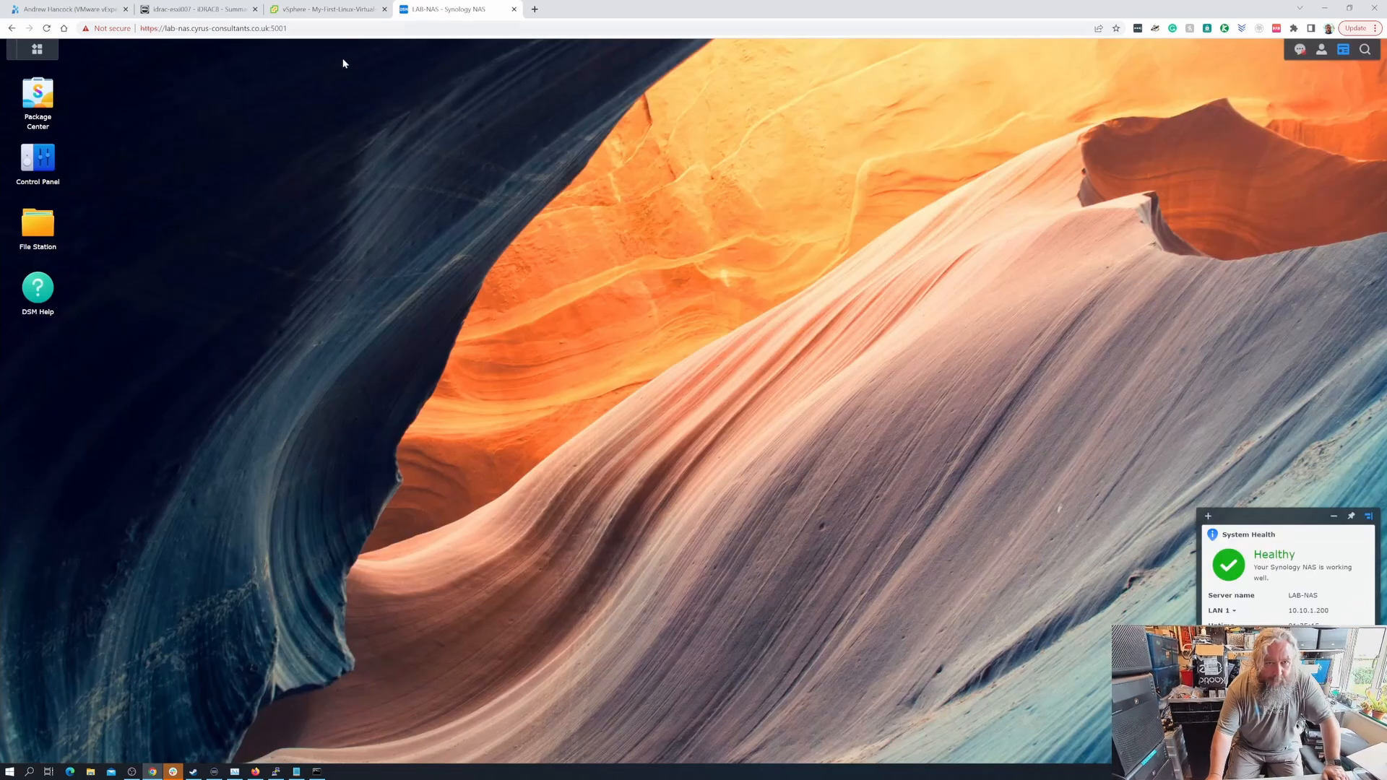
# - Open DSM's Resource Monitor performance graphs, then return to the VM's nfs_lab-nas datastore list in vSphere
pyautogui.click(313, 11)
pyautogui.click(425, 12)
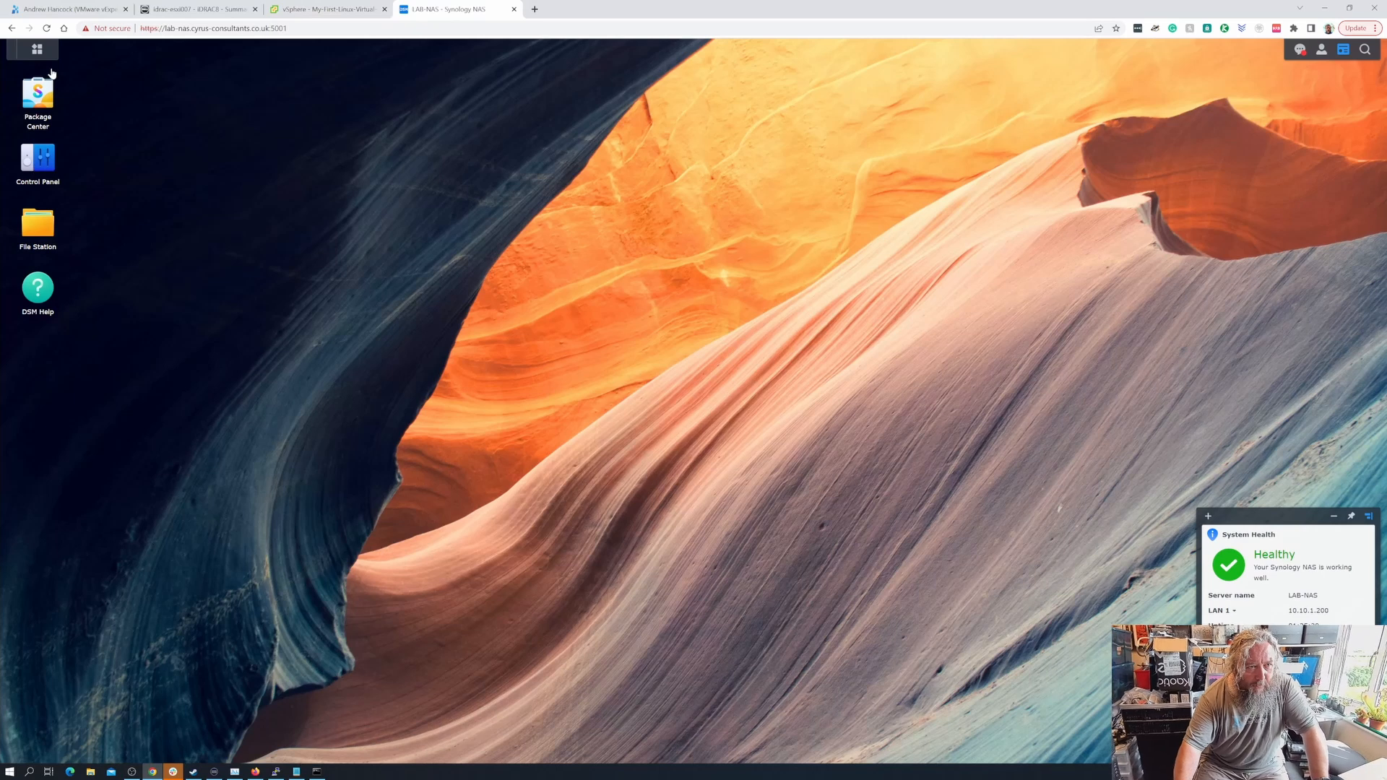
pyautogui.click(37, 49)
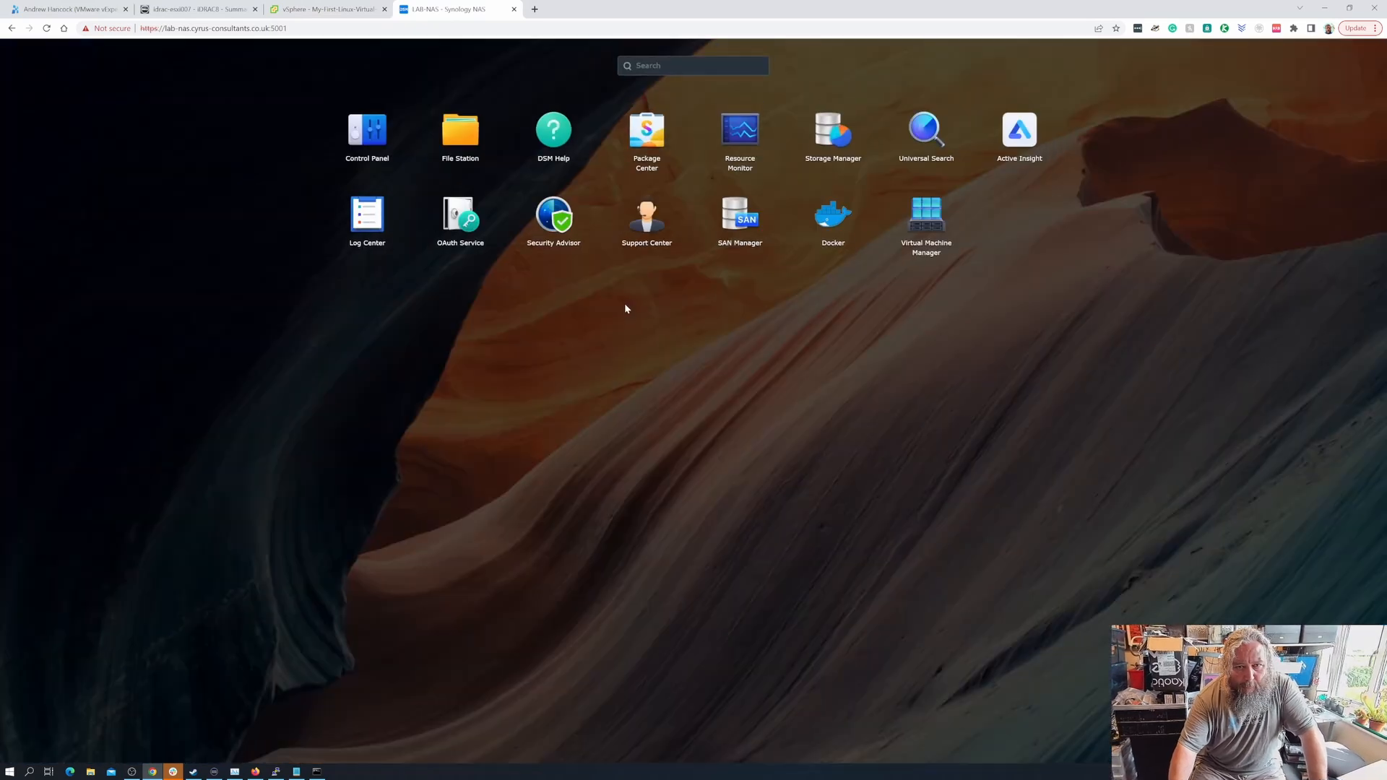
pyautogui.click(742, 162)
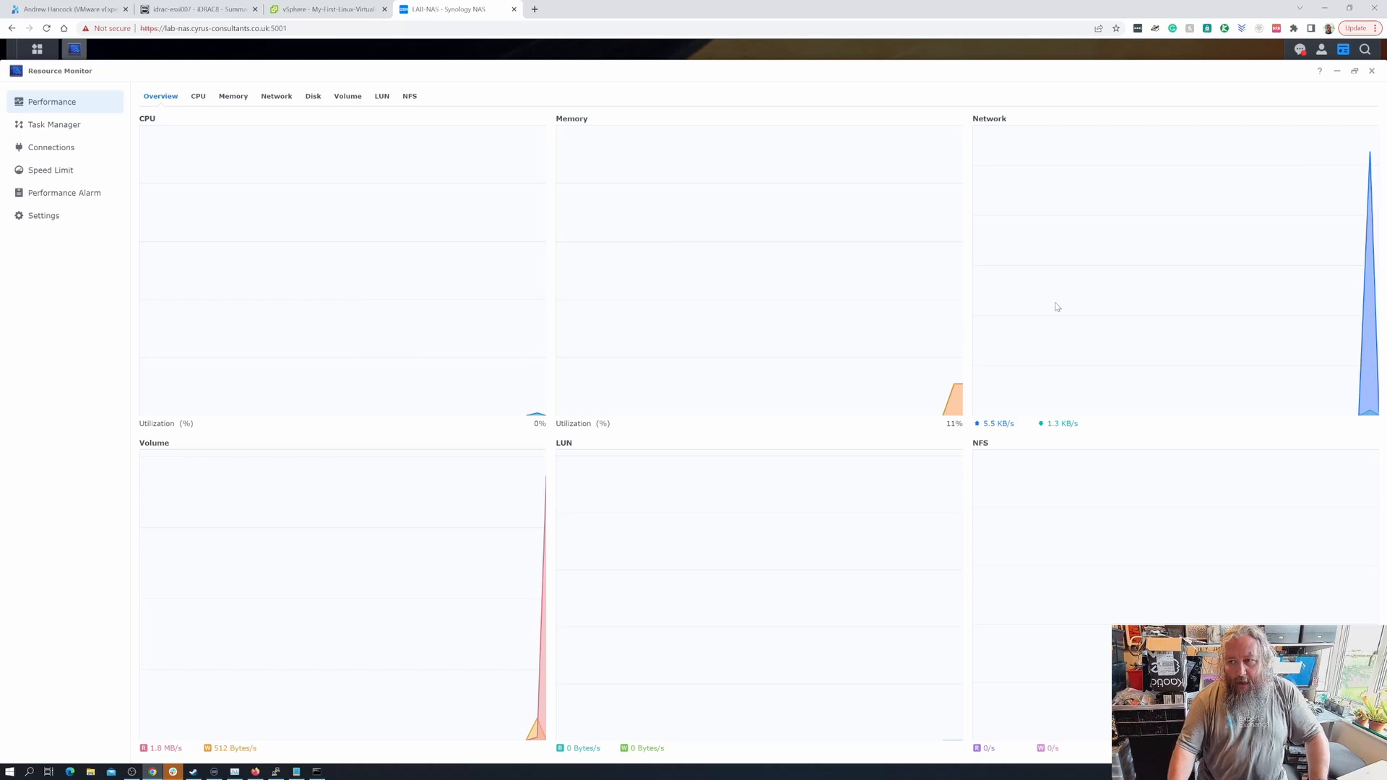
pyautogui.click(316, 10)
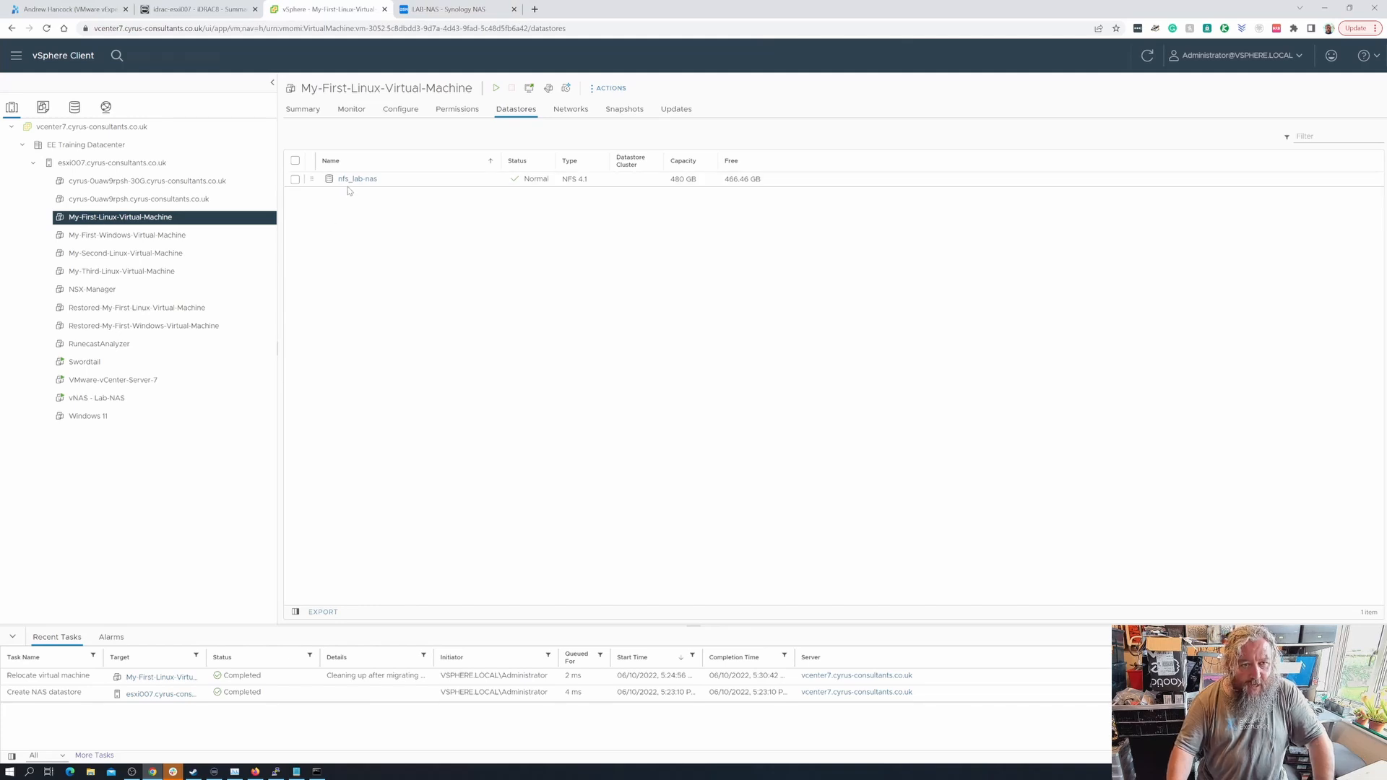
# - Power on My-First-Linux-Virtual-Machine, watch NAS traffic, then launch its web console from Summary
pyautogui.click(496, 89)
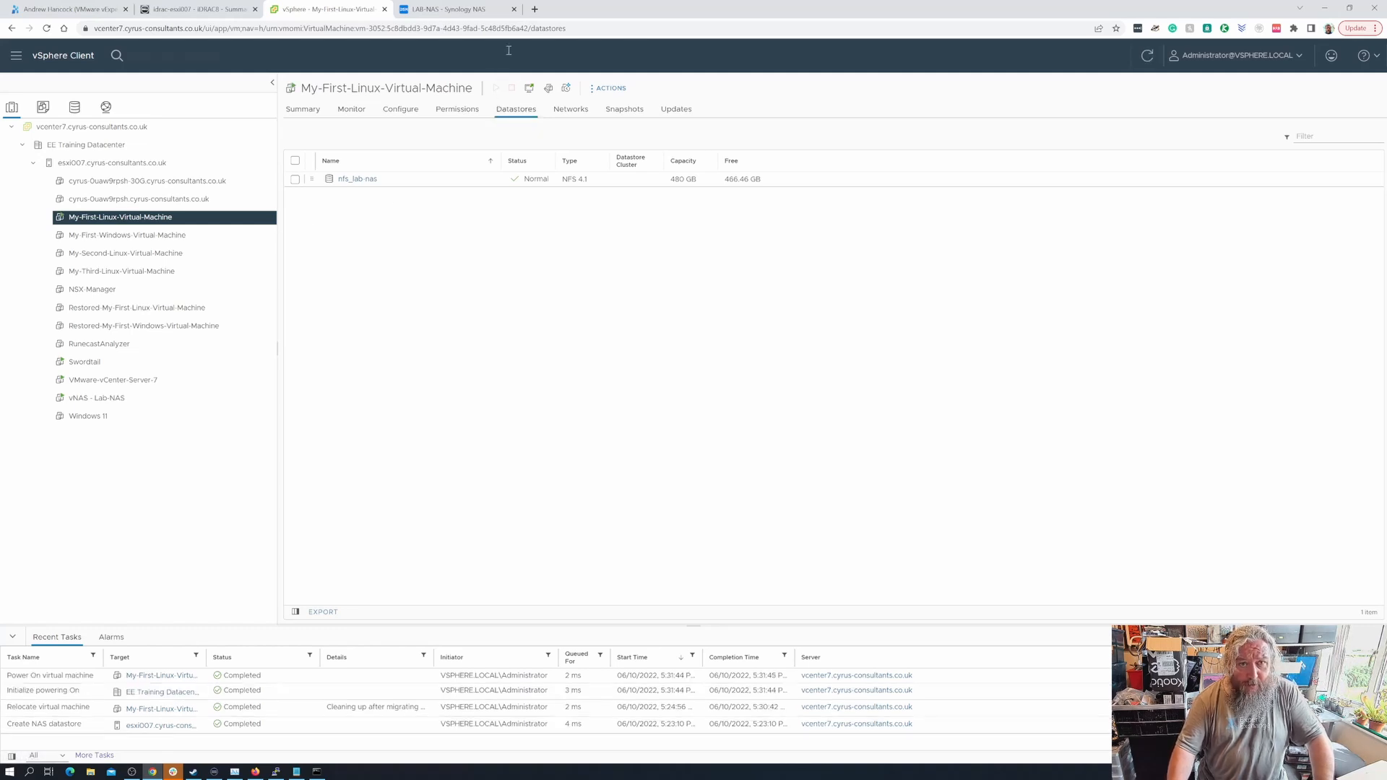
pyautogui.click(472, 12)
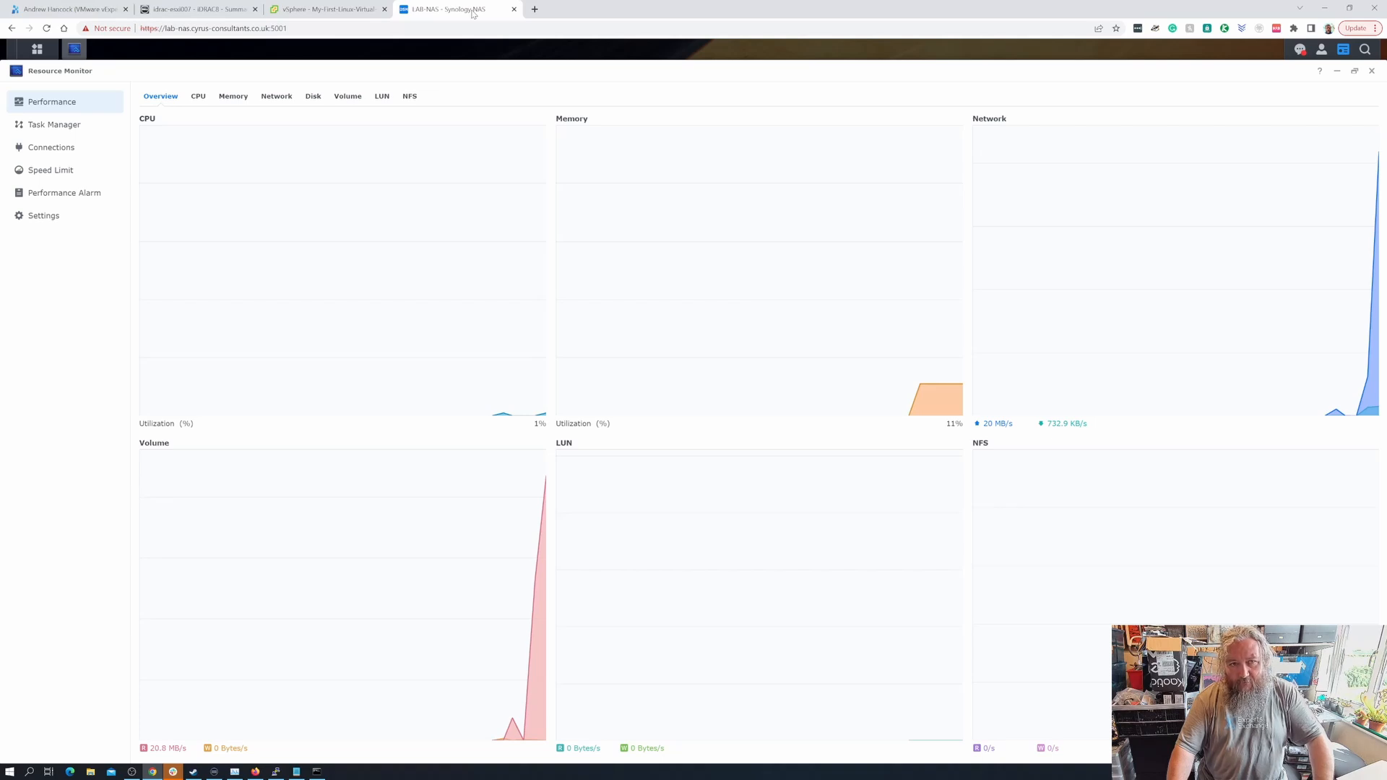
pyautogui.click(362, 9)
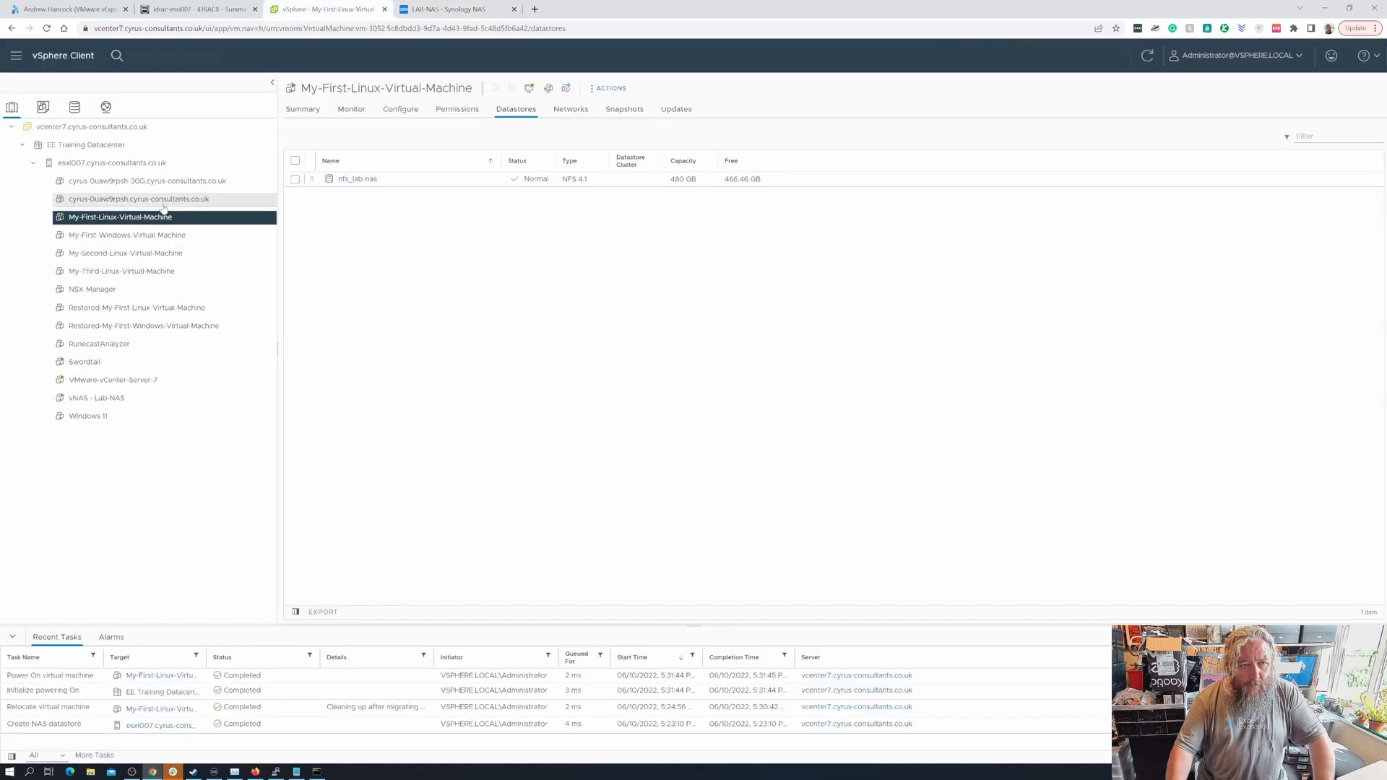
pyautogui.click(303, 109)
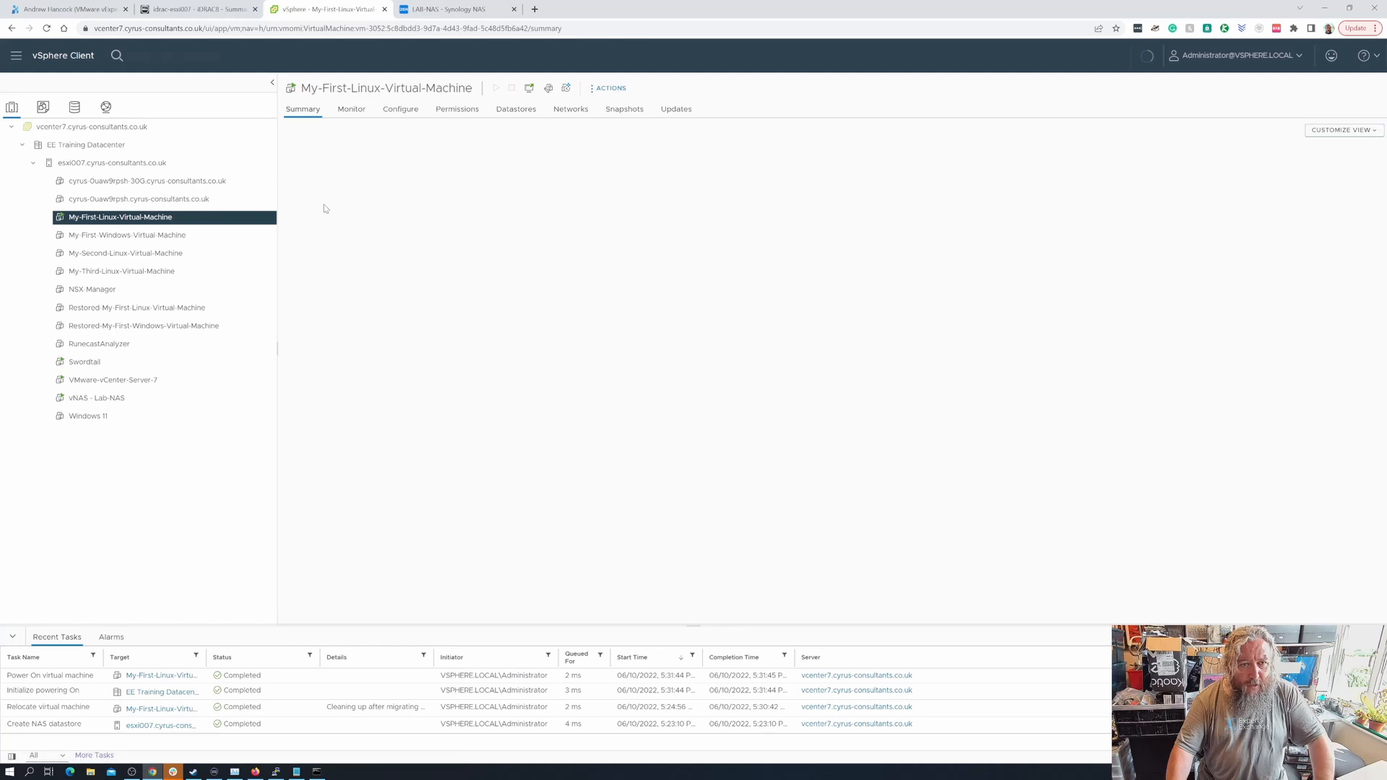
pyautogui.click(656, 299)
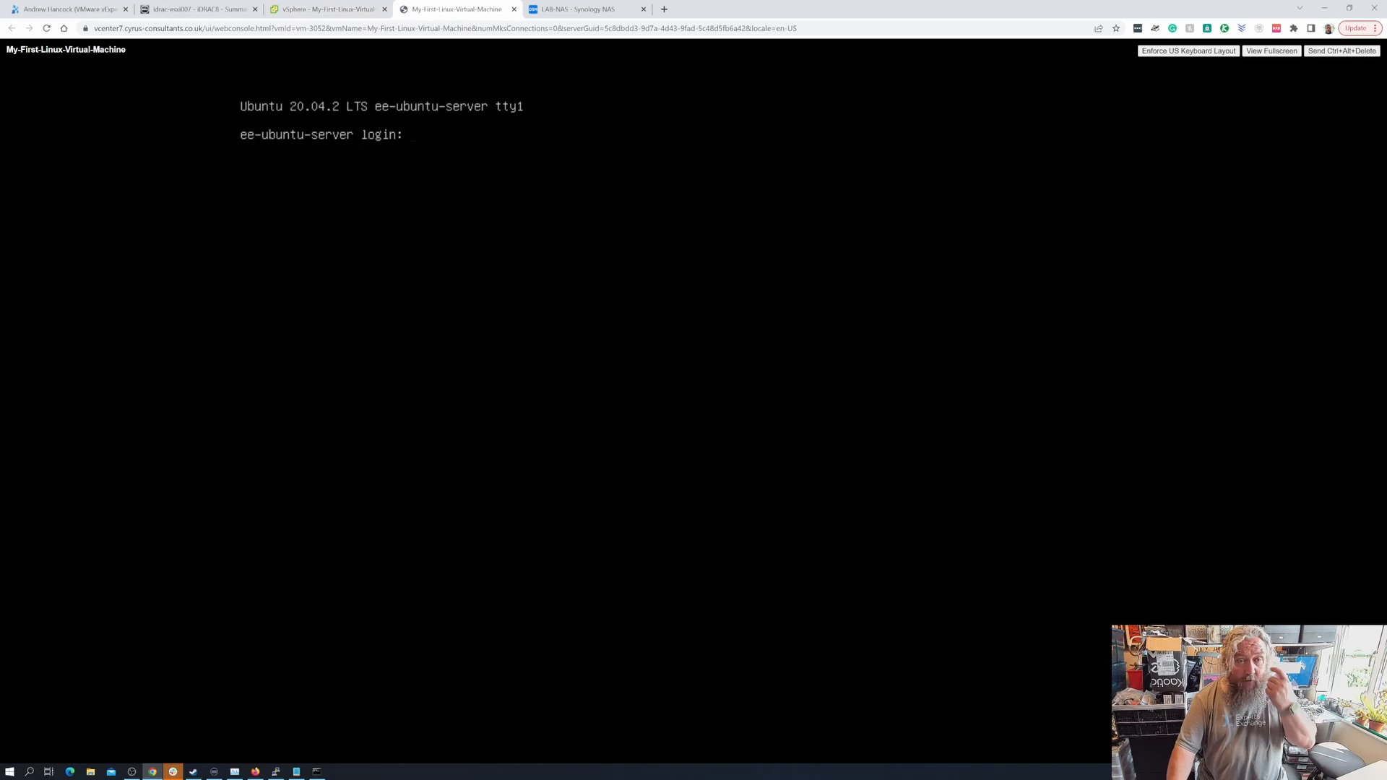
# - Attempt console logins as root and then another user, both rejected with Login incorrect
pyautogui.write('root')
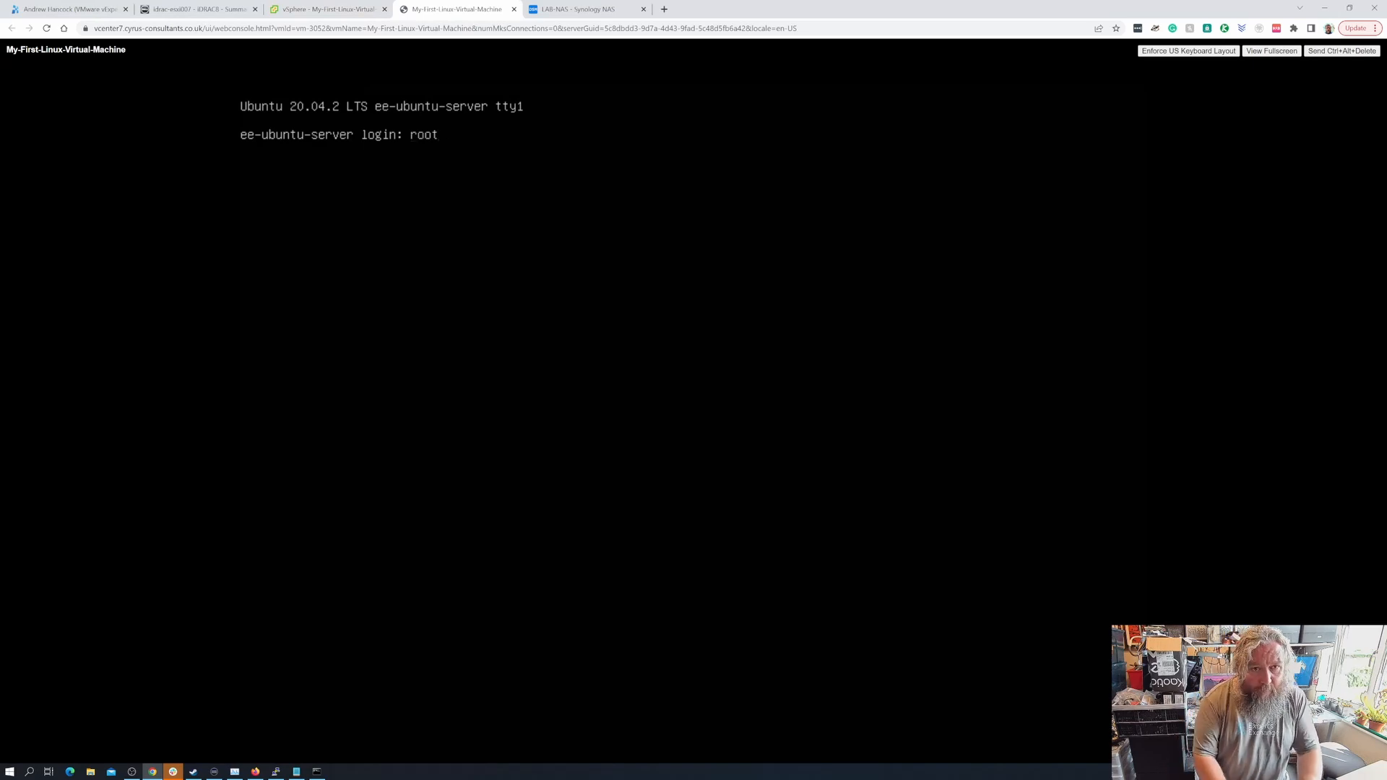
pyautogui.press('Return')
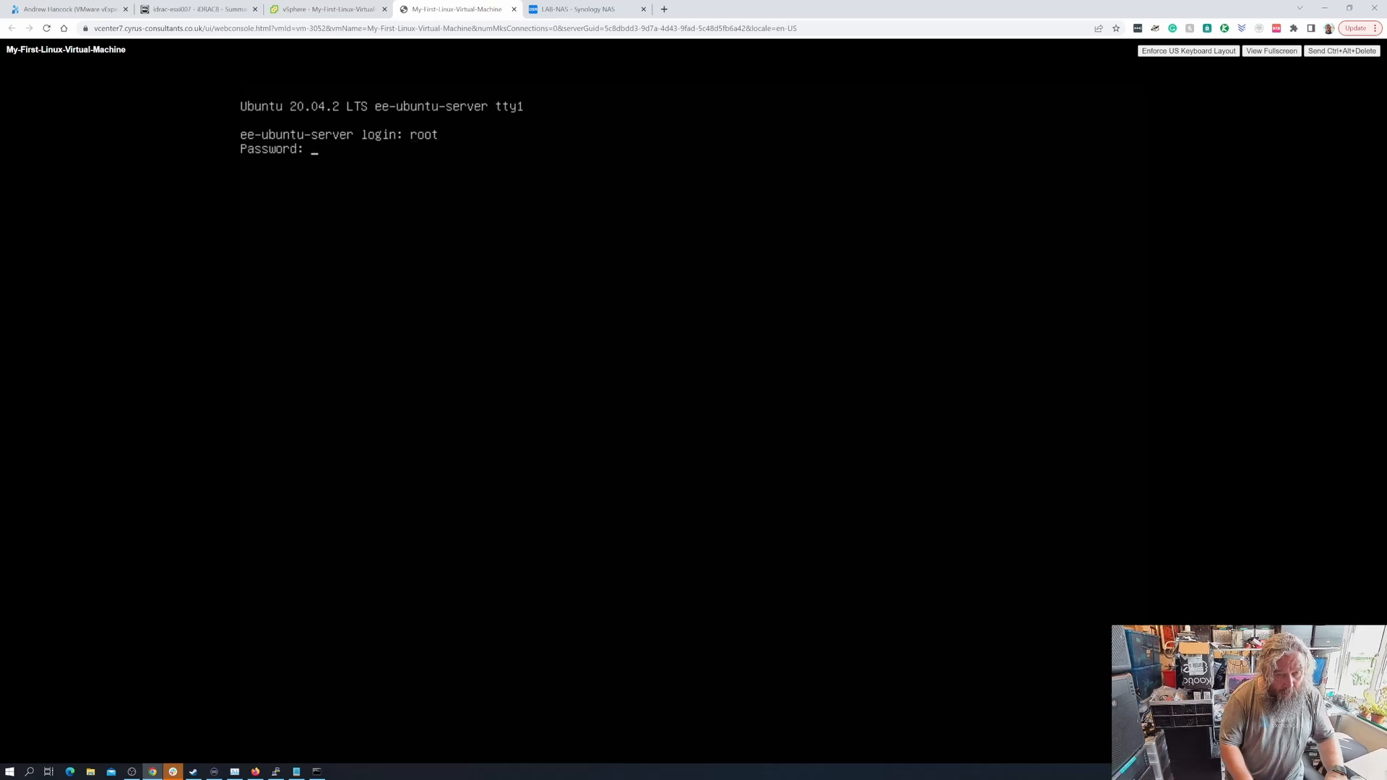
pyautogui.press('Return')
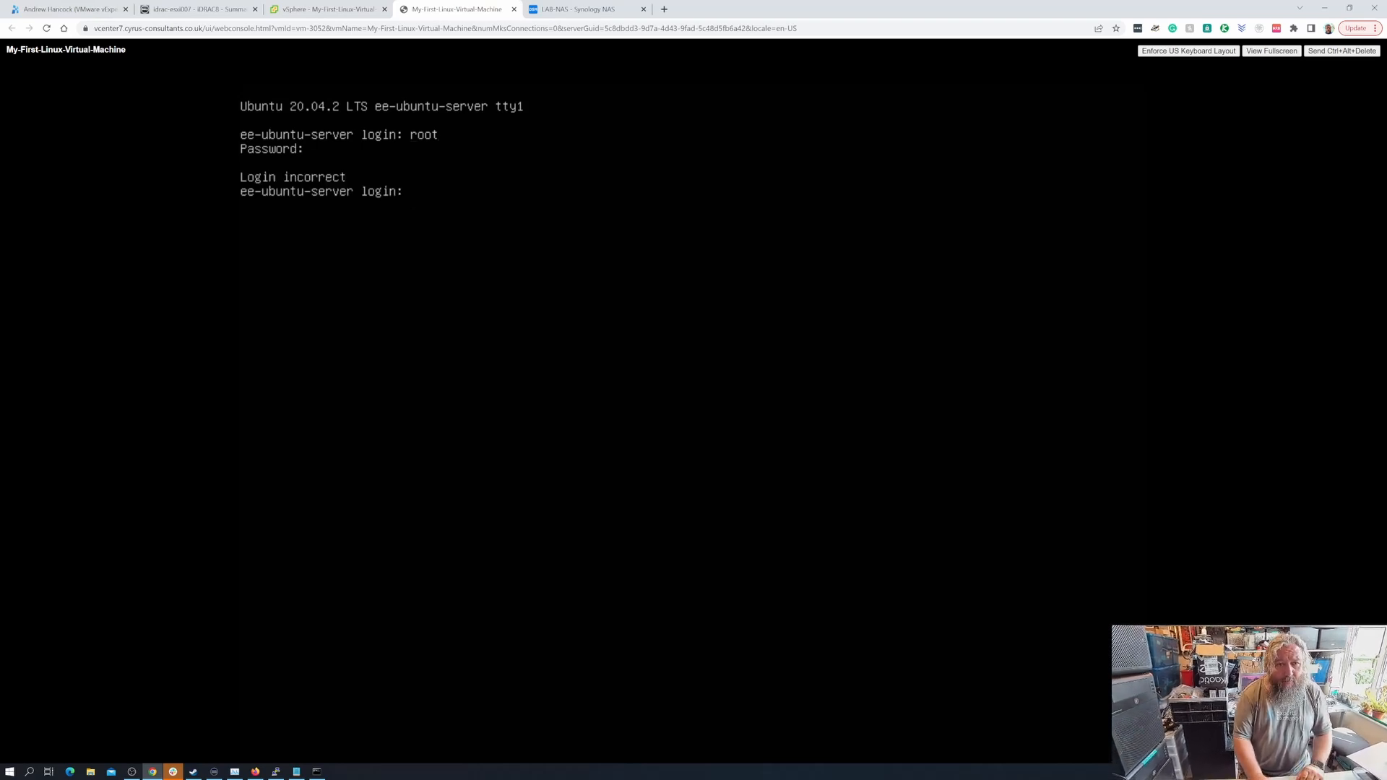
pyautogui.write('adaph')
pyautogui.press('Return')
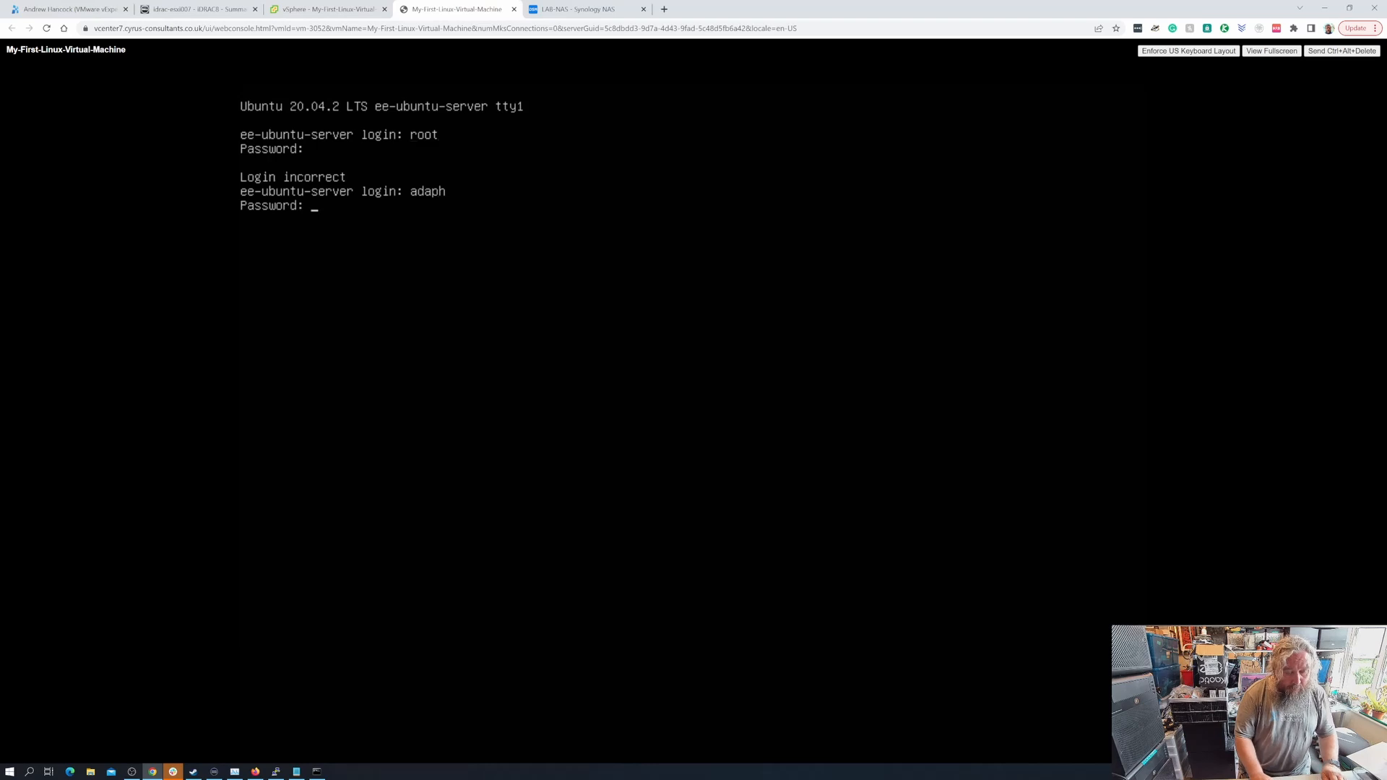
pyautogui.press('Return')
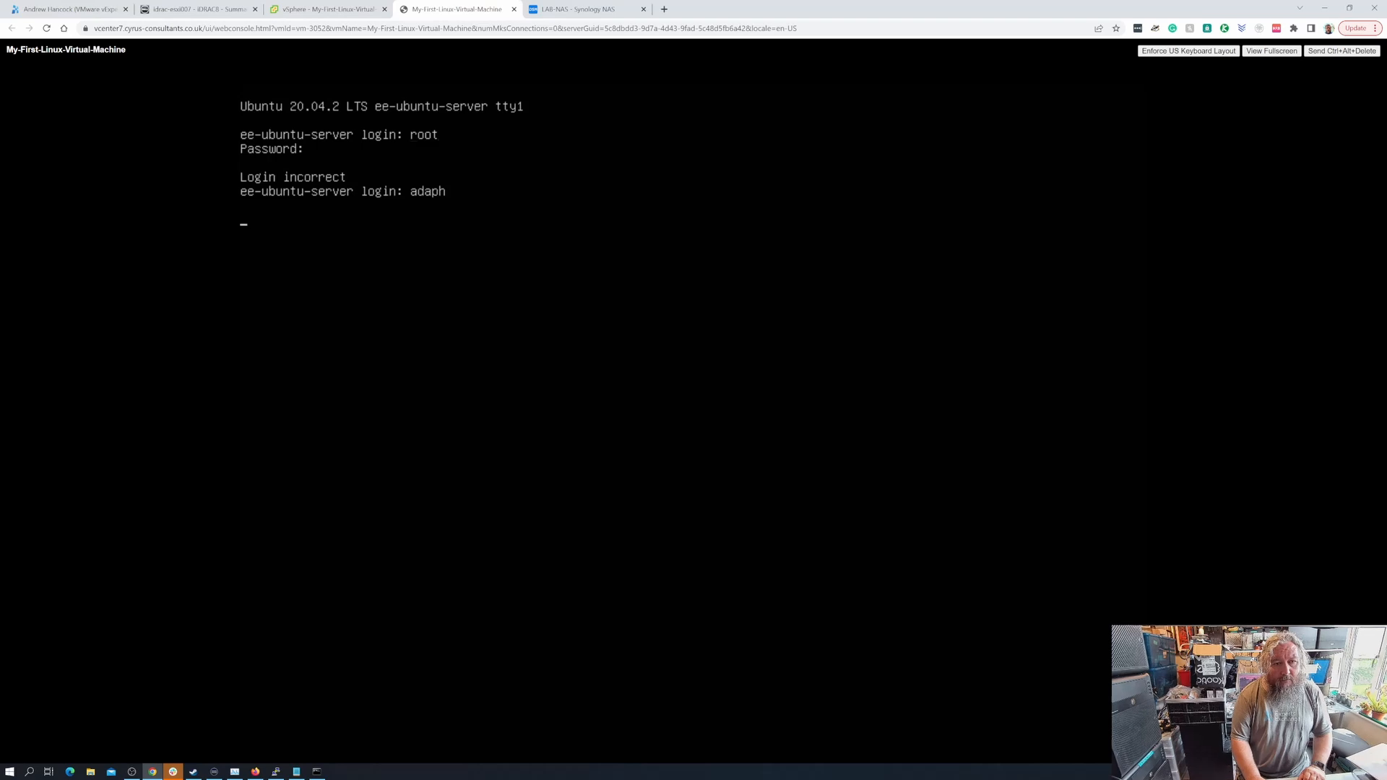
# - Retry the login with other user names, then return to the VM's Powered On summary
pyautogui.write('adaph')
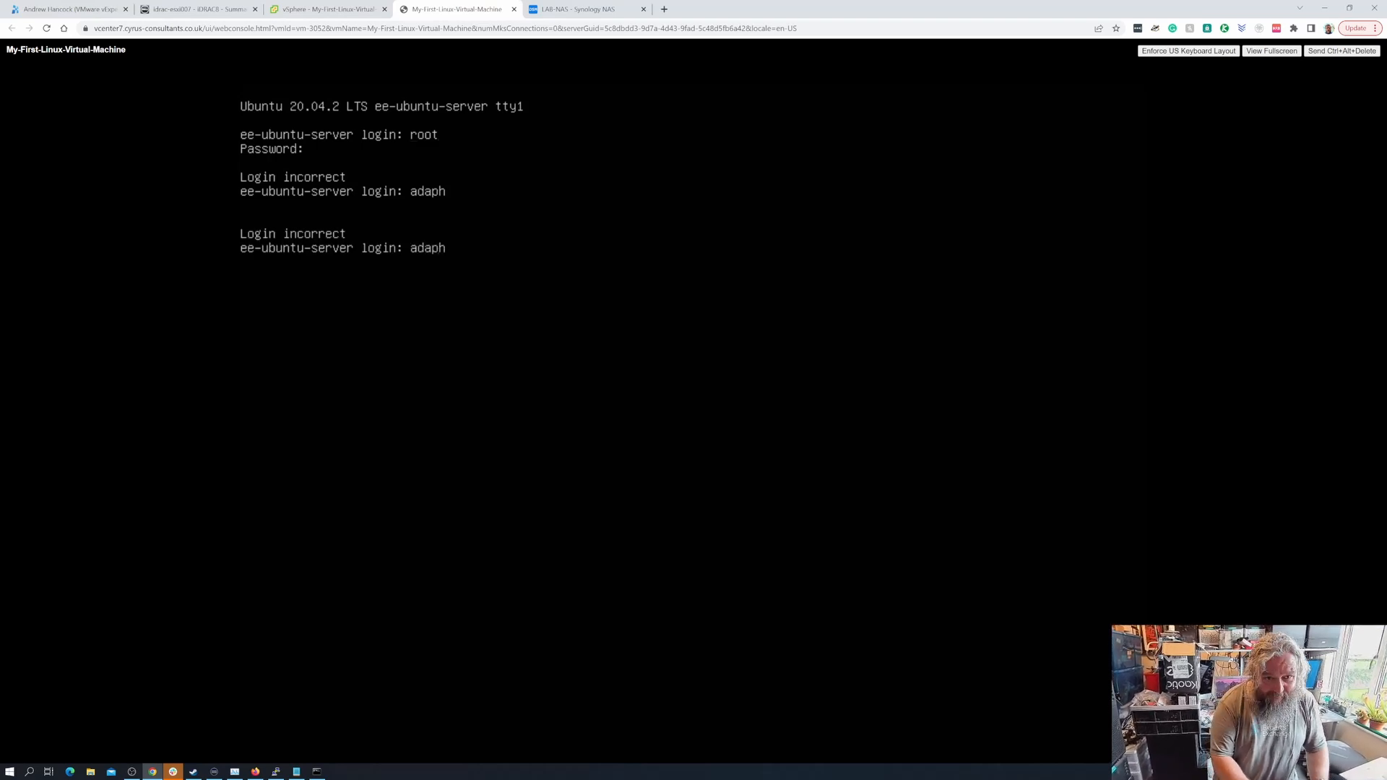
pyautogui.press('Return')
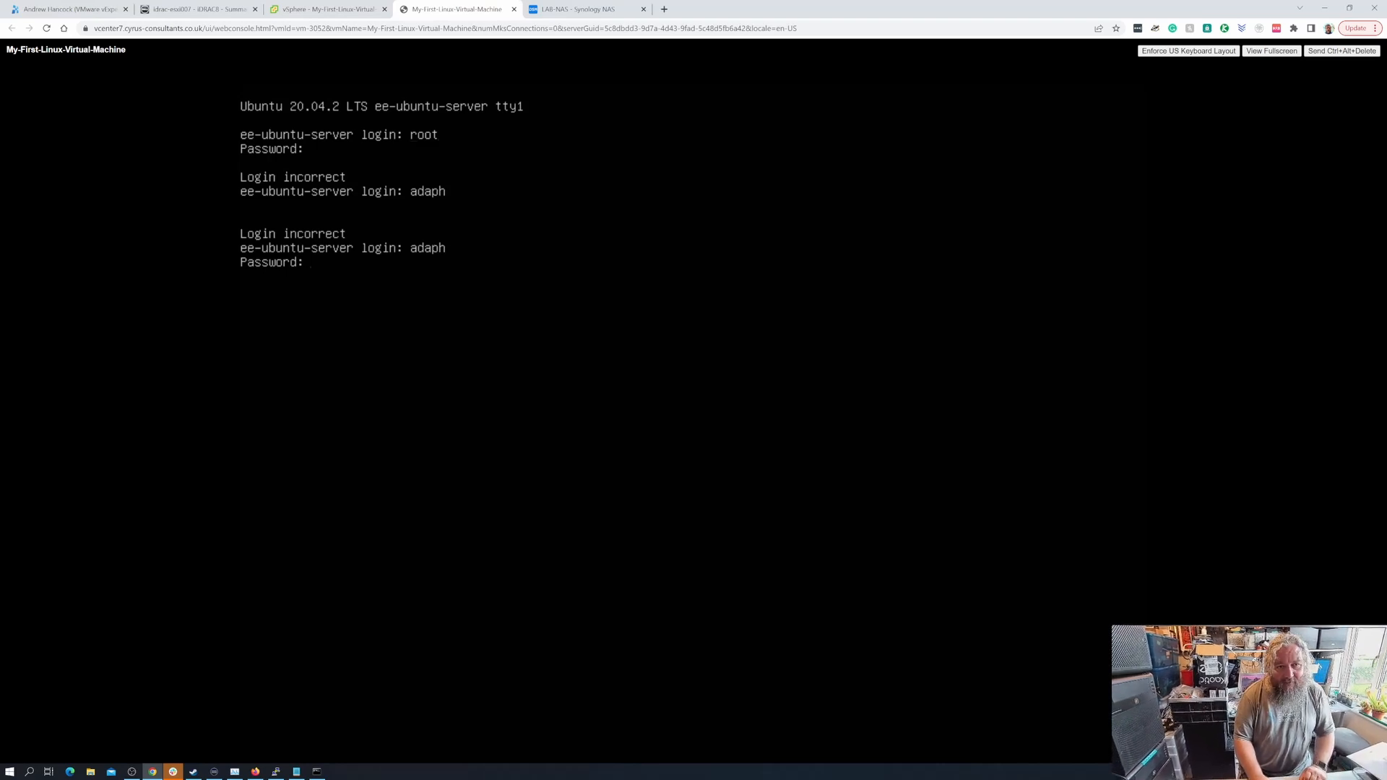
pyautogui.write('ee-ubuntu-server login: e')
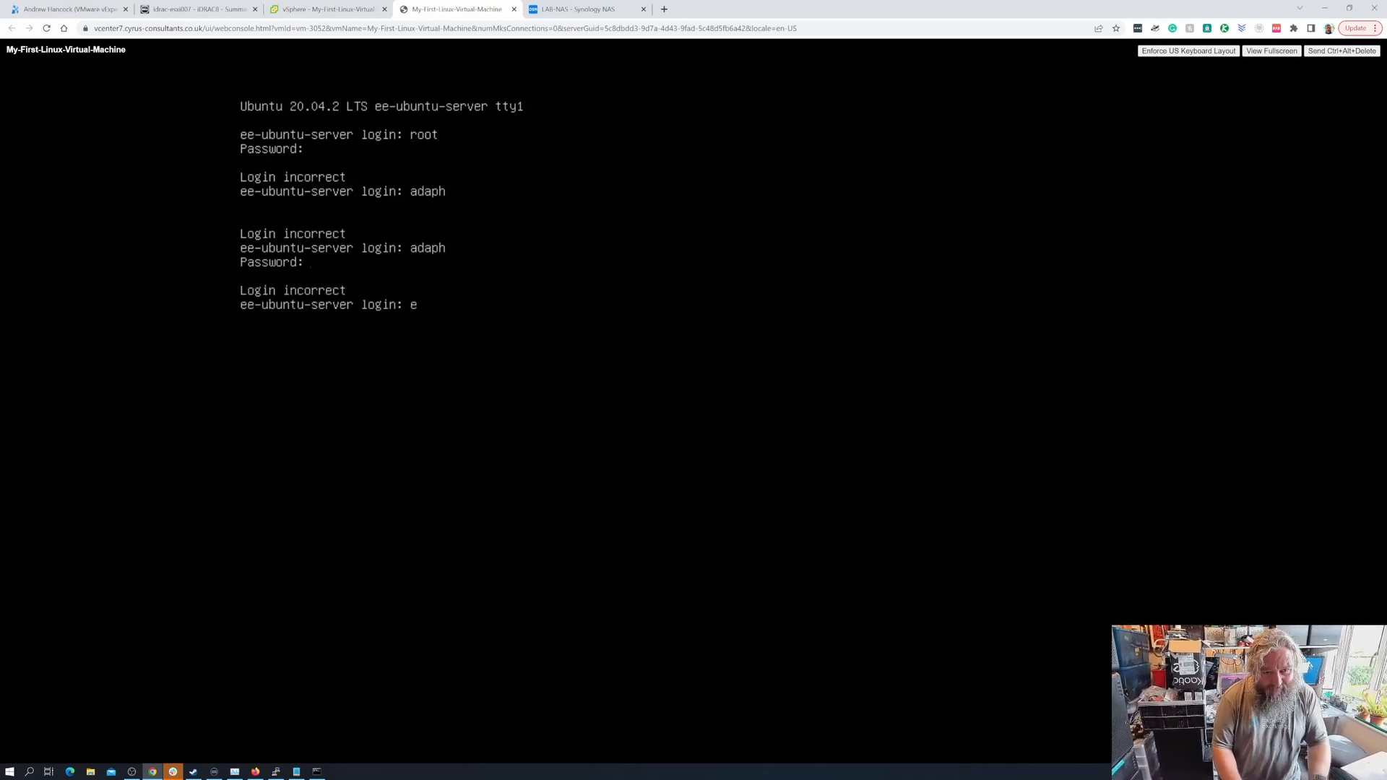
pyautogui.press('Return')
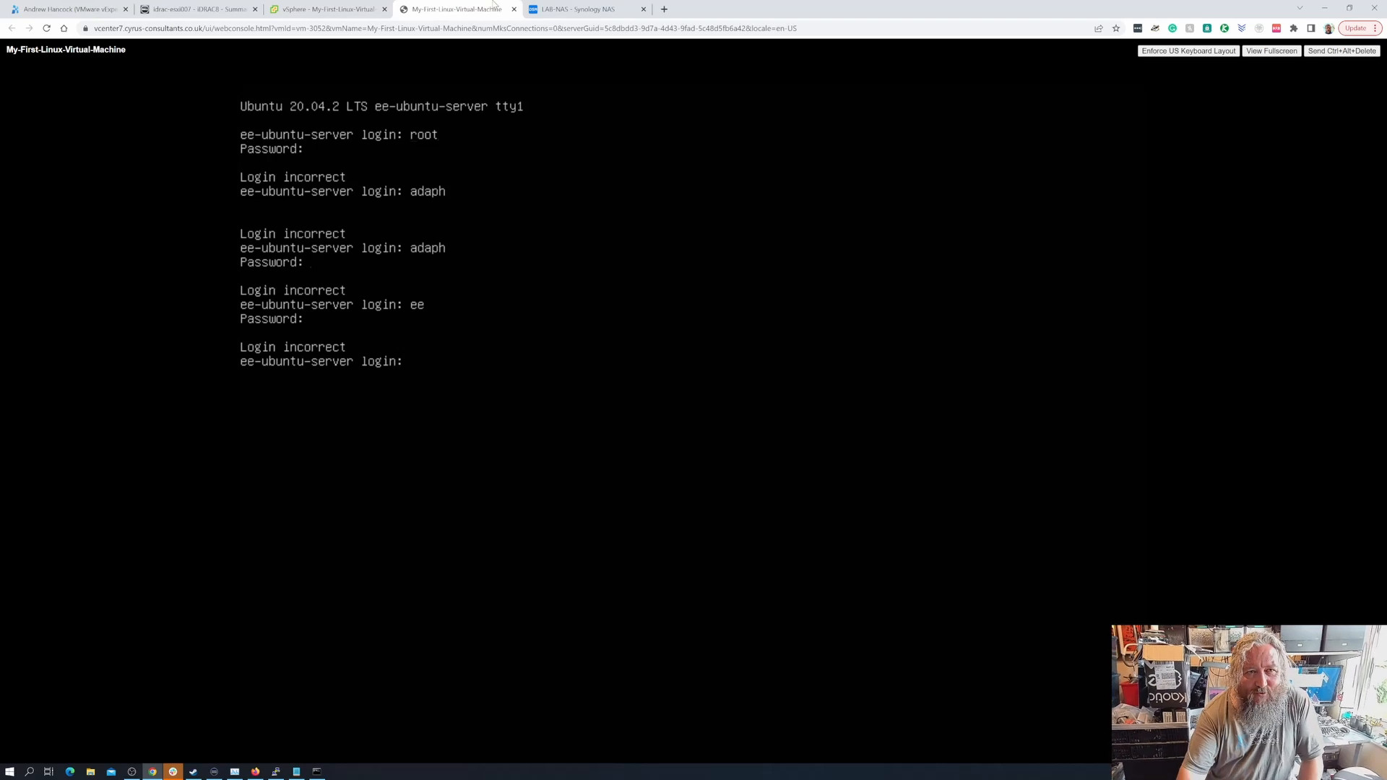
pyautogui.click(311, 11)
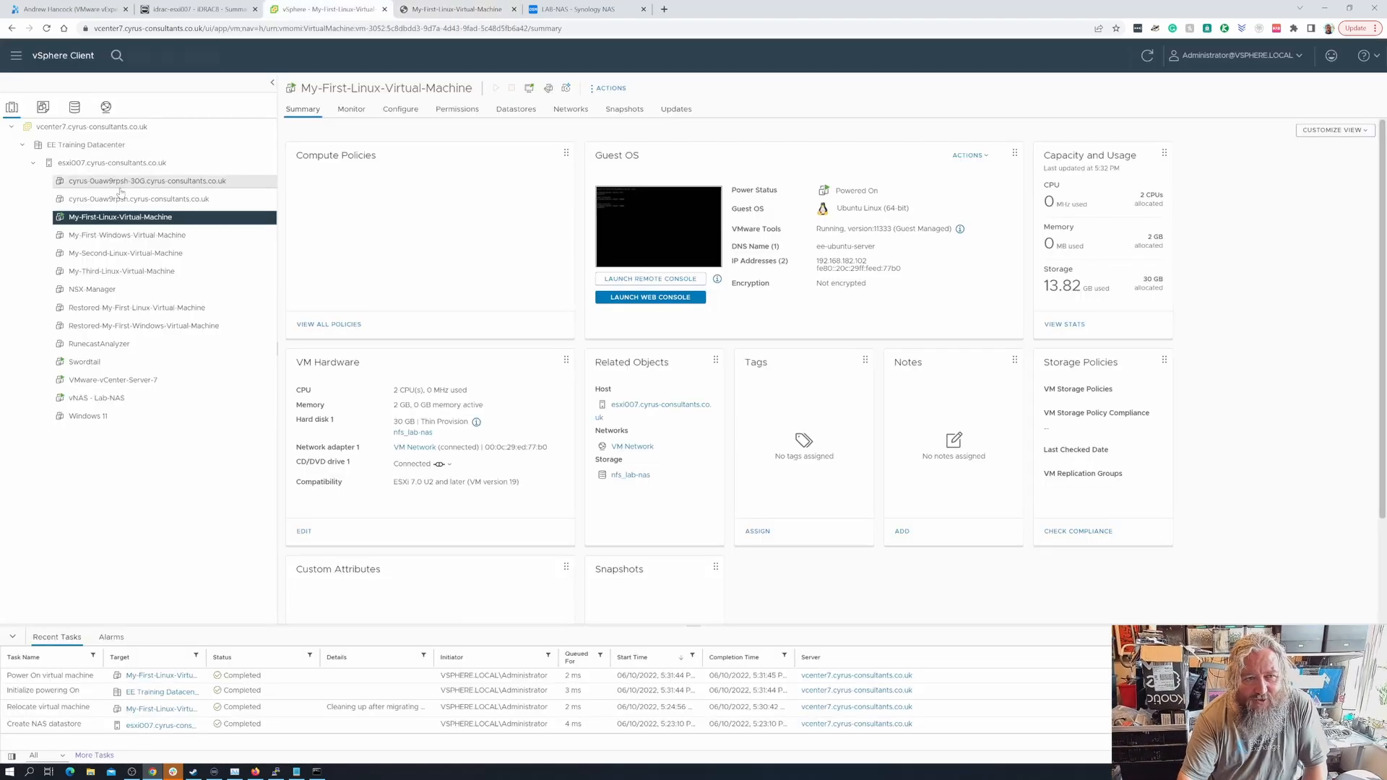